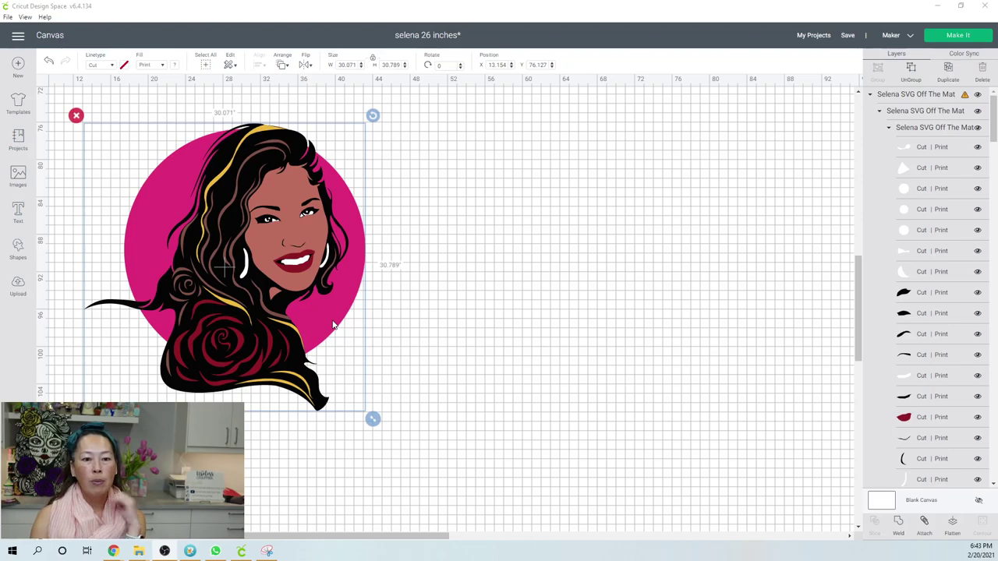
Step: Ungroup the full-colour Selena portrait and flatten its pieces into a single printable image
click(421, 310)
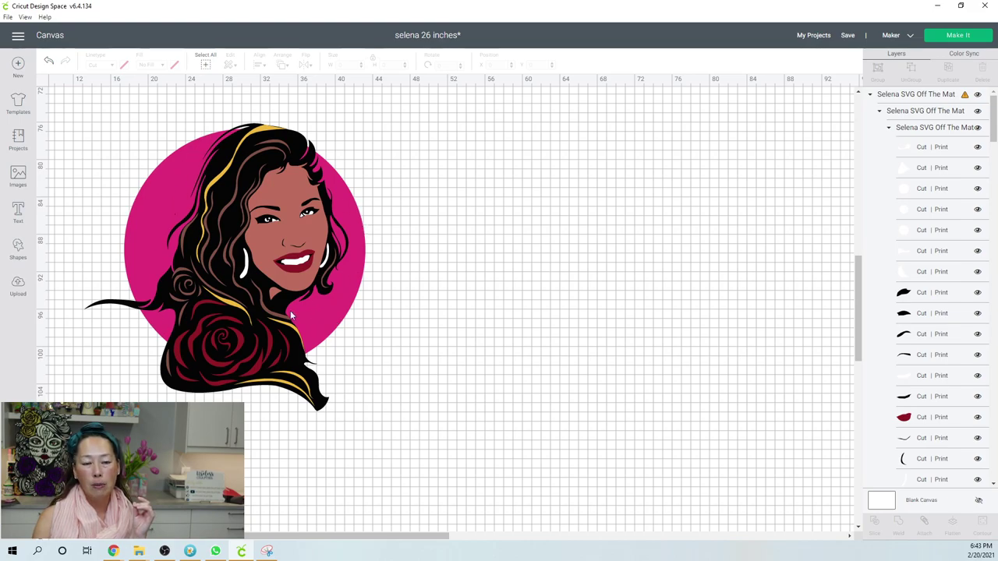
click(278, 262)
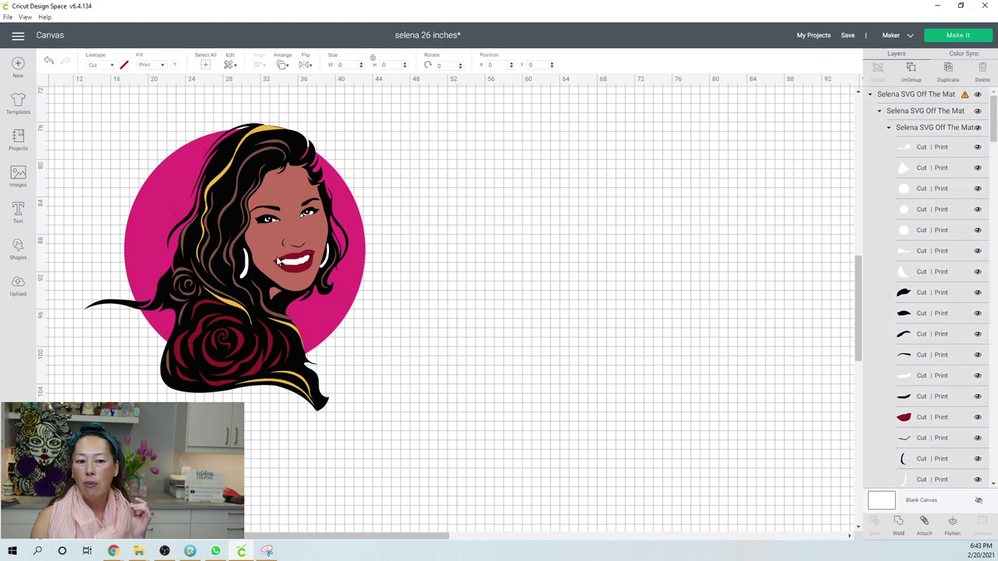
click(913, 72)
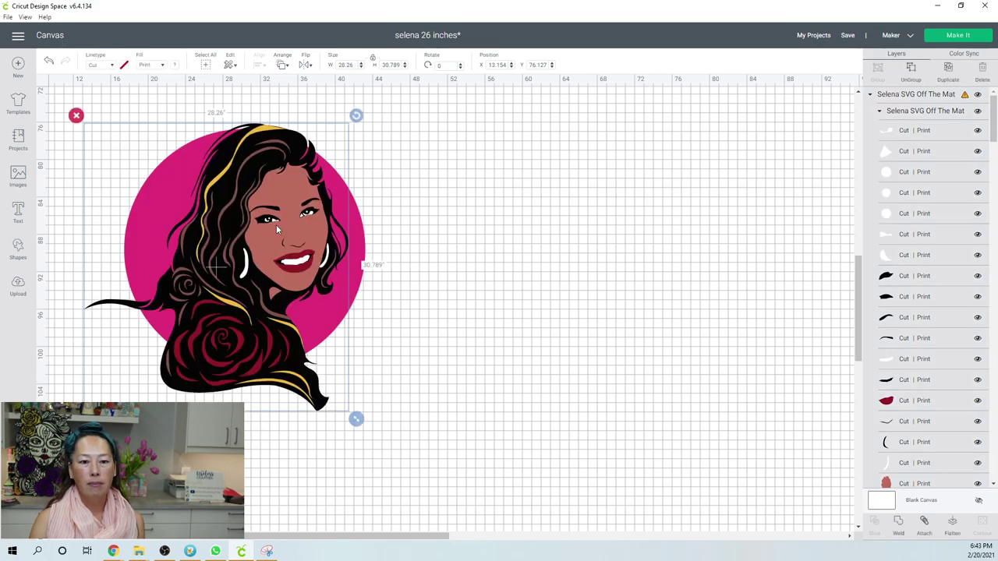
drag(427, 439, 94, 138)
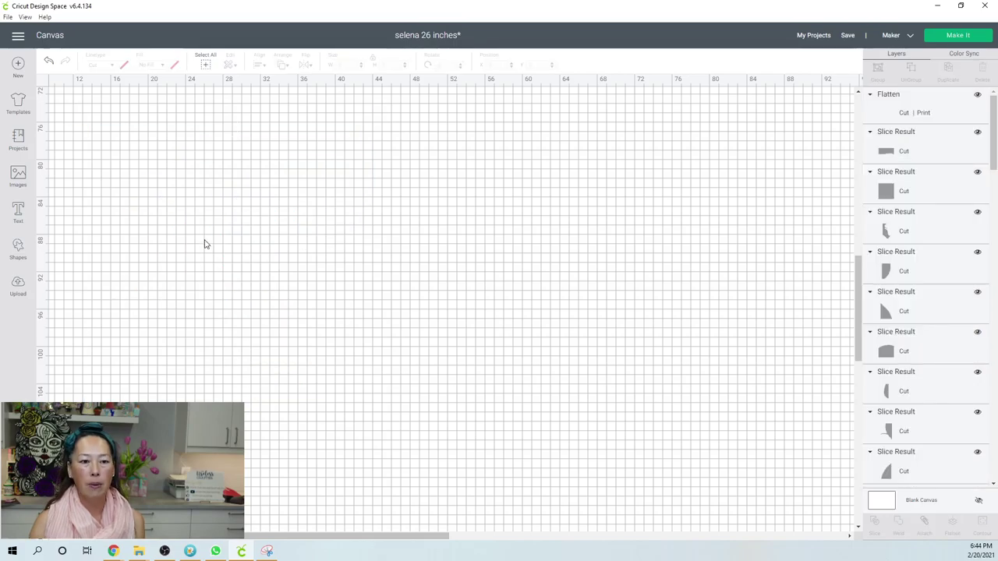
Step: Examine the sliced pieces, checking the pink background crescent and the upper and centre sections of the grey base
scroll(202, 243, up, 10)
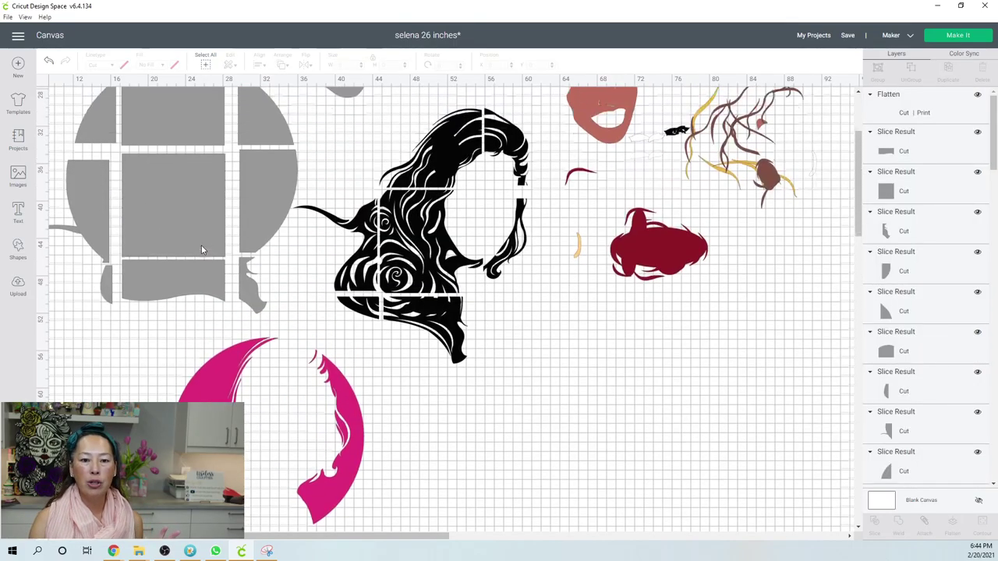
scroll(201, 249, down, 4)
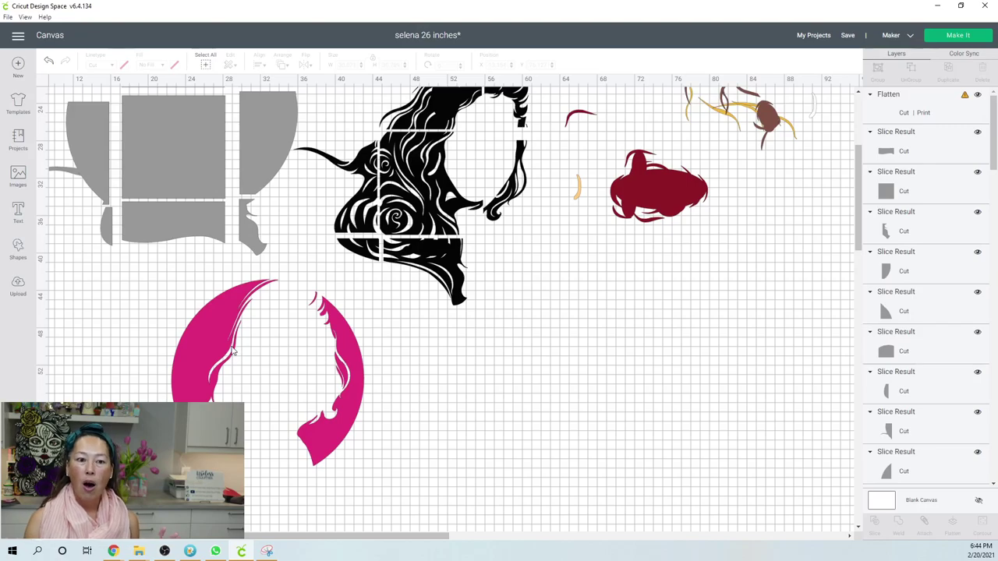
scroll(234, 344, up, 4)
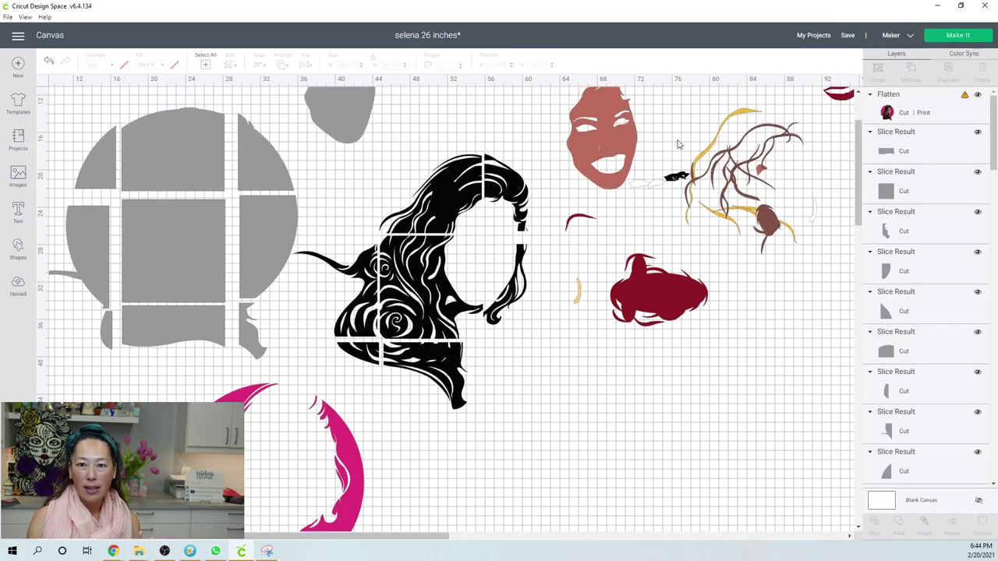
scroll(505, 212, down, 4)
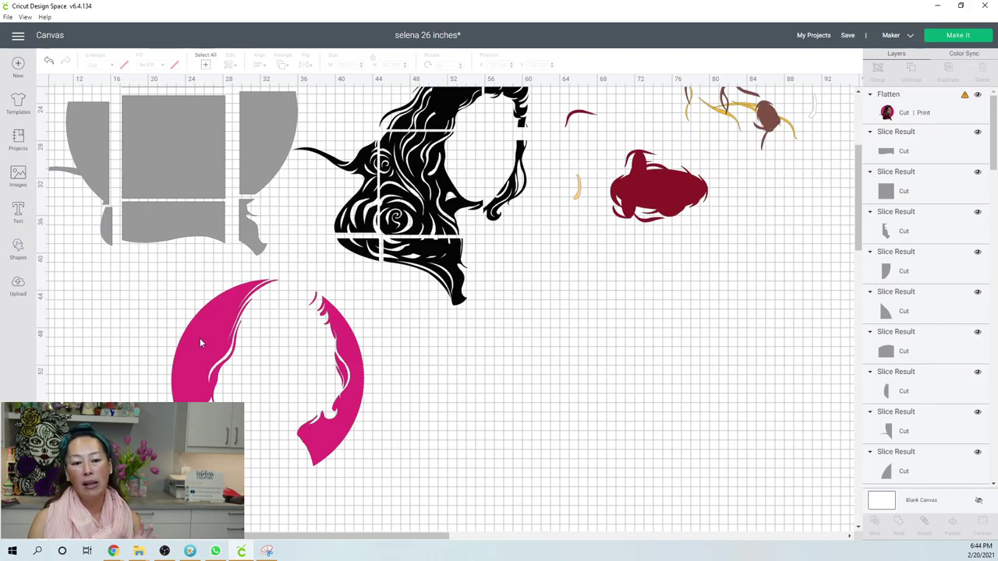
click(200, 342)
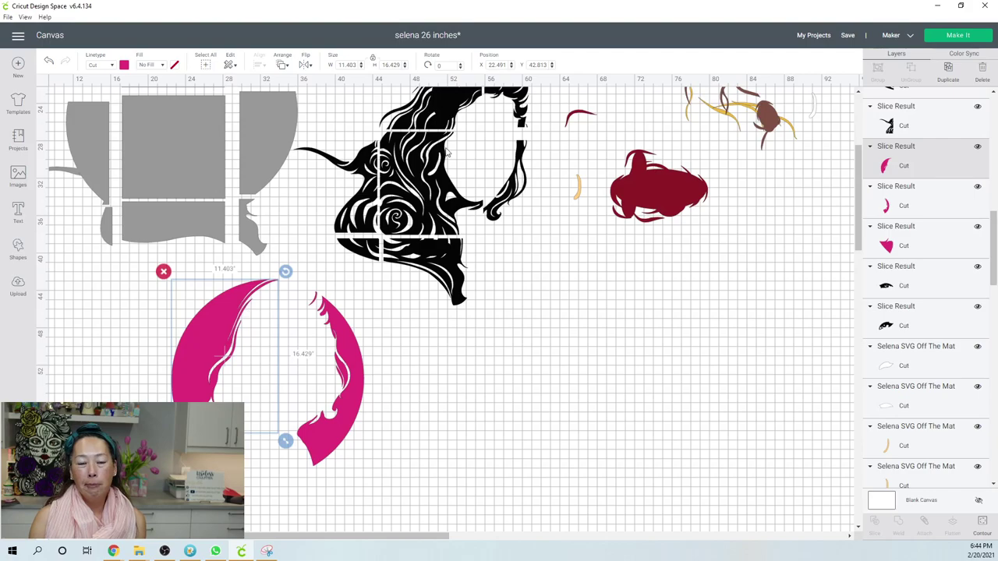
scroll(396, 221, up, 3)
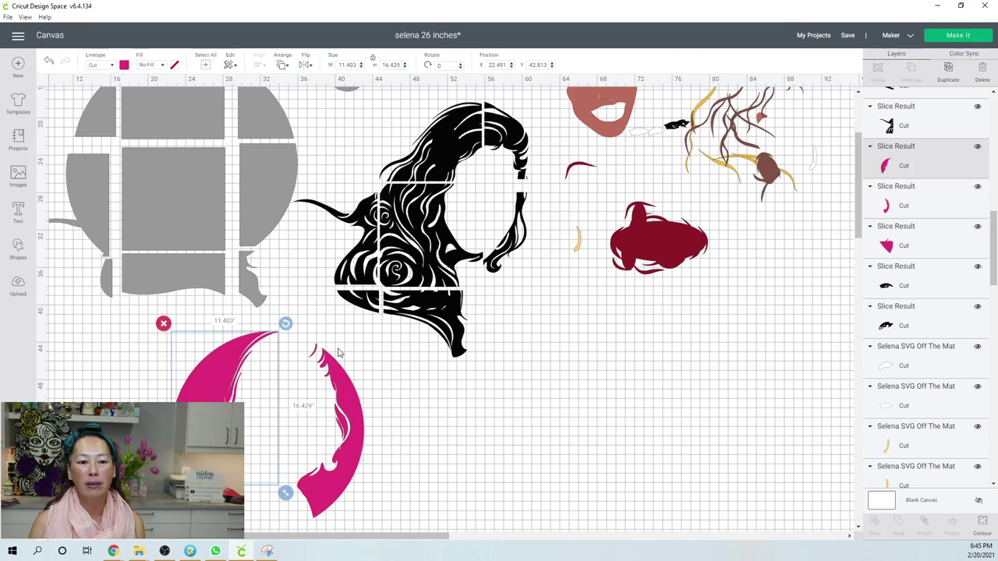
scroll(339, 354, up, 2)
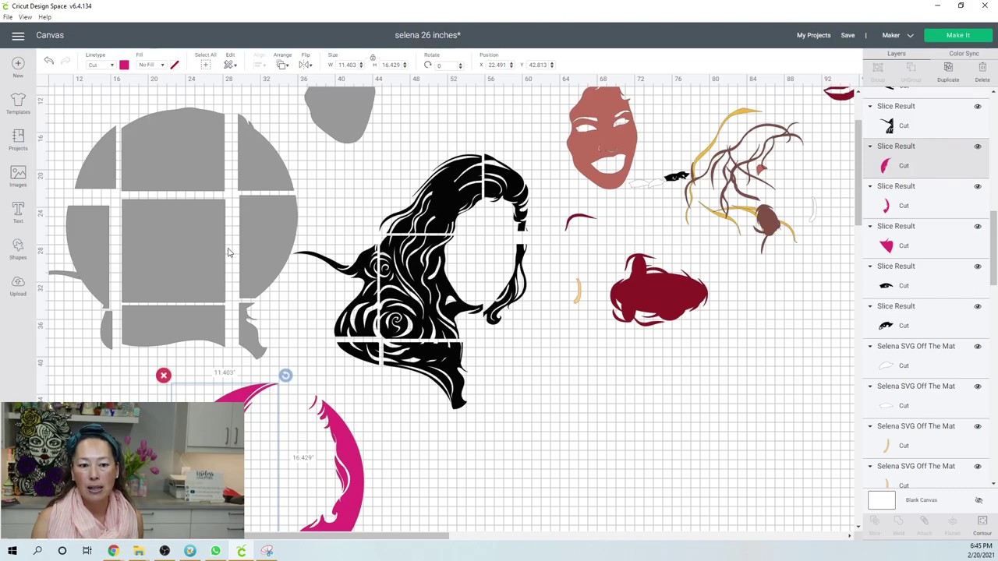
click(162, 145)
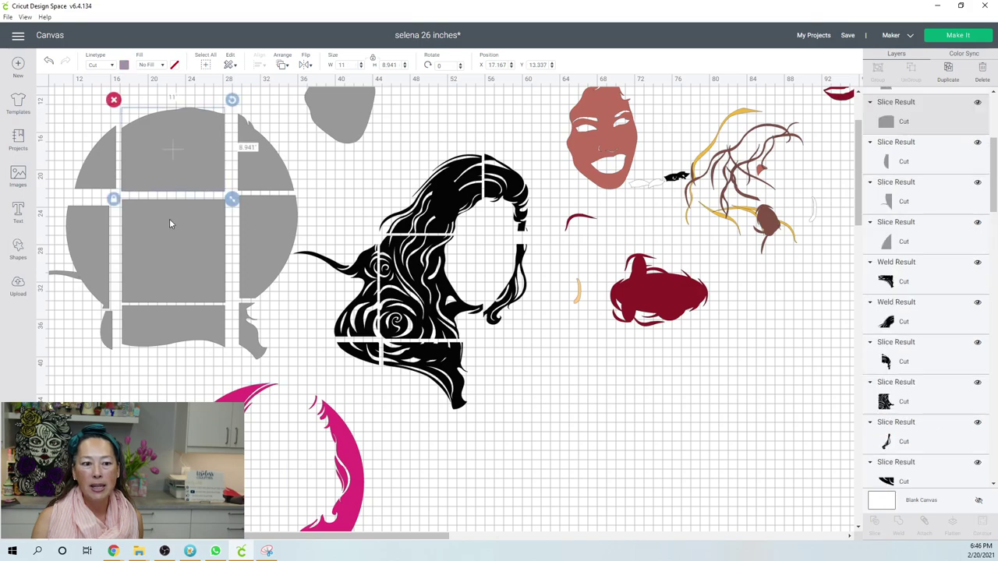
click(167, 248)
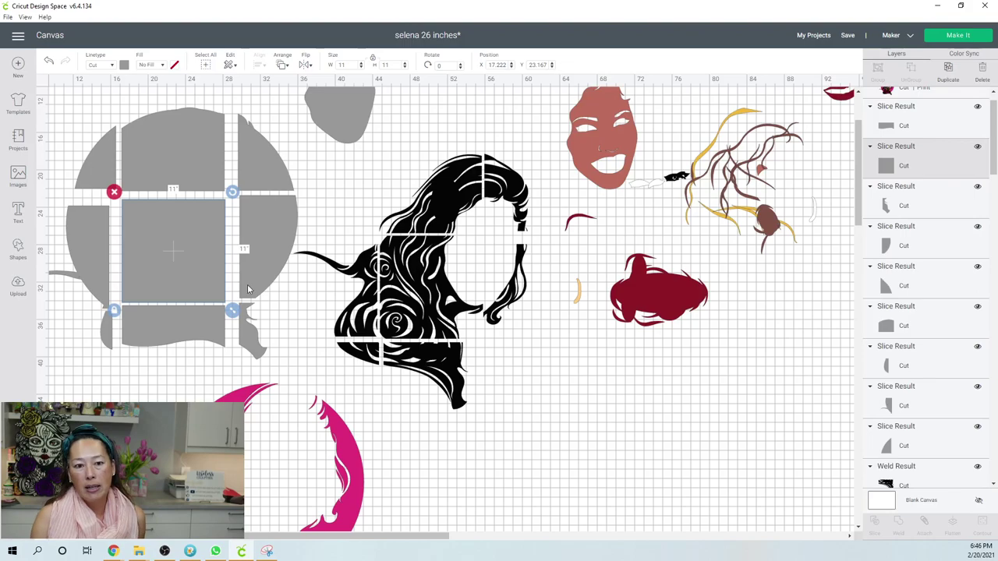
Step: Move the grey face silhouette slightly lower, to about X 37.4, Y 12.1
scroll(364, 164, up, 2)
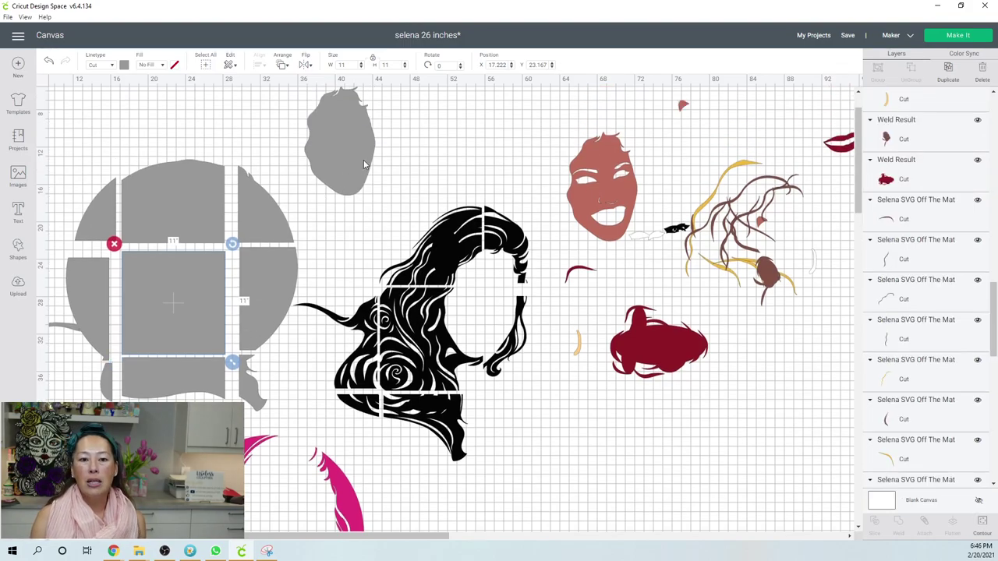
click(361, 140)
drag(369, 185, 372, 238)
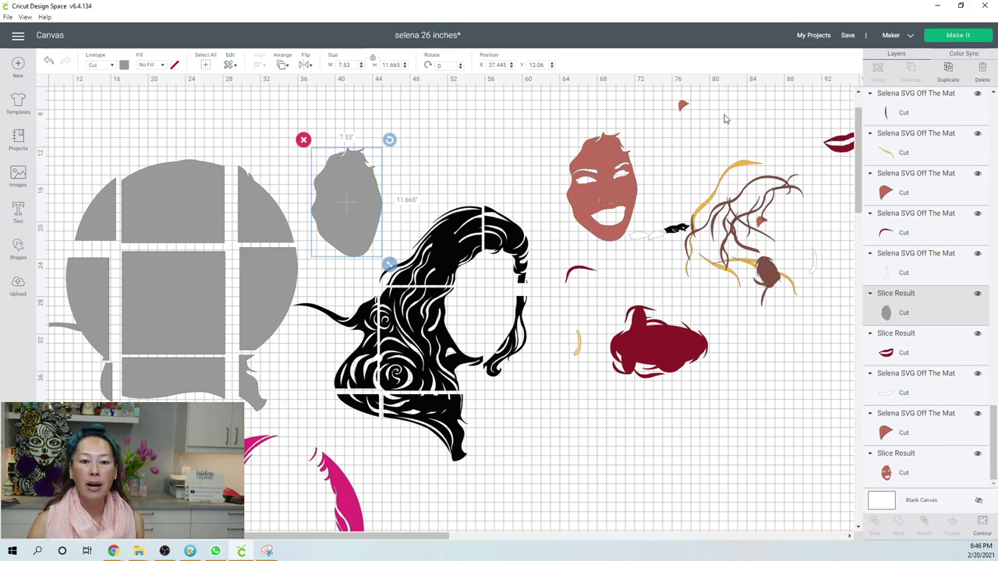
Step: Move the reddish-brown face with cut-out features onto the grey base and send it to the front
click(622, 174)
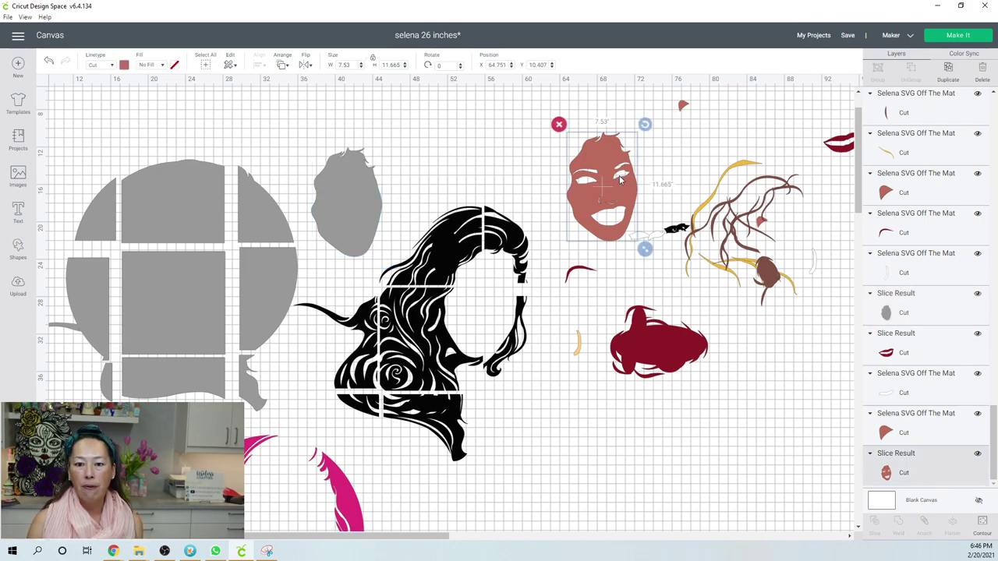
drag(608, 187, 244, 257)
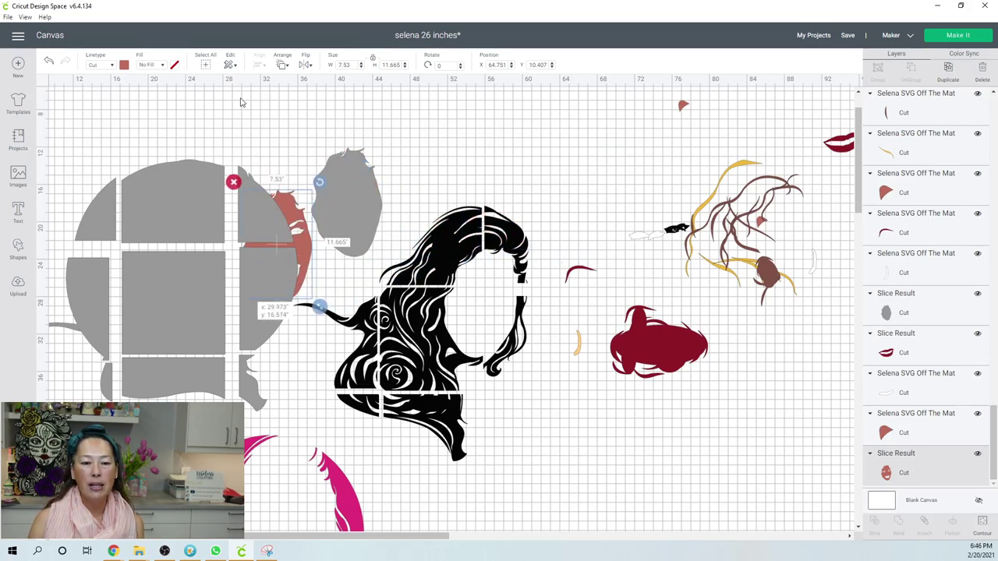
click(281, 67)
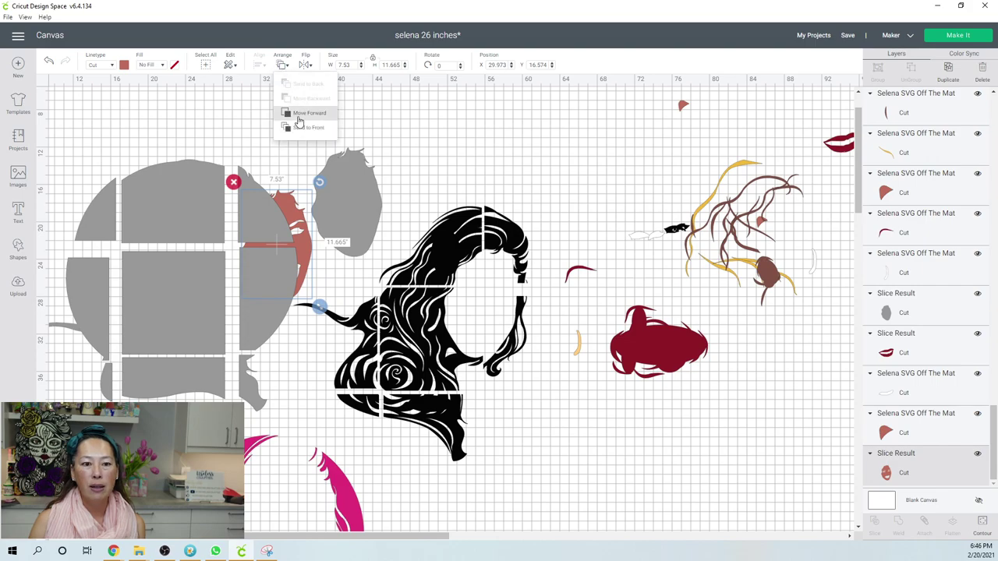
click(308, 127)
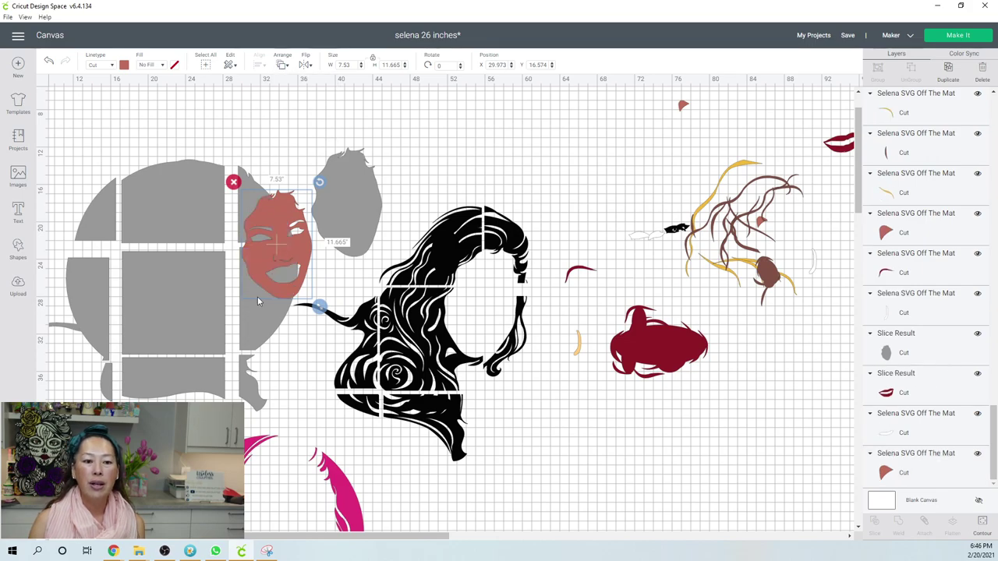
Step: Move the detailed face from the grey base to above the black hair and place a duplicate beside it
drag(276, 259, 232, 266)
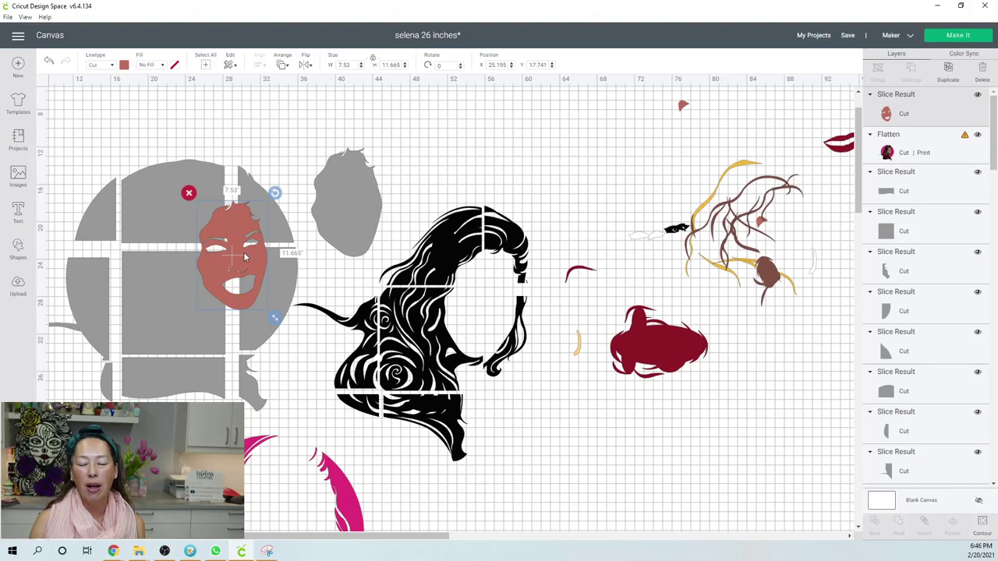
drag(219, 300, 480, 207)
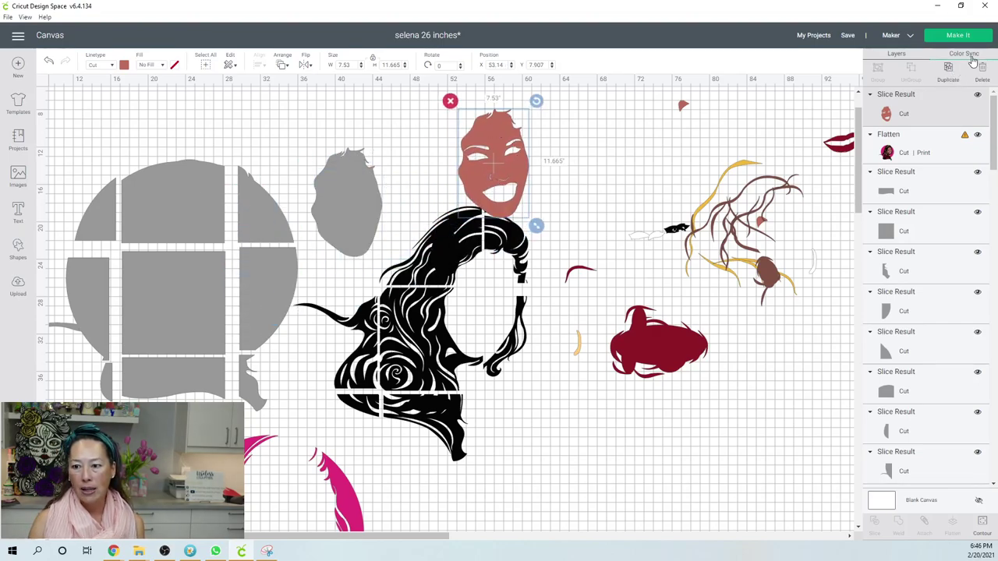
click(948, 72)
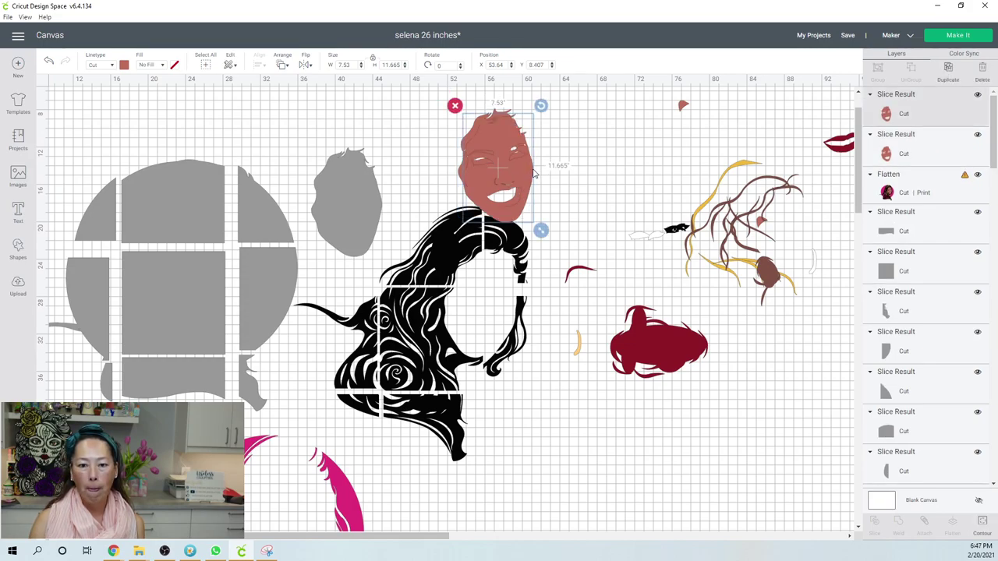
drag(537, 172, 633, 168)
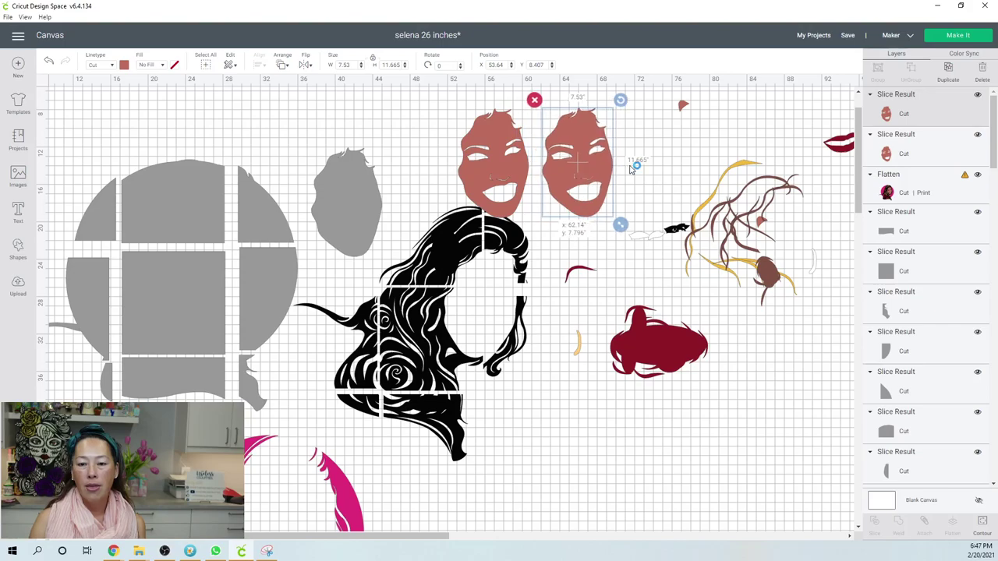
Step: Hide all contours in the duplicated face so it becomes a solid silhouette
click(983, 524)
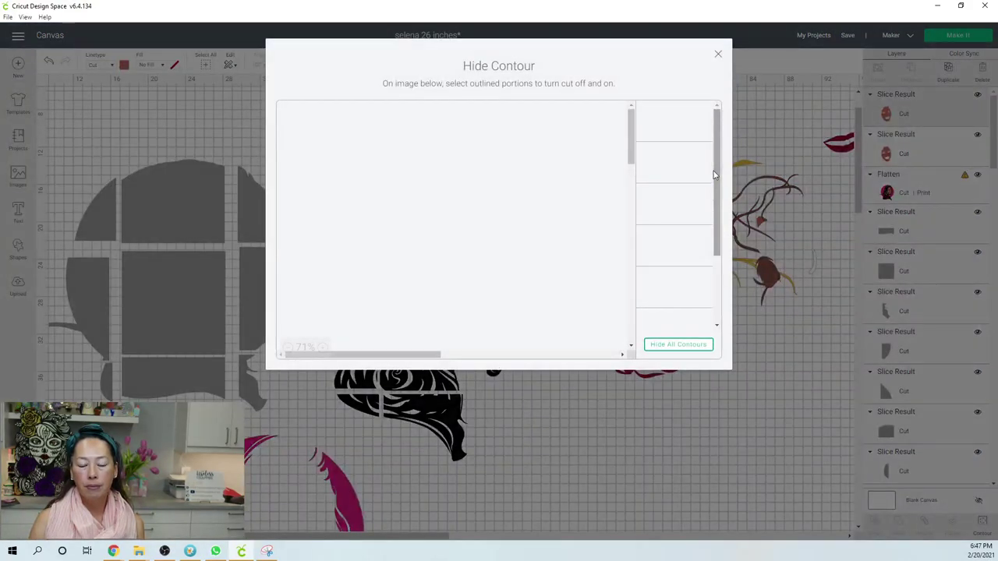
click(694, 349)
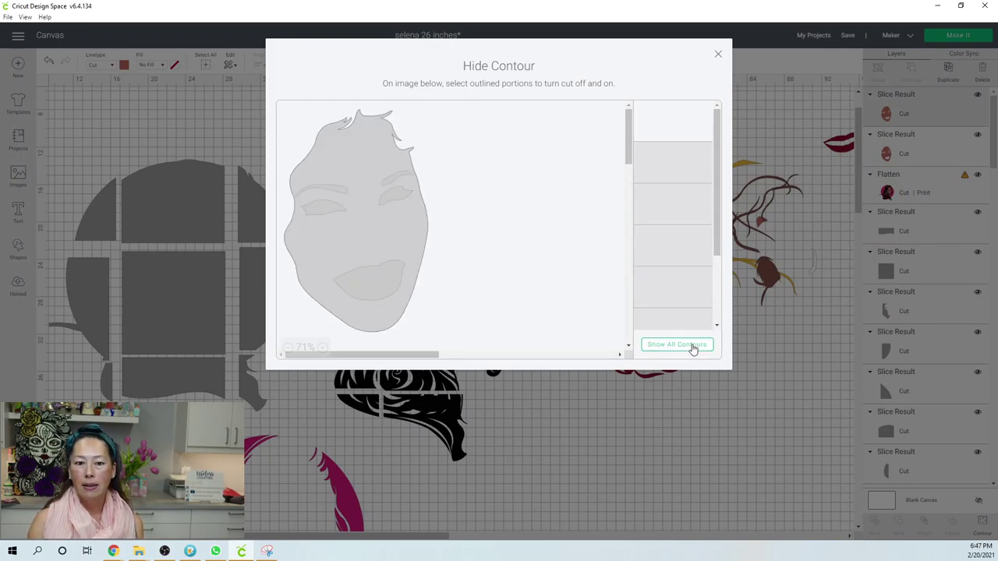
click(718, 54)
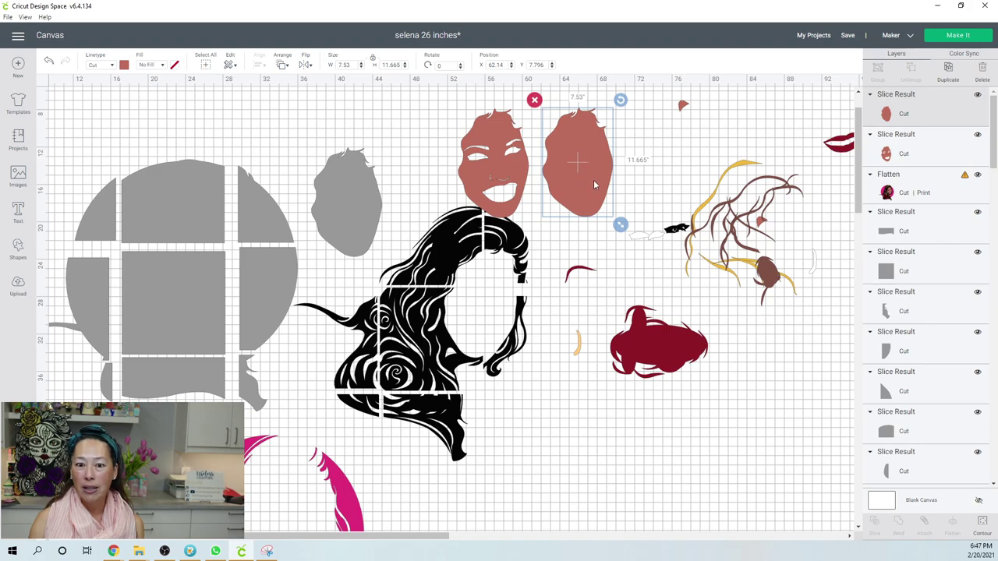
Step: Try the grey face silhouette over the grey base, then place it beside the detailed face at about X 41.4, Y 10.6
click(521, 165)
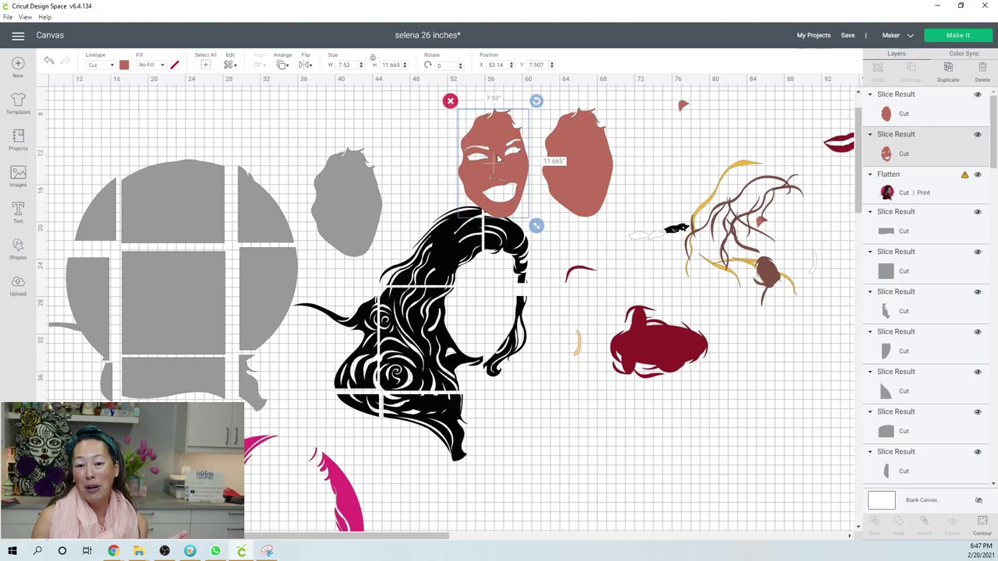
click(363, 195)
drag(335, 207, 219, 242)
key(ctrl+z)
key(ctrl+z)
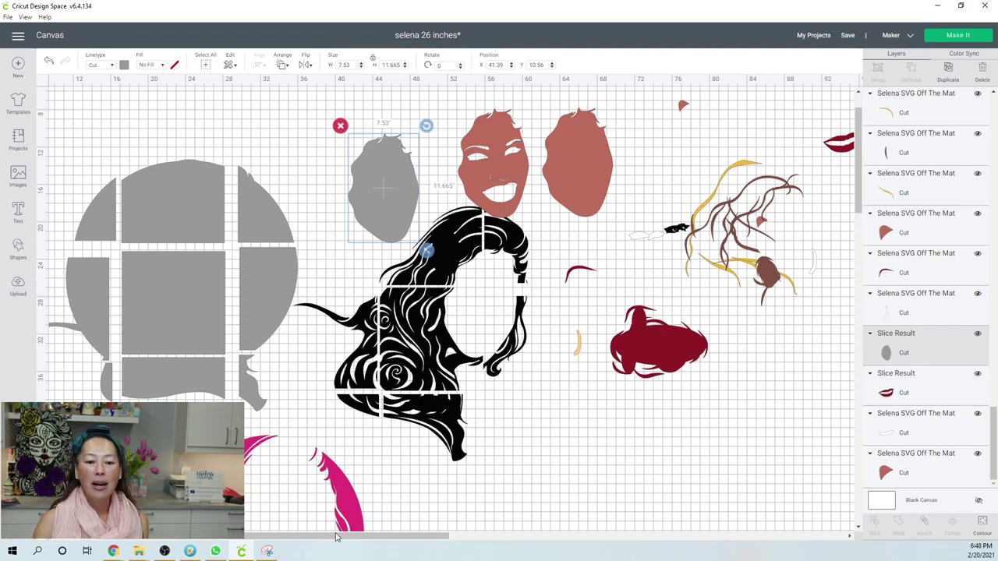
Step: Move the long yellow hair strand to about X 91.2, Y 27.1 and a white eye shape to about X 72.7, Y 24.4
drag(336, 540, 398, 538)
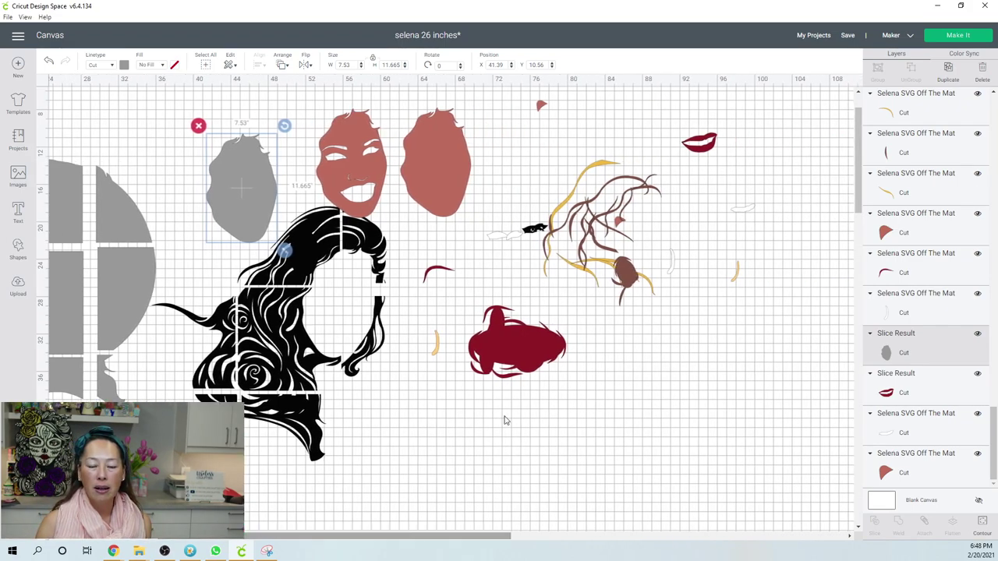
click(581, 181)
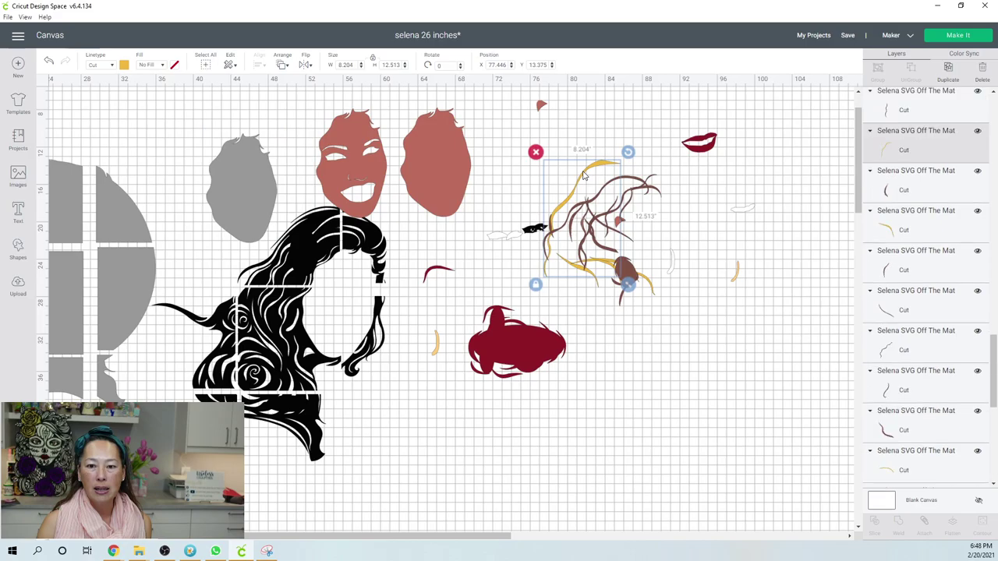
drag(602, 222, 731, 350)
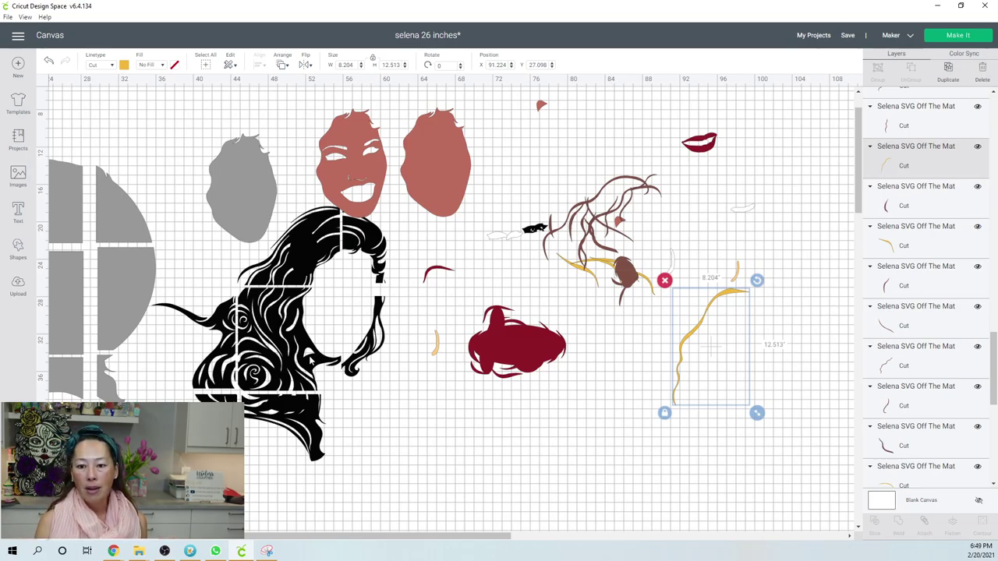
click(512, 236)
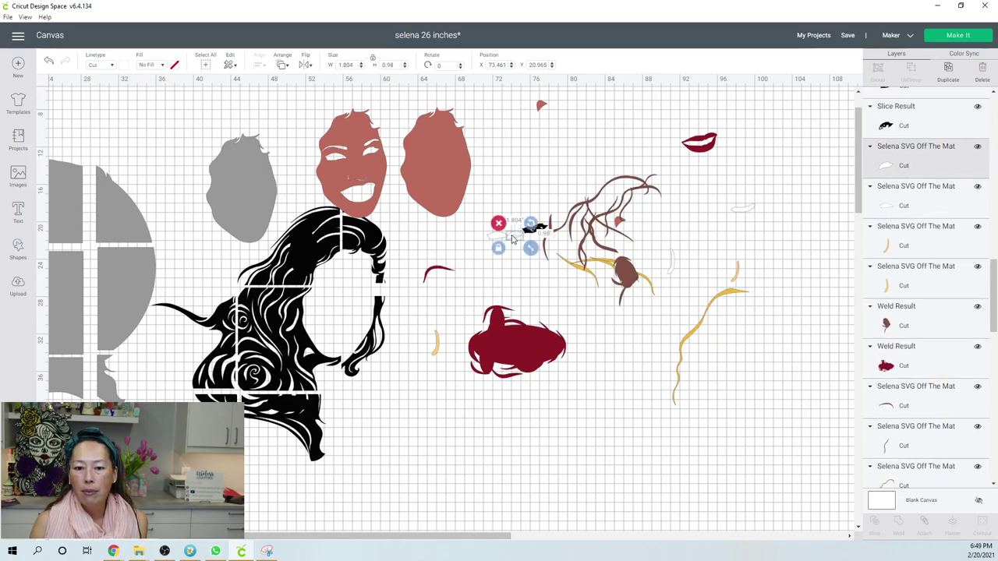
drag(512, 238, 500, 302)
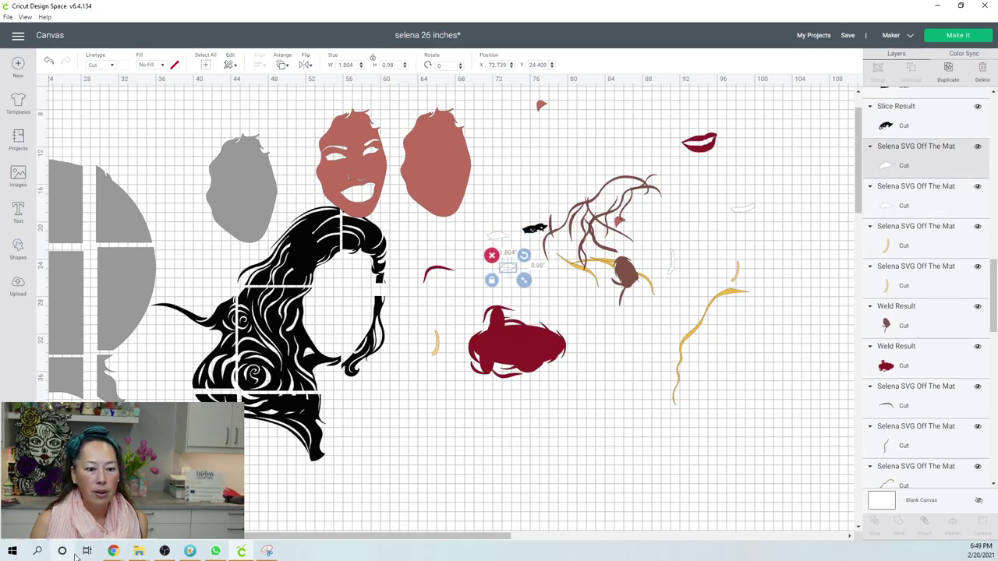
Step: Overlay both black eyes on their white eye shapes, then shift the wider black eye to about X 72.7, Y 19.8
click(94, 524)
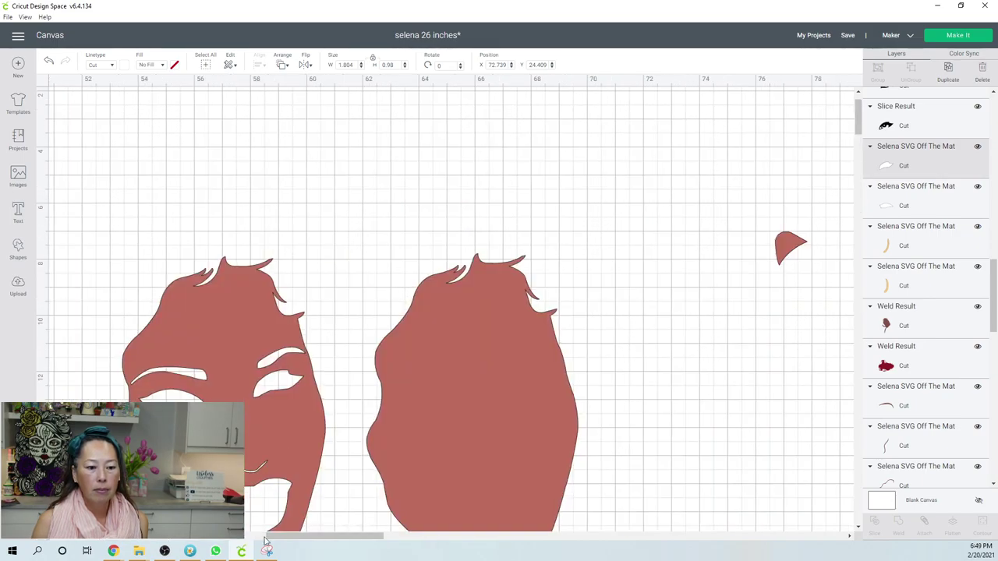
drag(304, 538, 408, 540)
scroll(463, 430, down, 5)
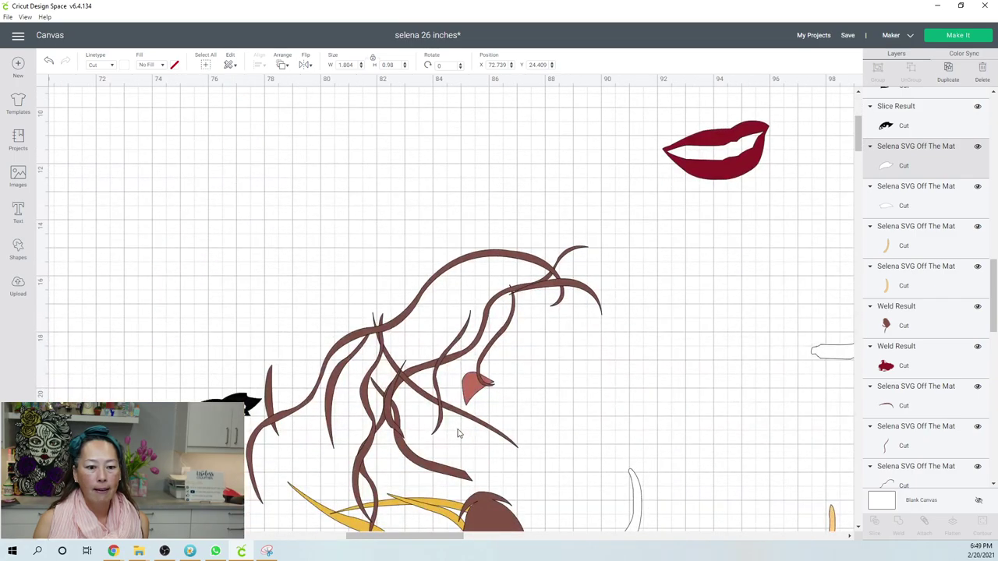
scroll(458, 434, down, 5)
key(ctrl+z)
drag(204, 277, 125, 276)
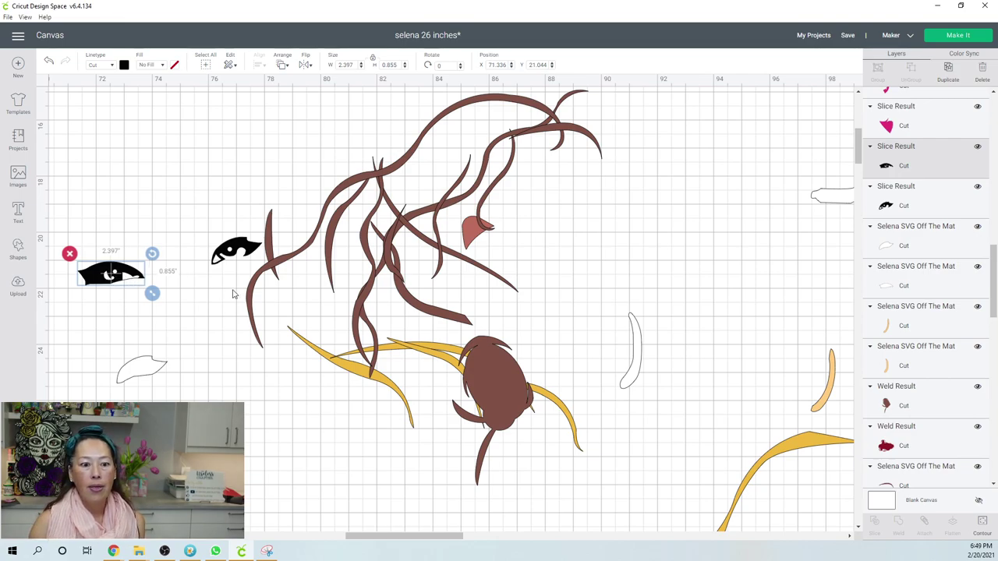
drag(237, 248, 124, 376)
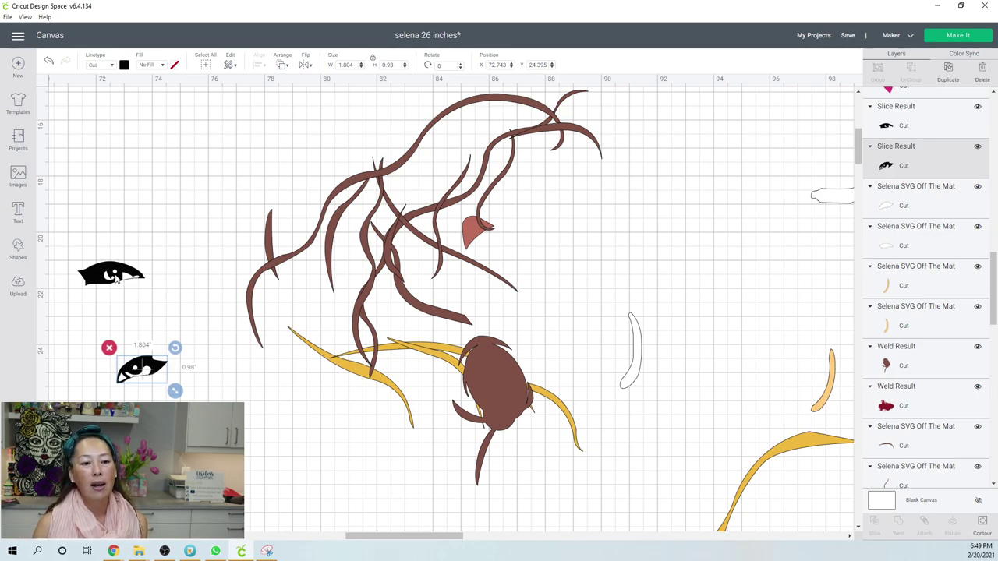
drag(115, 276, 148, 243)
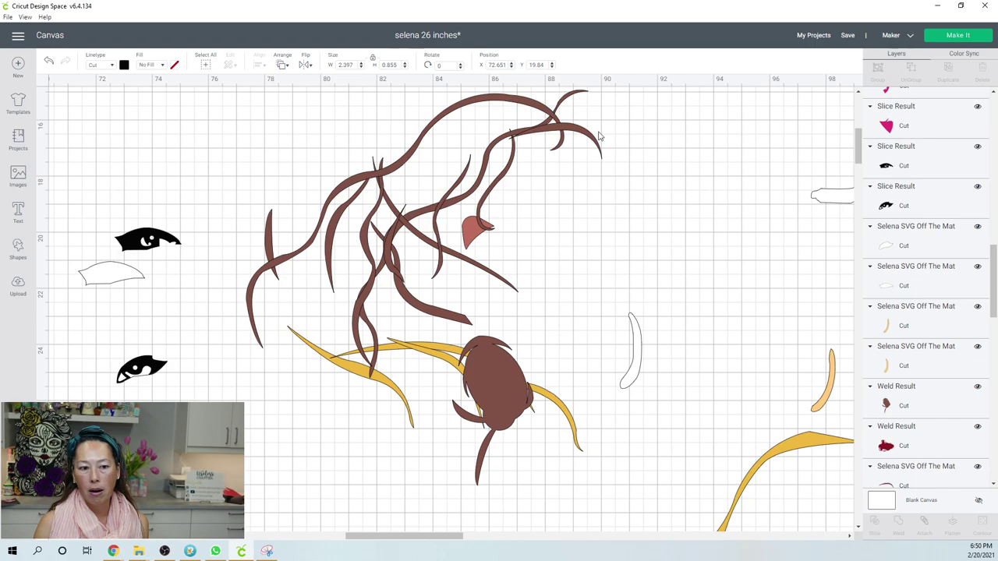
Step: Try a duplicate of the wider black eye above the original and delete that copy
drag(156, 243, 209, 178)
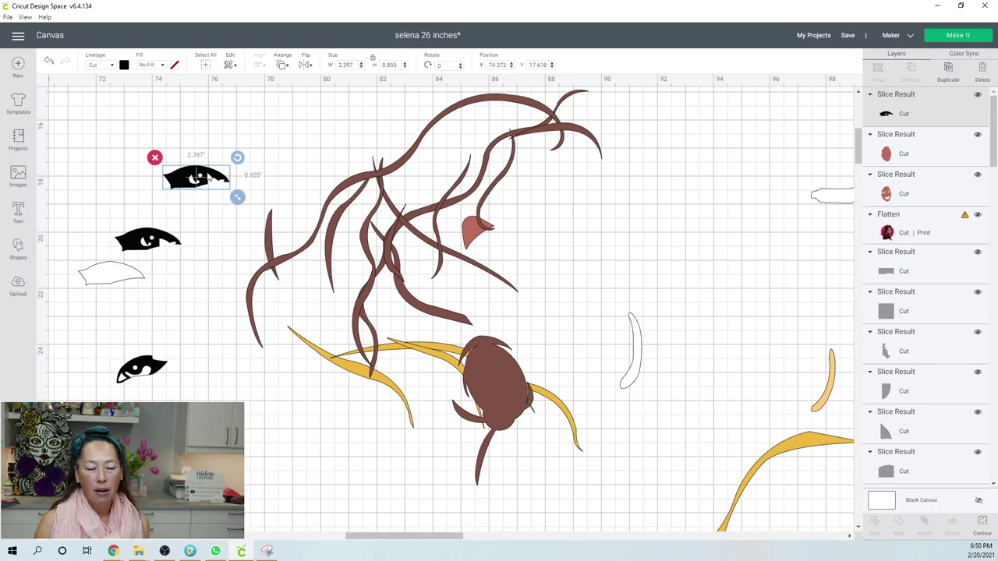
click(155, 159)
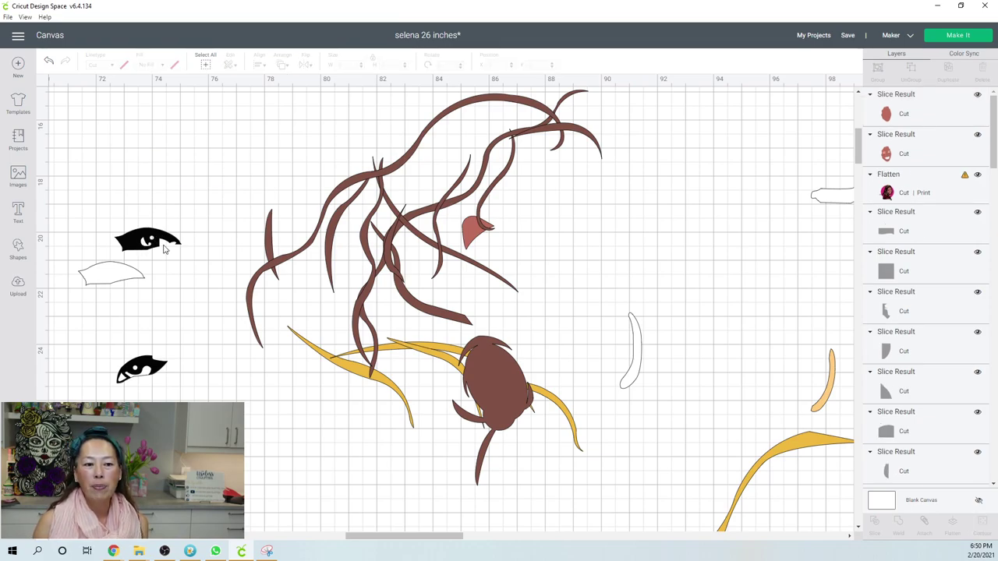
click(117, 278)
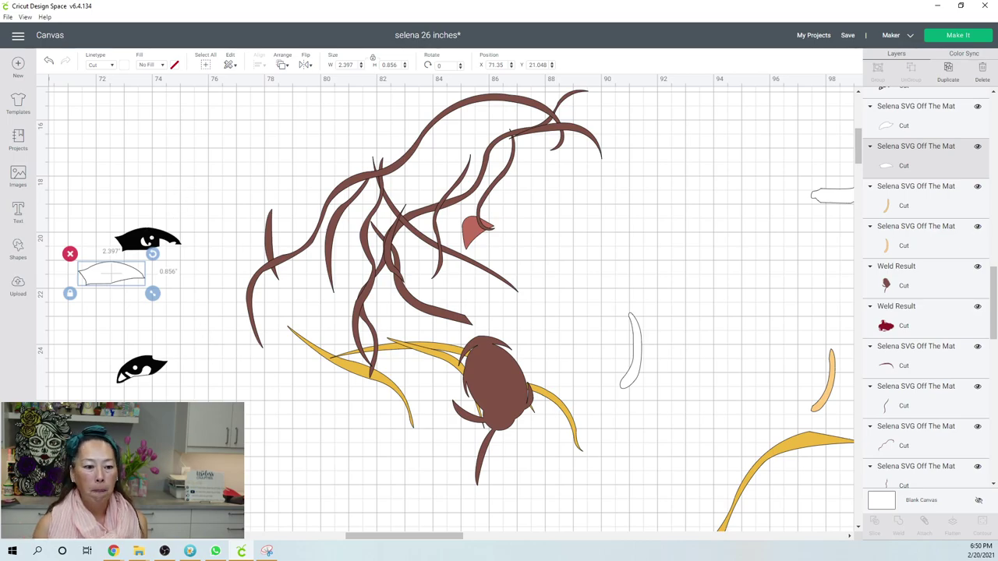
Step: Position the dark red rose backing behind the large rose in the black hair at about X 41.1, Y 31.6
key(ctrl+minus)
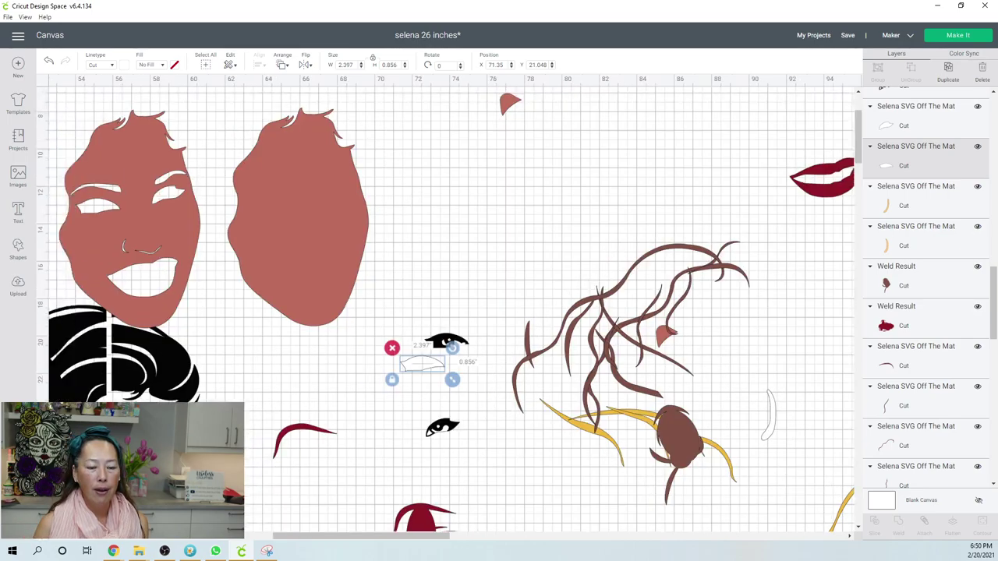
key(ctrl+minus)
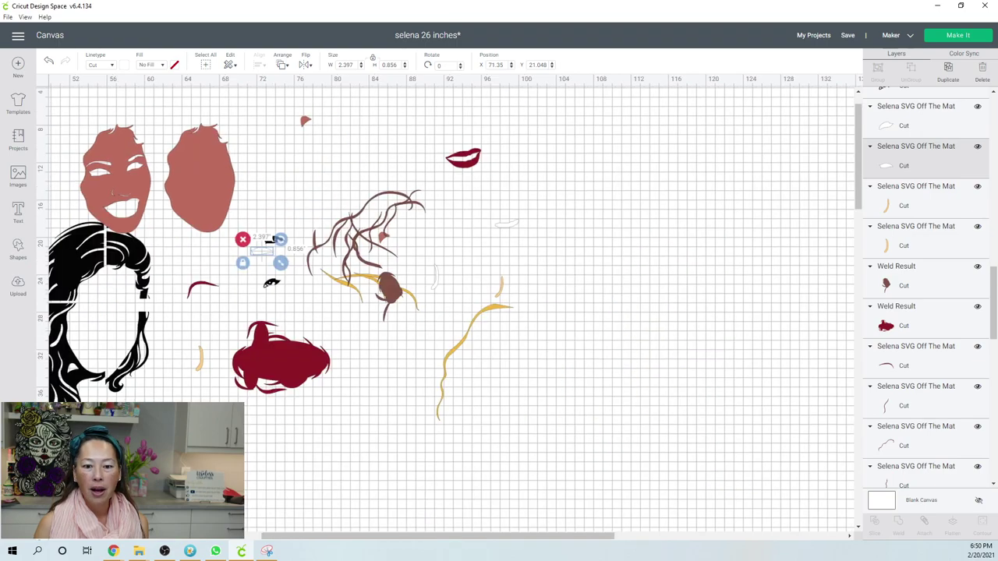
drag(276, 541, 210, 541)
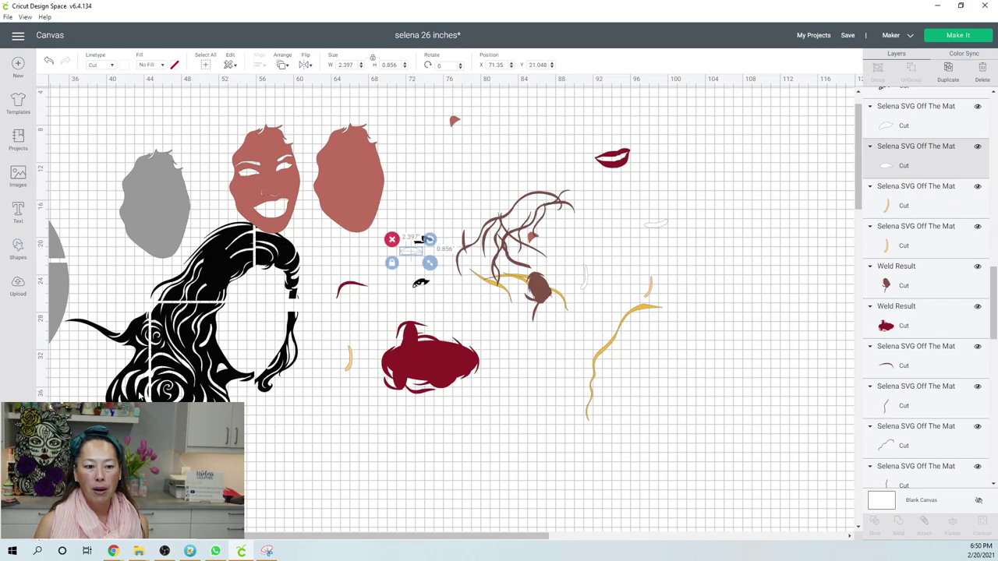
click(437, 358)
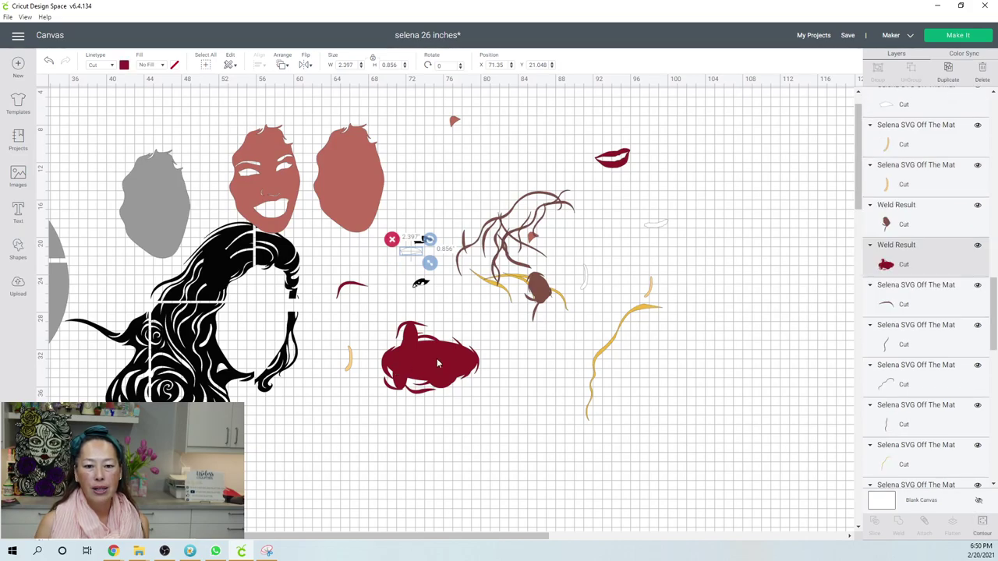
drag(343, 385, 170, 395)
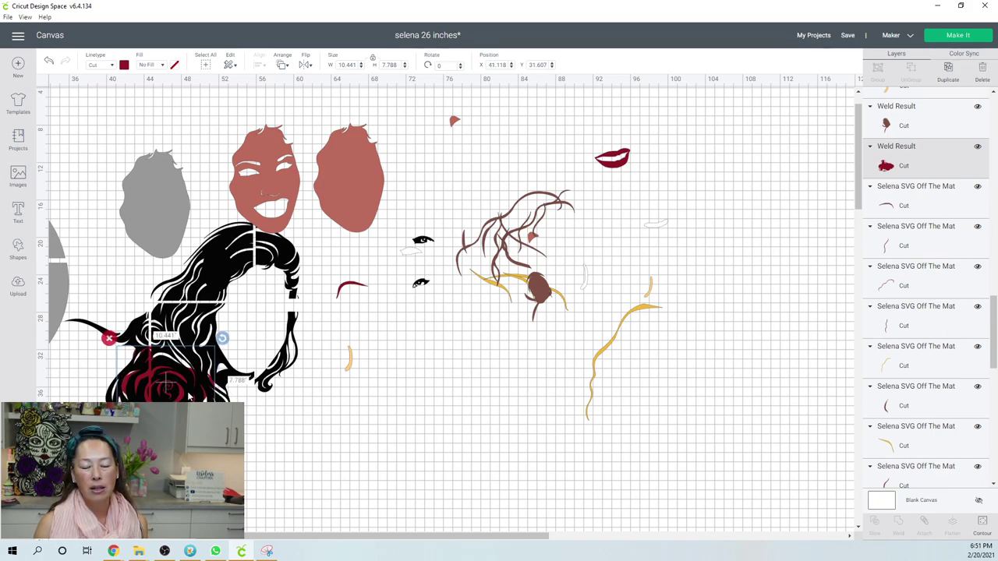
click(374, 419)
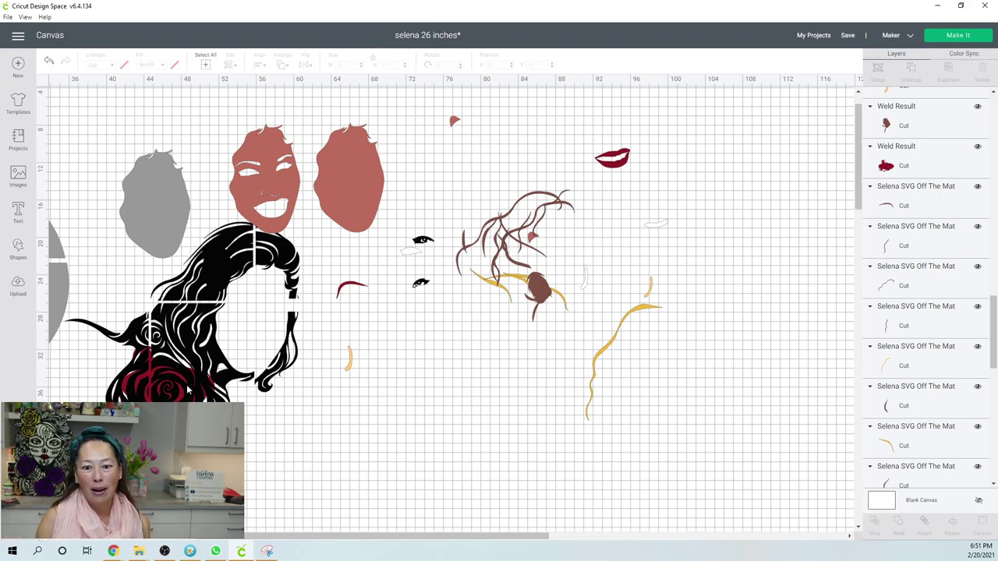
Step: Position the brown rose backing behind the small upper rose in the black hair
click(548, 295)
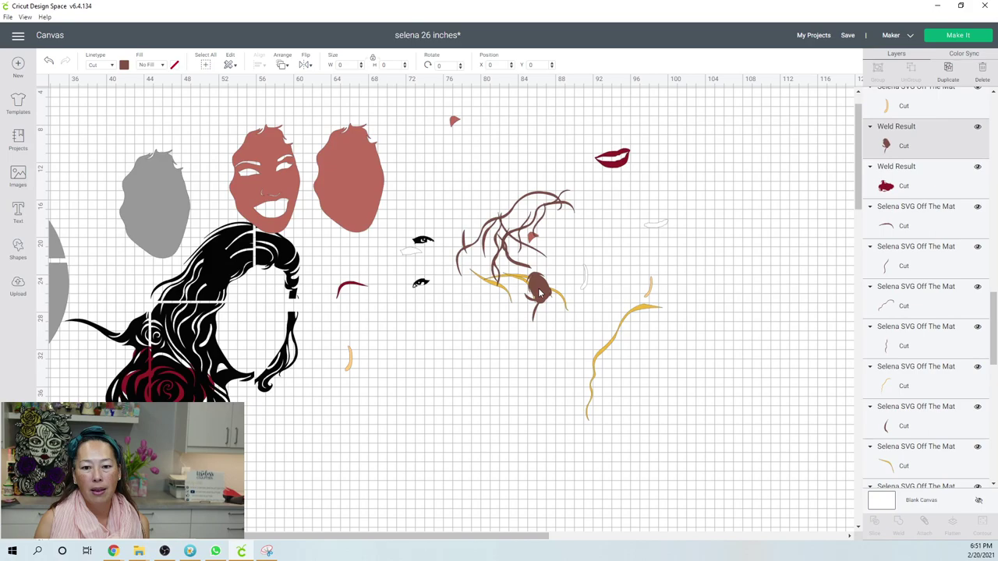
drag(542, 294, 145, 338)
click(337, 380)
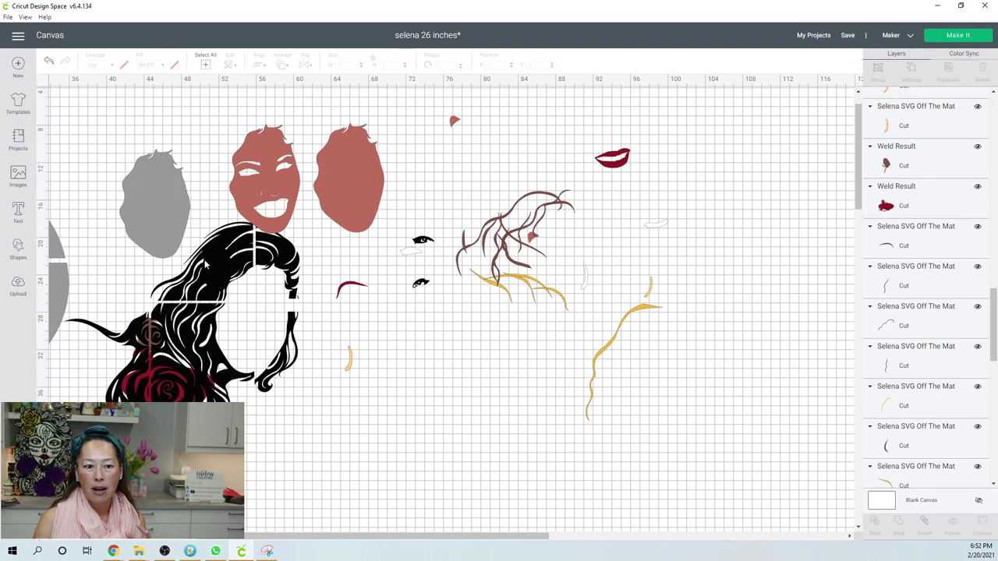
Step: Move the long yellow hair strand onto the black hair, send it to the front and place it at about X 49.1, Y 19.2
click(558, 346)
drag(367, 323, 178, 283)
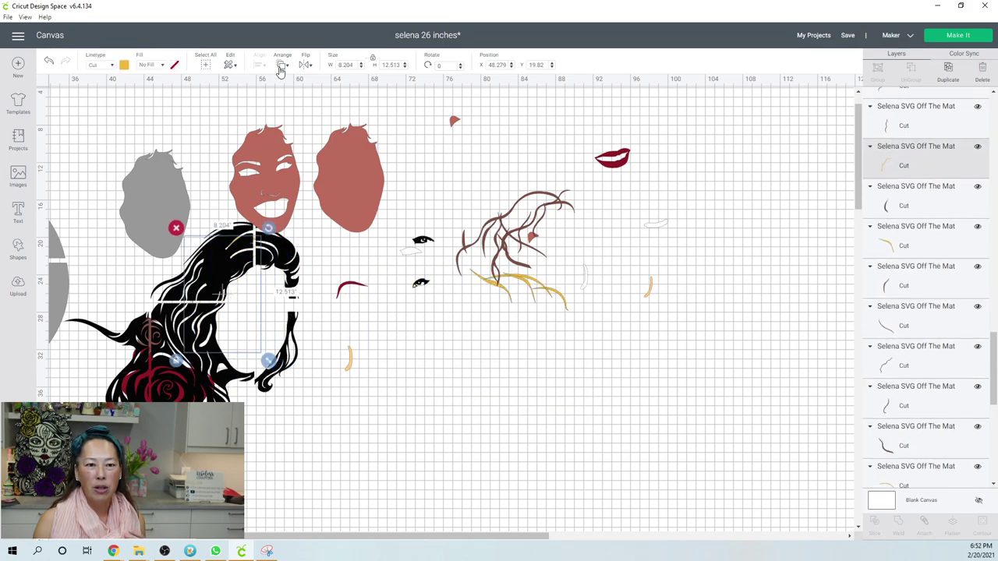
click(281, 70)
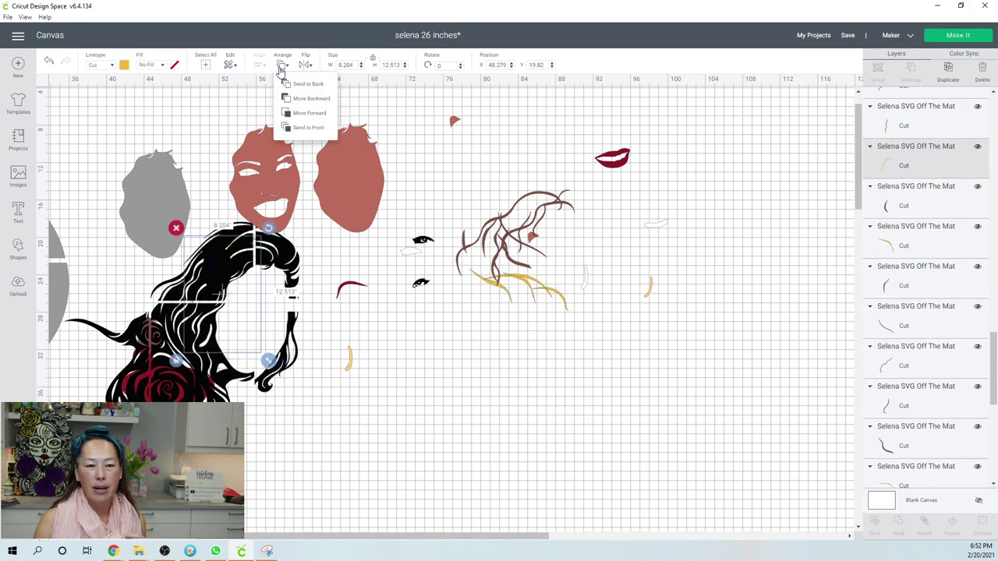
click(297, 129)
drag(215, 263, 222, 258)
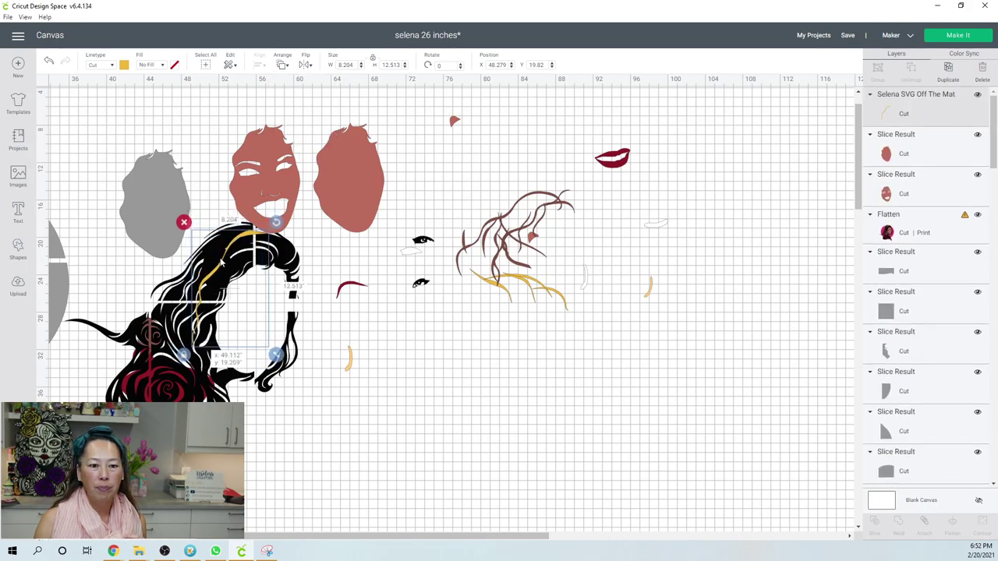
drag(195, 306, 195, 306)
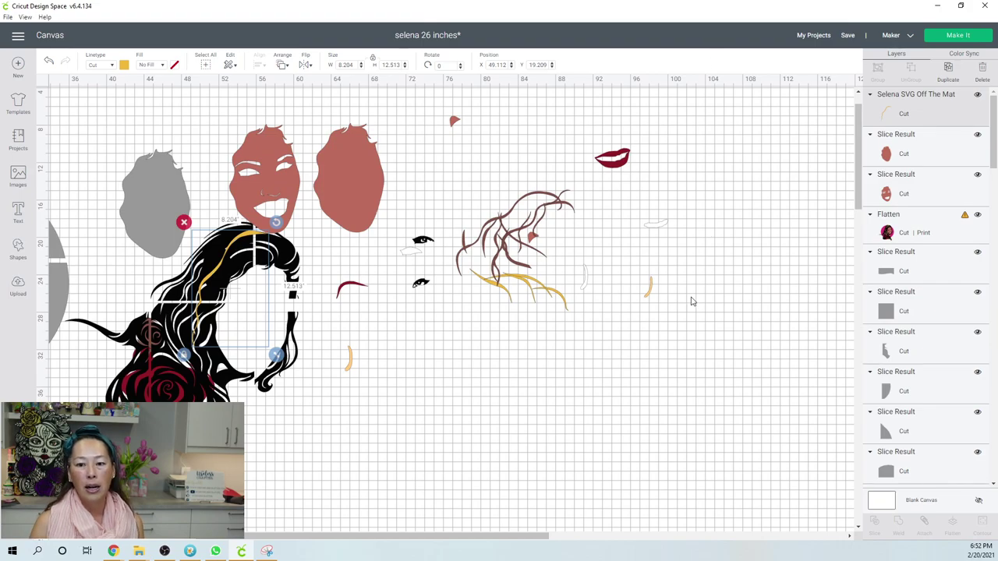
scroll(499, 362, down, 5)
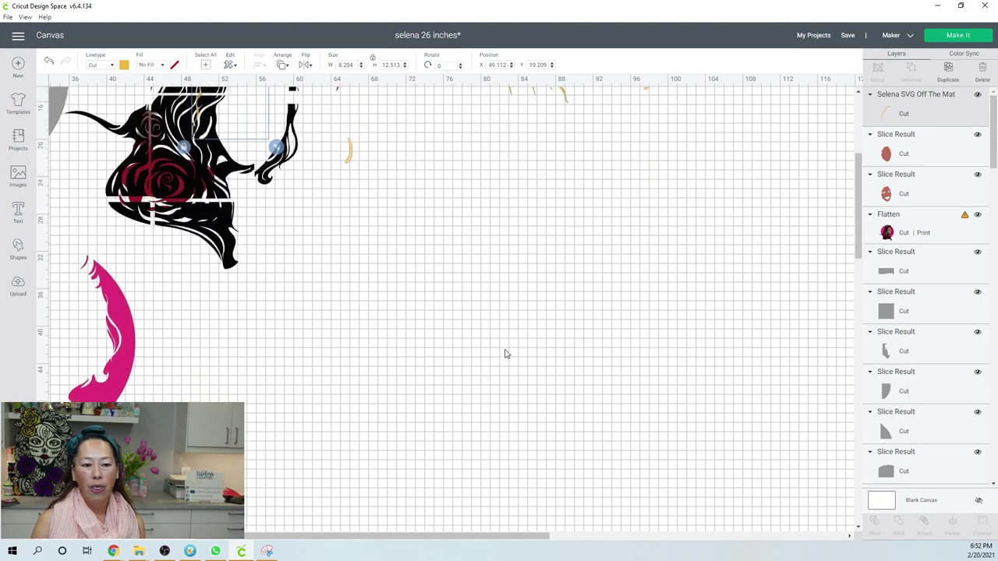
scroll(505, 354, up, 5)
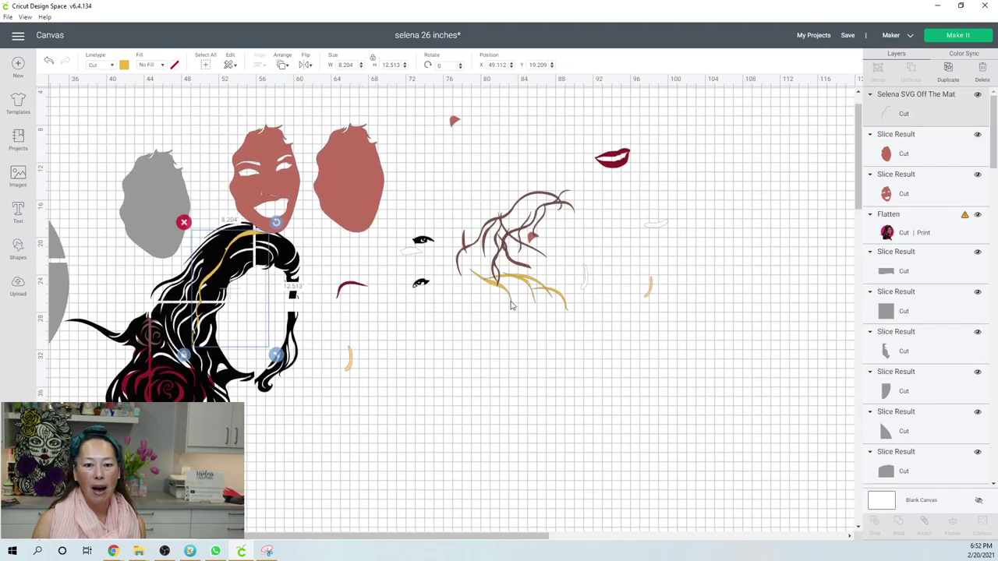
drag(468, 536, 245, 533)
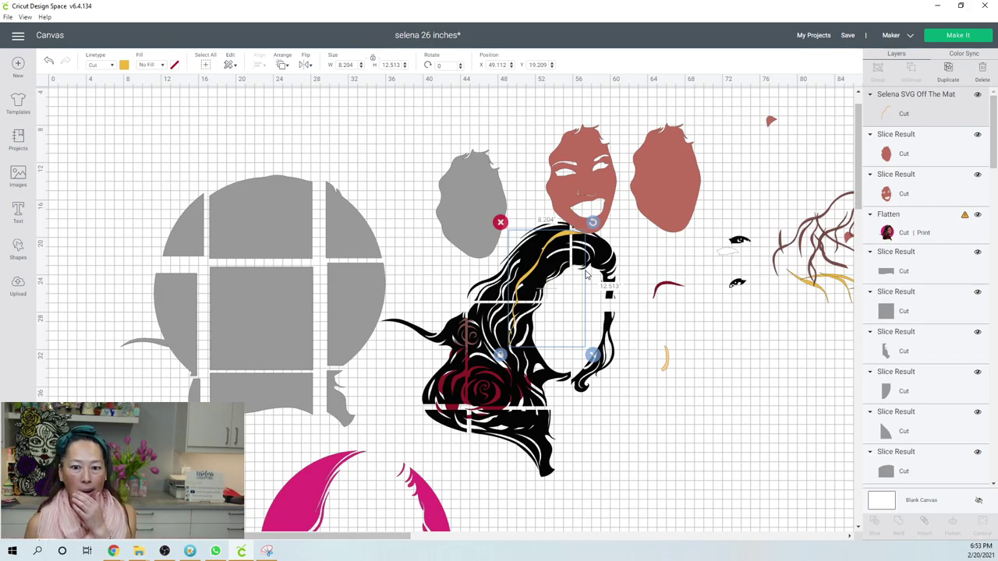
Step: Leave the portrait canvas for the home page and start a new project
click(17, 39)
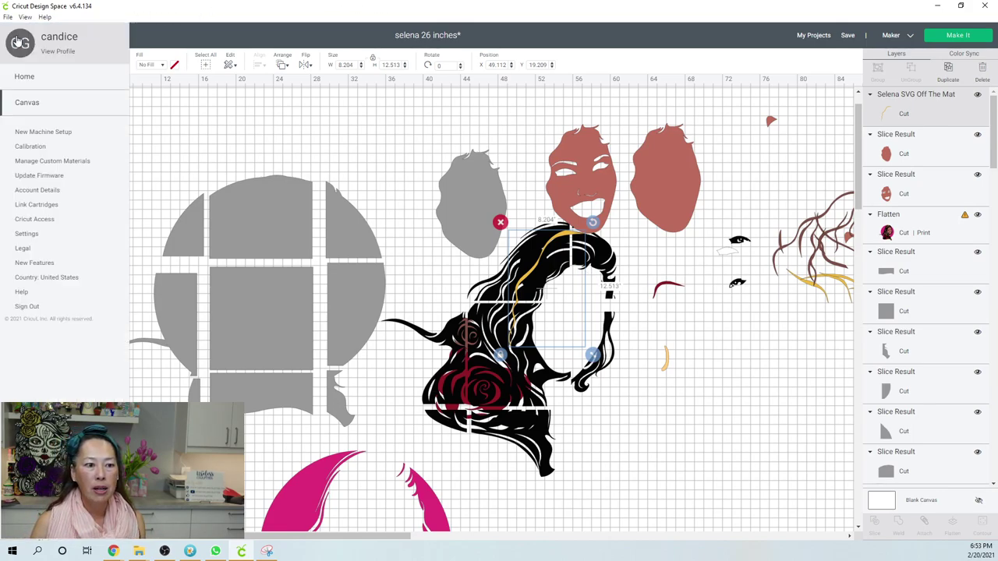
click(23, 78)
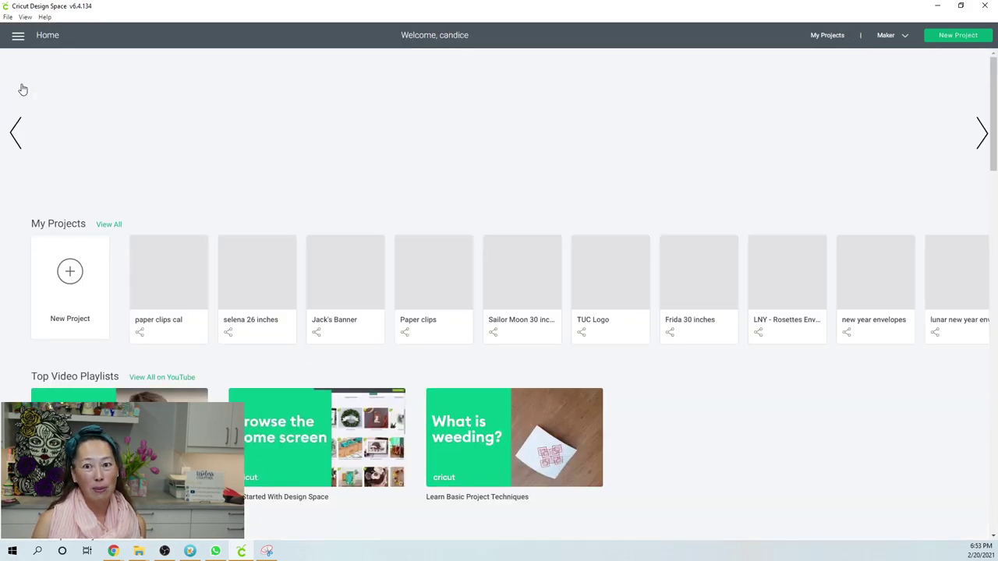
click(70, 271)
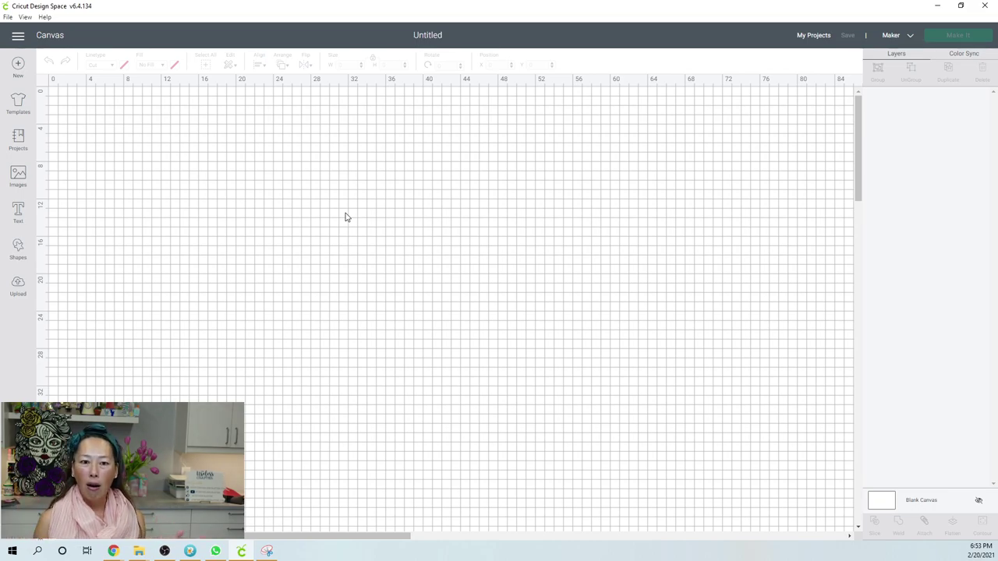
Step: Insert the uploaded Selena portrait with the pink circle background onto the blank canvas
click(18, 289)
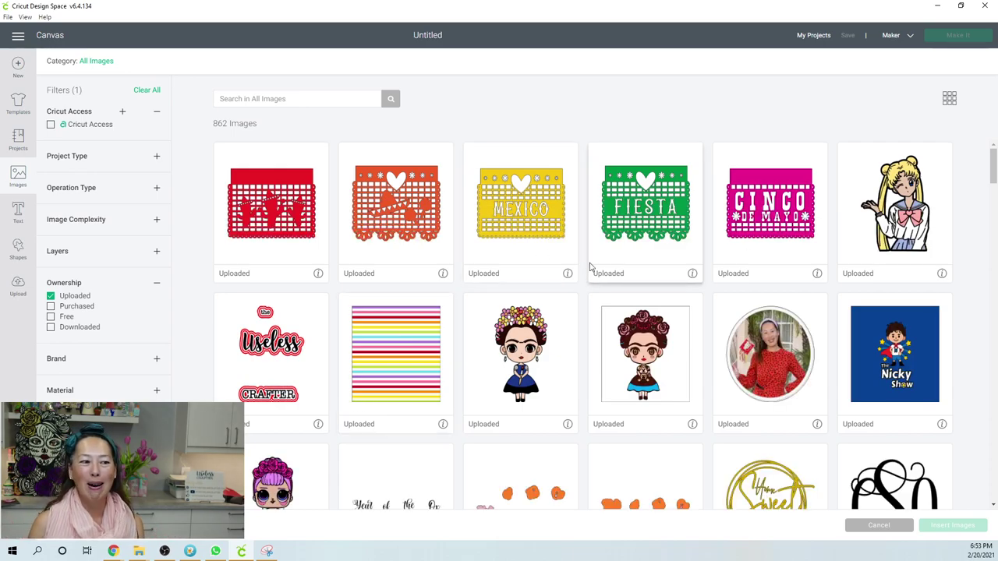
scroll(586, 269, down, 2)
scroll(585, 269, down, 5)
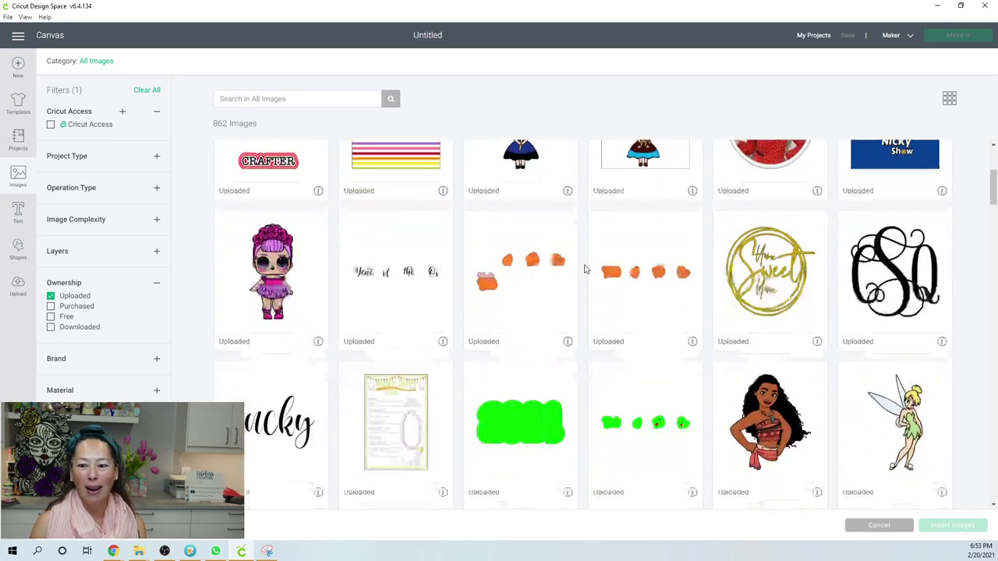
click(787, 351)
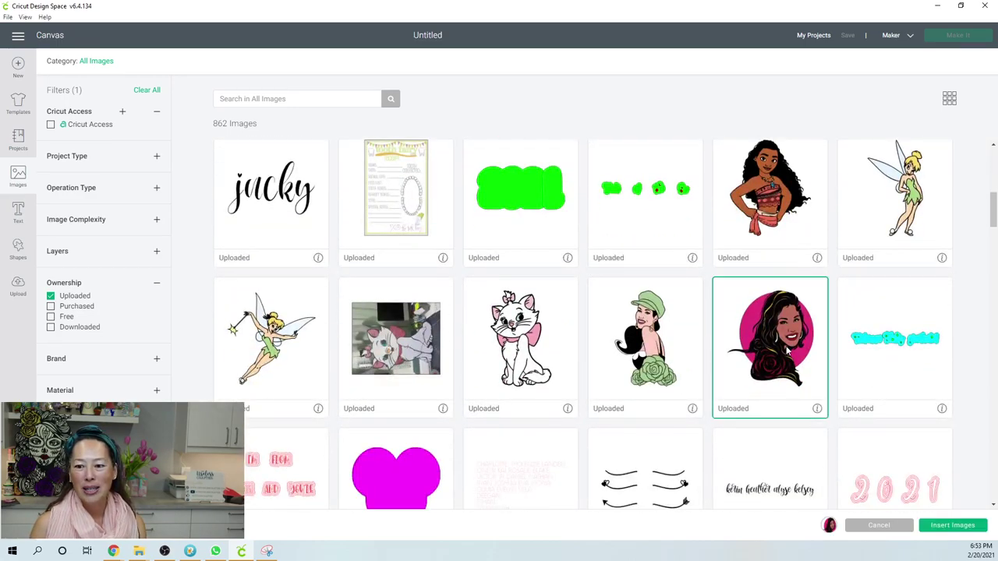
click(953, 526)
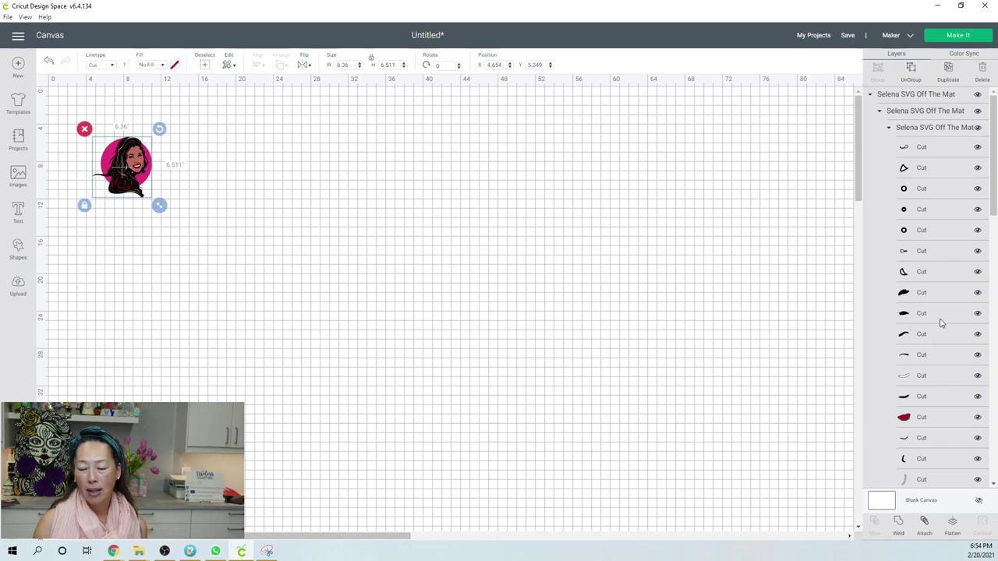
Step: Examine the full layer list of the inserted Selena portrait, from the first pieces to the pink background circle
scroll(988, 214, down, 4)
drag(990, 216, 976, 317)
scroll(976, 317, down, 6)
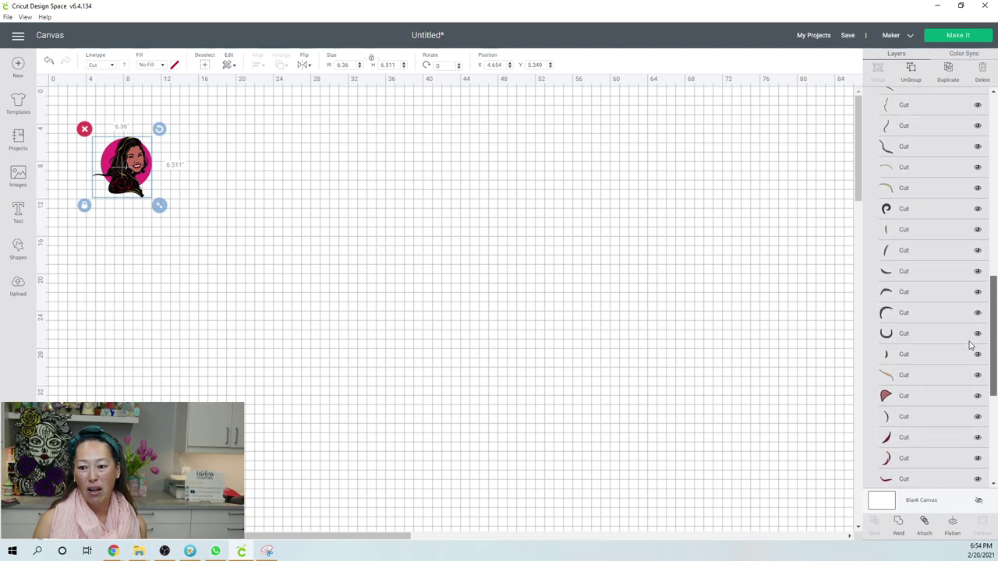
scroll(968, 378, down, 5)
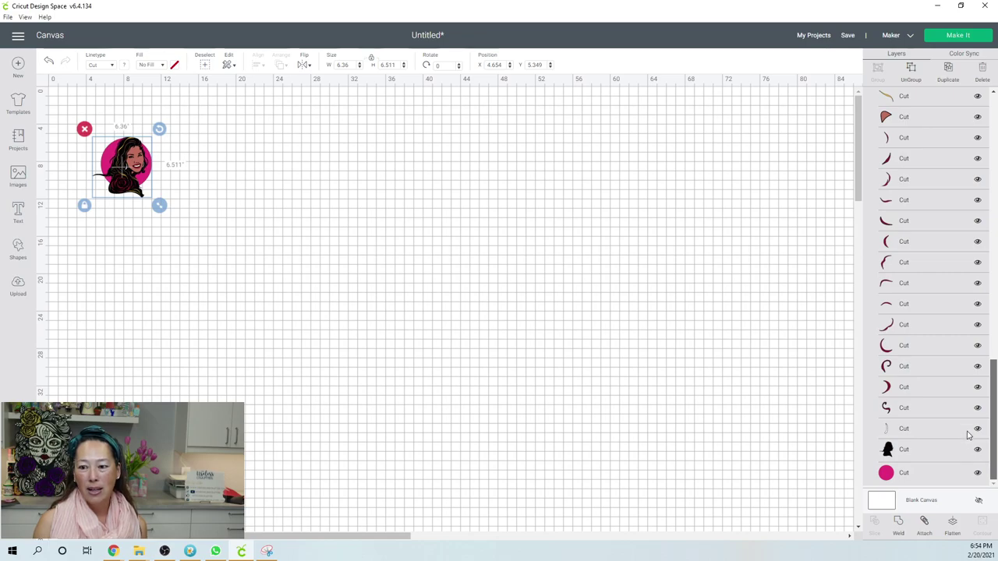
scroll(981, 429, up, 10)
scroll(982, 191, up, 4)
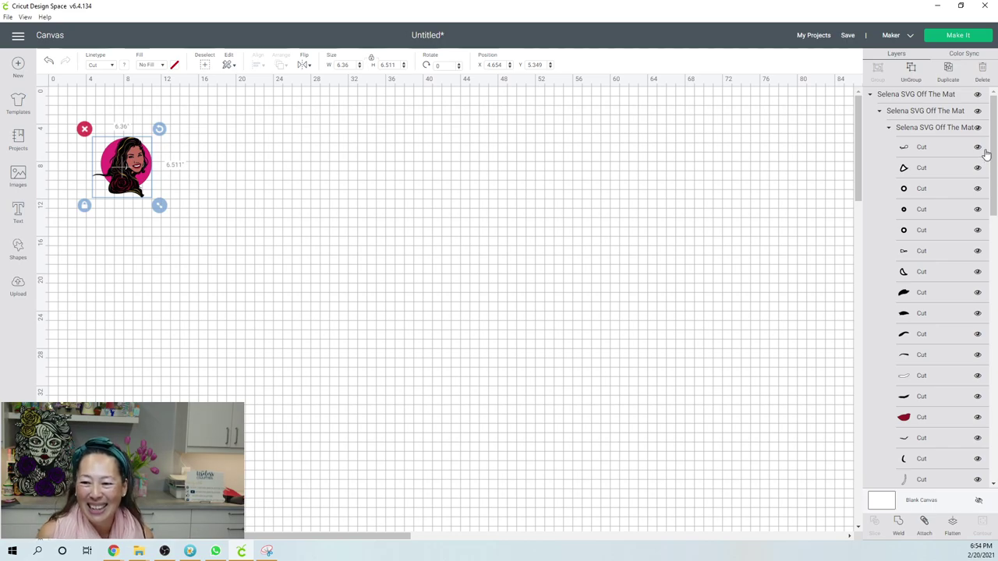
drag(993, 154, 993, 270)
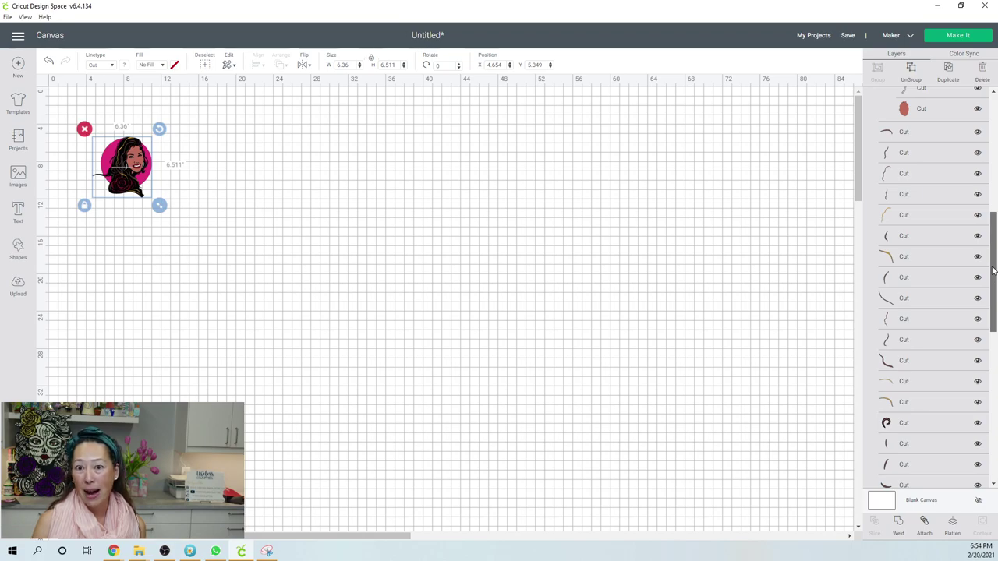
drag(994, 269, 984, 426)
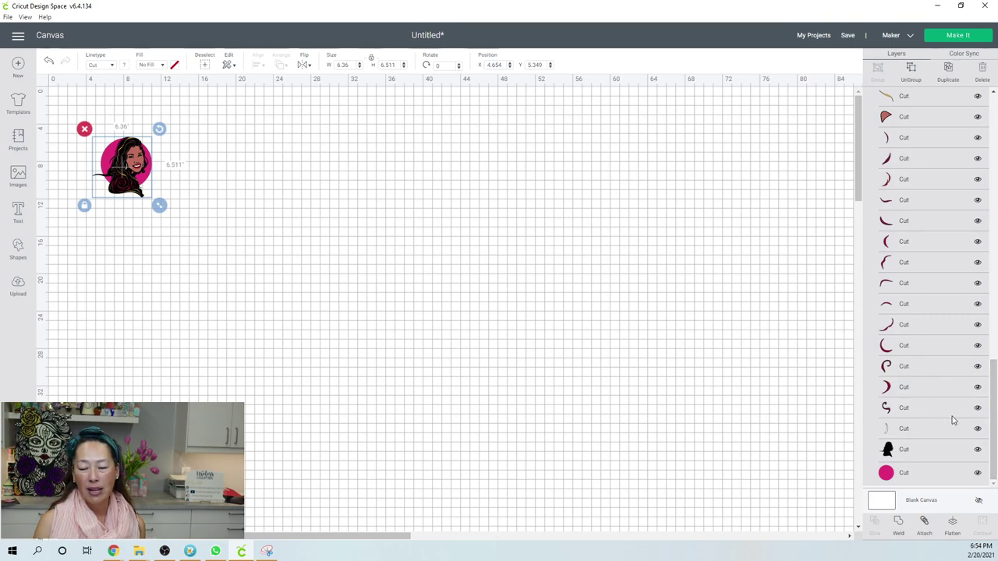
Step: Set the whole portrait's height to 26 inches and move it to about X 10.9, Y 6.0
drag(993, 422, 995, 128)
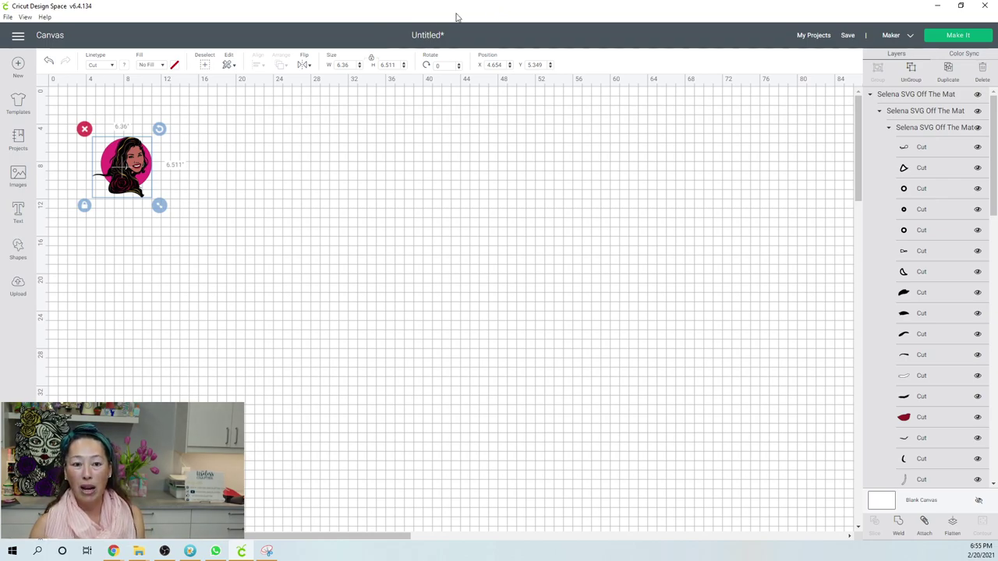
click(386, 64)
text(26)
key(Tab)
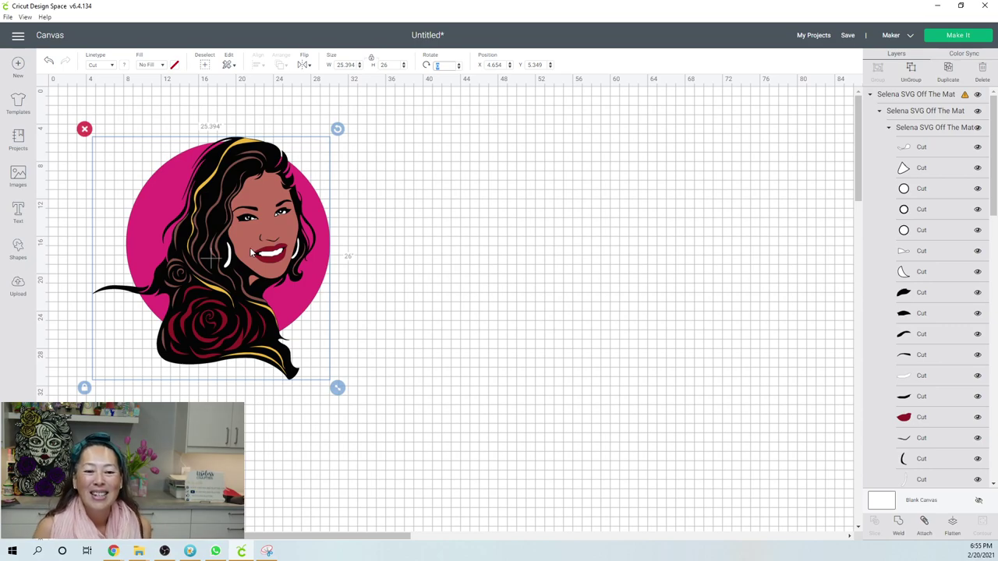
drag(286, 254, 344, 260)
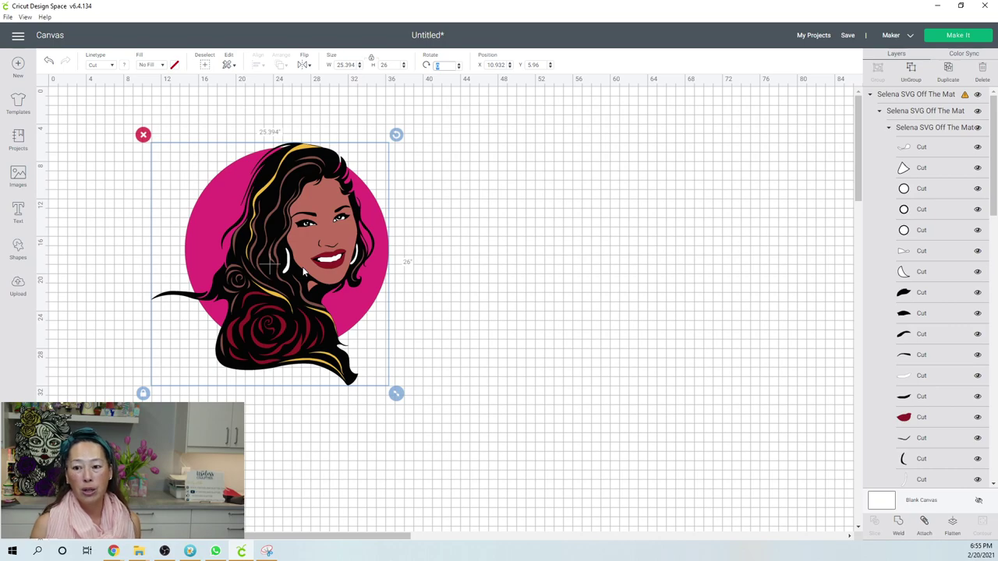
Step: Ungroup the portrait twice and move the face group off the hair to about X 51.7, Y 9.4
click(912, 70)
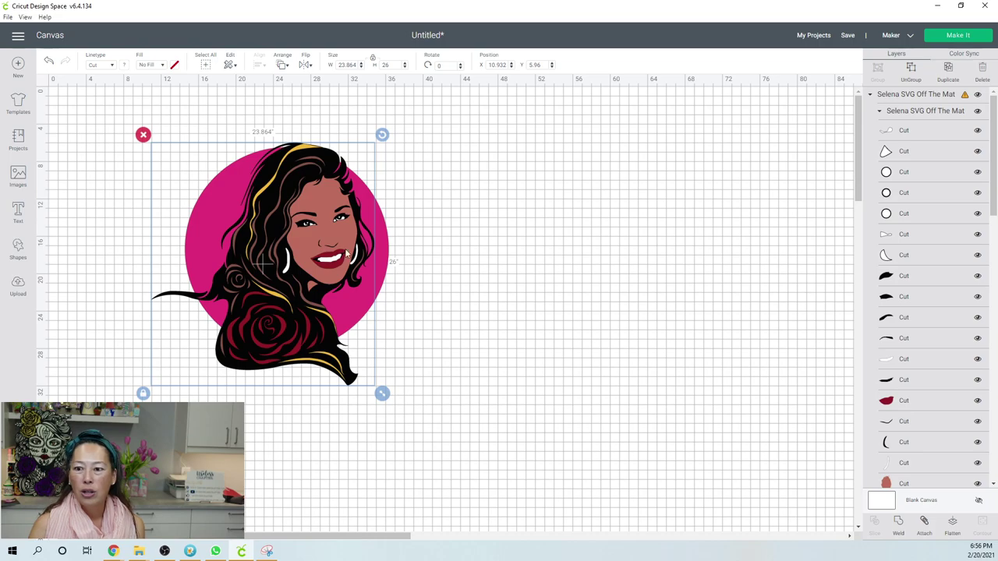
click(911, 71)
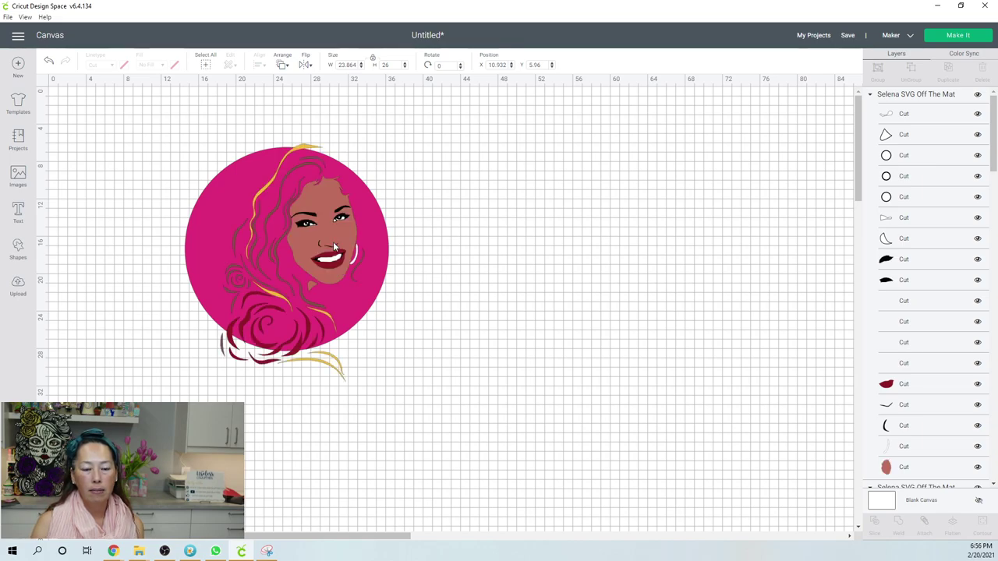
click(337, 240)
click(336, 240)
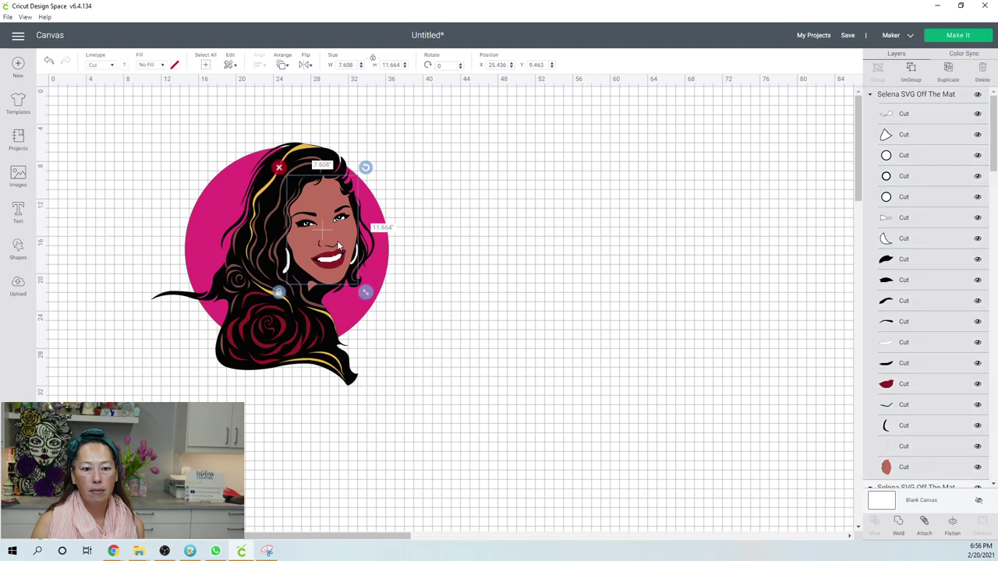
drag(337, 242, 582, 241)
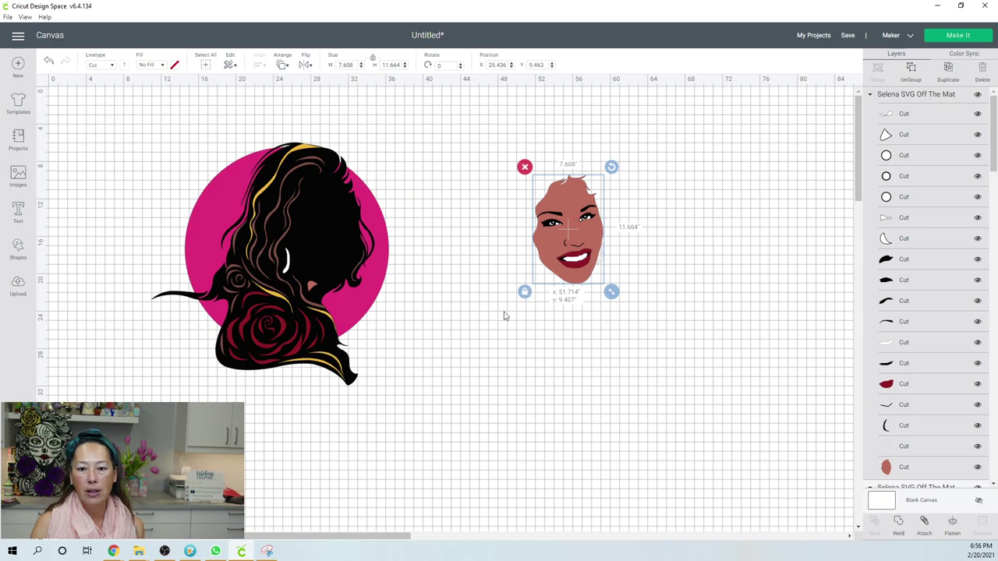
Step: Move the face group to about X 46.5, Y 3.4 and ungroup it into separate pieces
drag(178, 536, 206, 536)
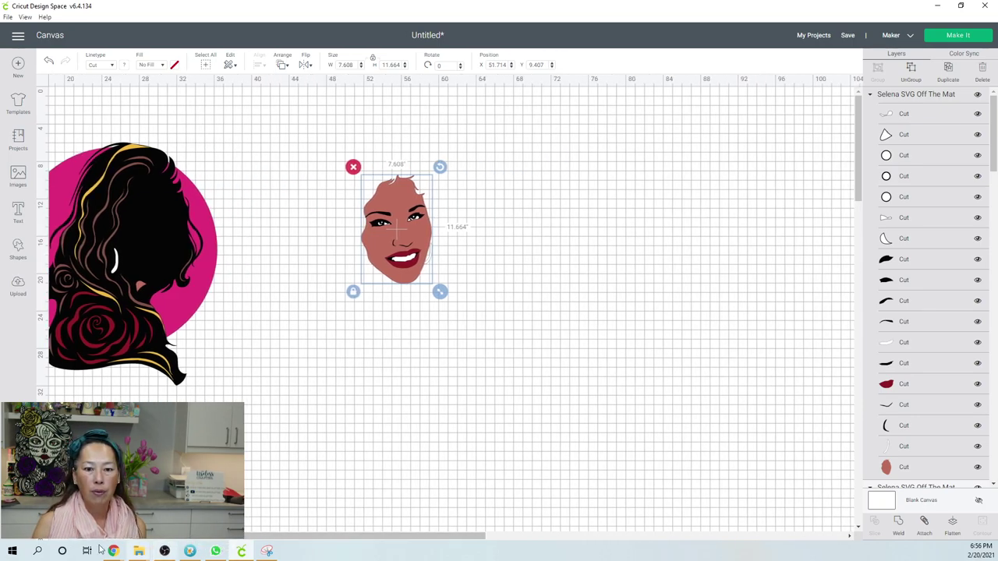
key(ctrl+plus)
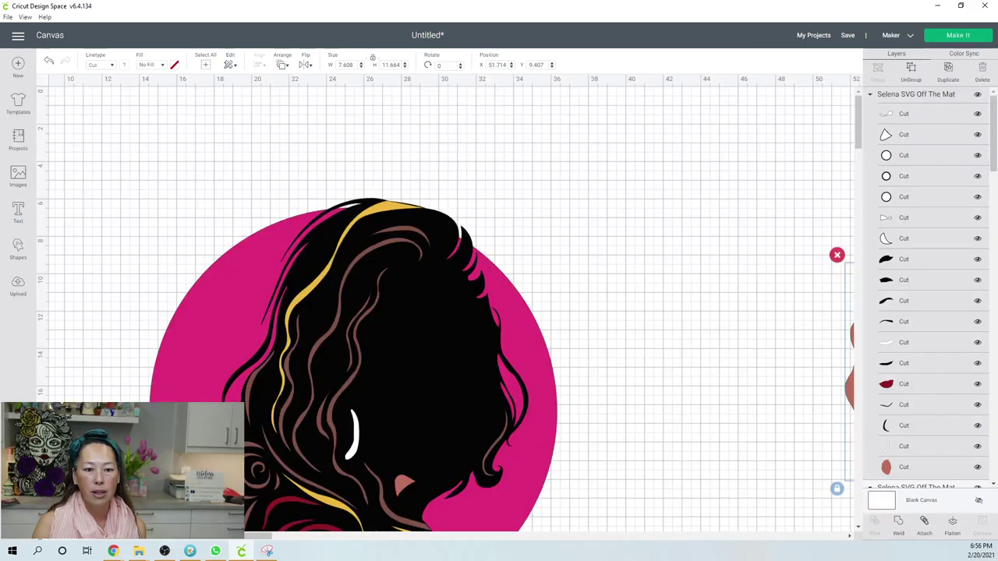
drag(187, 538, 261, 538)
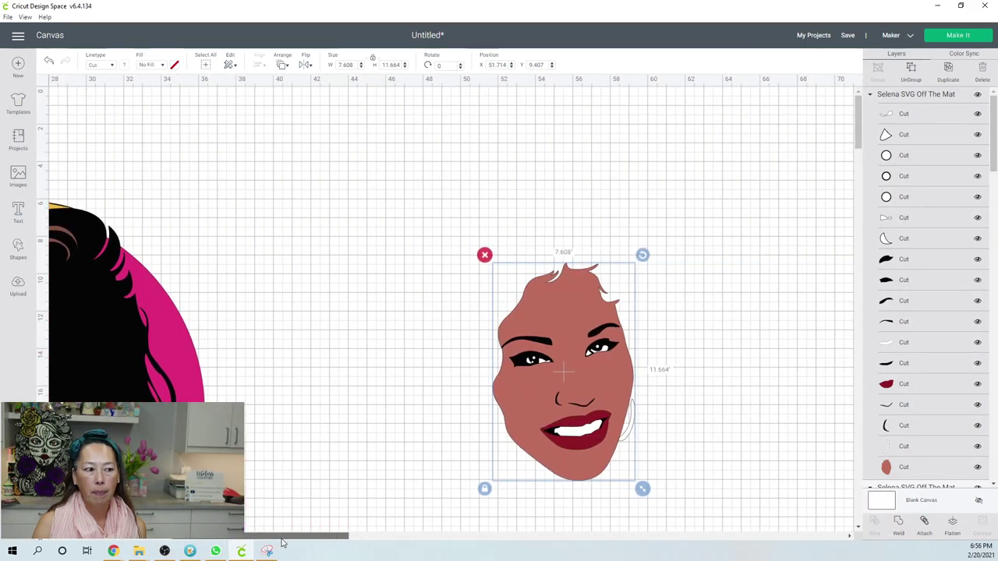
drag(568, 401, 471, 288)
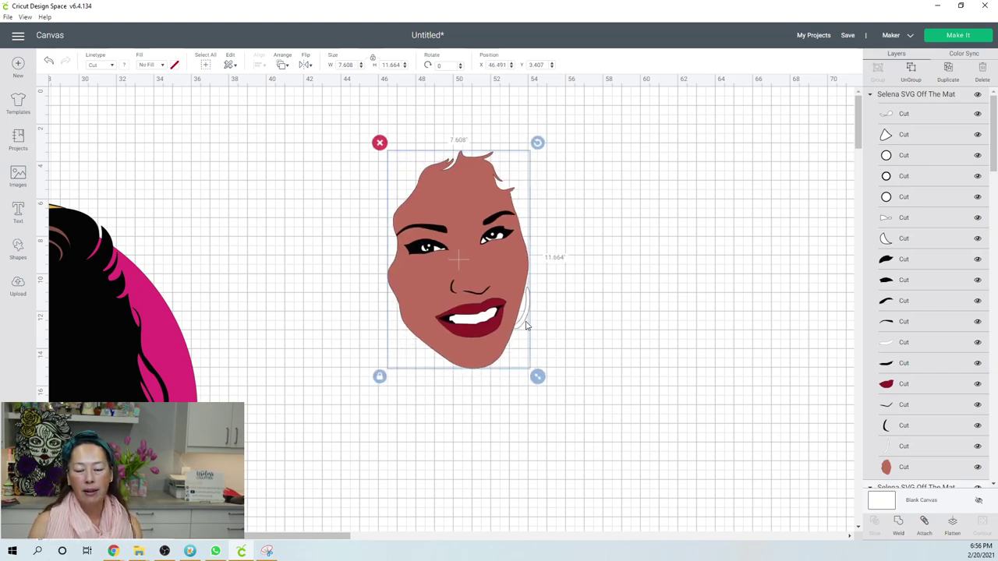
click(659, 255)
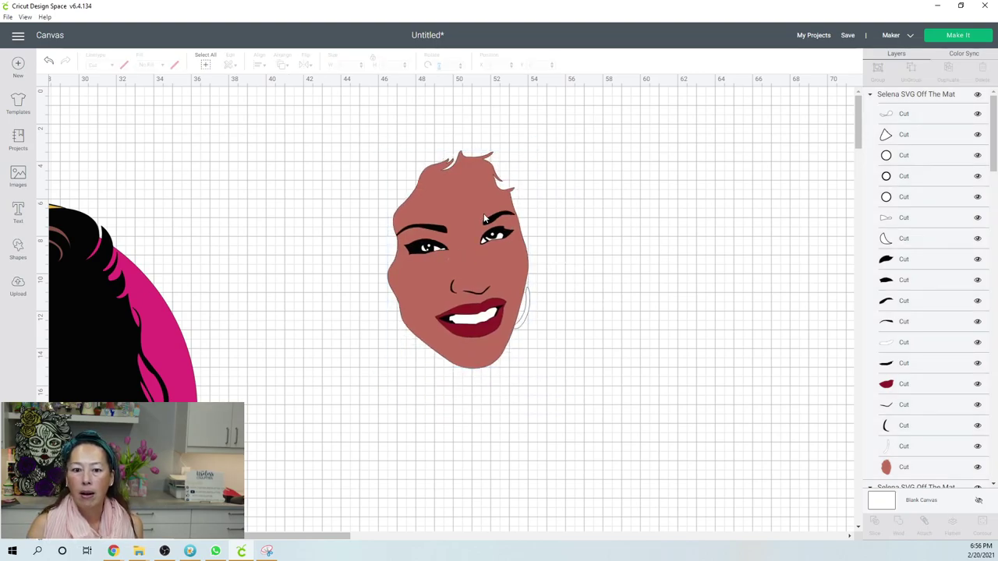
click(485, 218)
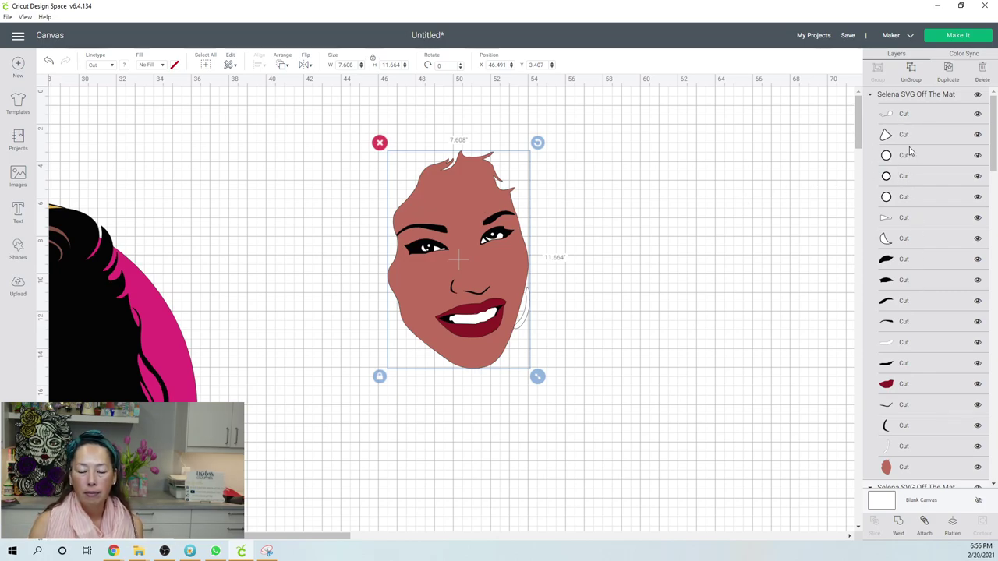
click(912, 68)
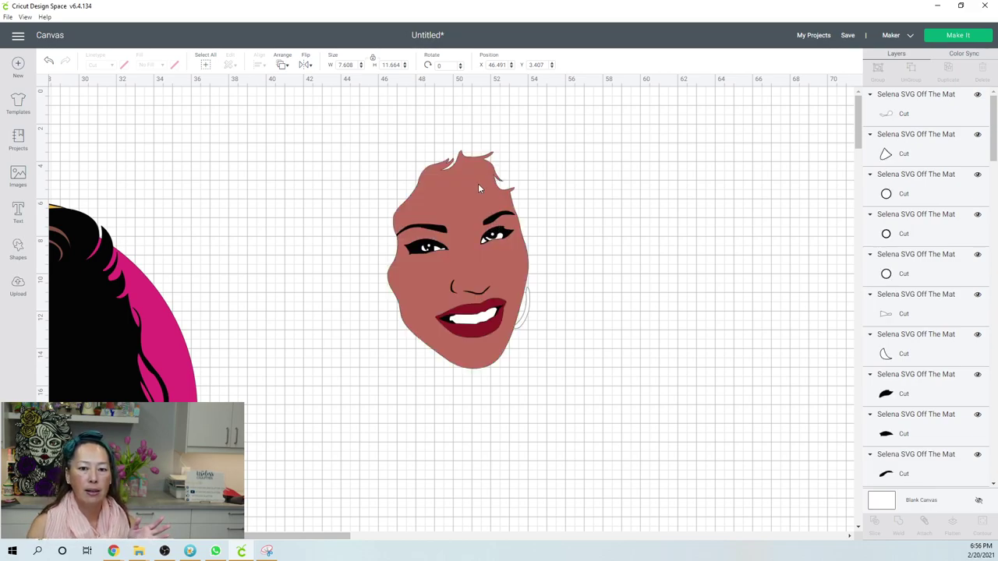
Step: Move the skin-coloured face piece out from under the facial features to about X 37.2, and undo that move
click(476, 183)
drag(479, 175, 273, 175)
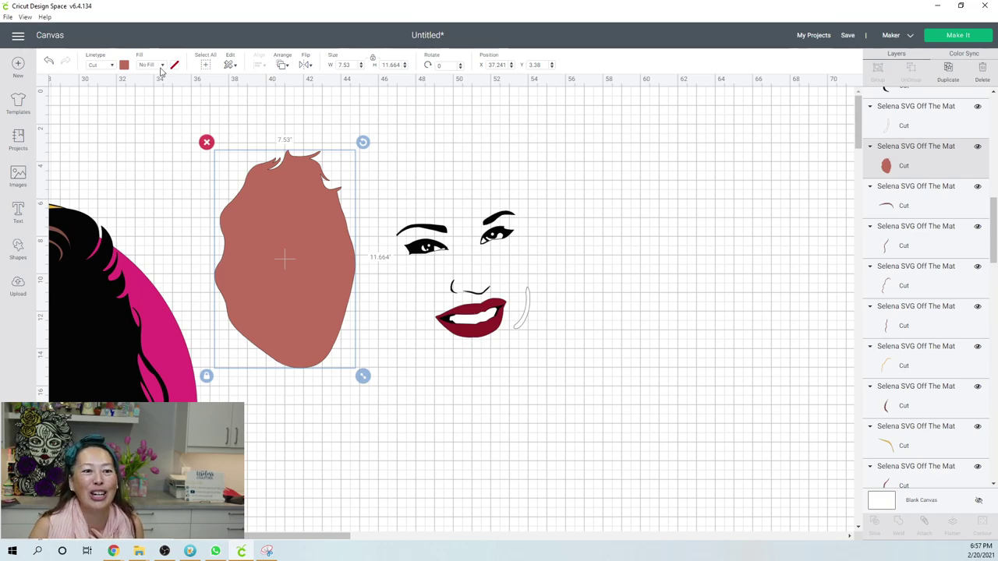
click(52, 63)
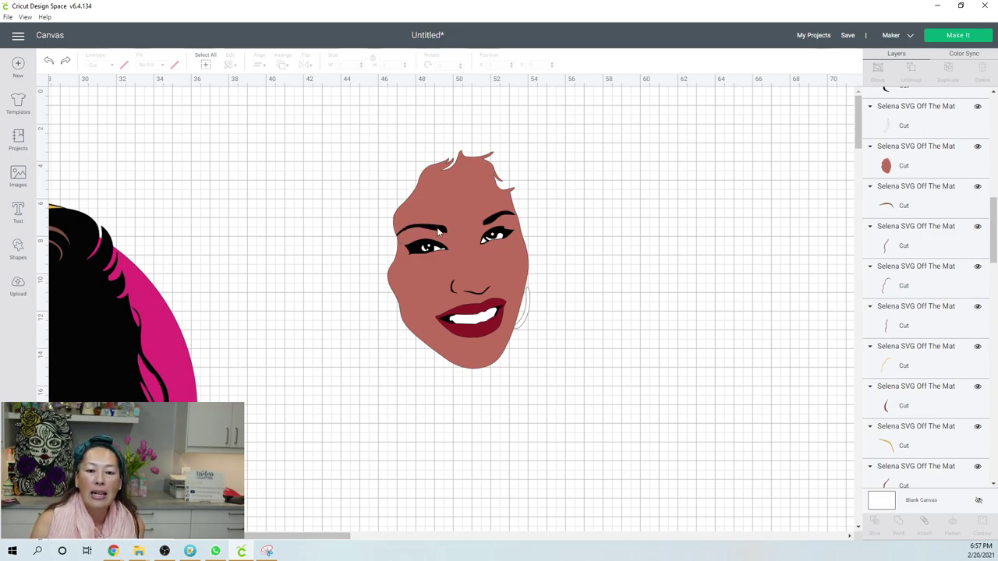
Step: Shift the longer eyebrow to about X 47.2, Y 7.3 and slice its shape out of the skin-coloured face piece
click(439, 231)
drag(440, 231, 443, 231)
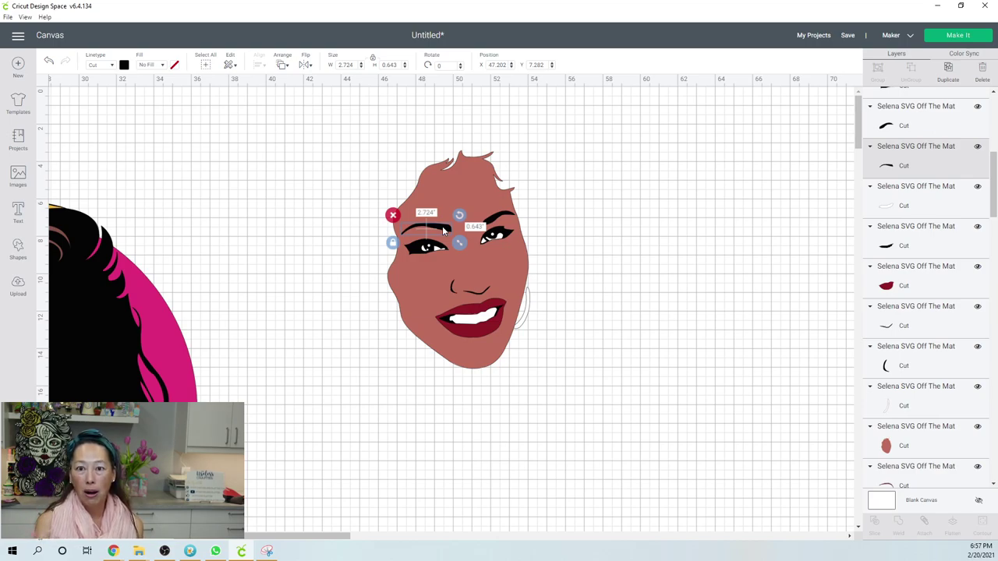
click(390, 192)
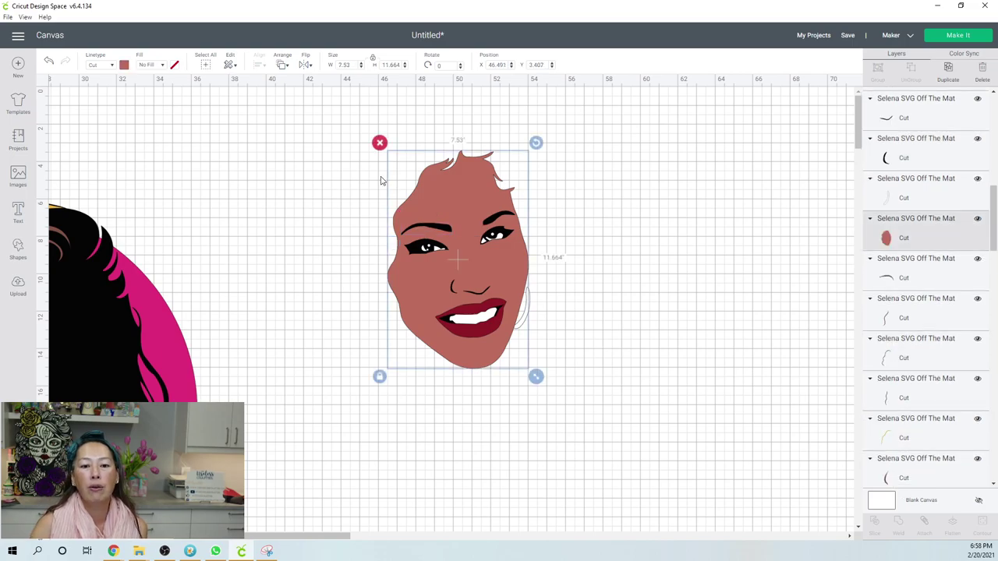
click(328, 177)
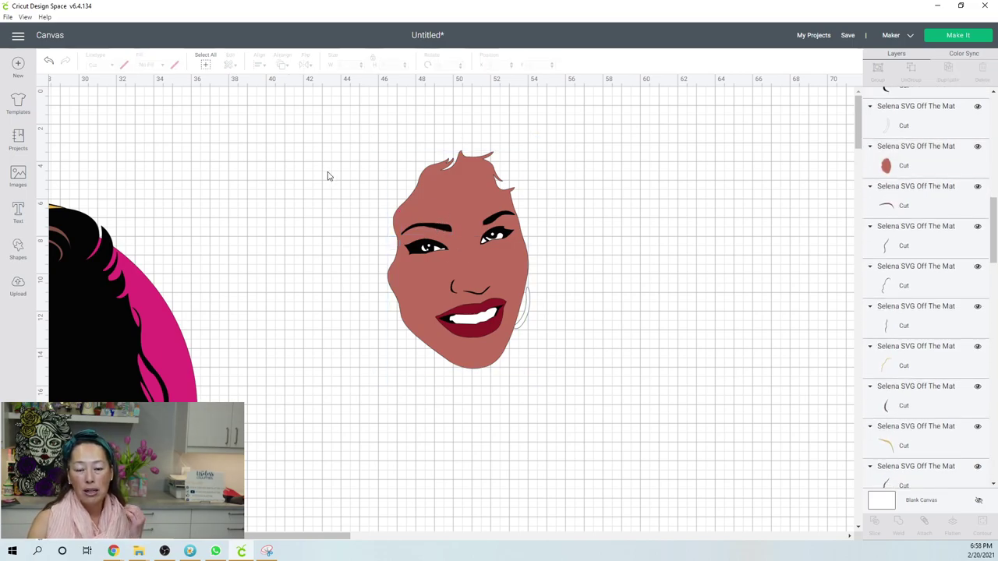
drag(368, 166, 425, 224)
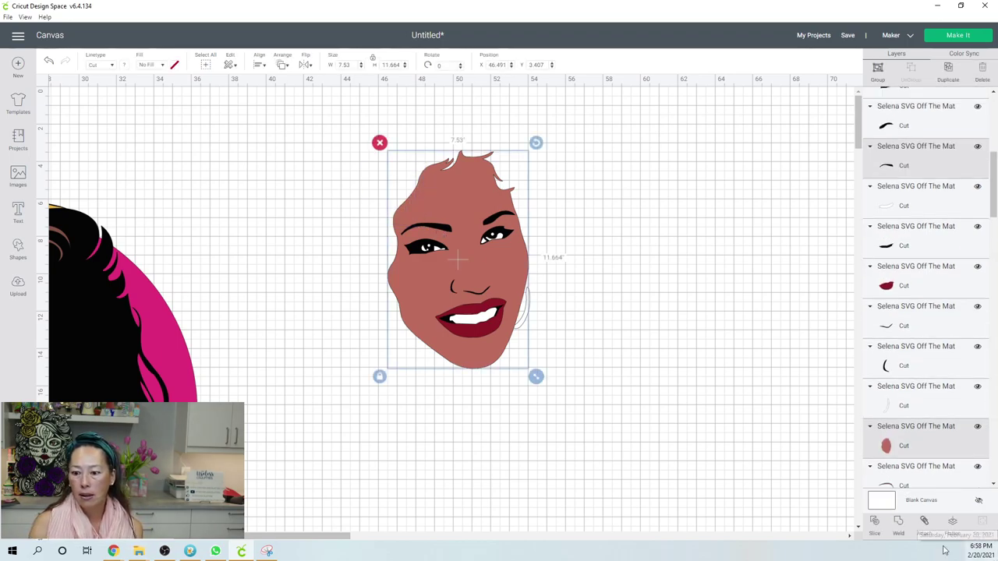
click(875, 523)
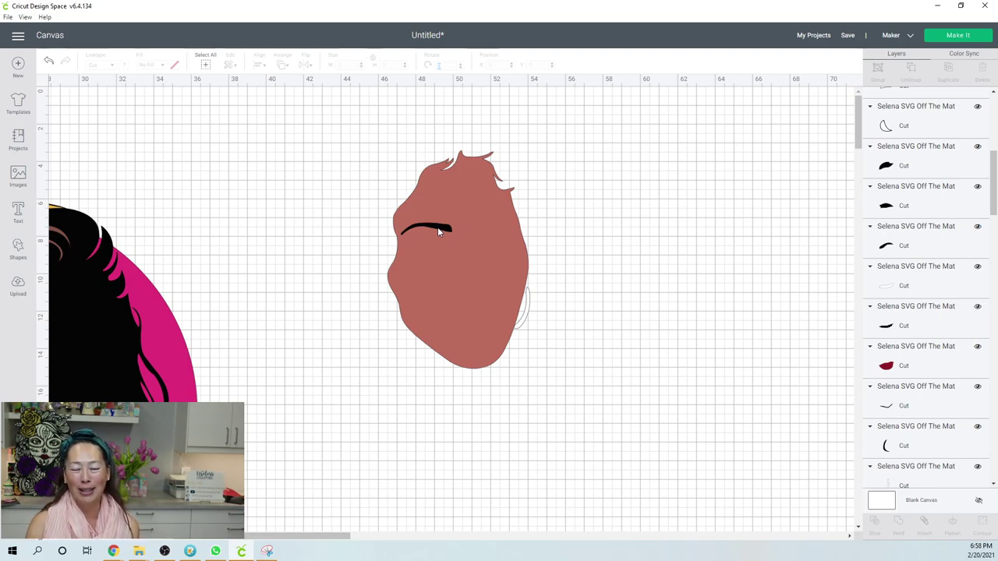
Step: Move the sliced black eyebrow off the face into the empty space beside it and send the face piece to the back
click(437, 227)
drag(434, 232, 305, 196)
click(438, 226)
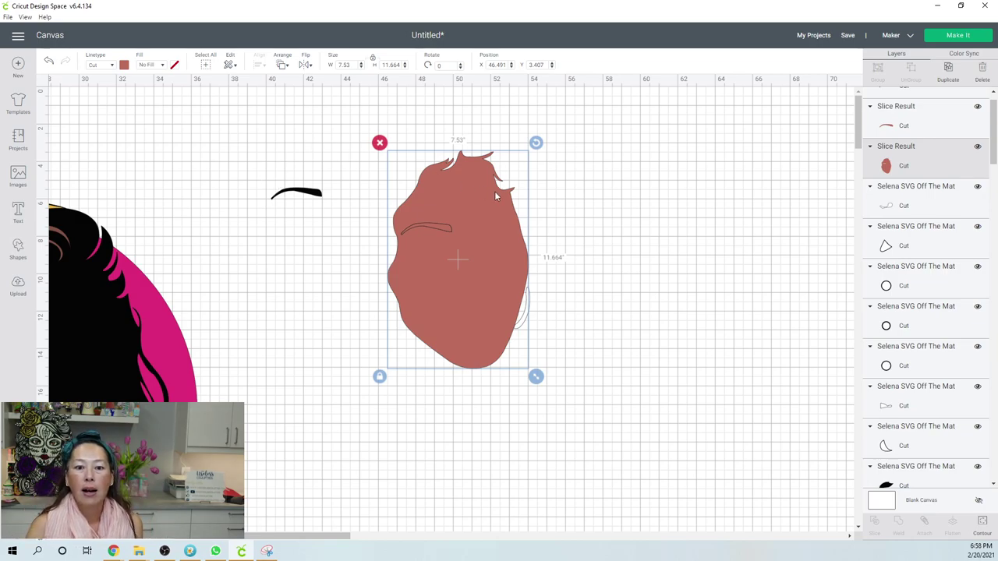
click(284, 65)
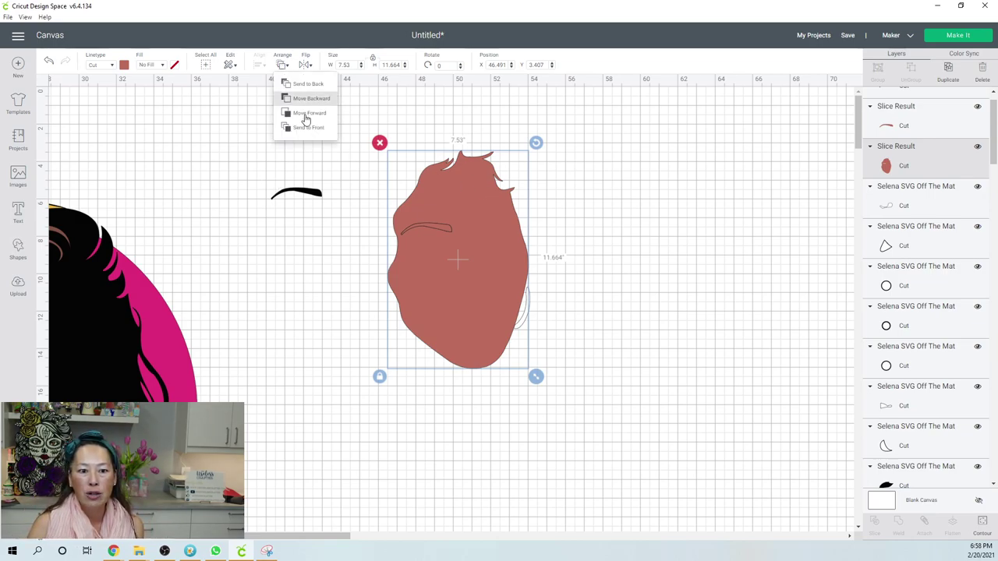
click(304, 84)
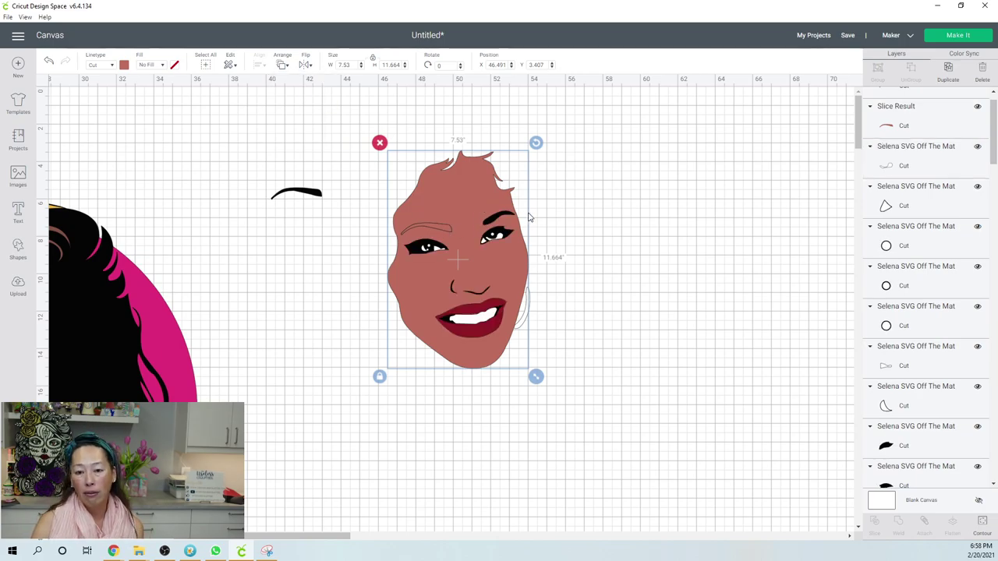
Step: Slice the remaining shorter eyebrow out of the skin-coloured face piece
click(568, 189)
drag(547, 153, 508, 219)
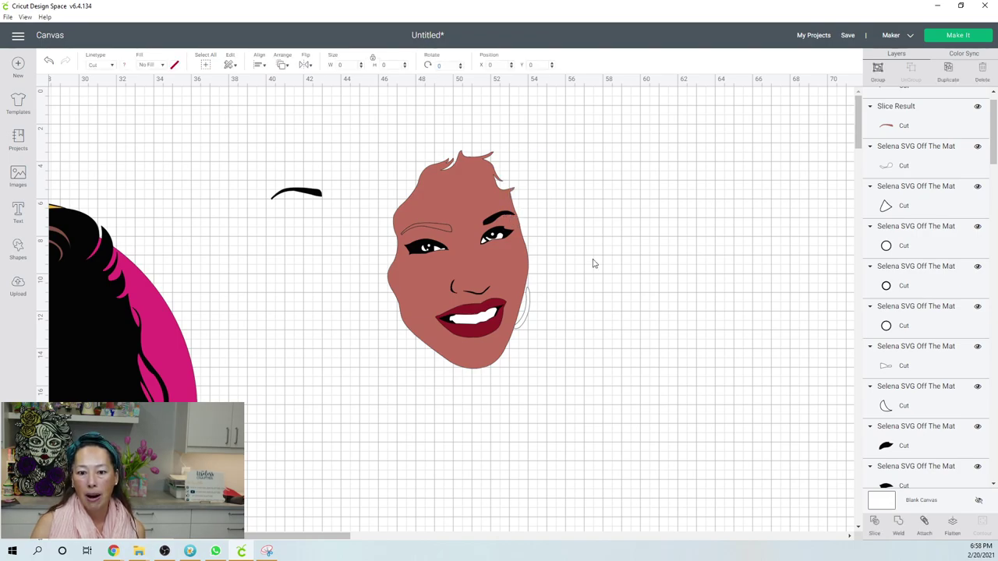
click(875, 524)
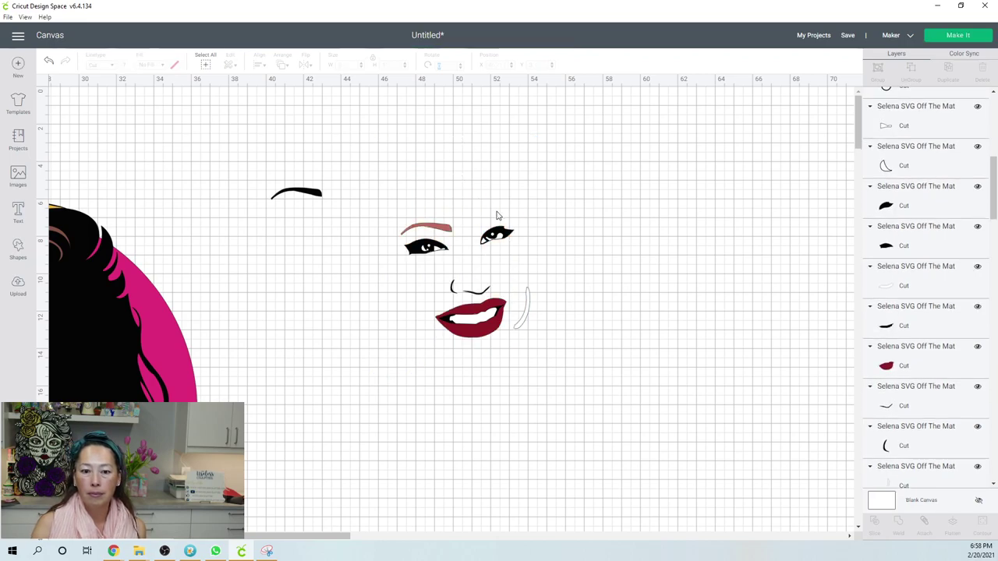
Step: Move the shorter black eyebrow off the face to about X 43.6, Y 4.8 and send the sliced face piece to the back
click(499, 220)
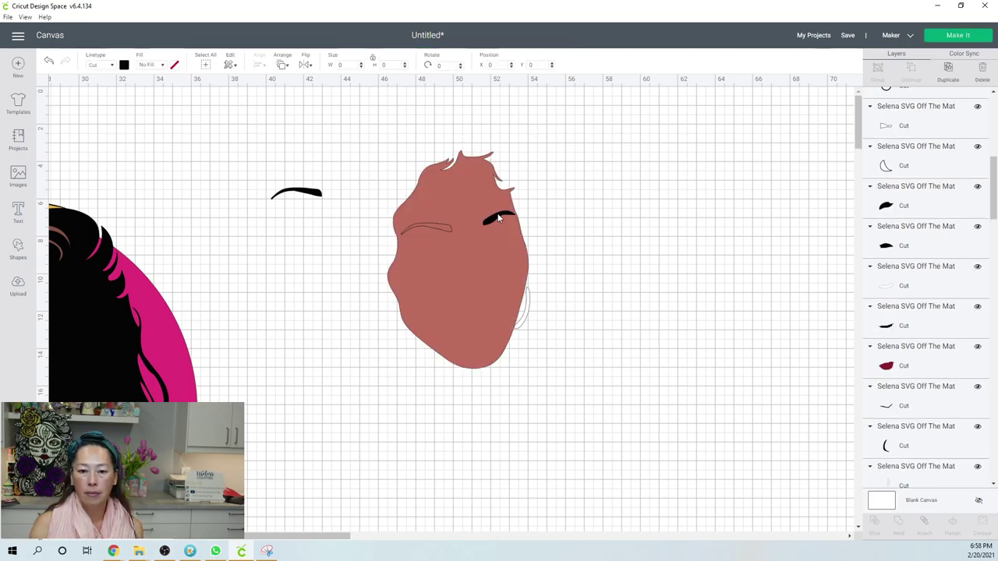
drag(499, 220, 350, 184)
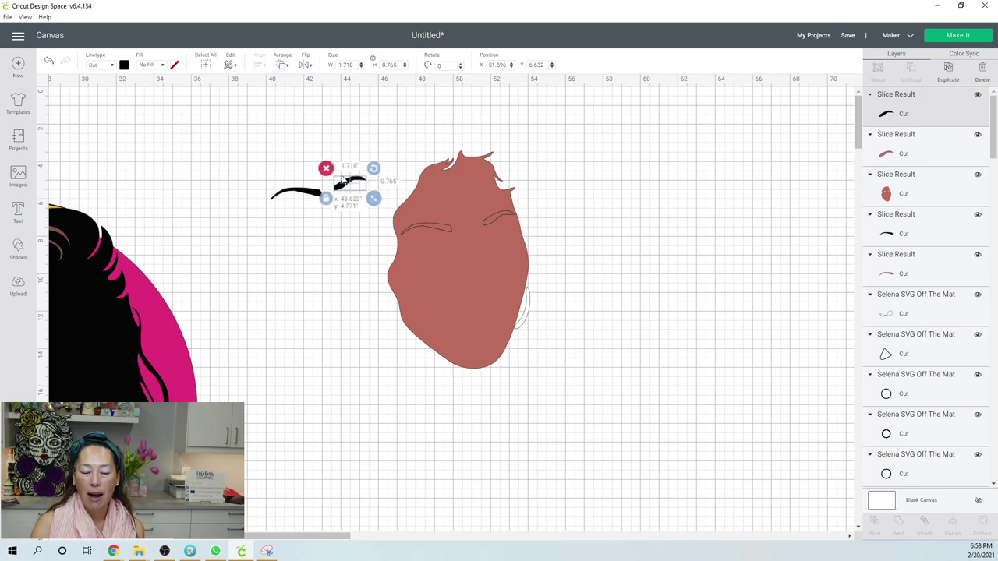
click(478, 191)
click(285, 67)
click(299, 84)
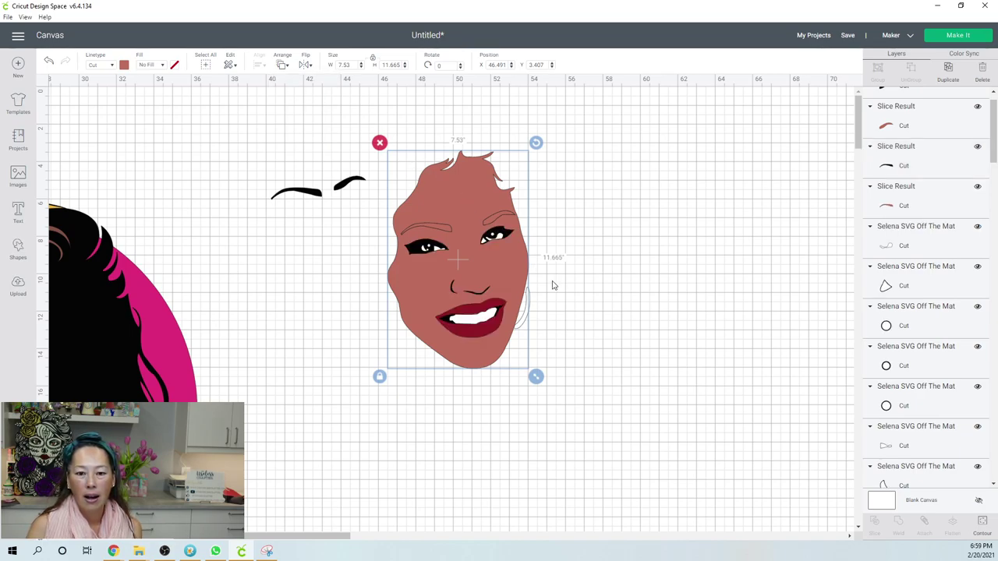
click(411, 251)
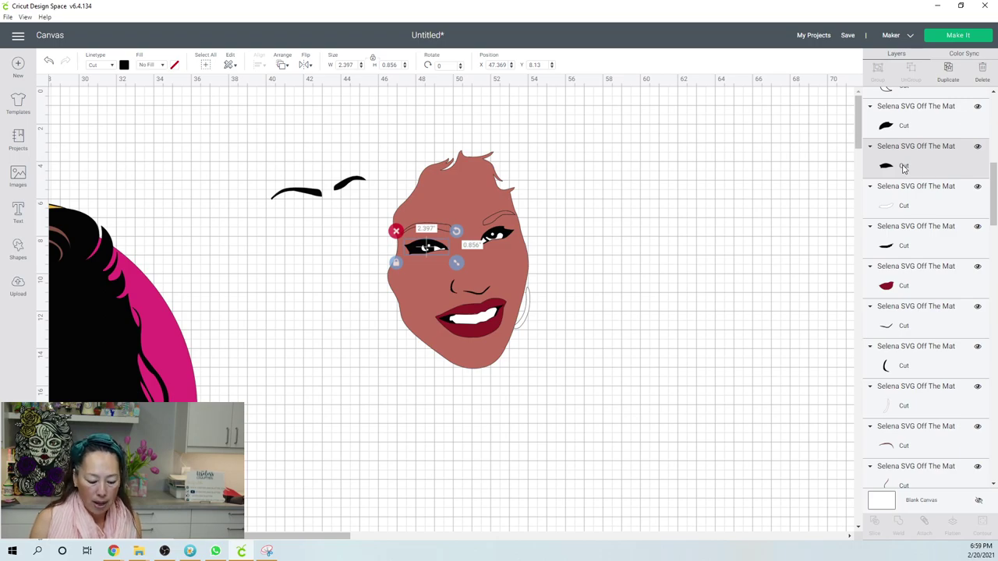
click(476, 364)
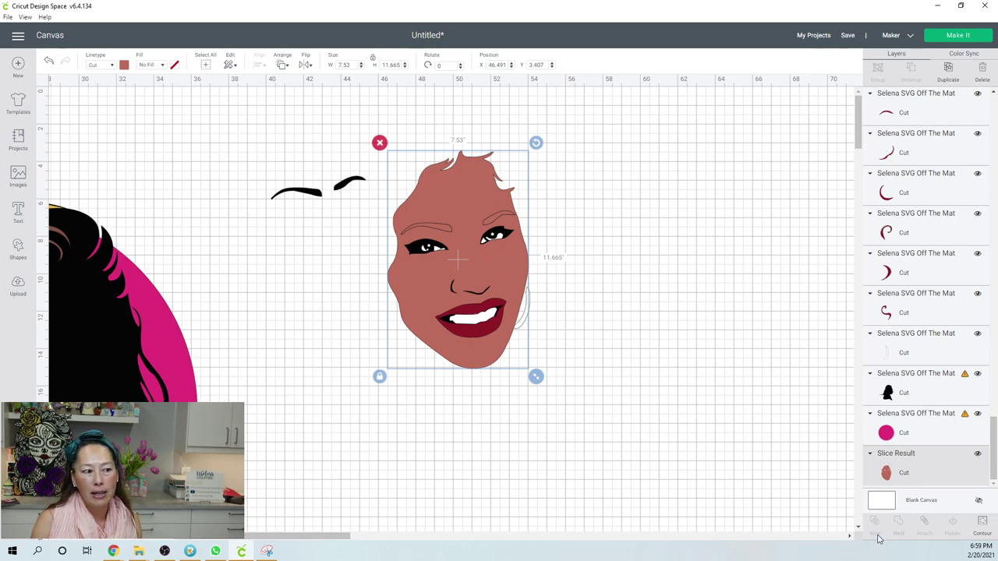
click(710, 221)
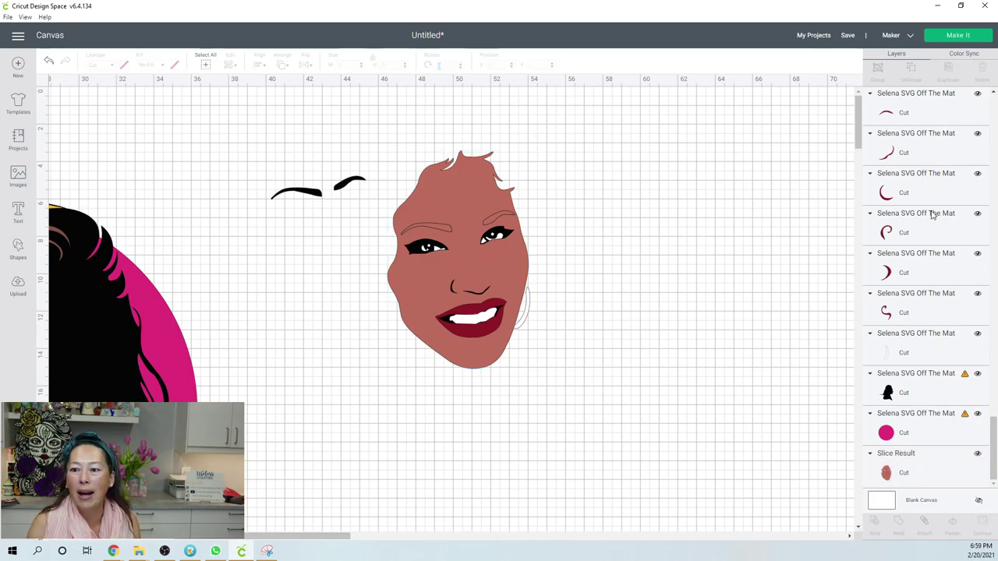
Step: Slice the black eye shape below the shorter eyebrow outline out of the skin-coloured face piece
scroll(935, 212, up, 5)
scroll(934, 213, up, 10)
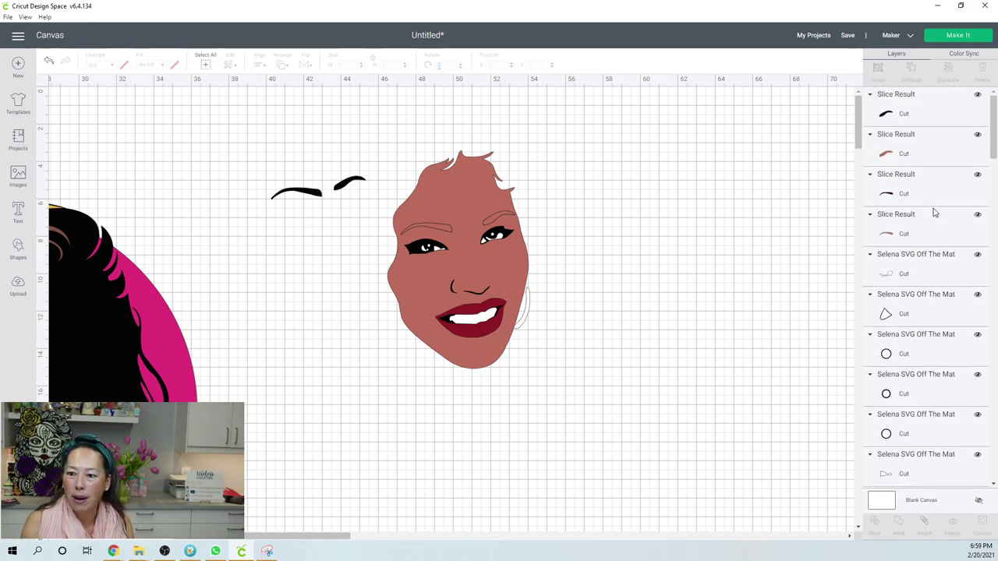
scroll(914, 226, down, 5)
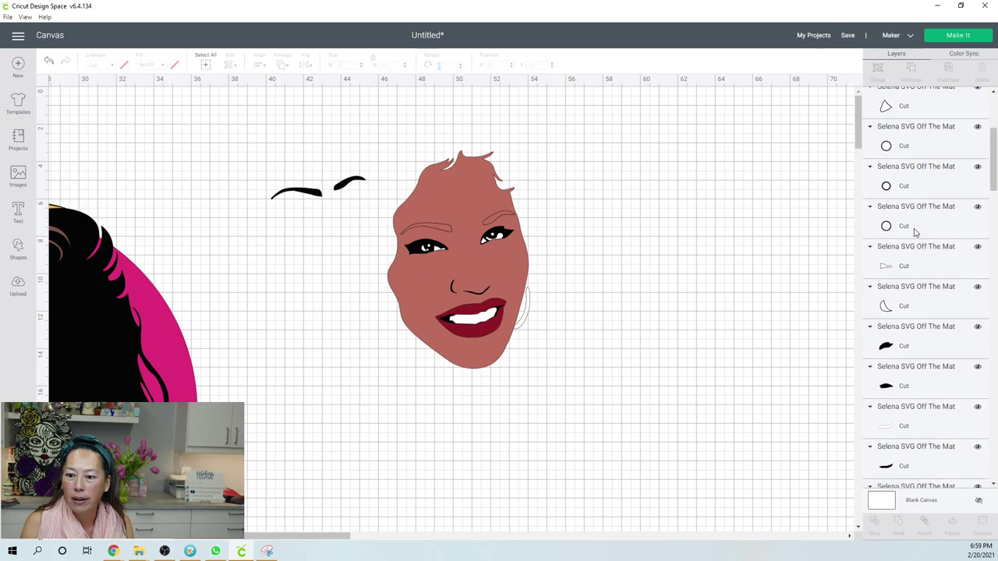
click(904, 342)
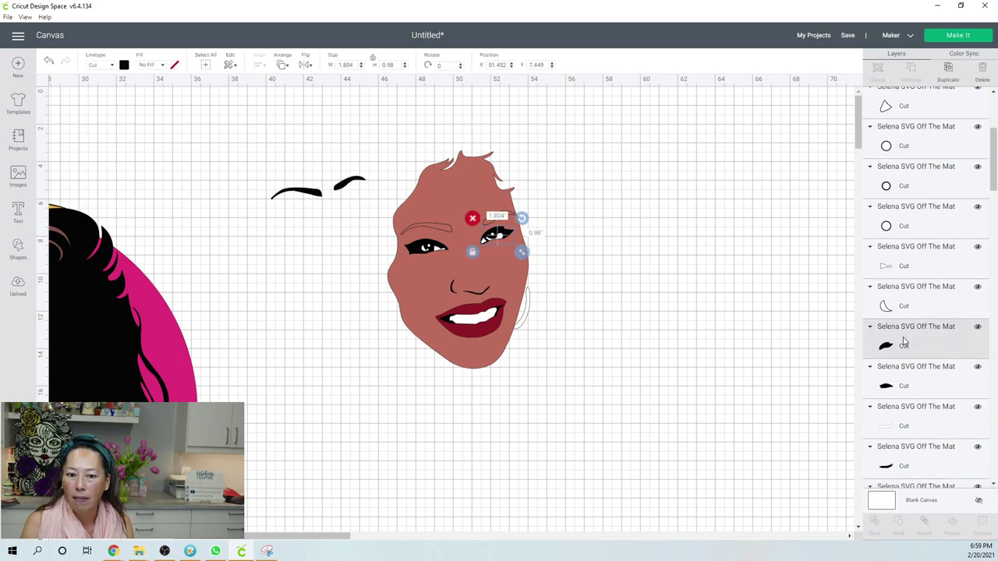
scroll(906, 327, up, 5)
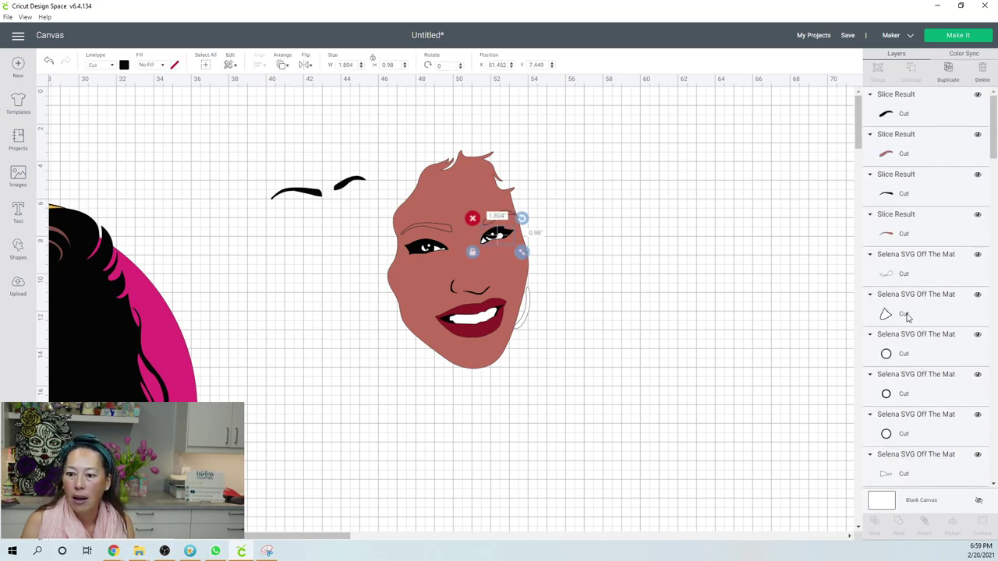
scroll(959, 263, down, 5)
scroll(959, 263, down, 3)
drag(994, 250, 994, 461)
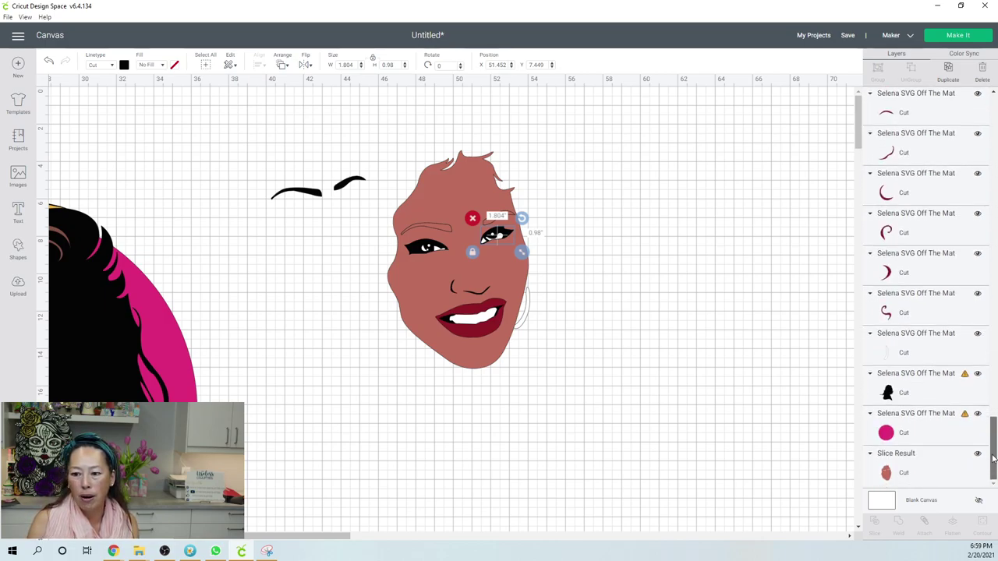
click(910, 474)
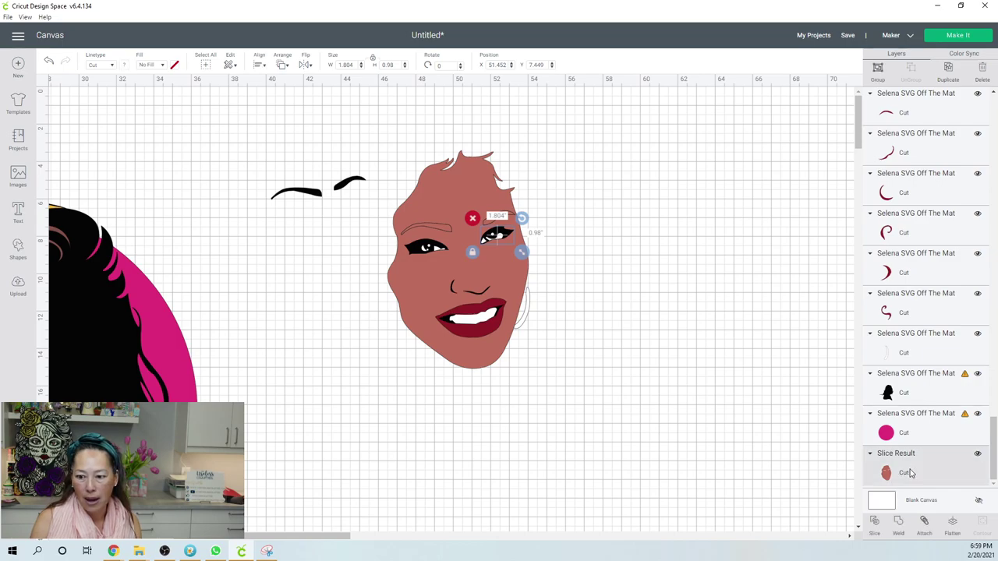
click(877, 527)
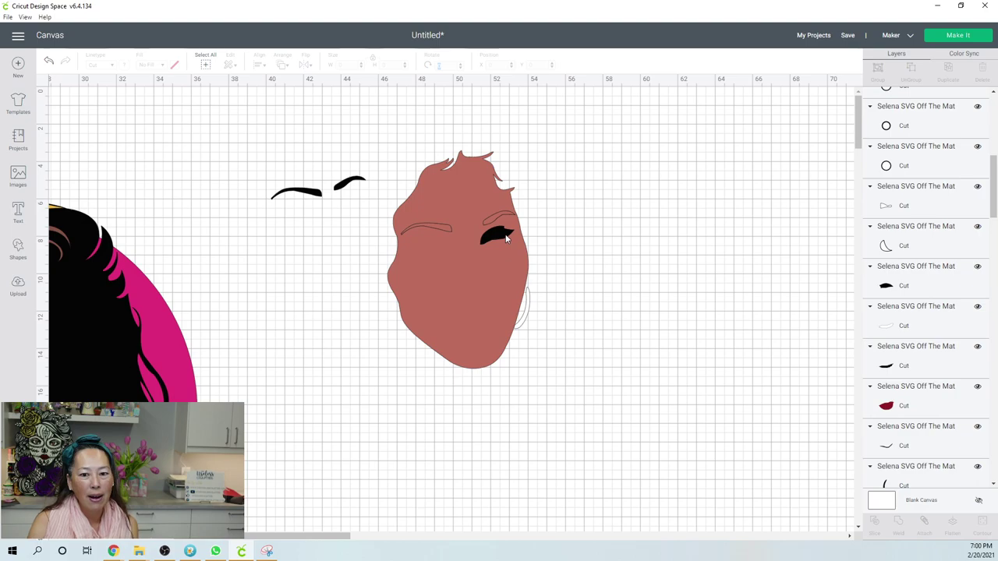
Step: Send the newly sliced face piece to the back so it sits behind the remaining facial features
click(506, 241)
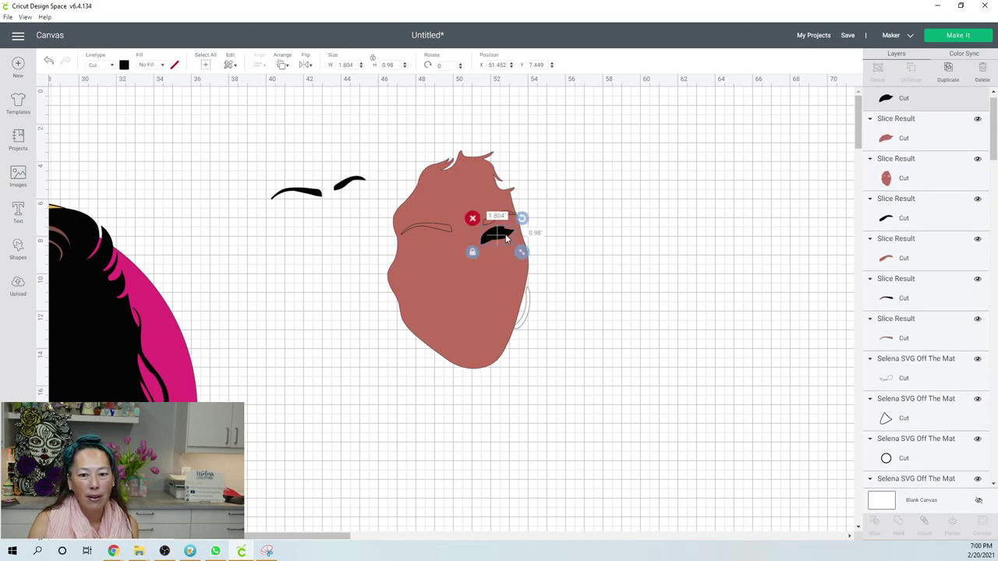
click(628, 218)
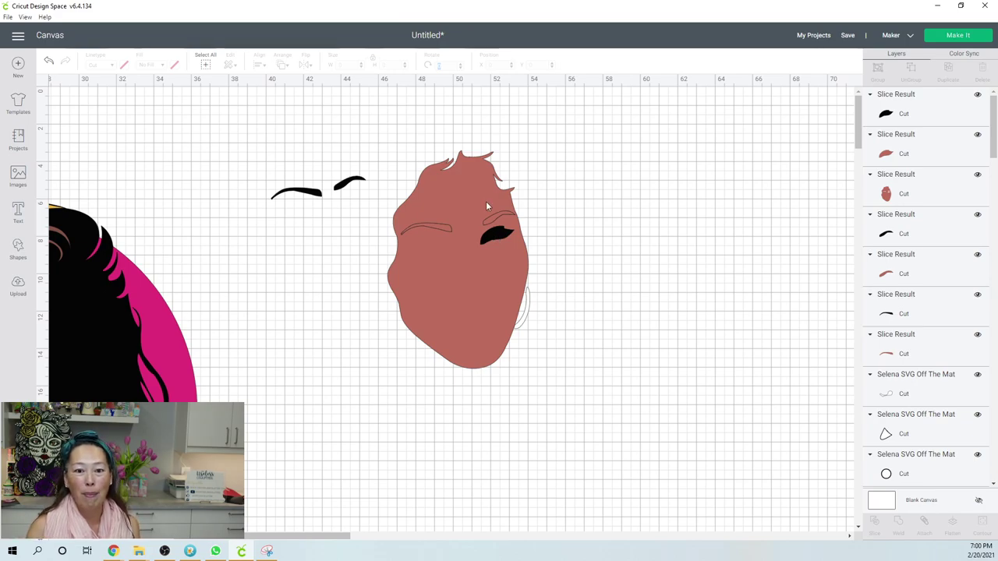
click(435, 181)
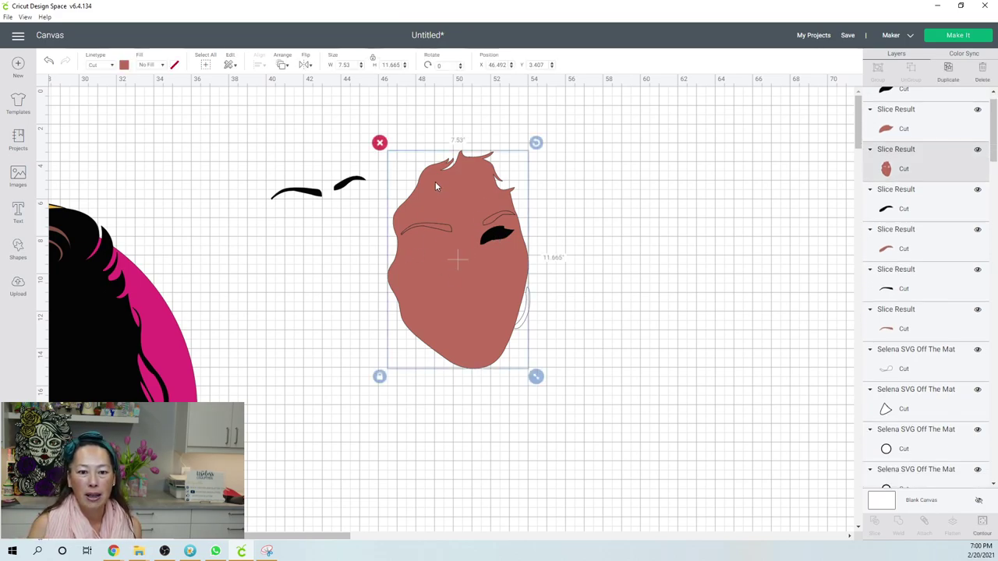
click(282, 65)
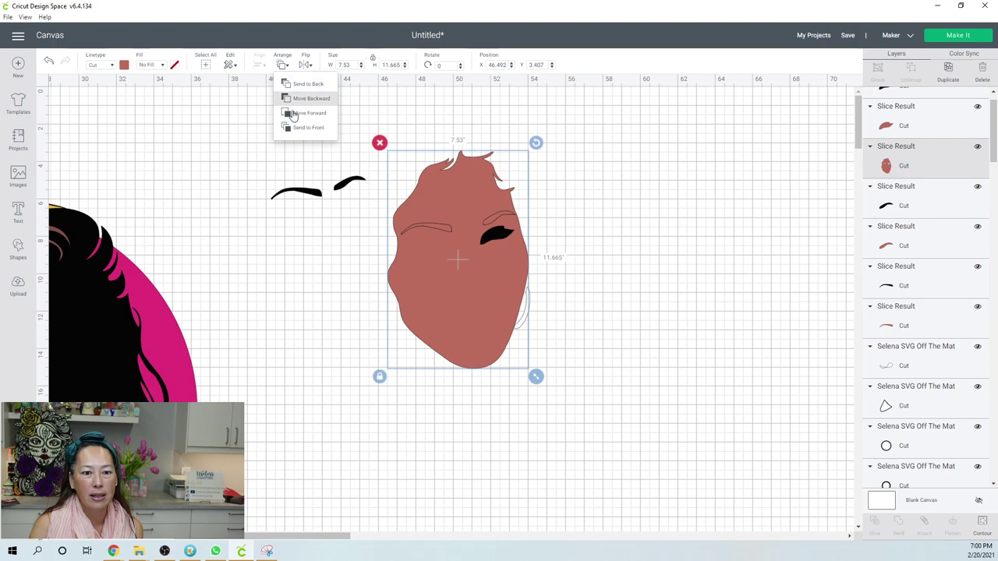
click(289, 86)
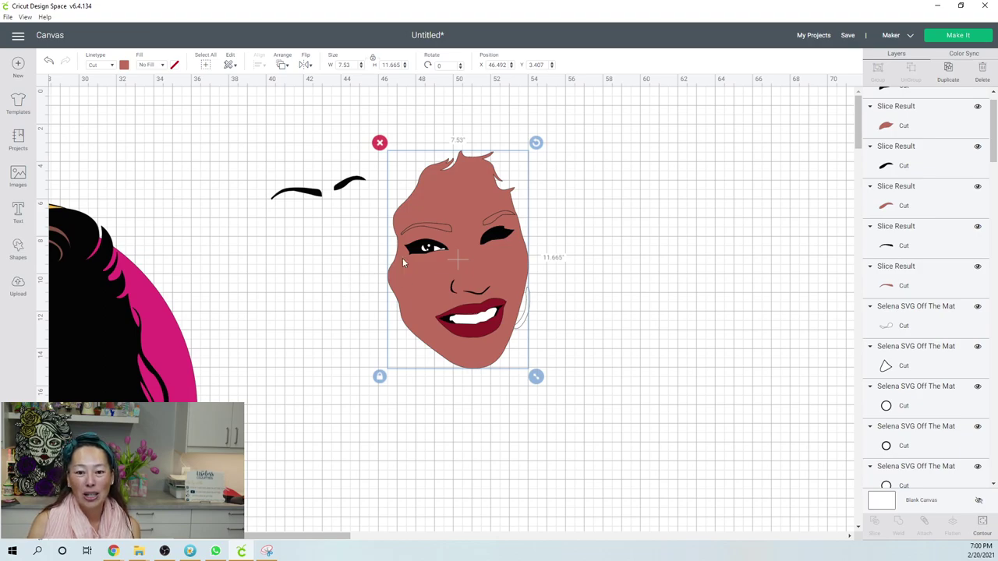
Step: Slice the black eye shape below the longer eyebrow outline out of the skin-coloured face piece
scroll(901, 195, down, 5)
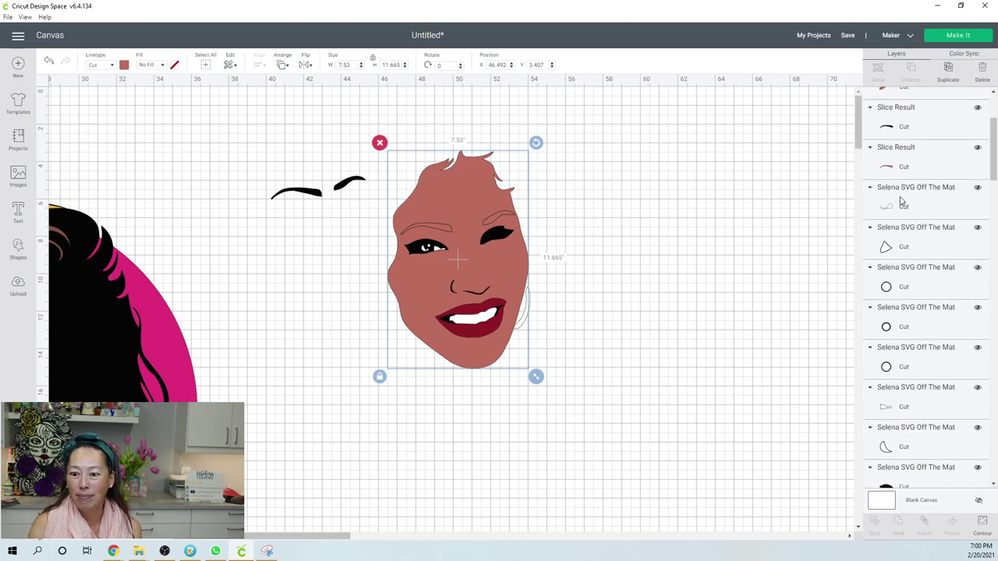
scroll(901, 200, down, 4)
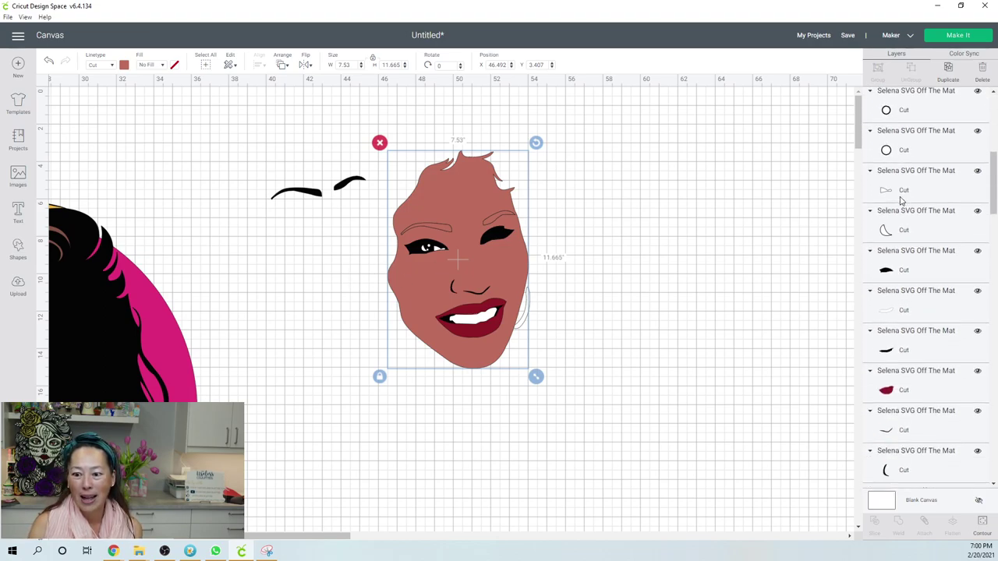
click(906, 271)
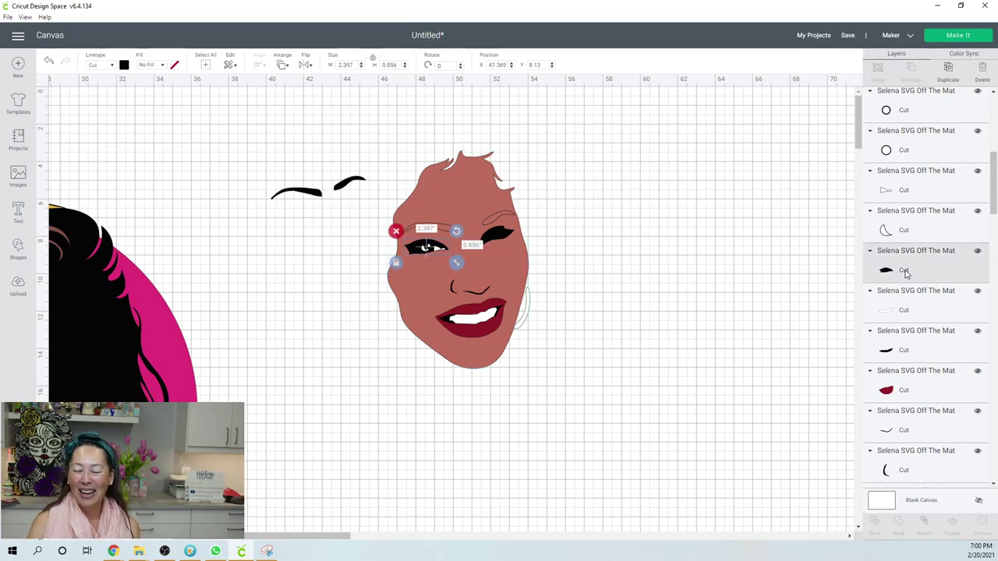
scroll(906, 271, down, 10)
scroll(907, 273, down, 5)
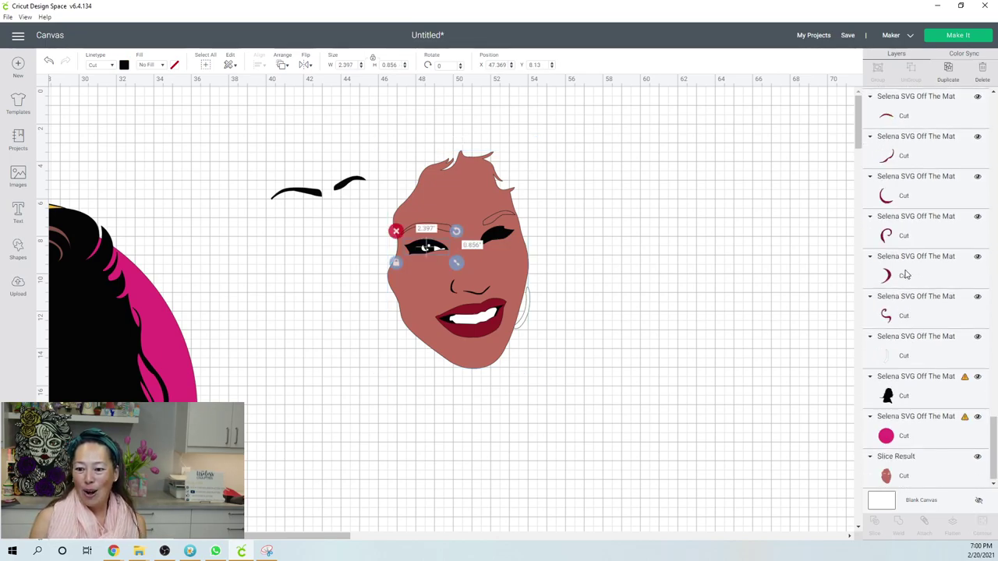
click(917, 471)
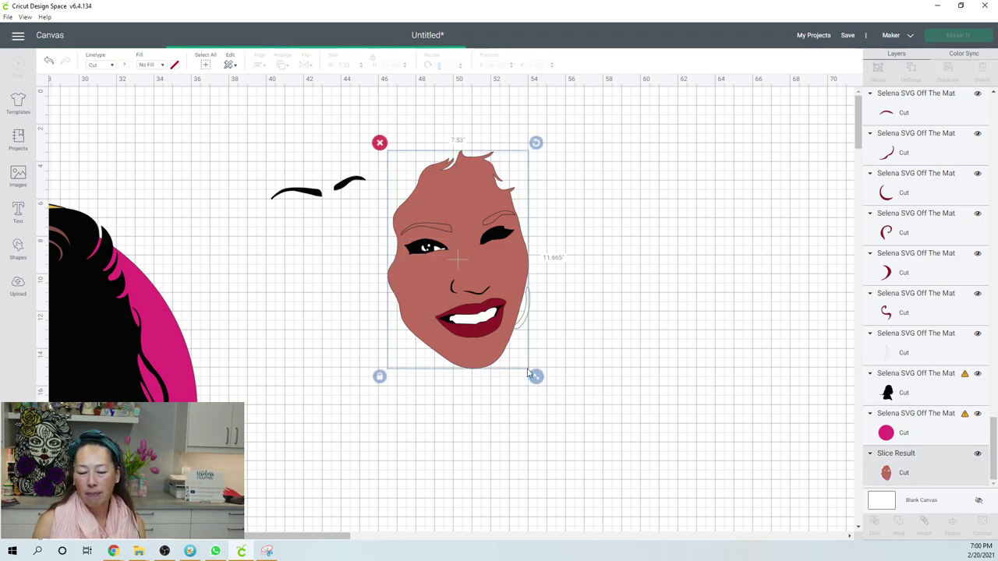
key(Delete)
key(ctrl+z)
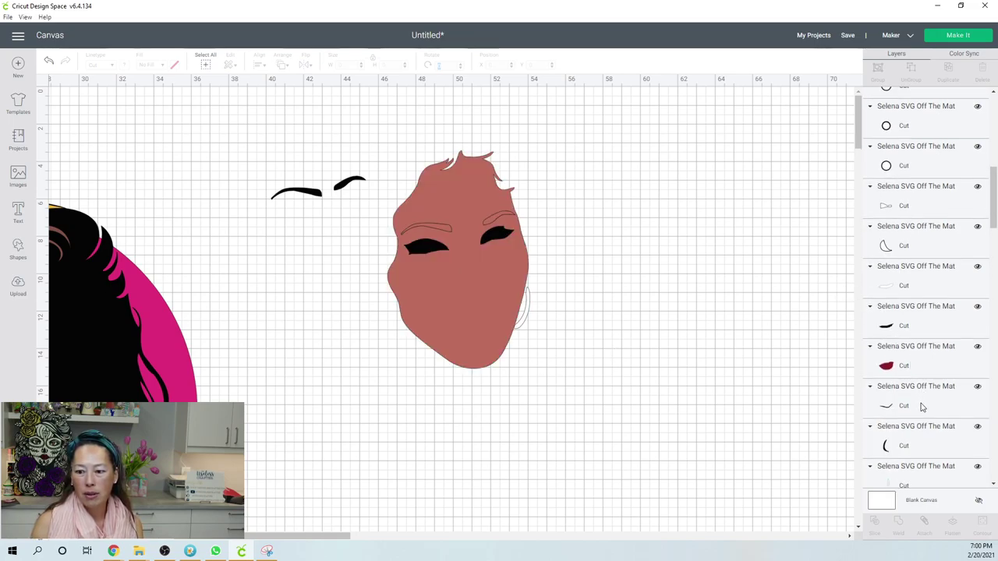
Step: Slice the dark red lips shape out of the face piece and send the resulting face to the back
click(920, 369)
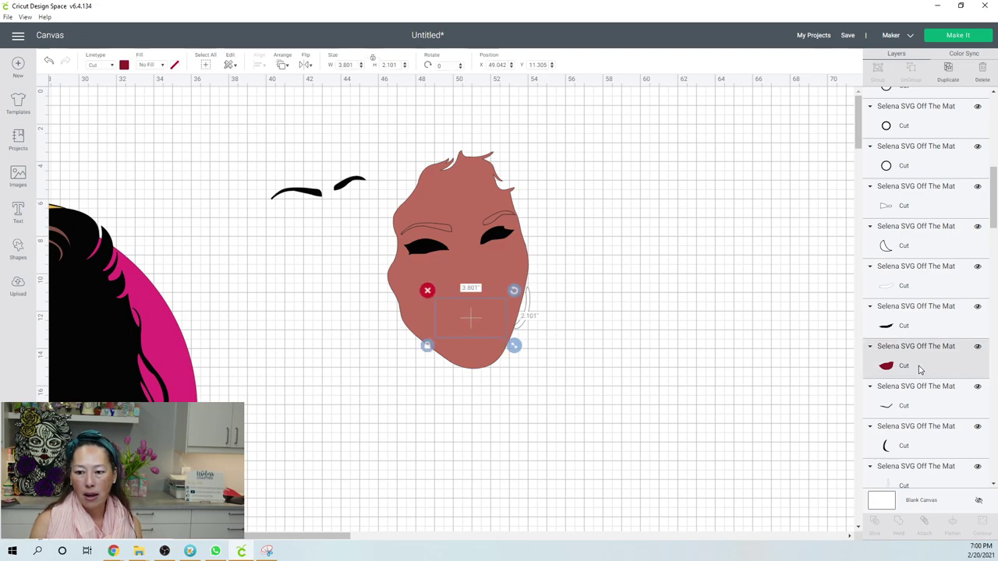
scroll(921, 367, up, 5)
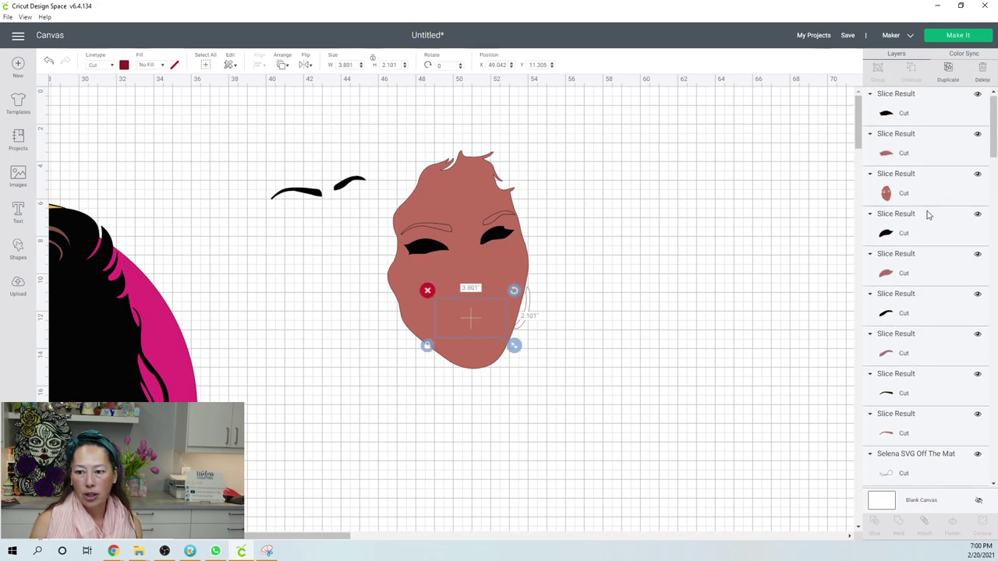
click(922, 194)
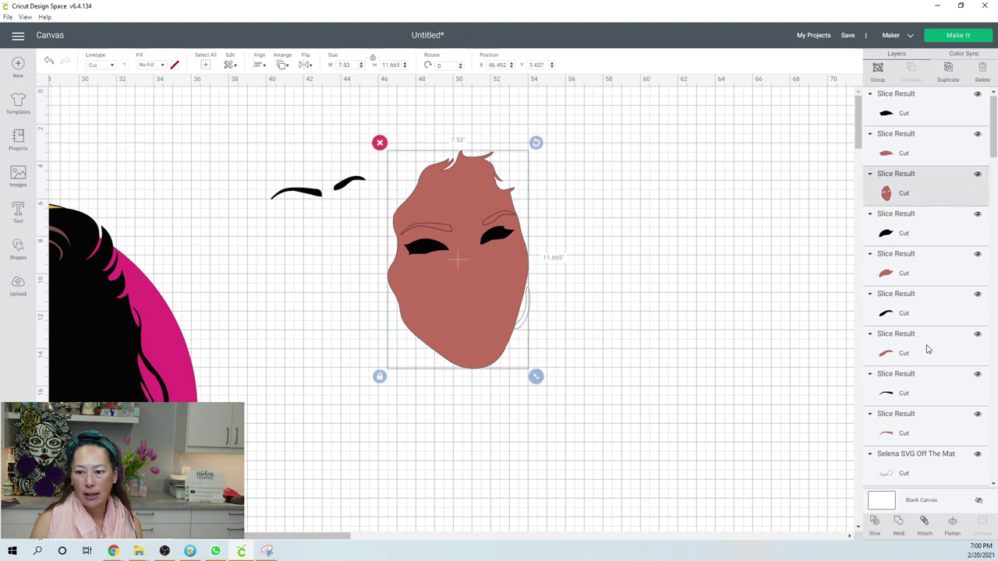
click(874, 524)
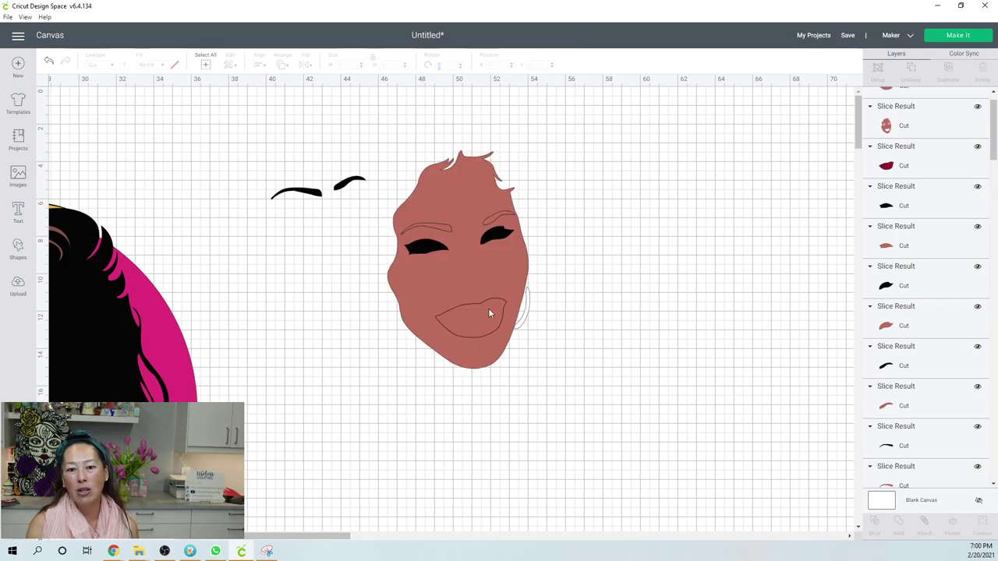
click(454, 177)
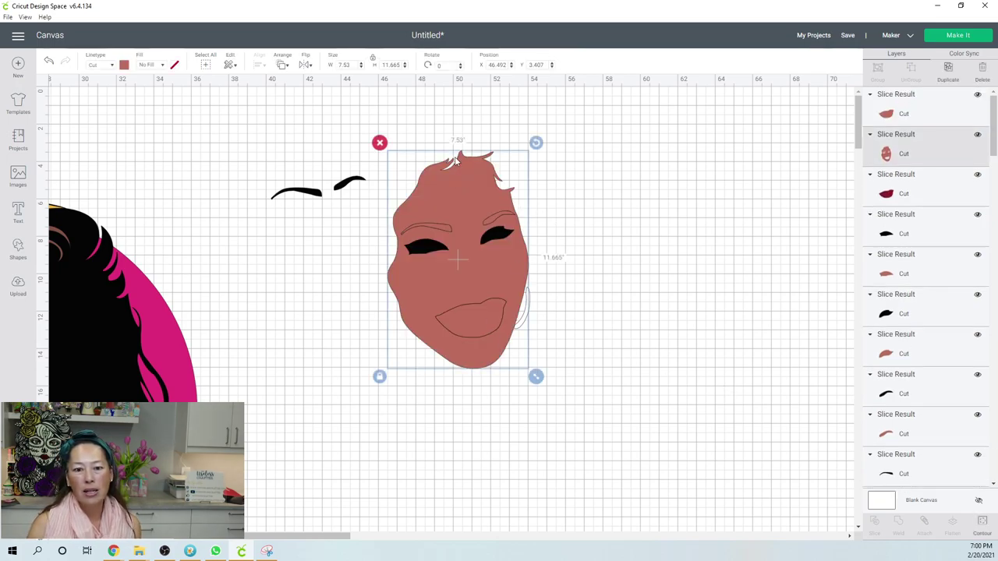
click(283, 66)
click(298, 84)
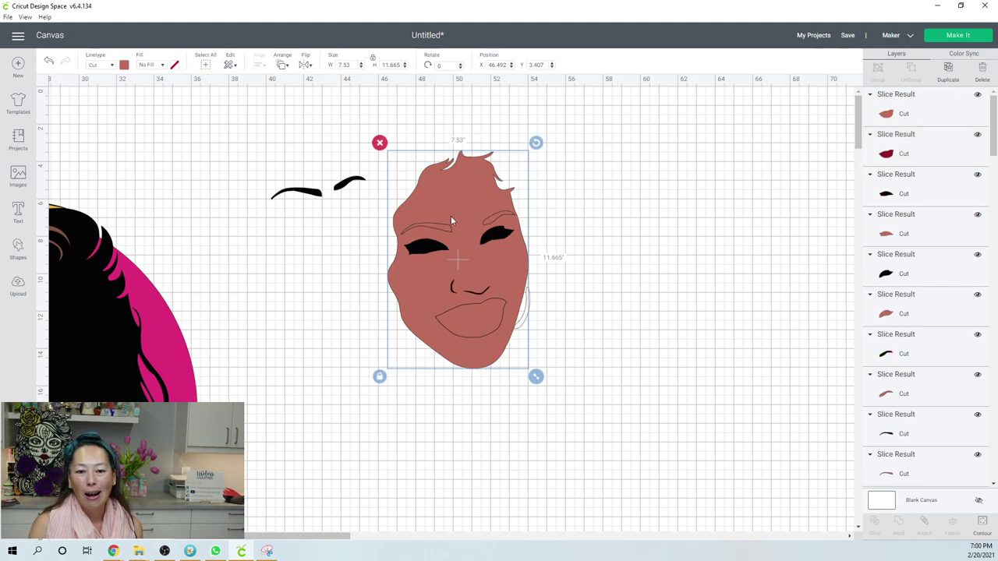
Step: Slice the small black nostril curve out of the skin-coloured face piece
click(453, 288)
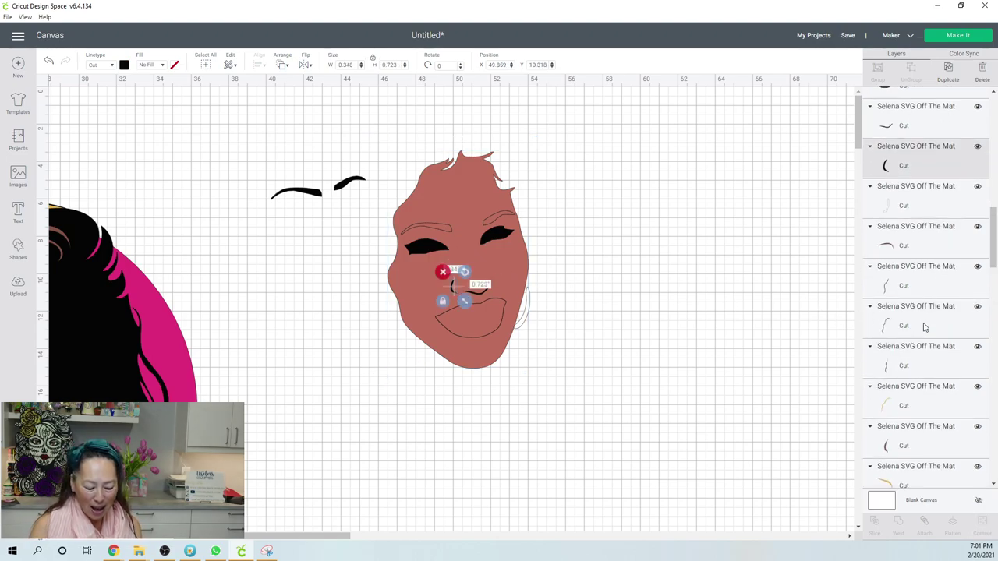
scroll(942, 200, up, 5)
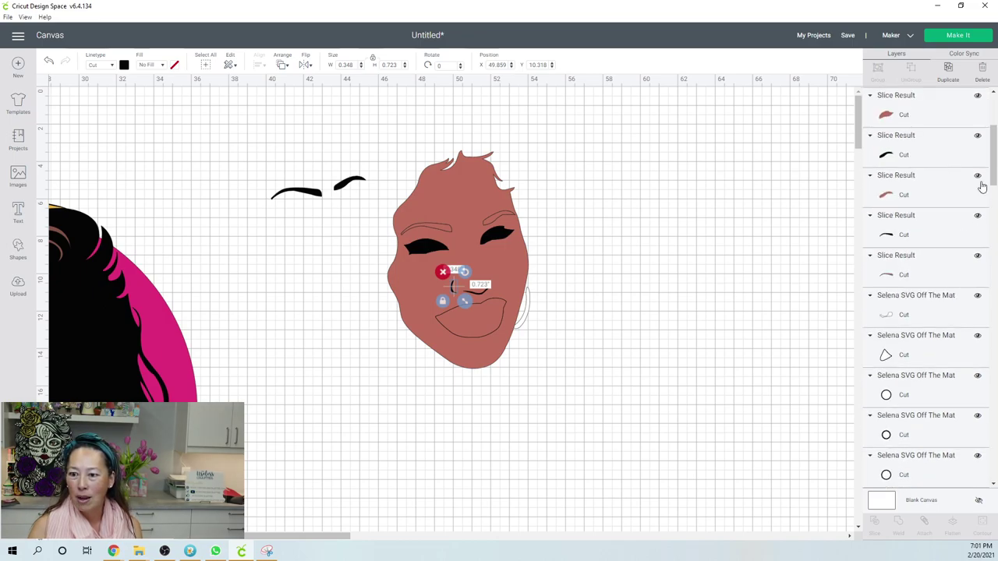
drag(994, 185, 962, 482)
click(946, 473)
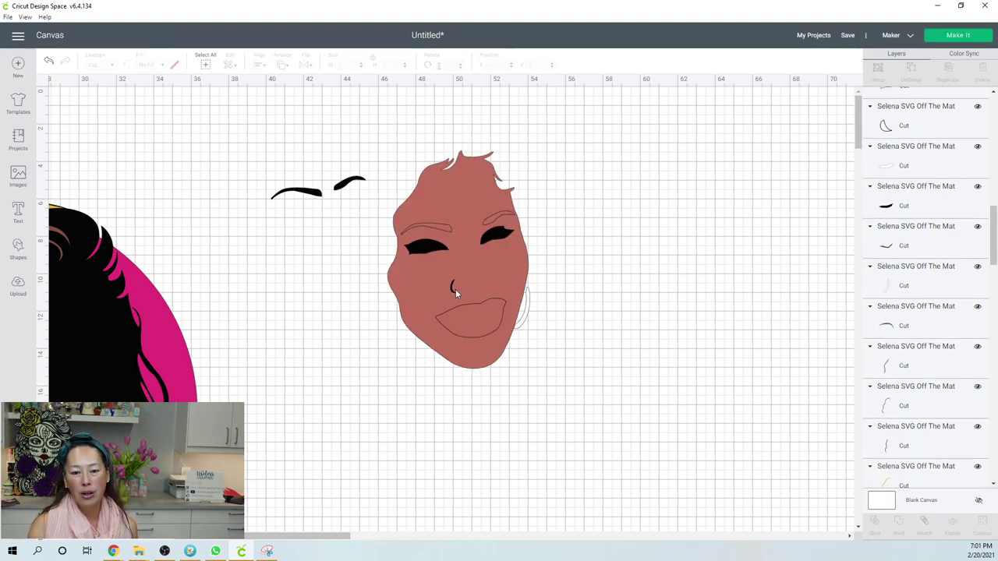
Step: Move the sliced black nostril curve off the face and delete it, and send the face piece to the back
click(454, 289)
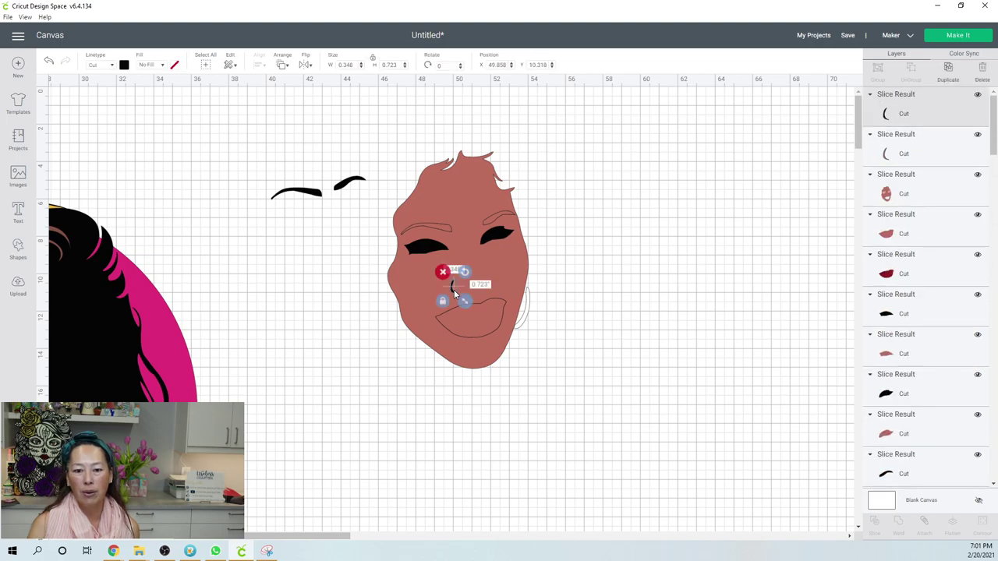
drag(450, 290, 305, 299)
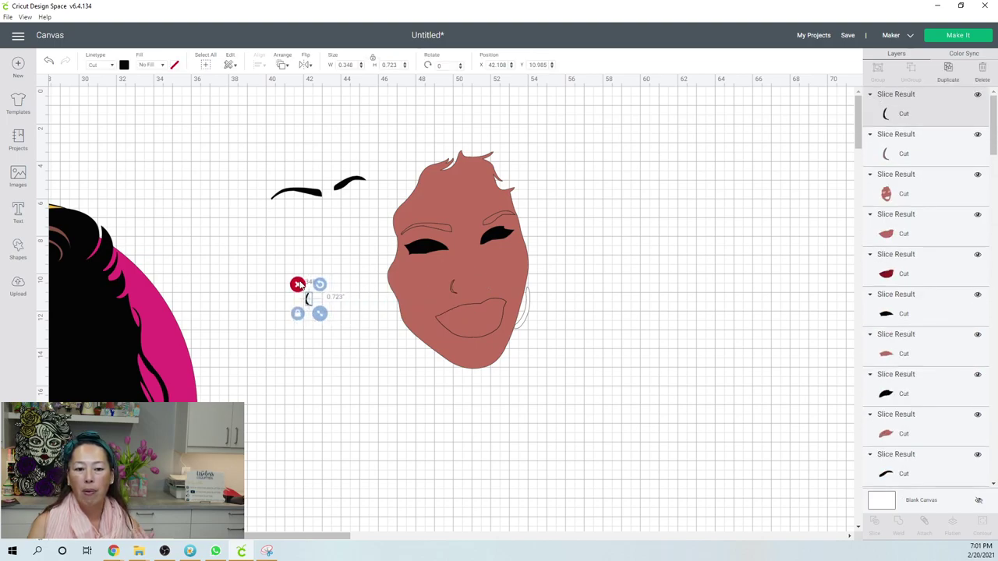
key(Delete)
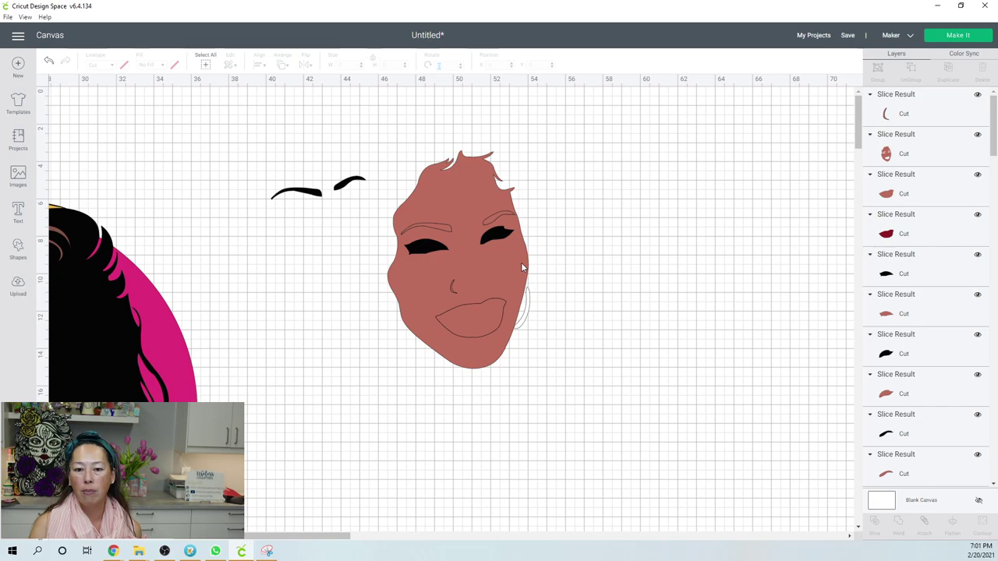
click(521, 262)
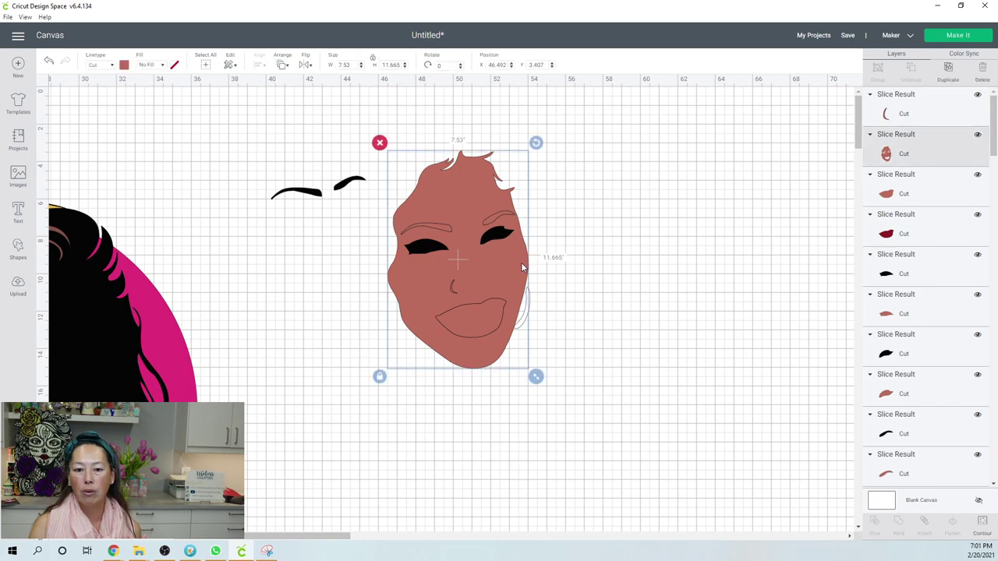
click(283, 66)
click(314, 88)
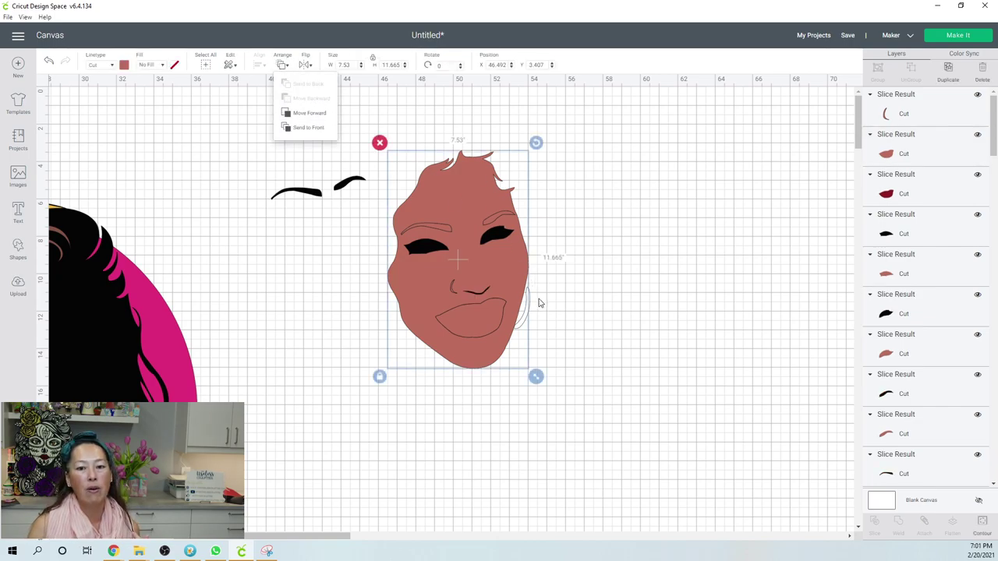
Step: Slice the wider black line at the base of the nose out of the skin-coloured face piece
click(483, 289)
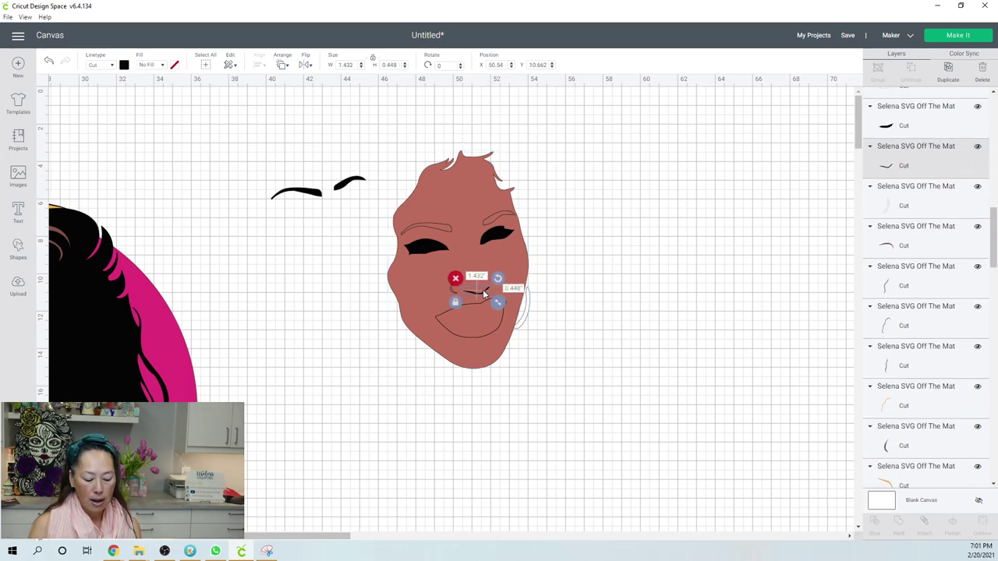
click(482, 371)
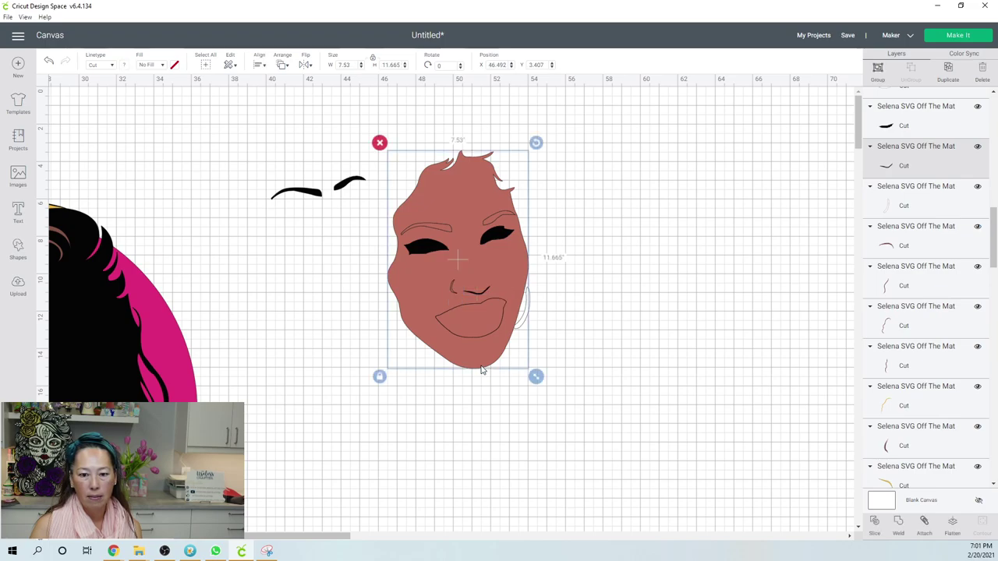
click(876, 527)
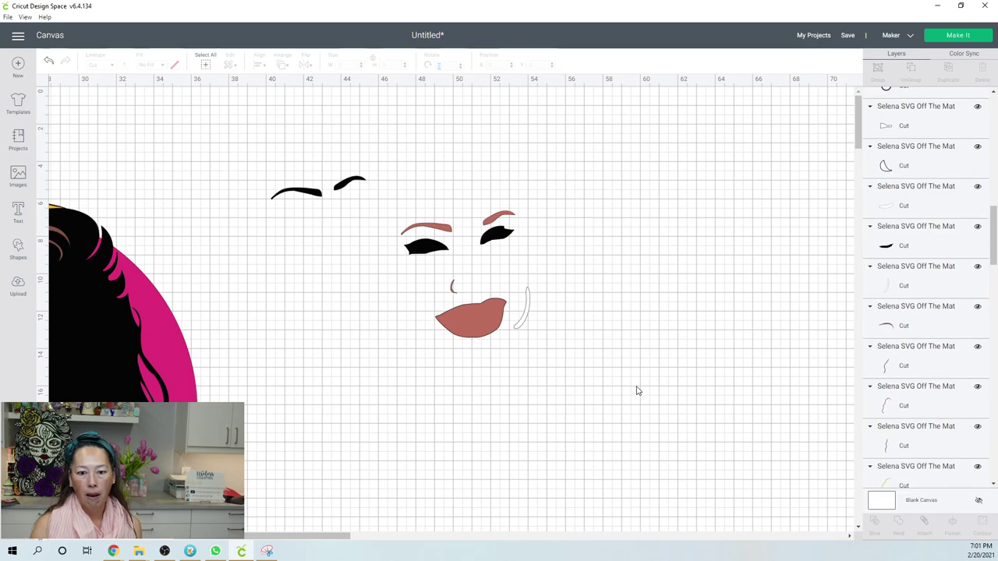
Step: Move the sliced face piece well clear of the features, and delete the leftover skin-coloured lips shape
drag(495, 360, 795, 468)
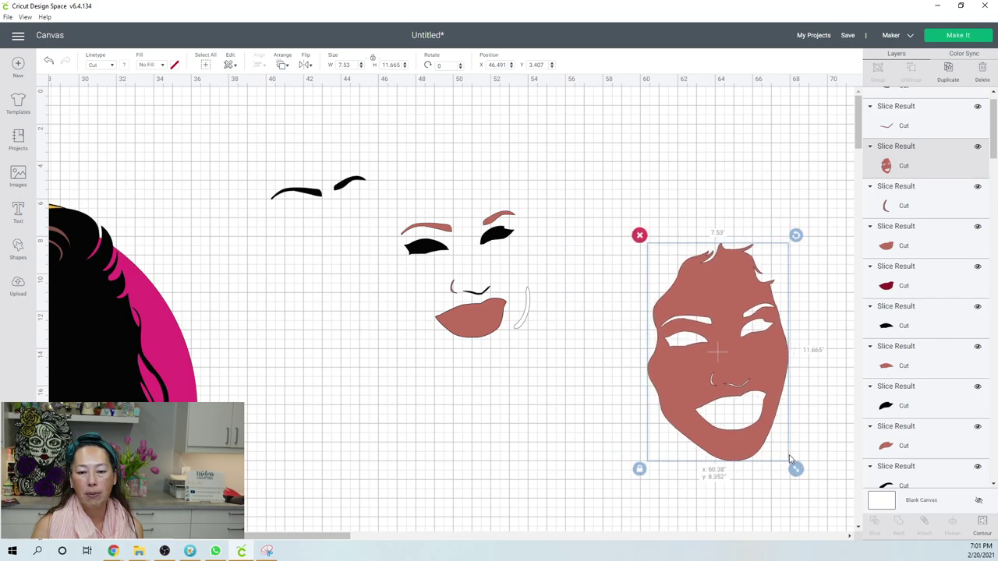
click(493, 326)
drag(493, 326, 485, 403)
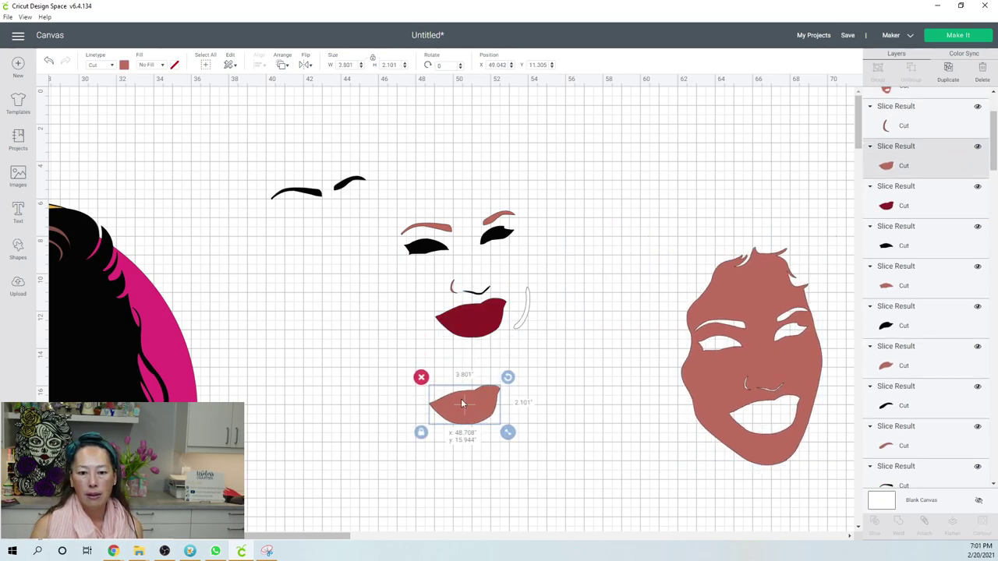
click(420, 380)
Step: Send the dark red lips to the back so they sit behind the teeth and black mouth shape
click(479, 326)
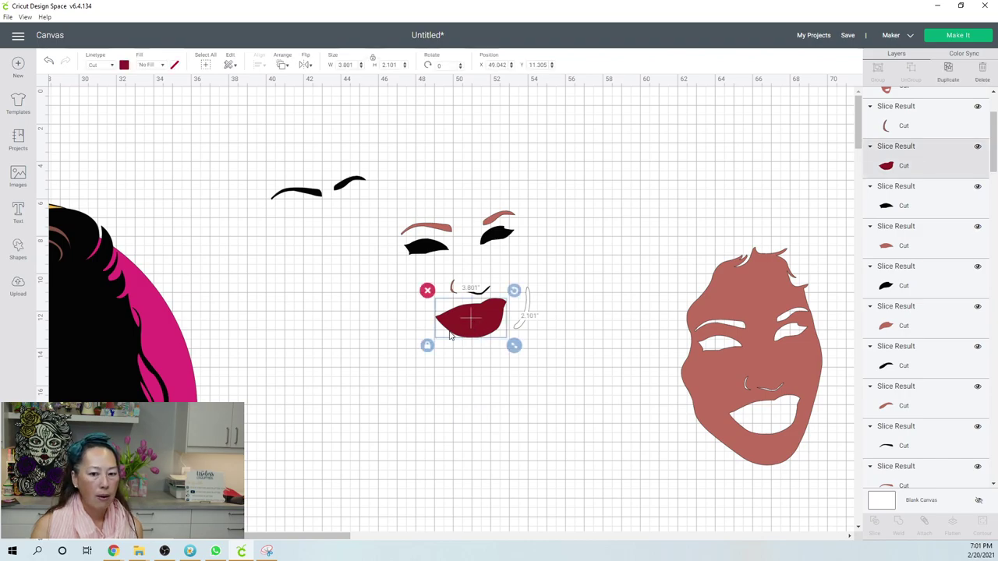
click(392, 321)
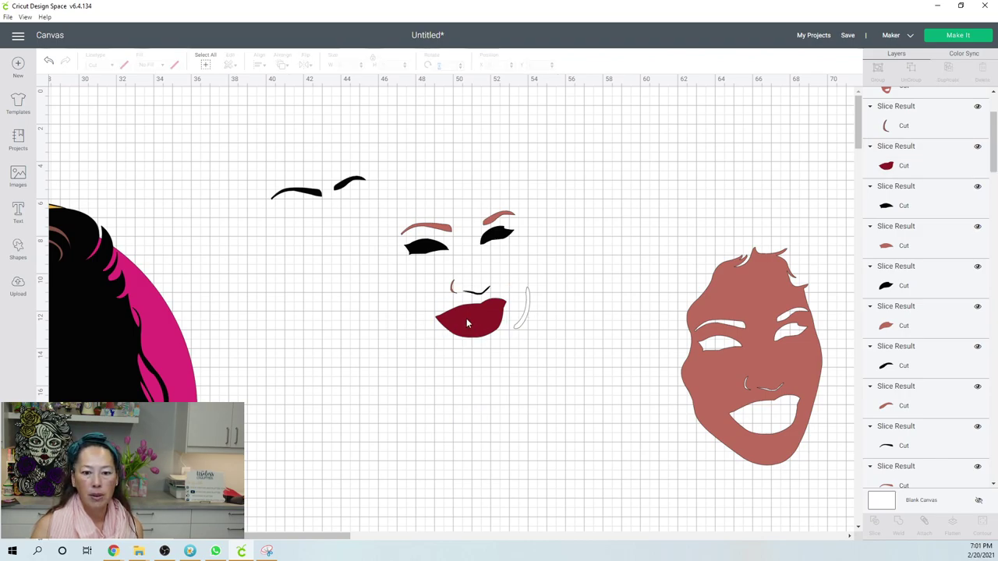
click(467, 303)
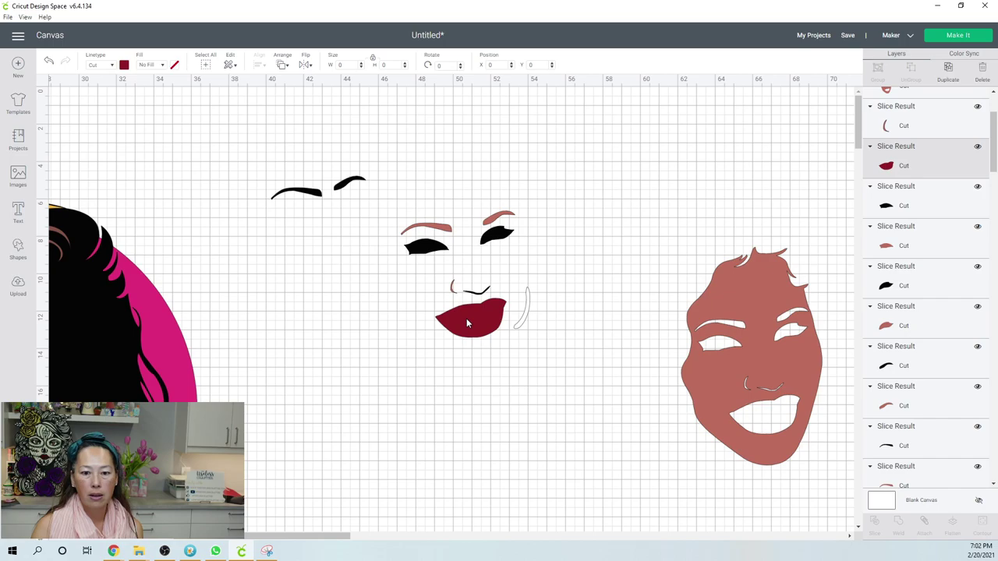
click(280, 67)
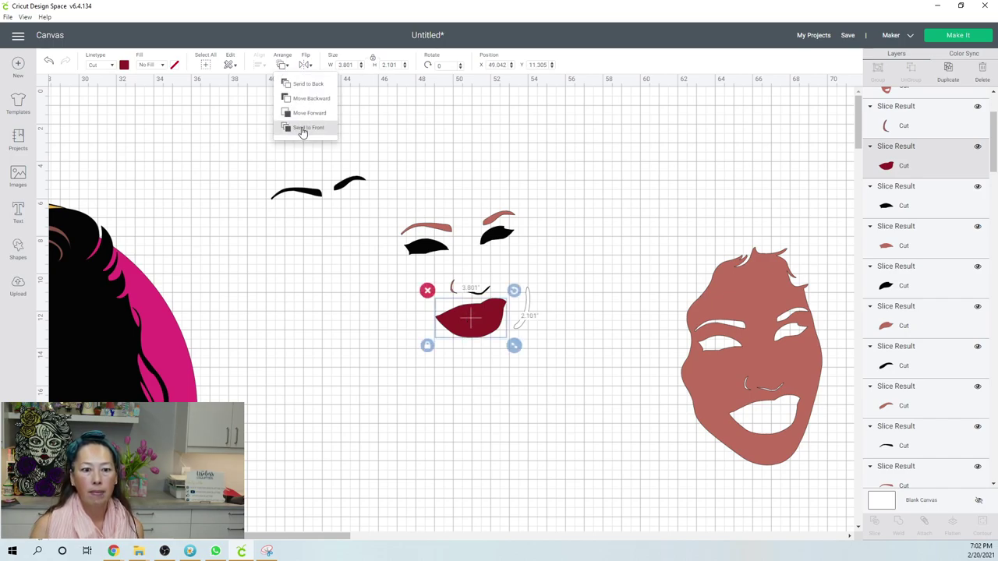
click(305, 86)
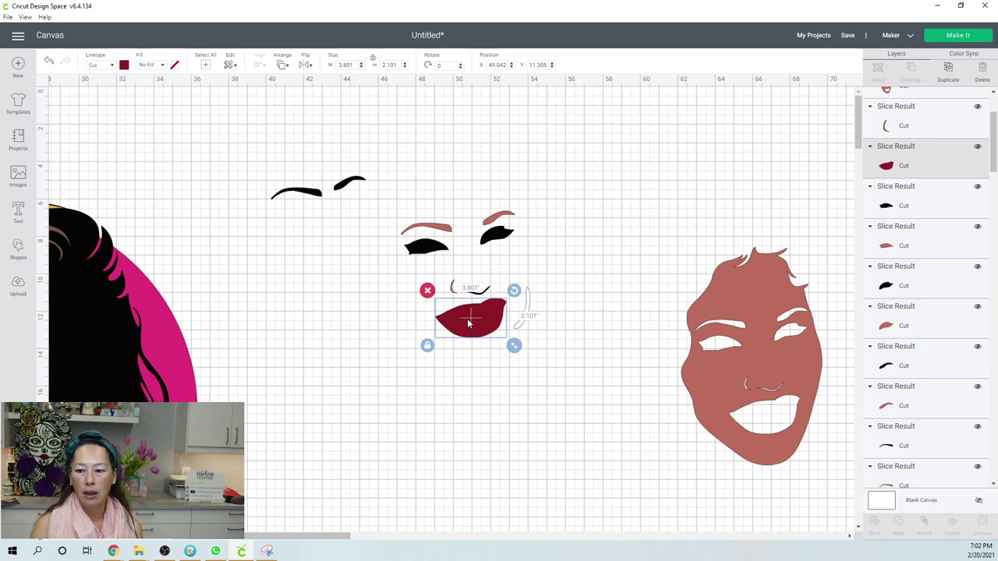
click(283, 66)
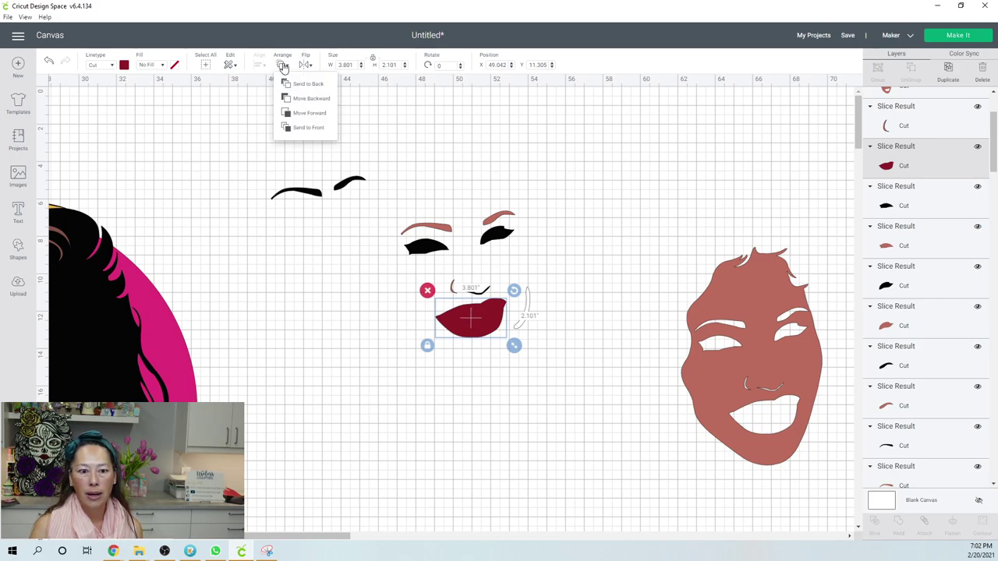
click(298, 85)
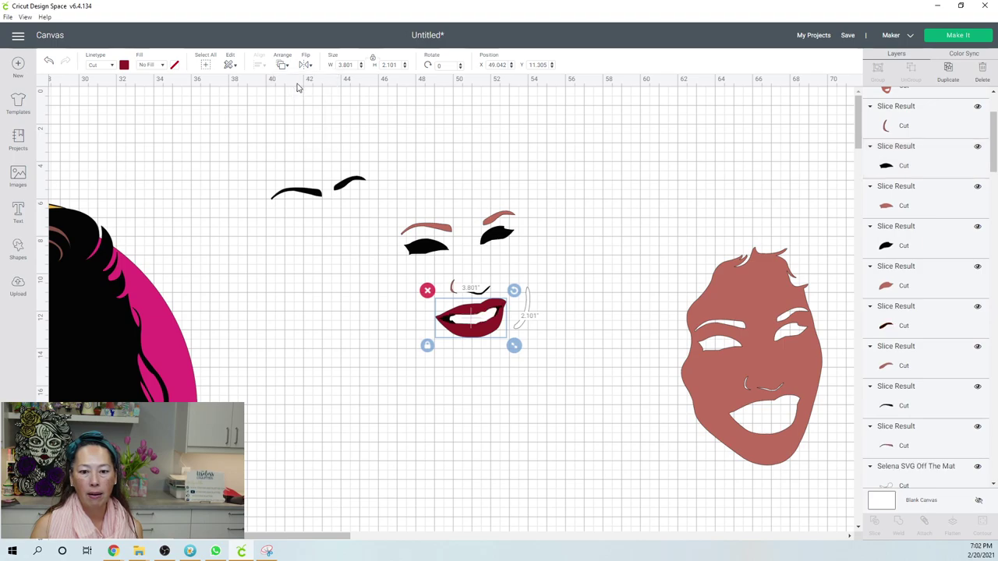
click(459, 373)
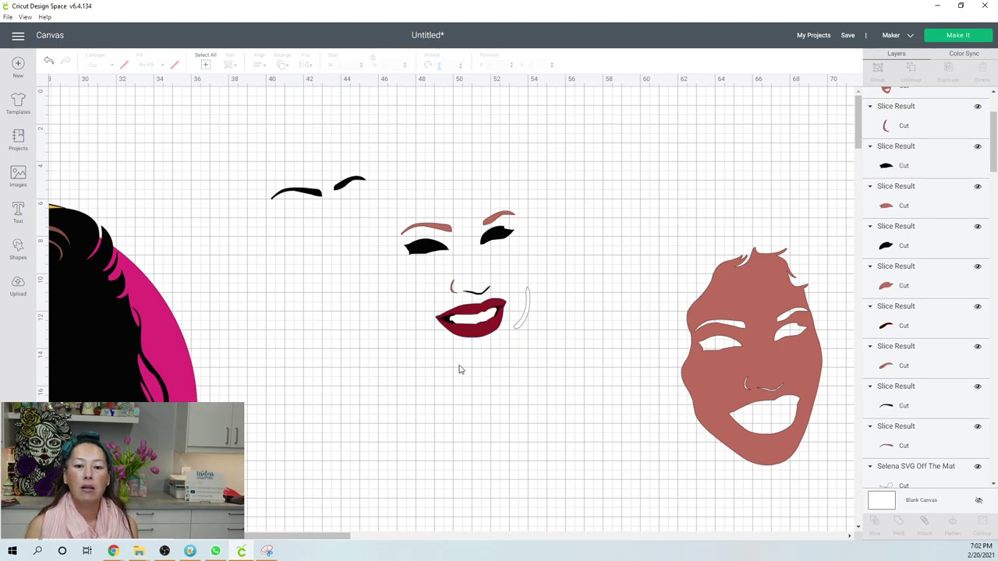
Step: Move the black mouth shape and the white teeth off the lips, placing the teeth just below the black shape
click(479, 323)
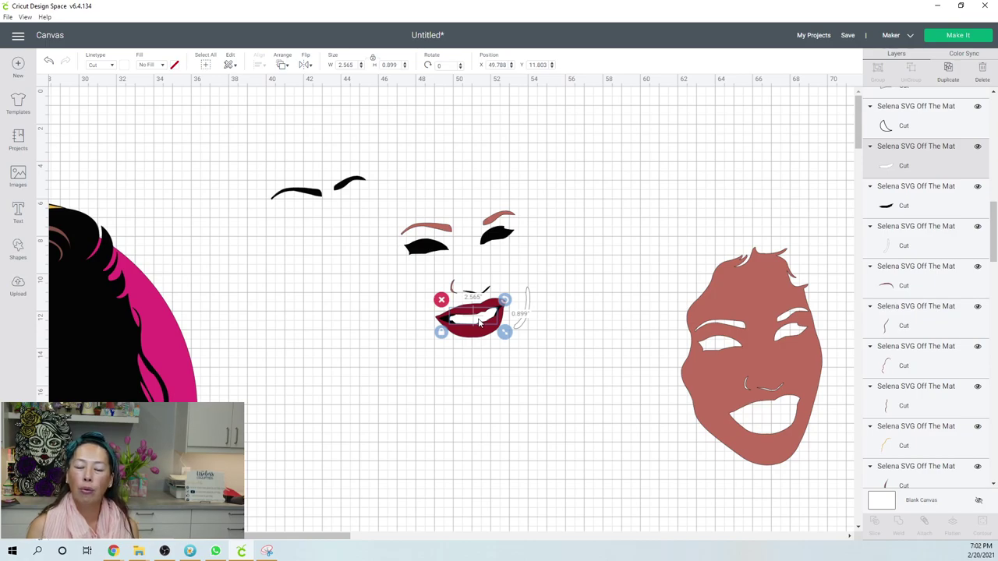
drag(479, 324, 500, 453)
click(434, 335)
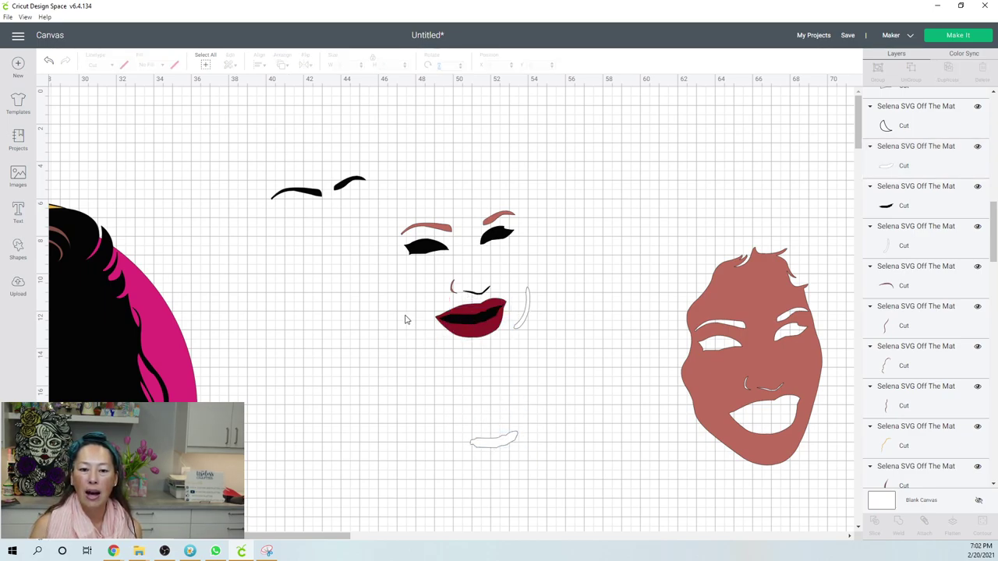
drag(410, 318, 465, 336)
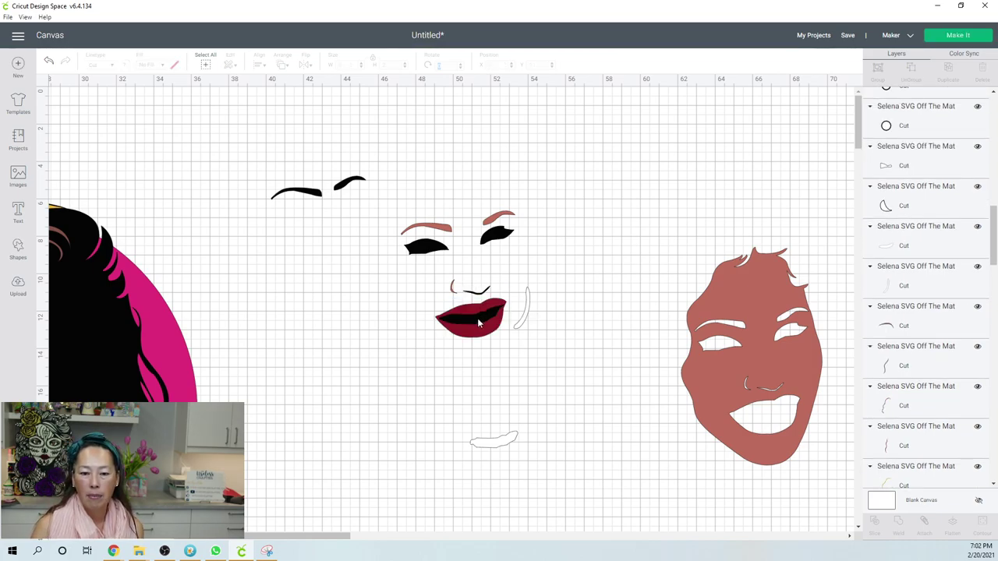
drag(479, 323, 394, 319)
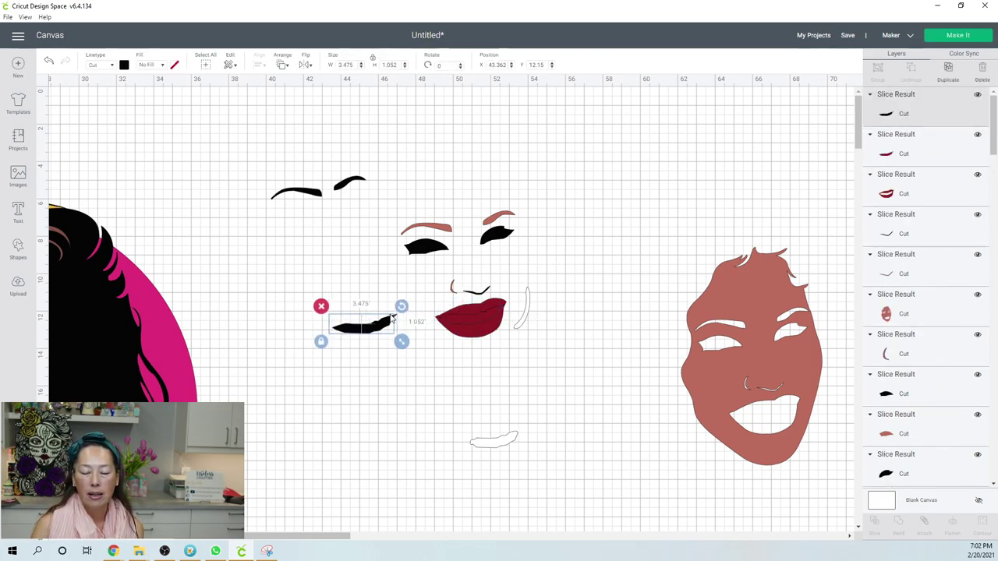
drag(484, 442, 365, 370)
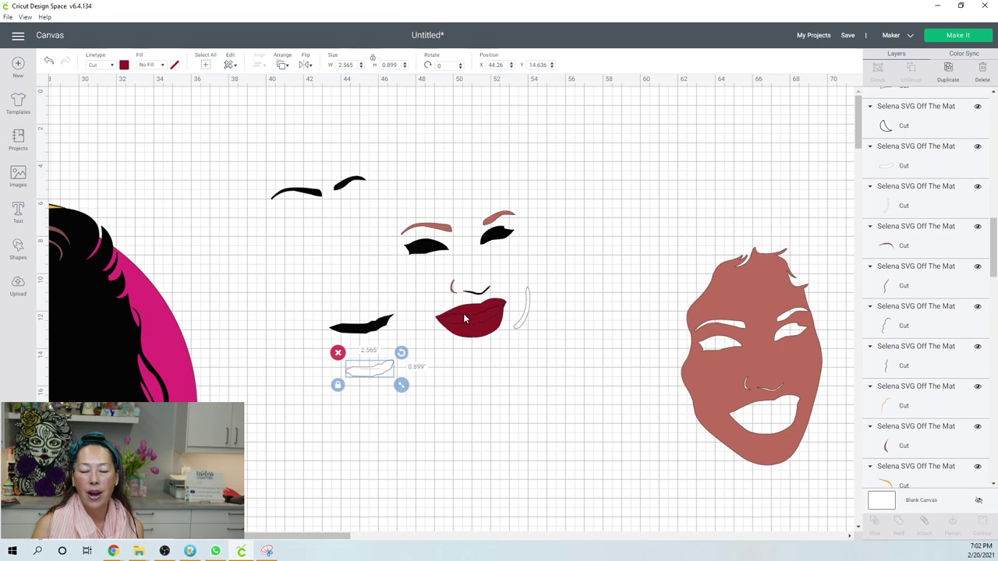
Step: Remove the leftover dark red slice from the mouth opening and move the lips onto the black mouth shape
click(464, 318)
drag(472, 337, 492, 427)
click(451, 388)
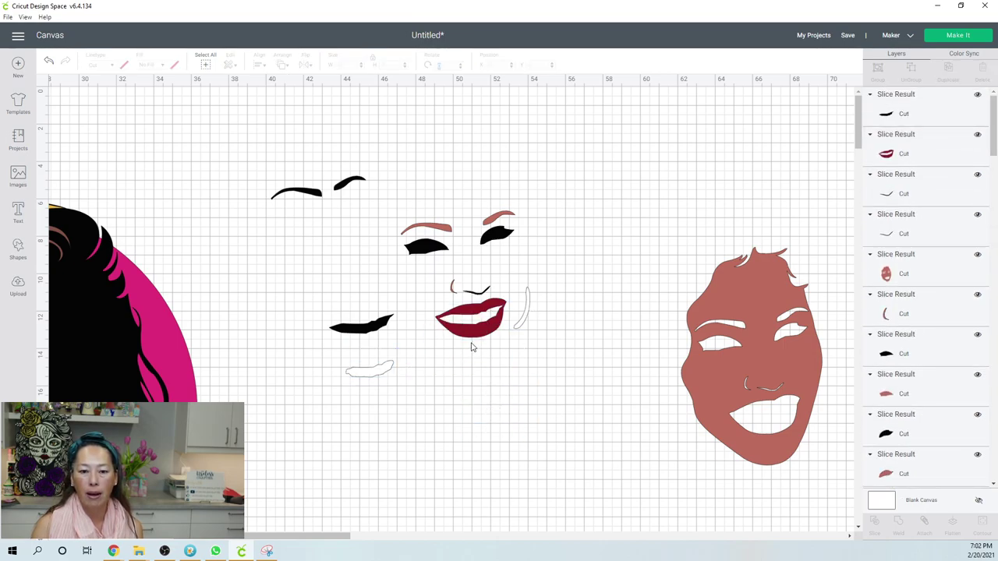
drag(469, 334, 354, 344)
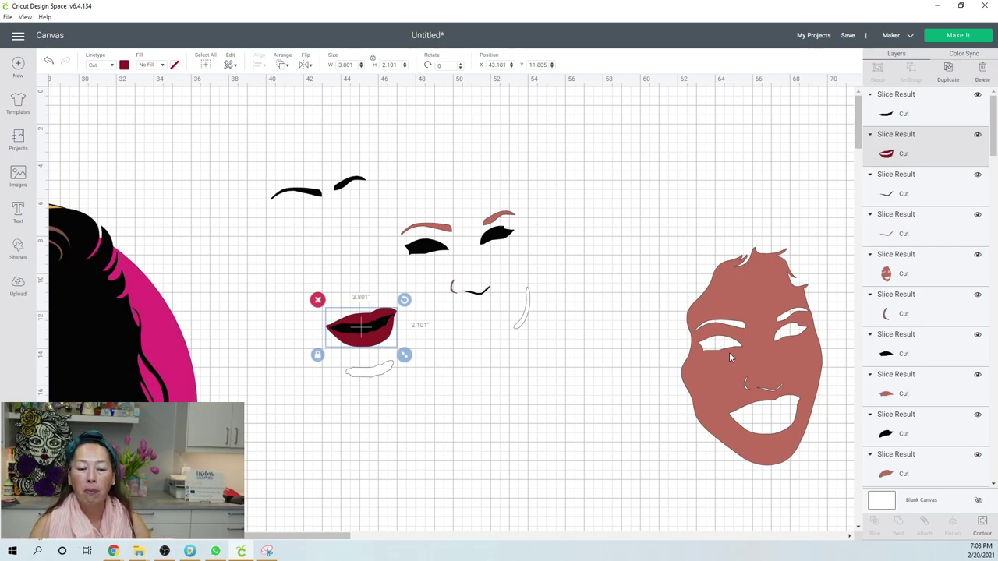
Step: Delete the leftover sliced nose pieces, both the line at the nose base and the small nostril curve
click(481, 297)
key(Delete)
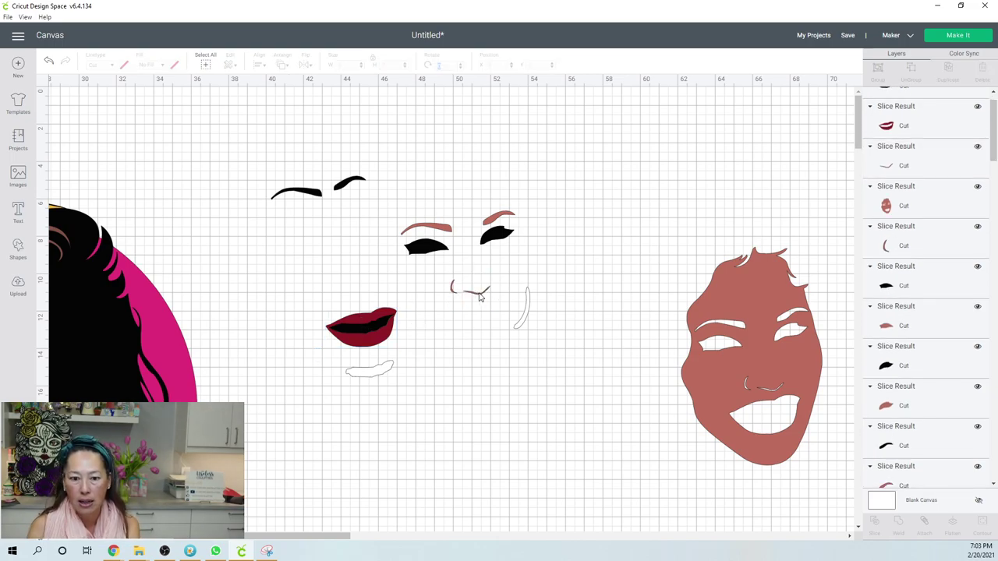
click(480, 294)
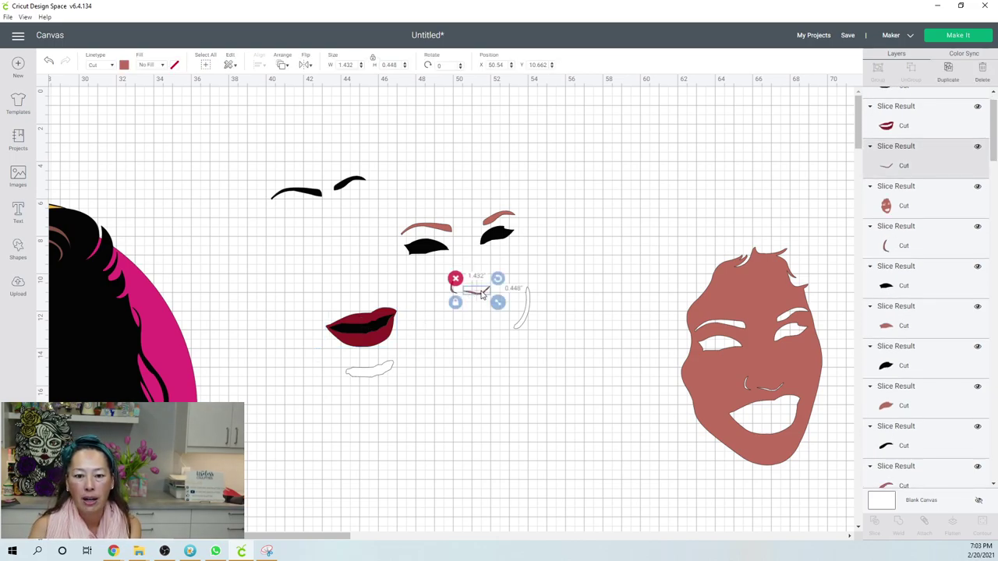
key(Delete)
click(452, 290)
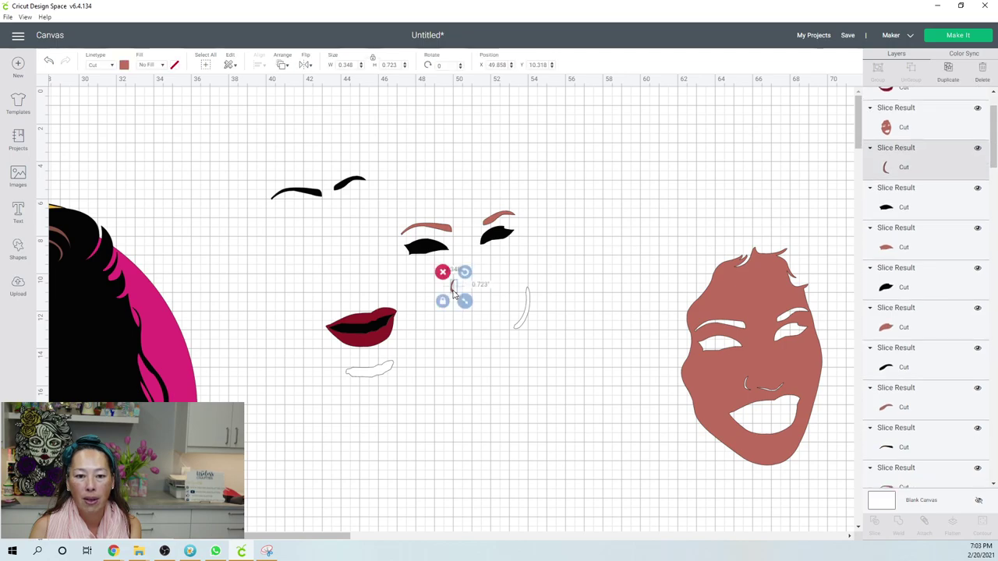
key(Delete)
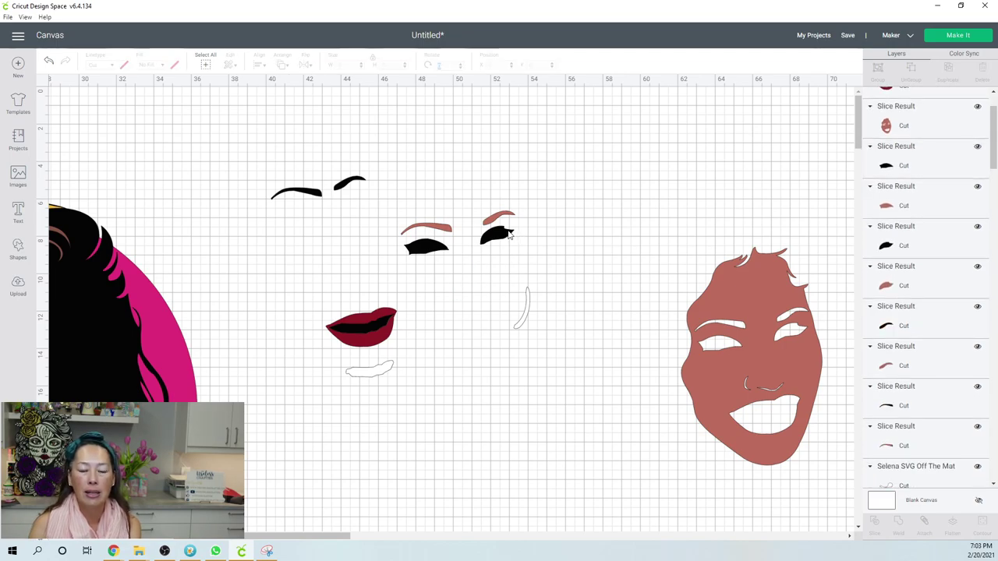
Step: Send both black eye shapes to the back of the design
click(435, 248)
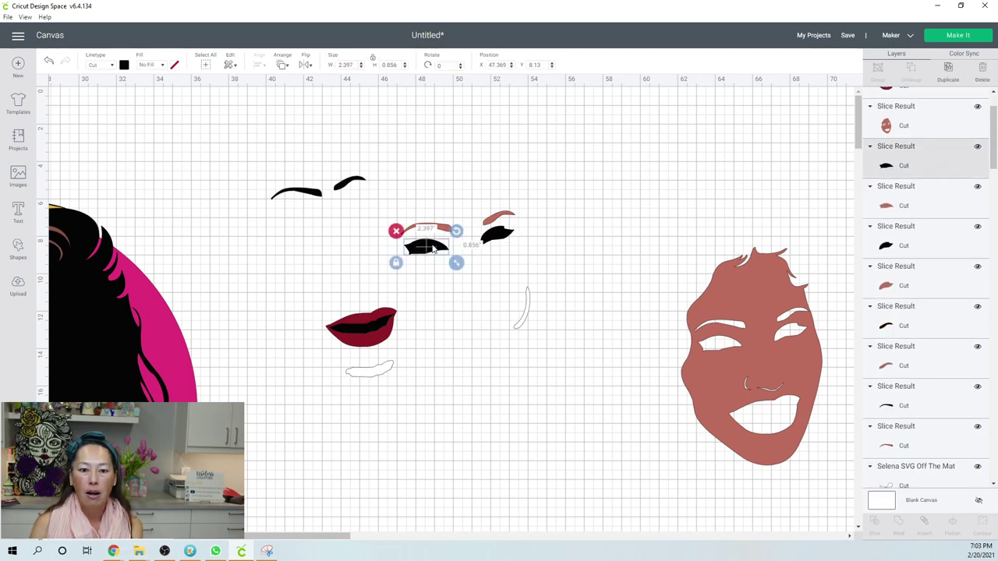
click(285, 67)
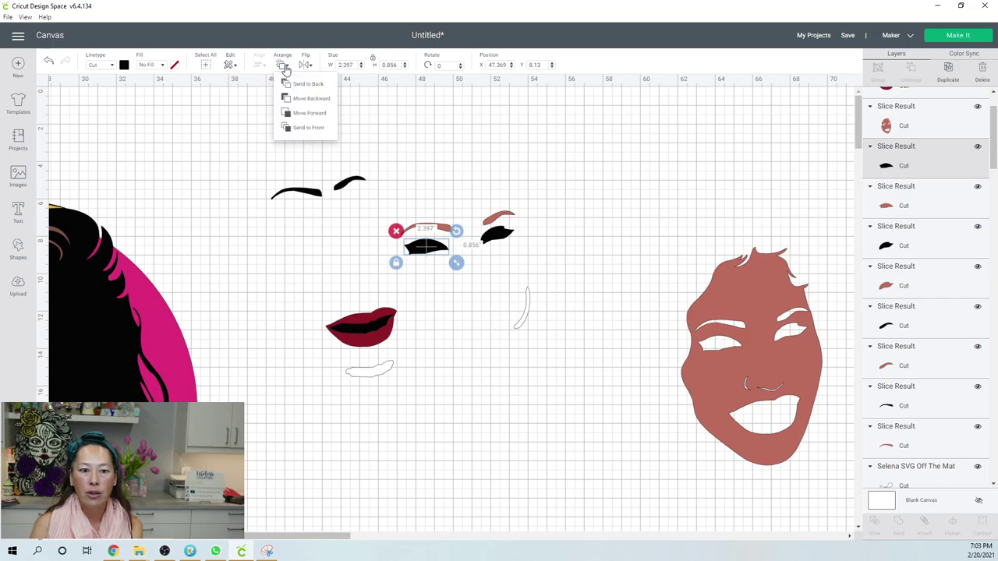
click(301, 85)
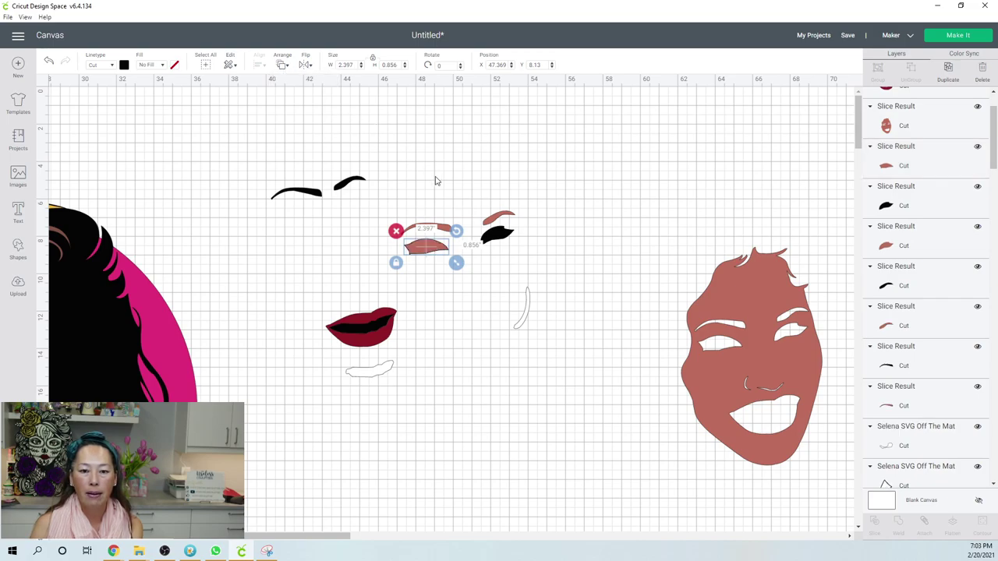
click(500, 236)
click(284, 66)
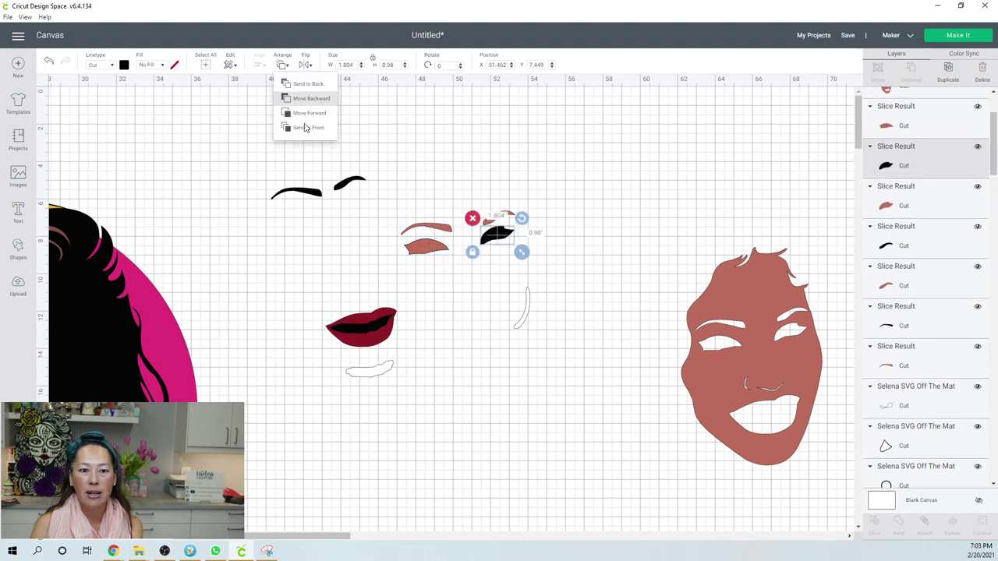
click(328, 99)
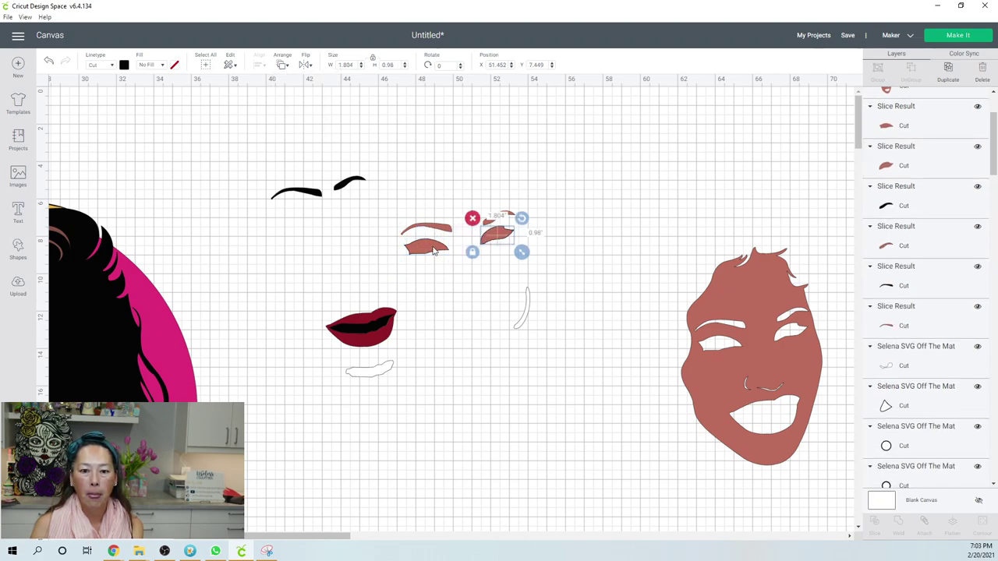
Step: Gather the skin-coloured eye and eyebrow leftovers in the empty area above the eyes and delete them all together
click(434, 249)
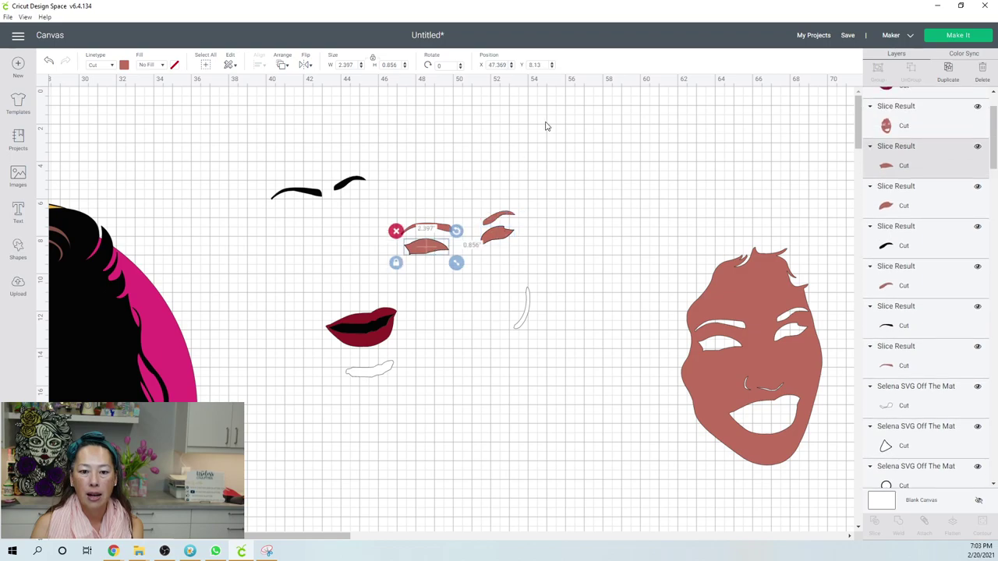
drag(426, 245, 496, 161)
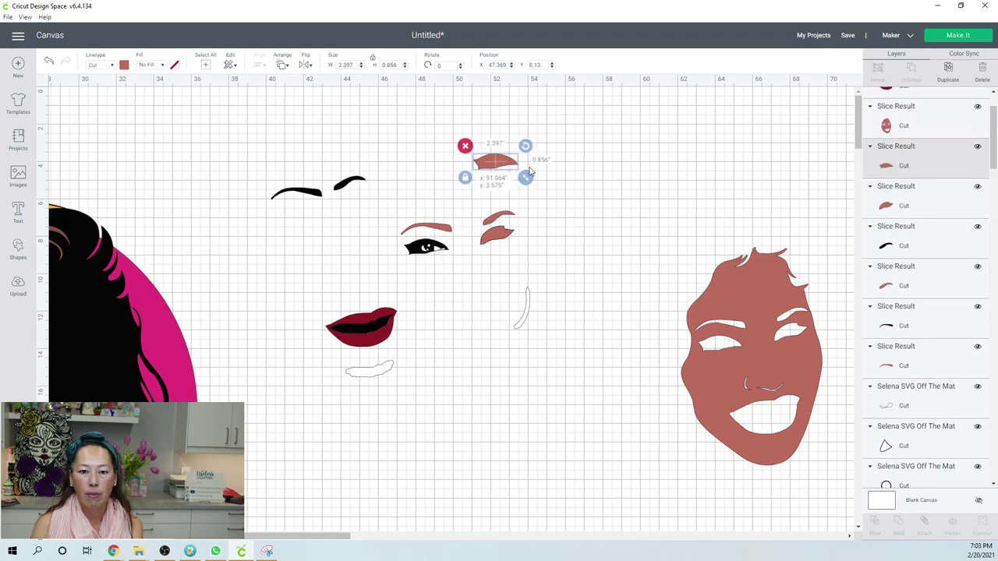
drag(499, 232, 501, 146)
click(491, 222)
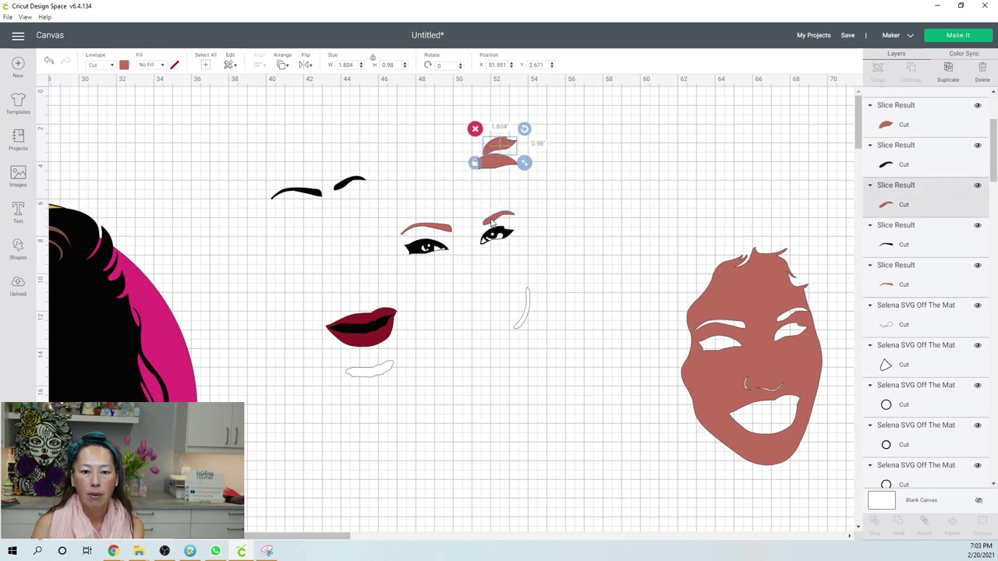
drag(492, 222, 495, 155)
click(434, 229)
drag(425, 228, 478, 154)
click(473, 117)
drag(473, 117, 519, 187)
key(Delete)
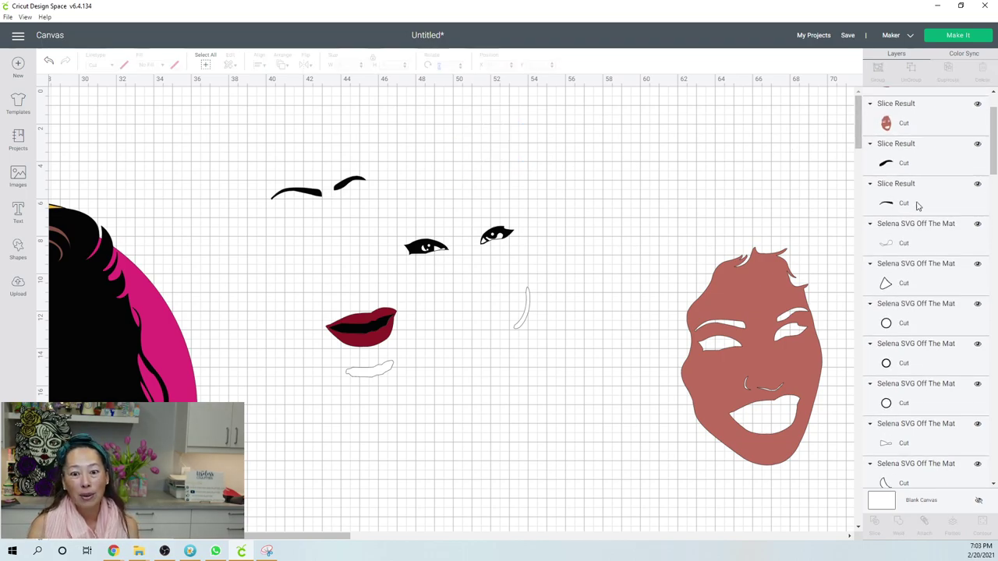
Step: Weld all the small white eye detail pieces of both eyes into one shape
scroll(912, 206, down, 1)
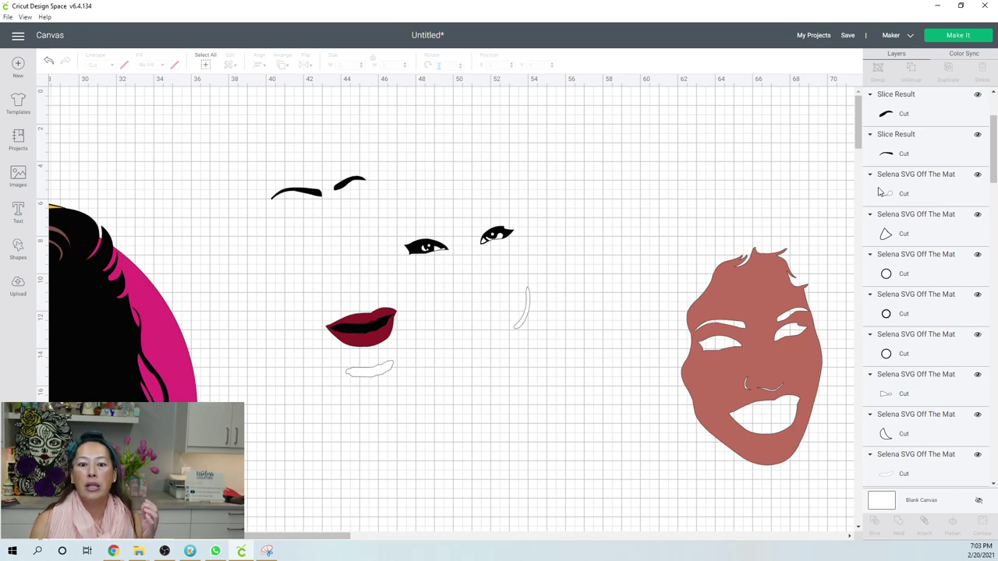
click(880, 192)
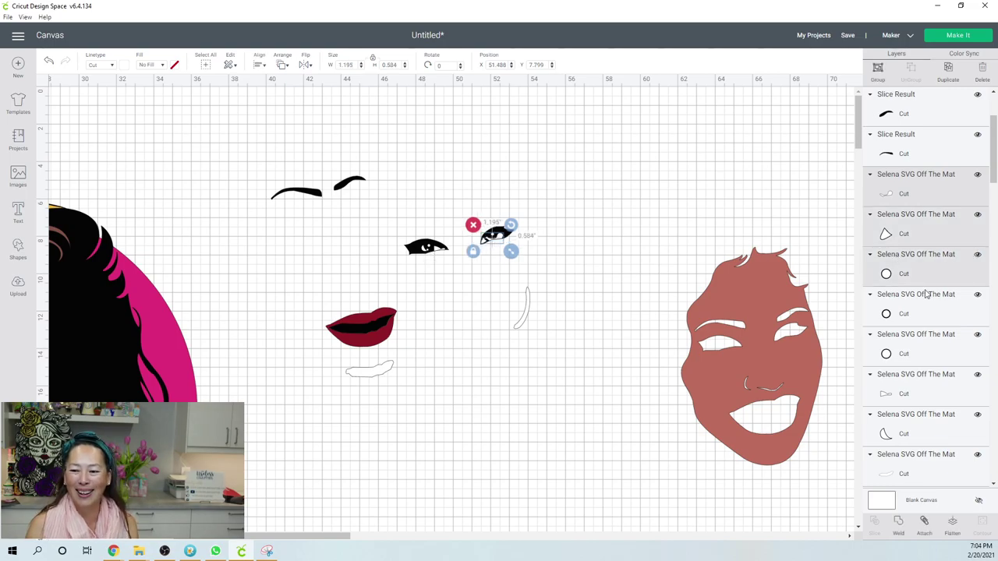
shift+click(892, 306)
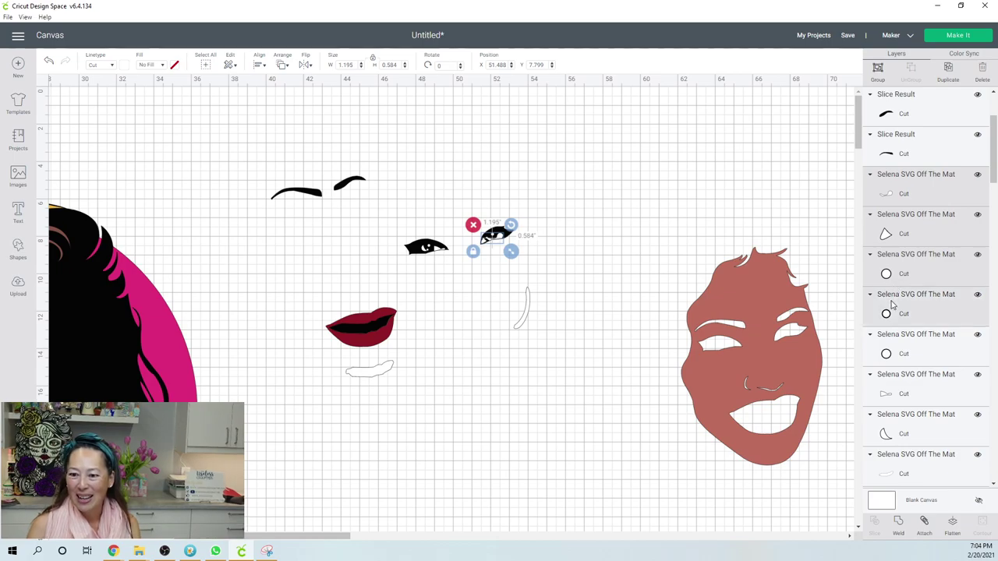
shift+click(907, 358)
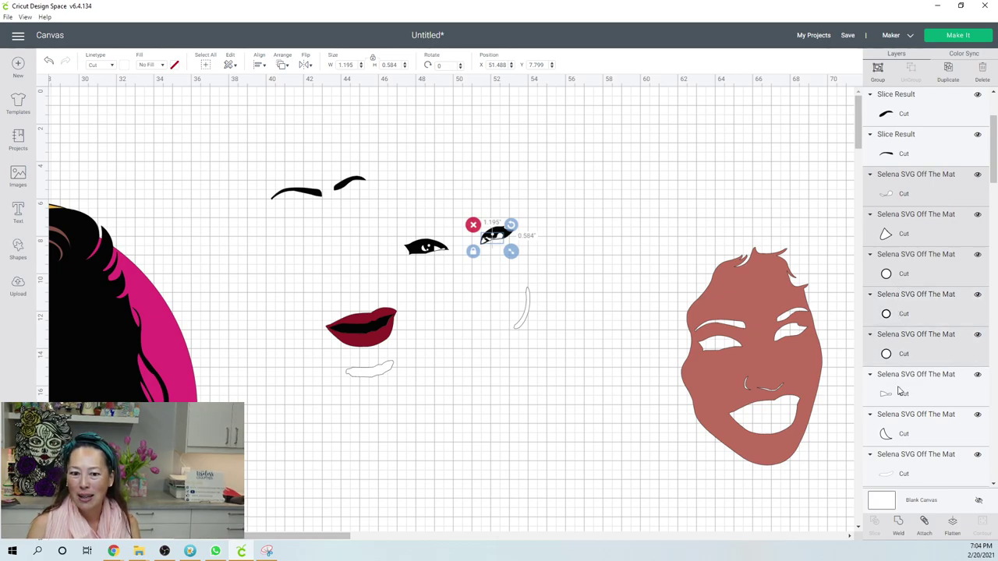
shift+click(901, 392)
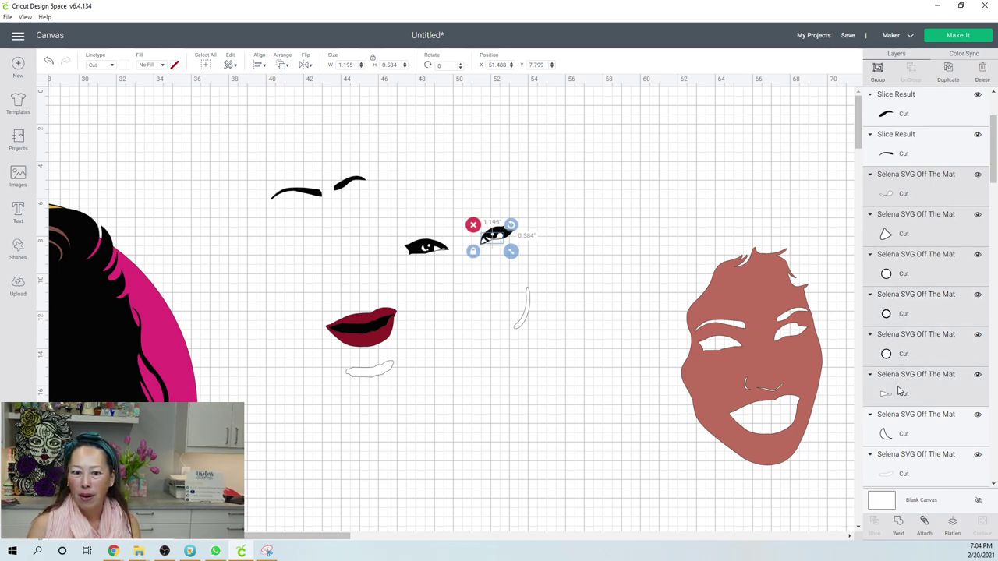
scroll(901, 393, down, 4)
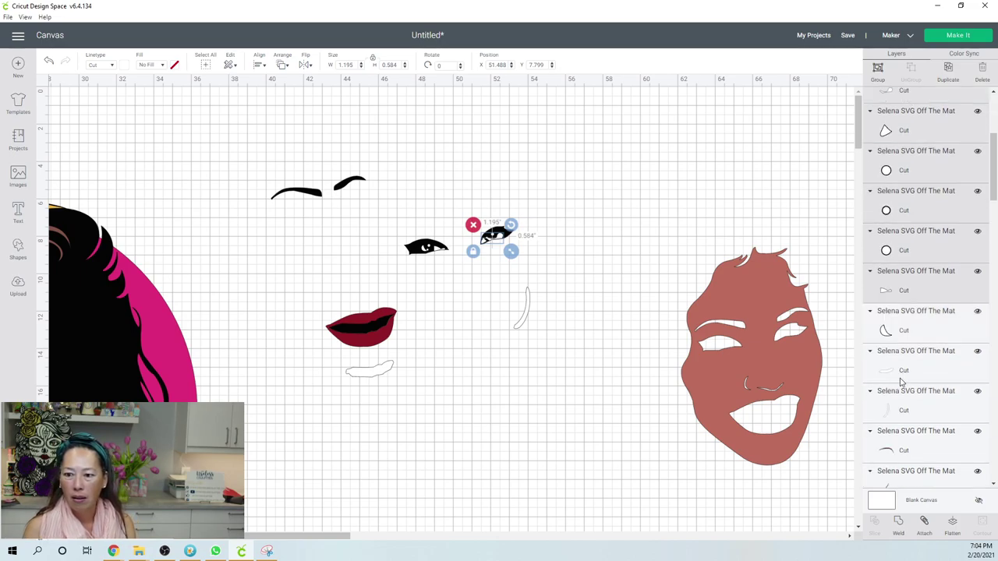
shift+click(903, 373)
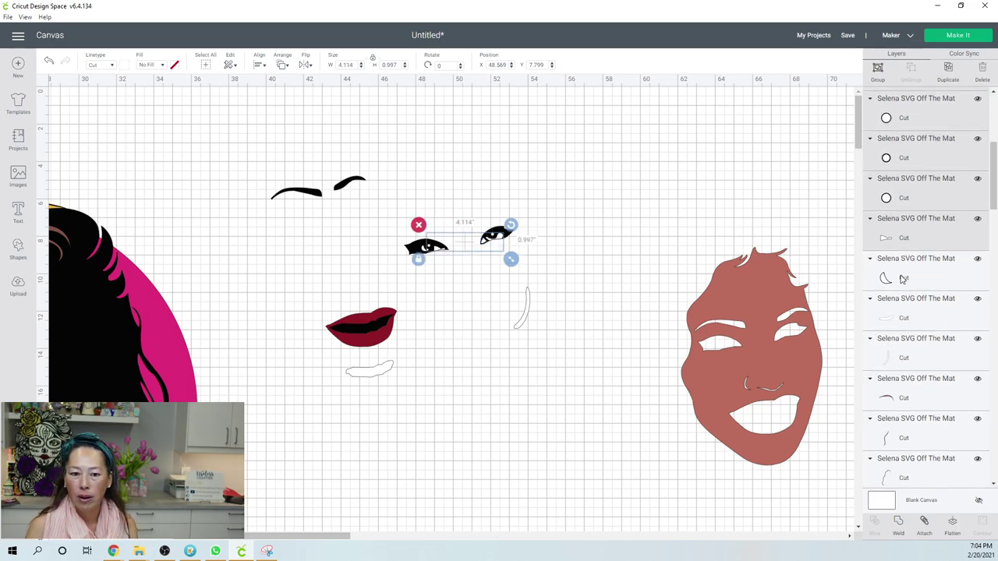
shift+click(908, 326)
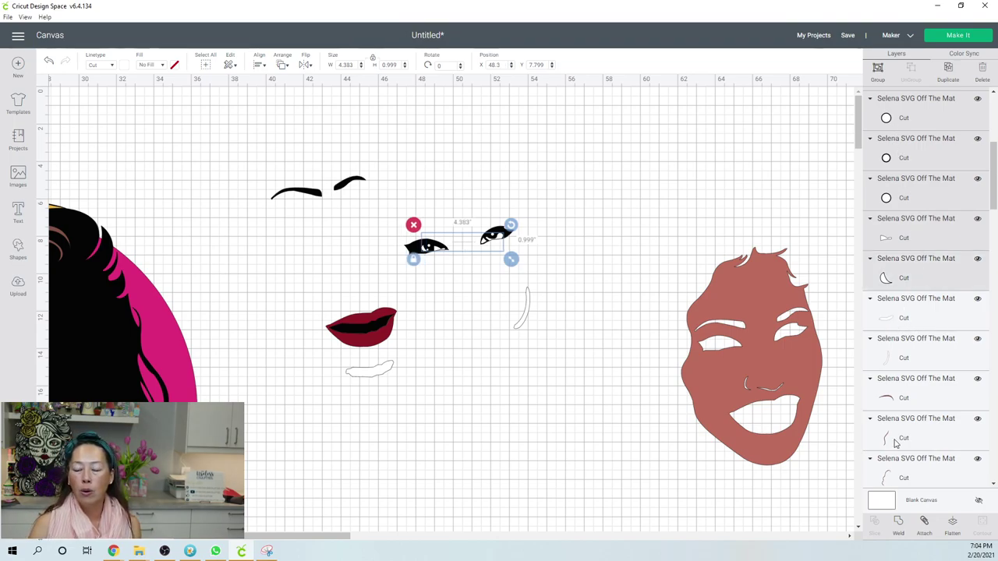
click(901, 527)
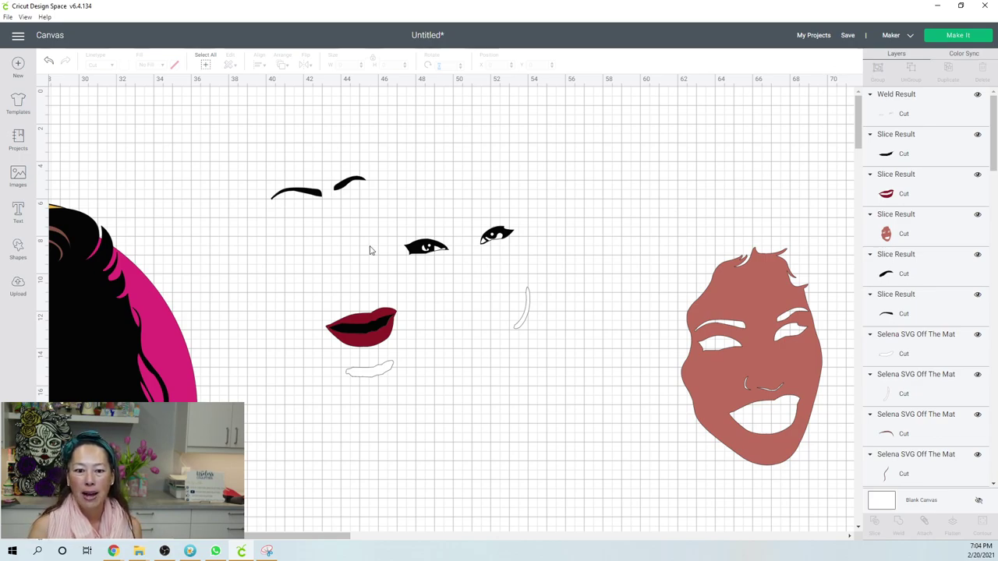
Step: Duplicate both black eyes together with their welded white details and place the copy in the empty area above the face
drag(373, 231, 435, 264)
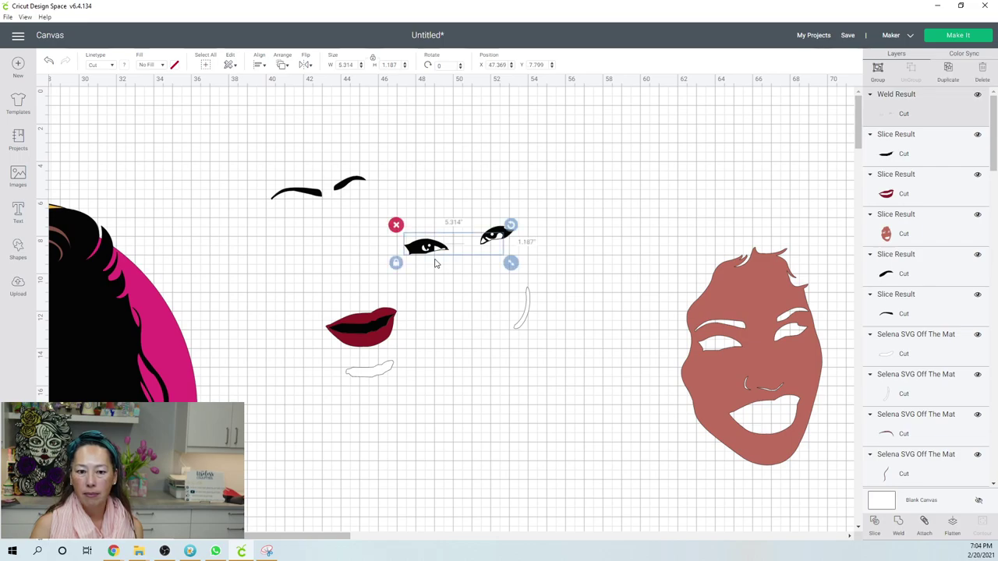
click(448, 163)
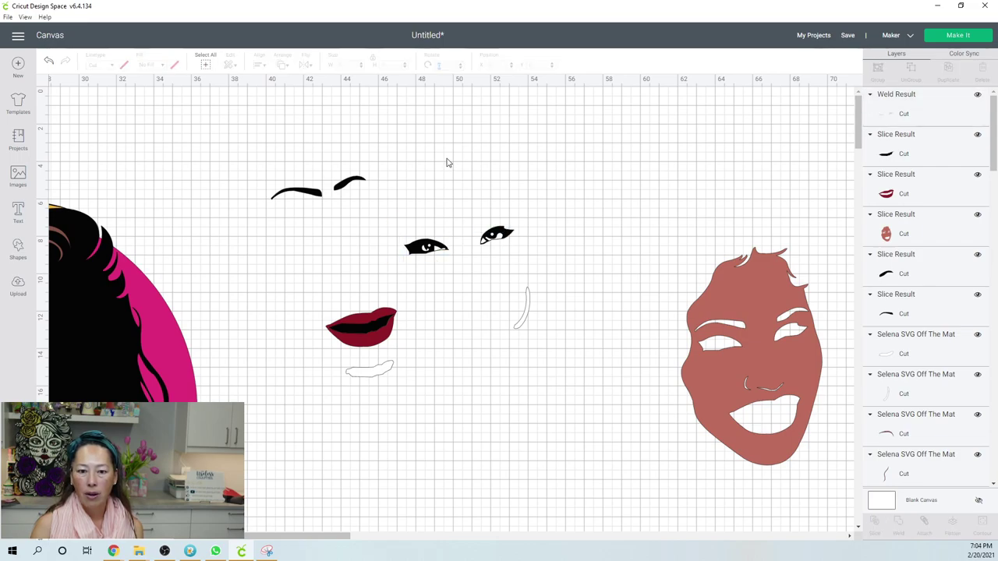
drag(393, 219, 539, 248)
click(682, 138)
click(519, 224)
shift+click(503, 241)
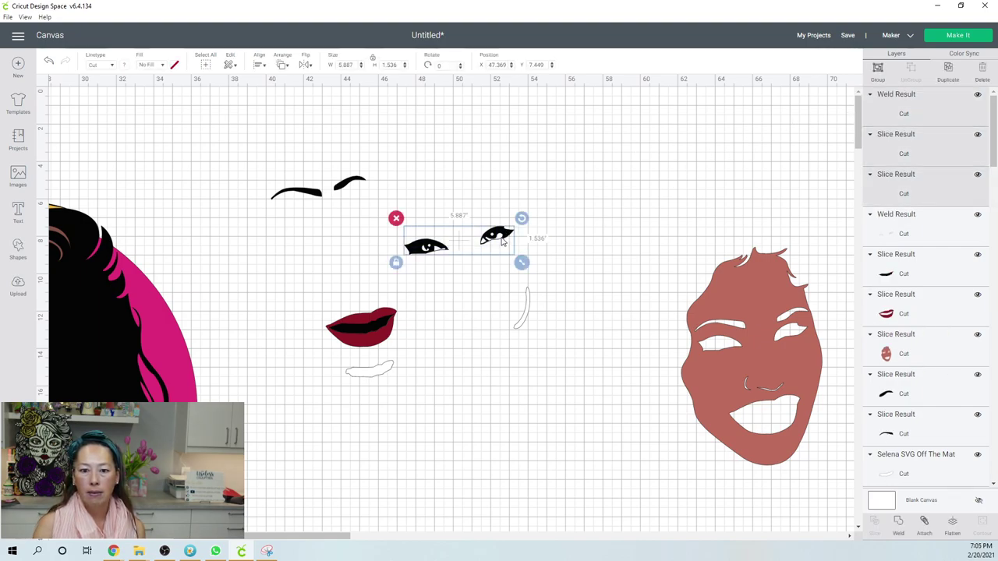
key(ctrl+d)
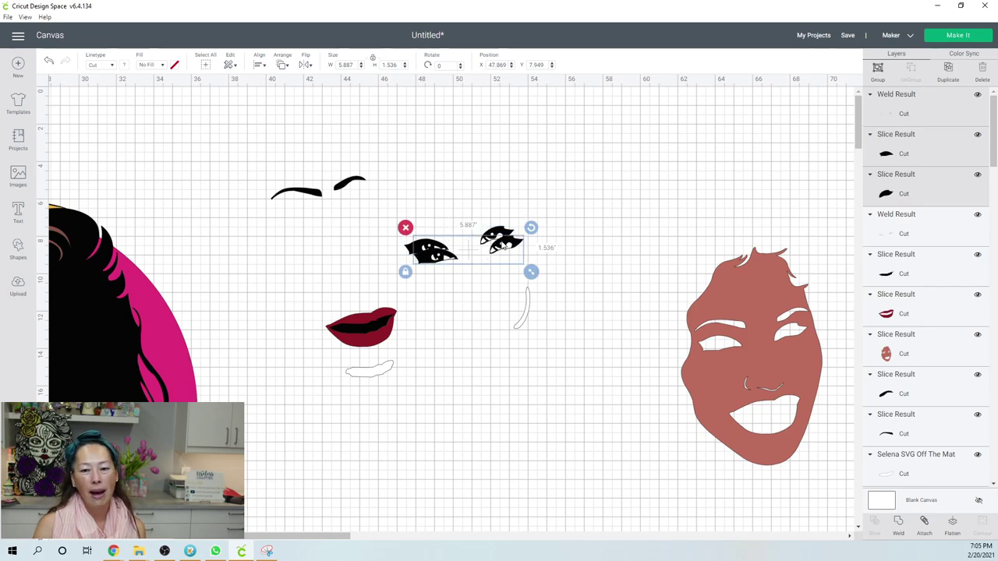
drag(507, 243, 655, 150)
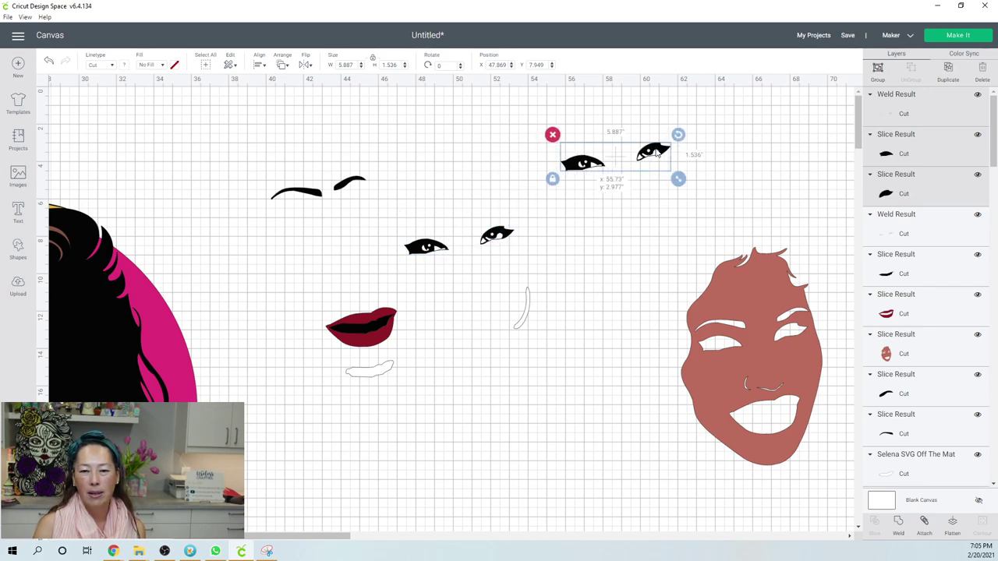
click(364, 251)
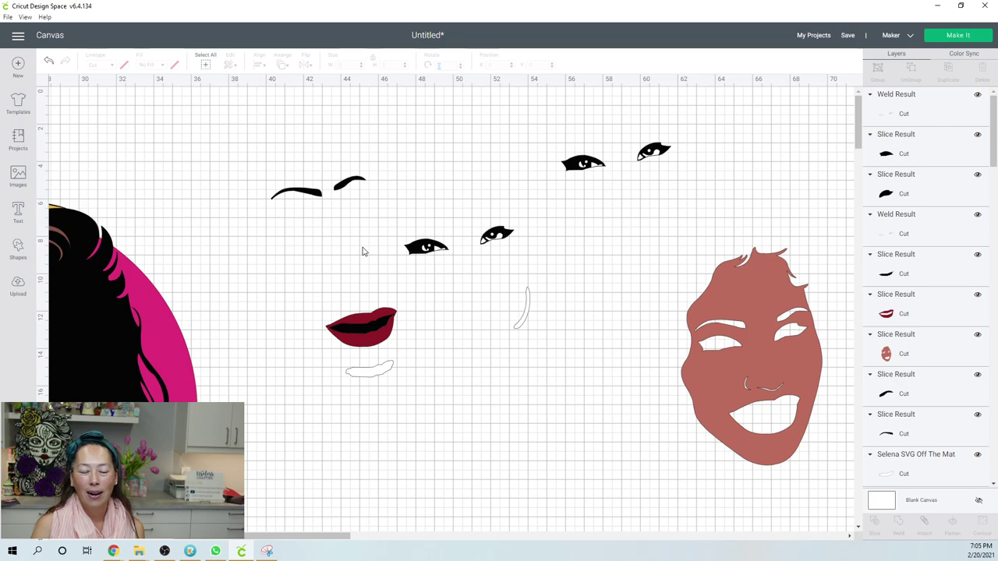
Step: Slice the welded white details out of each of the two original black eyes
drag(371, 248, 438, 262)
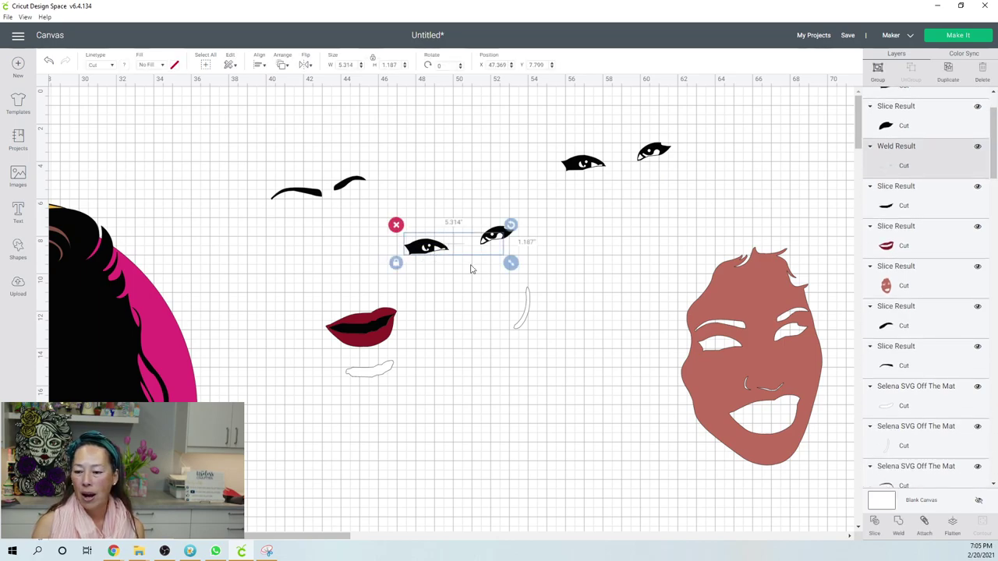
click(874, 523)
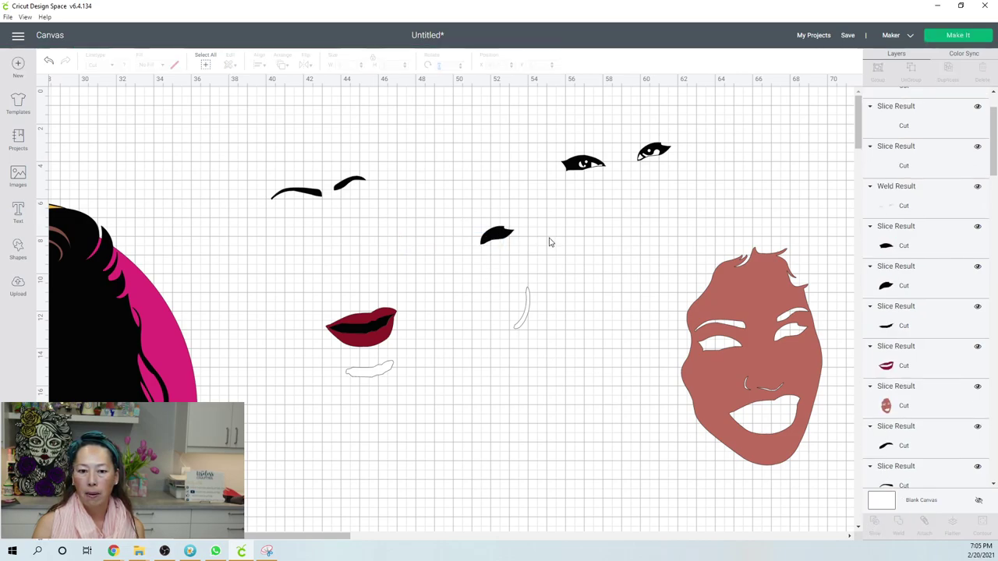
drag(549, 238, 479, 226)
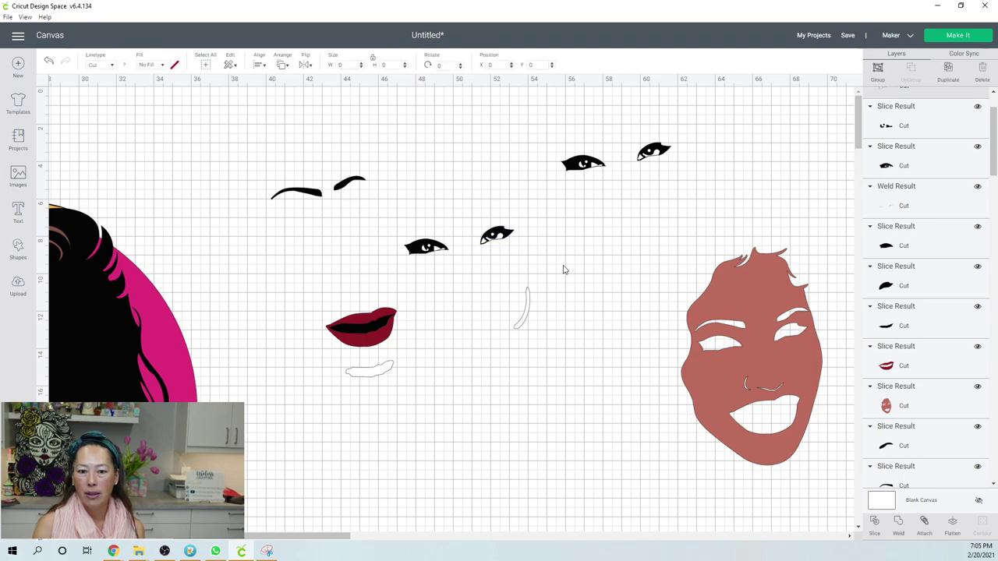
click(876, 524)
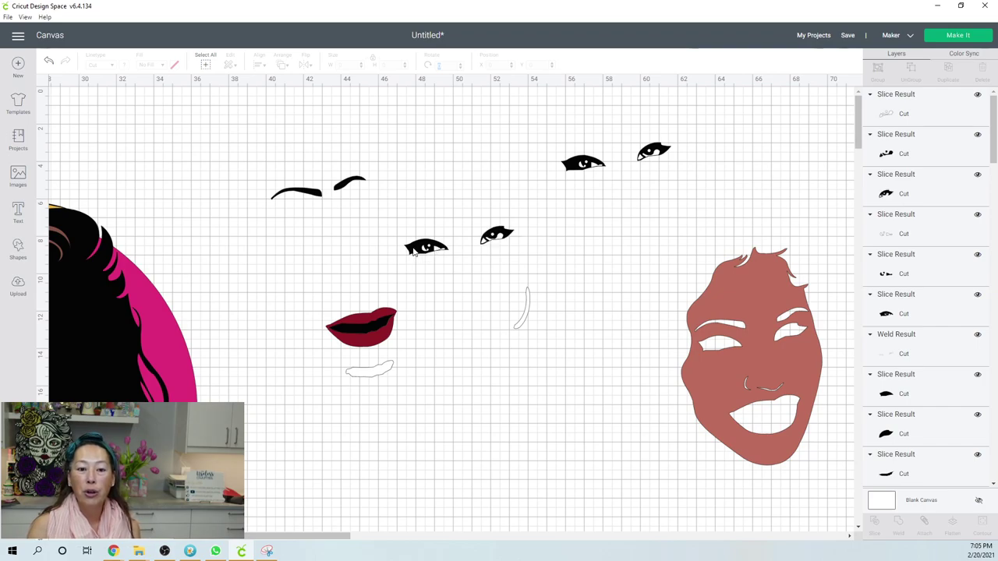
Step: Move the two sliced black eyes up beside the eyebrows and delete the leftover detail pieces below them
click(414, 249)
drag(416, 238, 418, 166)
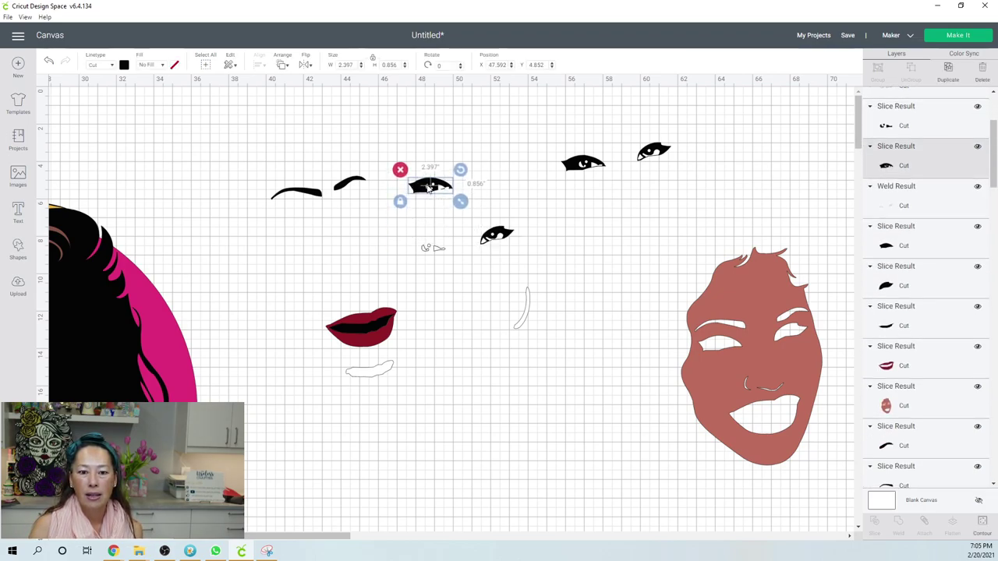
click(508, 234)
drag(508, 234, 504, 185)
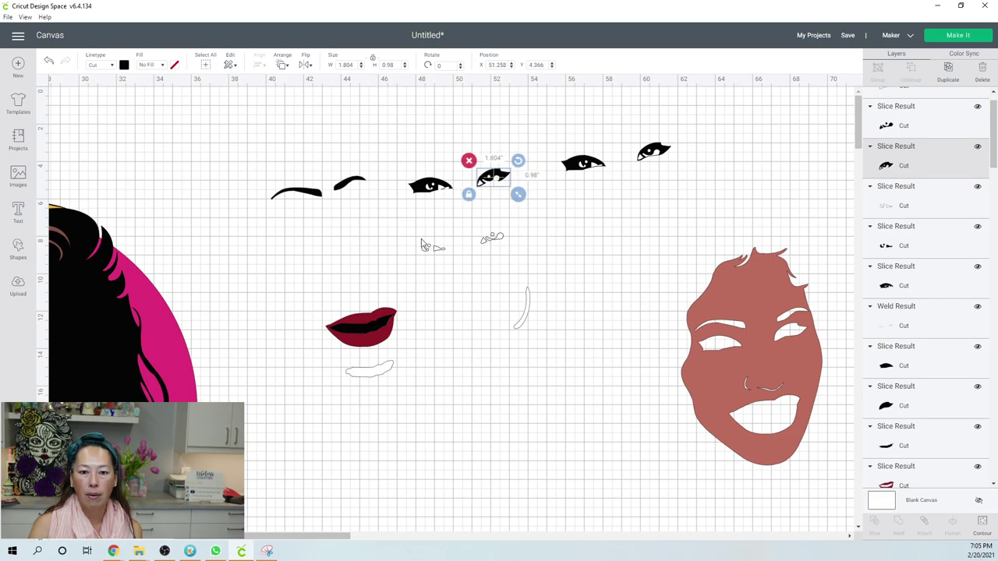
click(410, 241)
drag(375, 232, 526, 251)
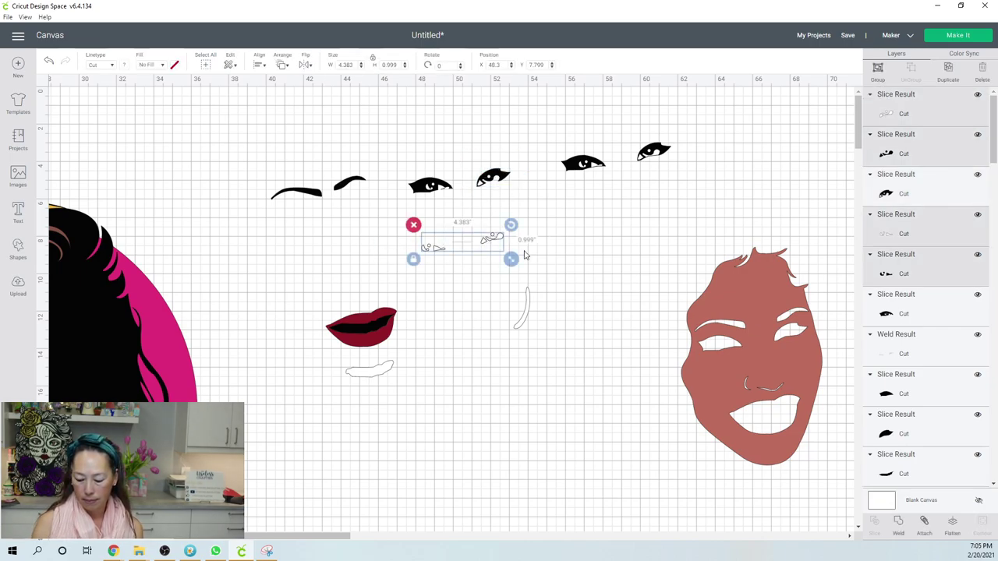
key(Delete)
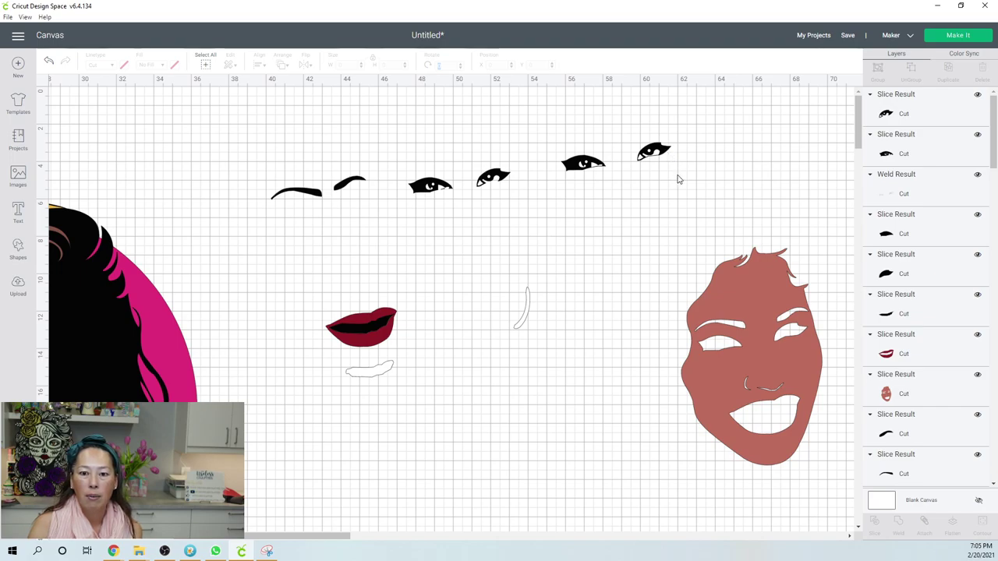
Step: Weld the duplicated eyes and their white details into one solid shape
drag(688, 176, 570, 135)
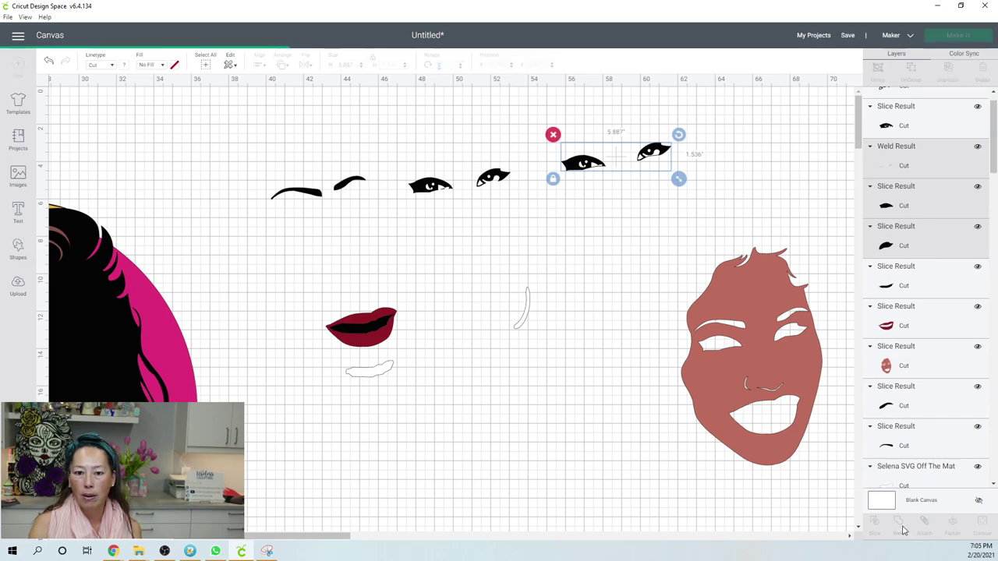
key(Delete)
key(ctrl+z)
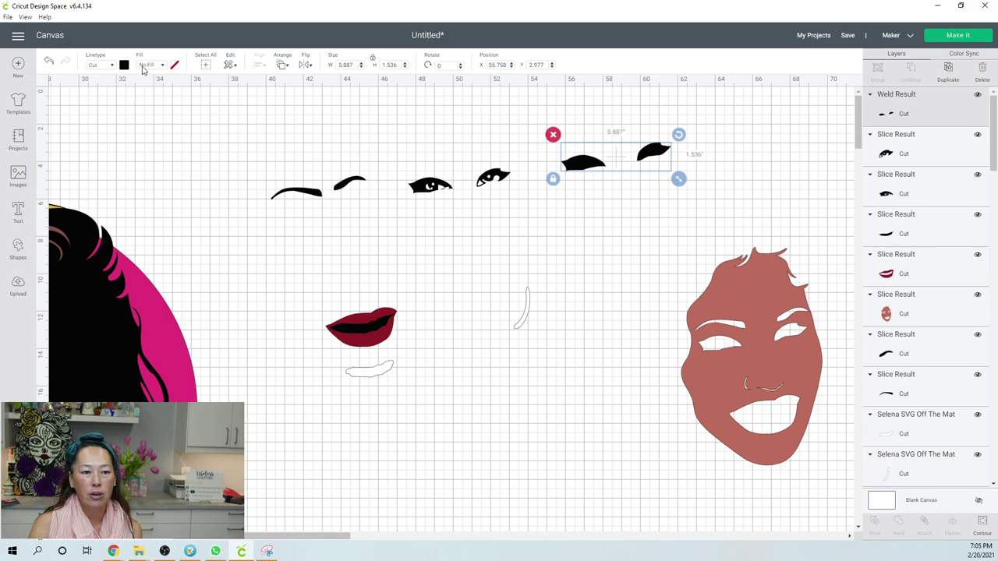
Step: Colour the welded solid eye shapes white and send them to the back of the design
click(124, 65)
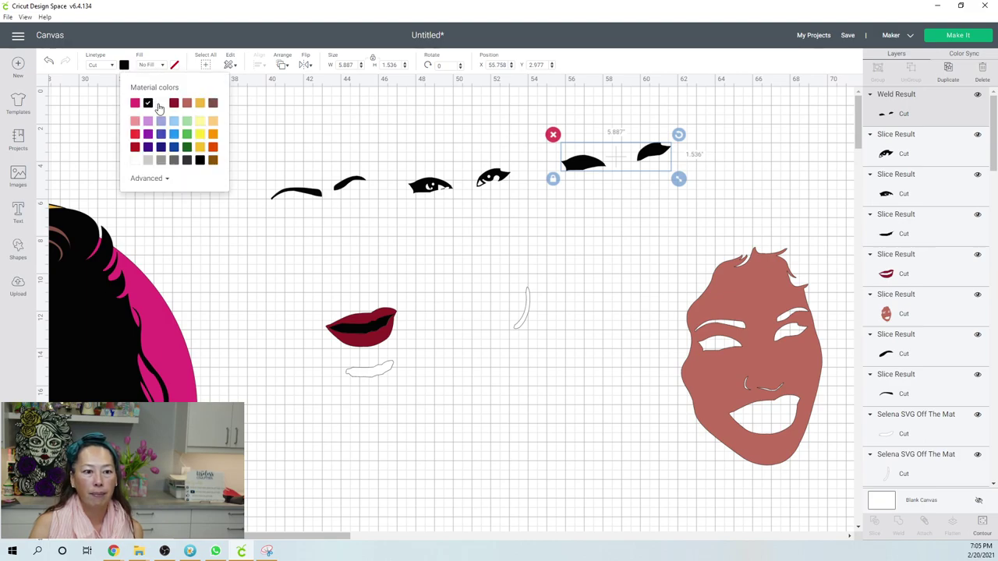
click(159, 104)
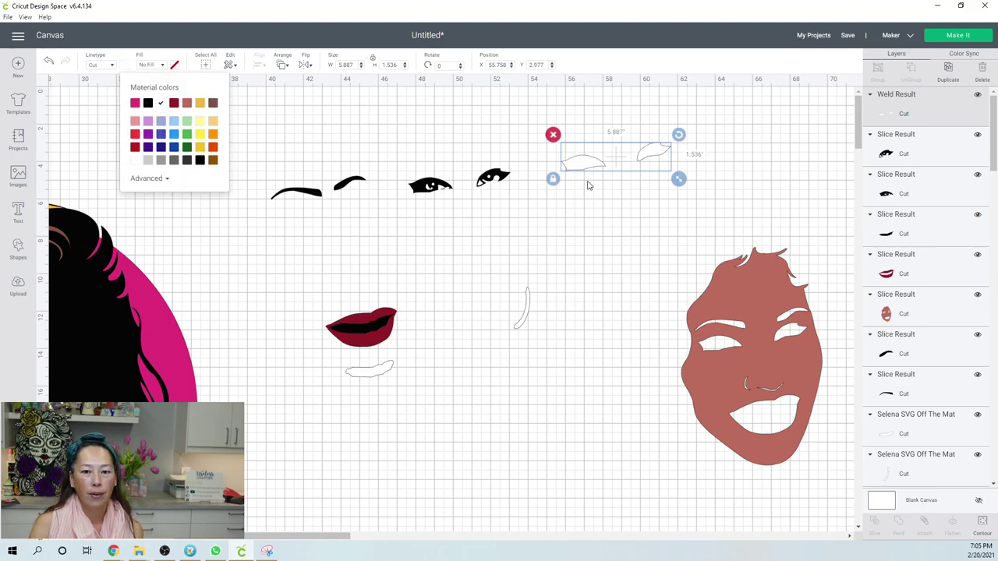
click(281, 65)
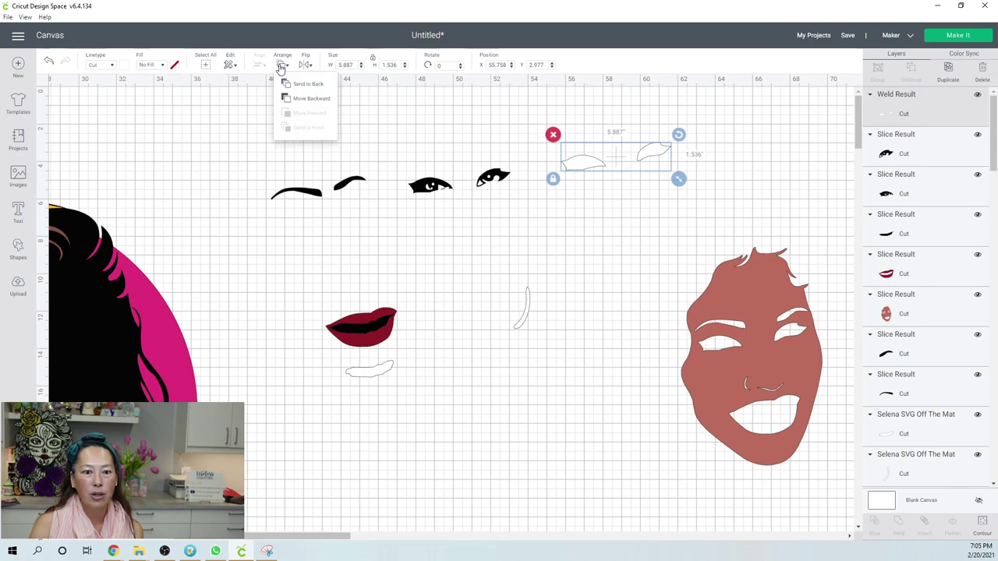
click(288, 84)
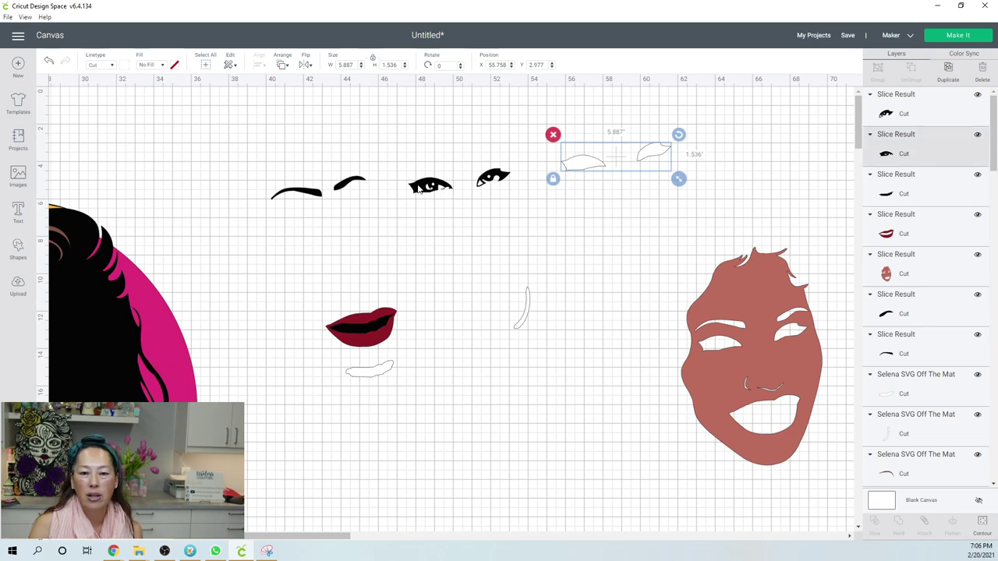
Step: Hide the tiny stray sliver contour near the inner corner of the wider black eye
click(439, 192)
click(984, 526)
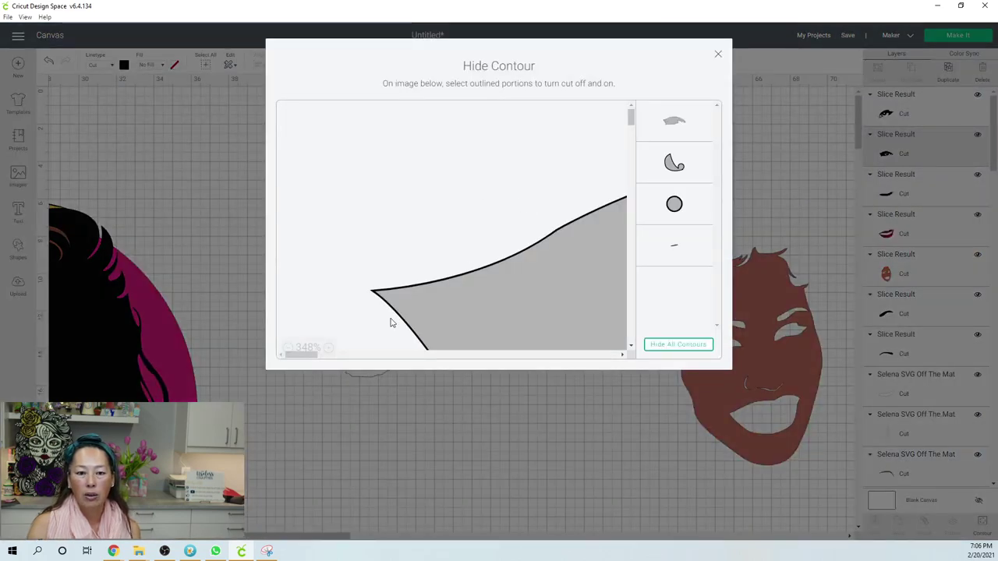
click(311, 347)
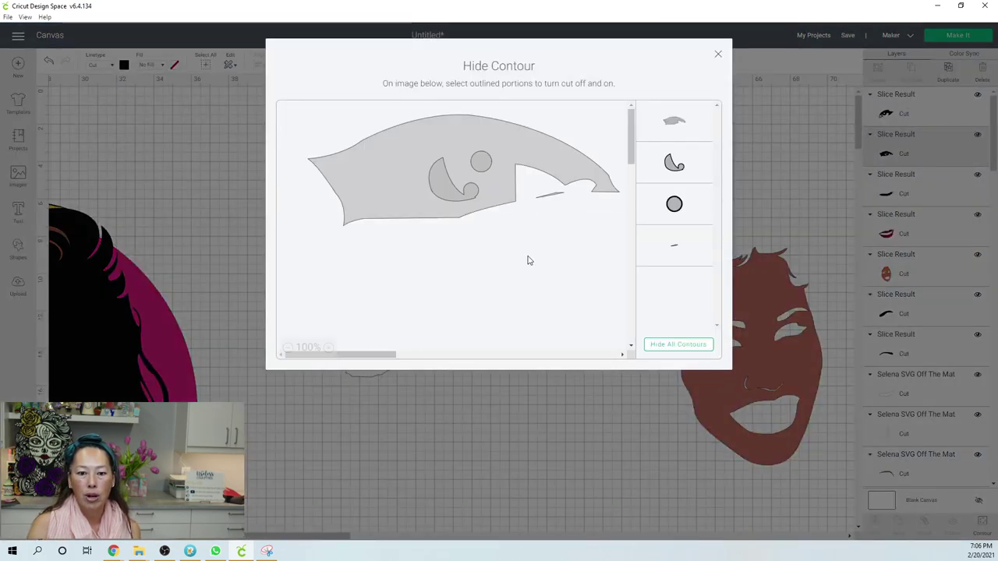
click(552, 200)
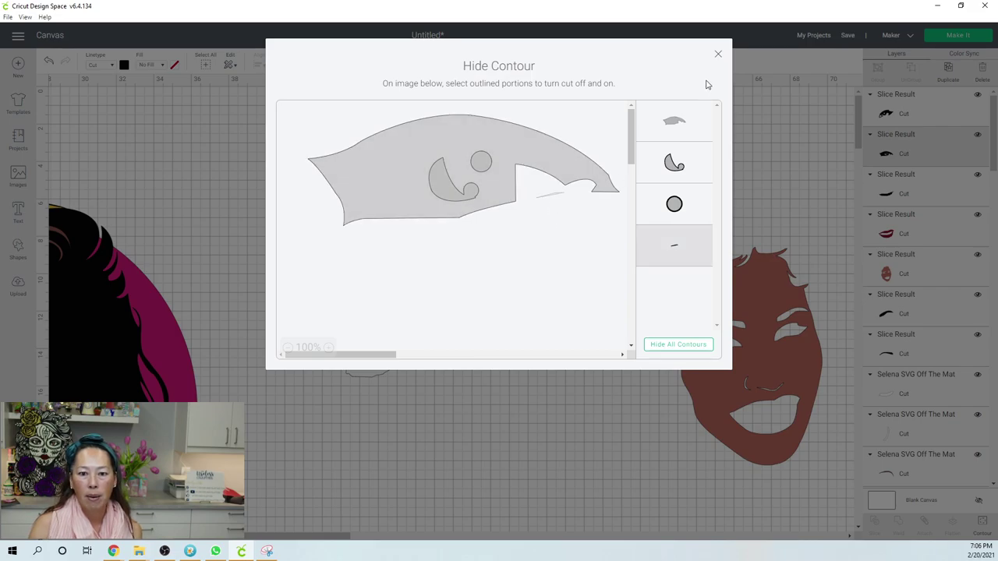
click(719, 56)
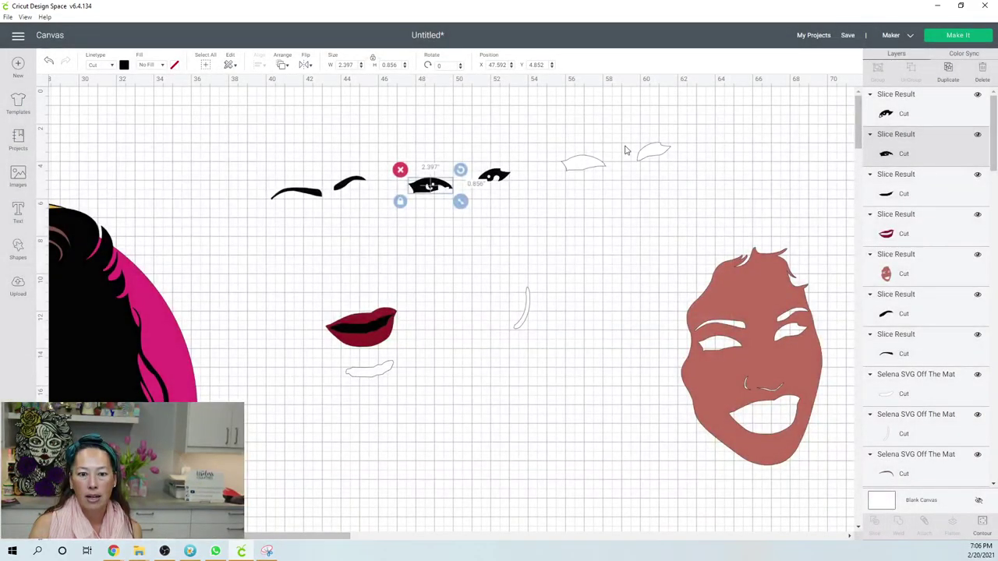
Step: Move the white eye backing shapes close to the black eyes, beside the smaller eye
drag(635, 160, 515, 231)
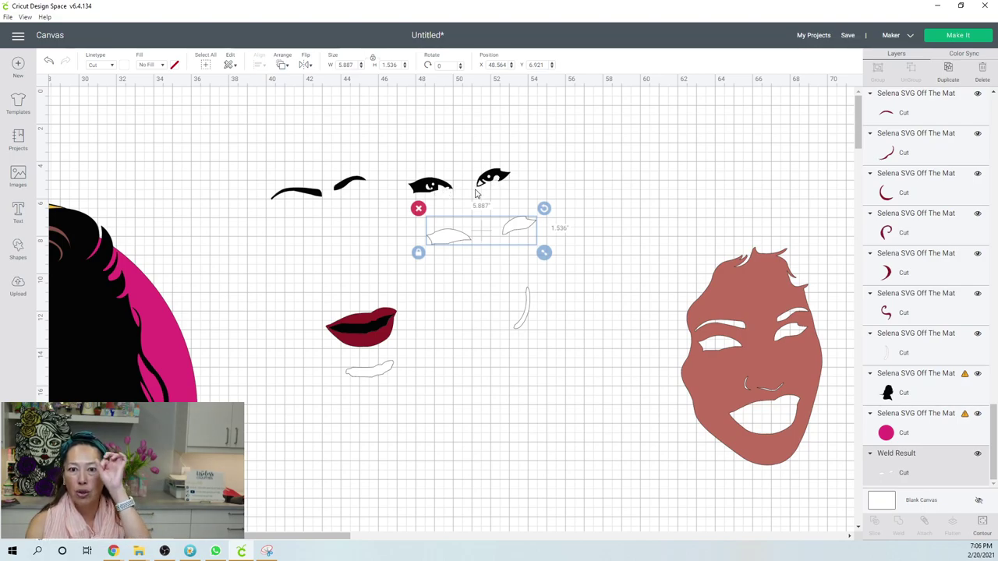
drag(524, 224, 633, 166)
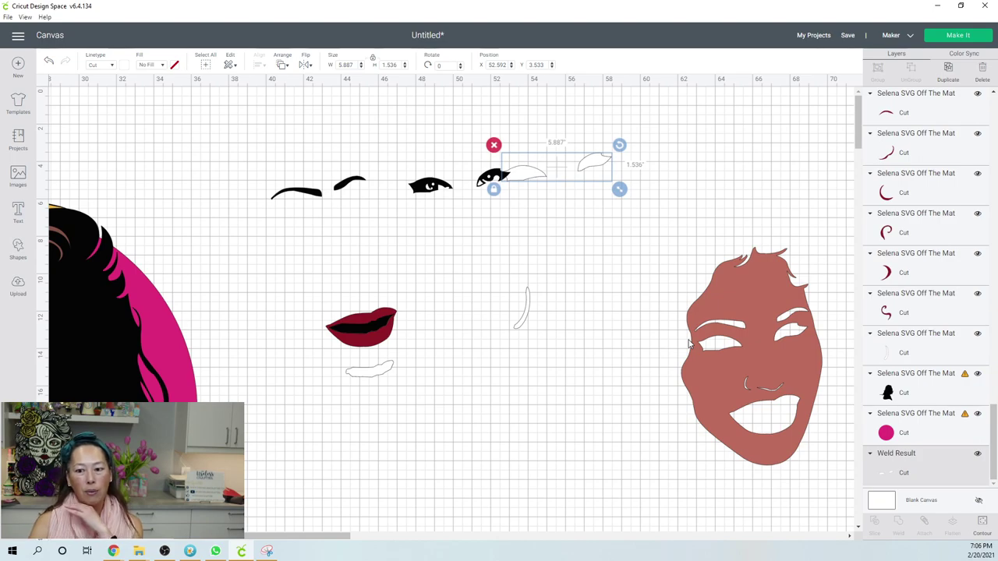
Step: Duplicate the cut-out face, hide all contours in the copy, and place the solid face beside the original, under the white eye backing
click(761, 278)
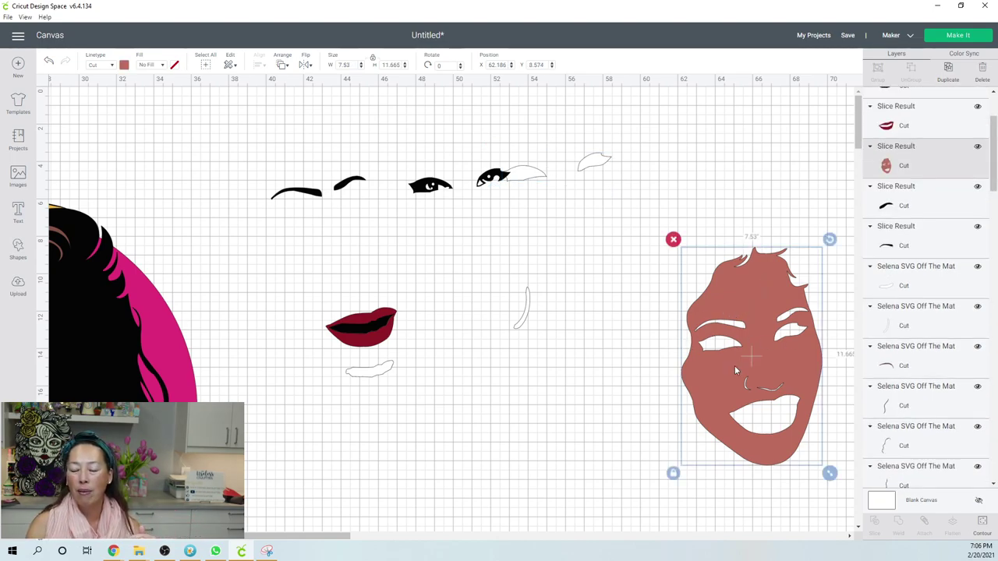
drag(783, 358, 706, 274)
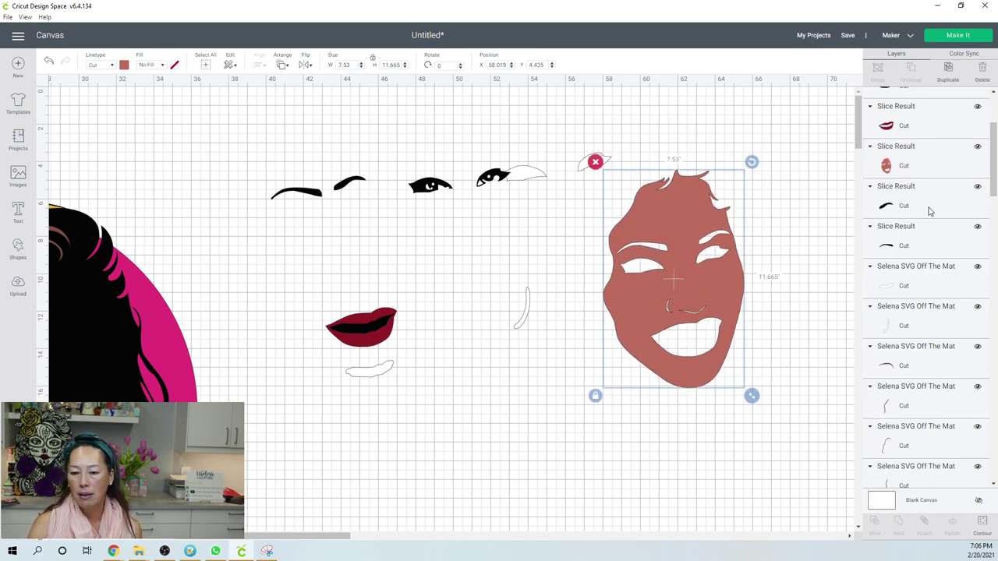
key(ctrl+d)
click(983, 524)
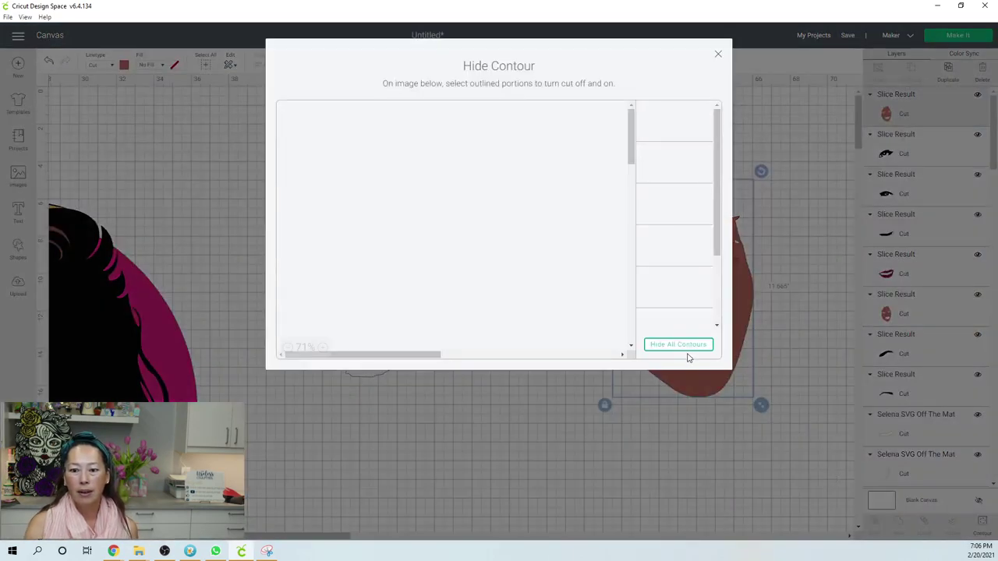
click(686, 347)
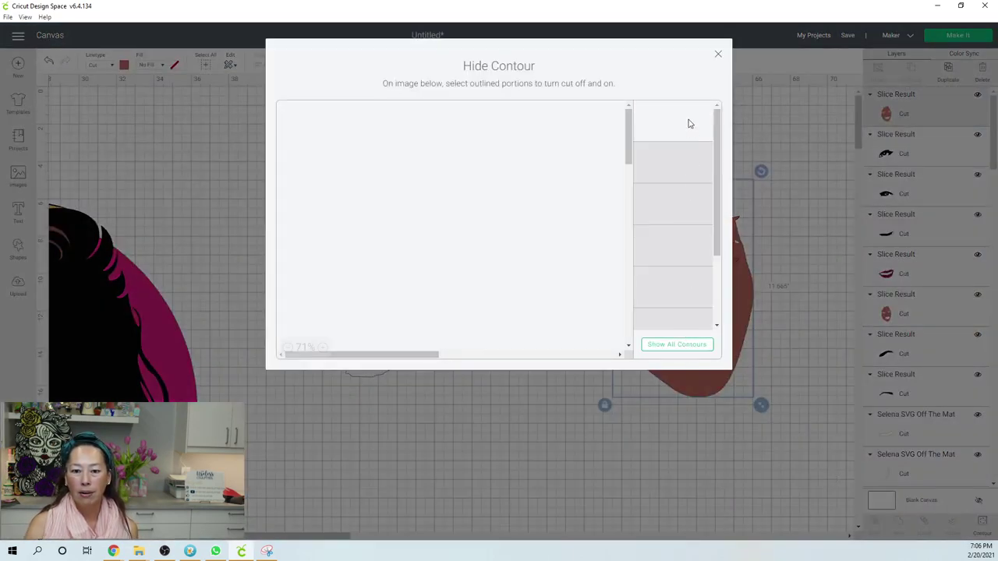
click(718, 59)
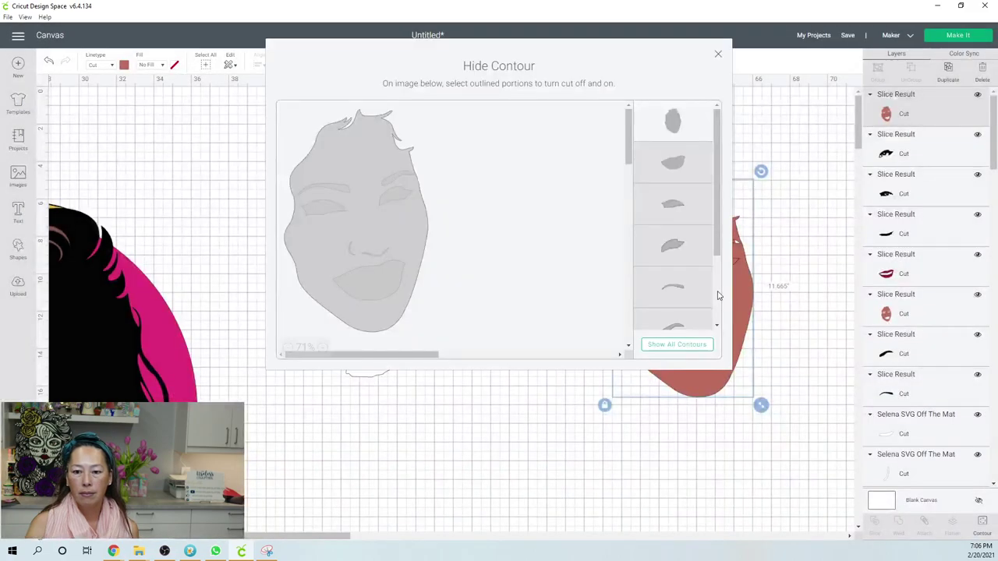
click(719, 54)
drag(668, 320, 540, 335)
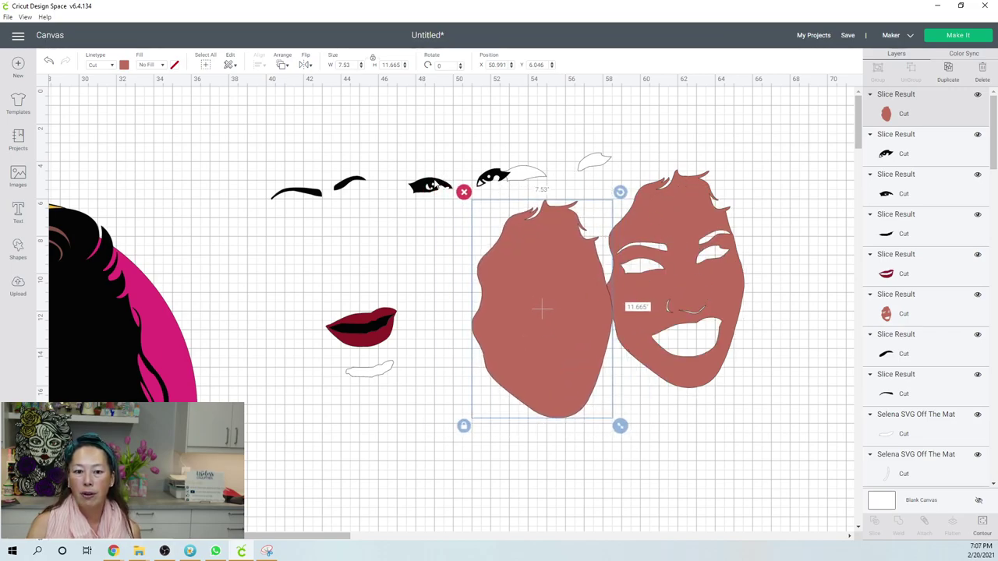
Step: Move the smaller black eye up and over, close to the white eye backing shapes
click(434, 188)
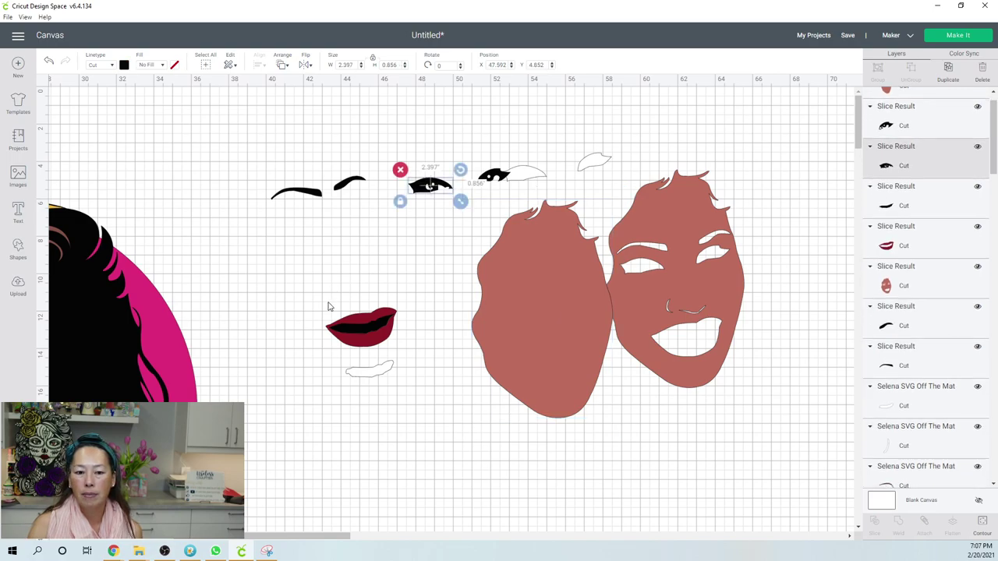
click(495, 175)
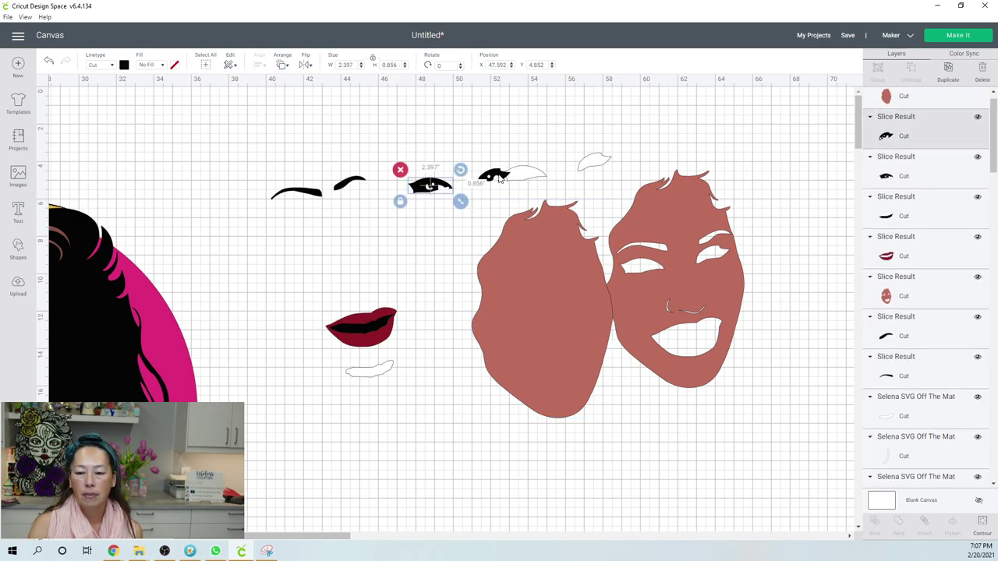
drag(520, 181, 706, 222)
key(ctrl+z)
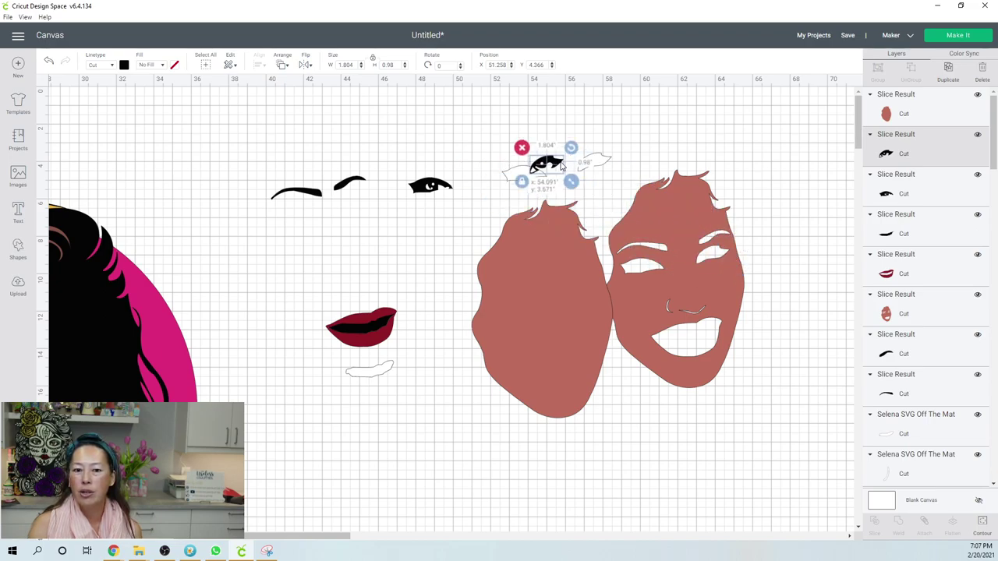
Step: Delete both loose black eyebrows and select the solid face shape
click(304, 193)
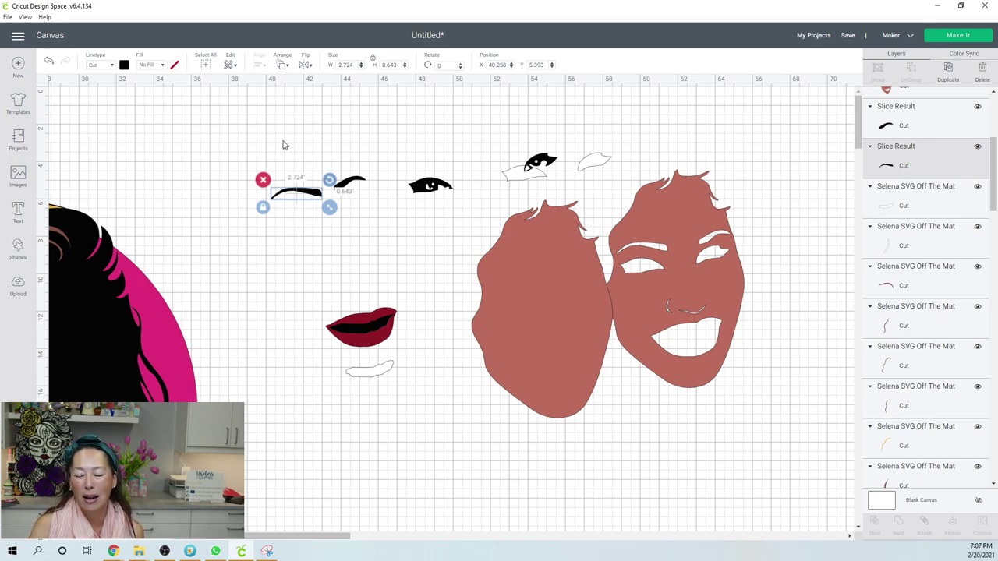
drag(271, 131, 359, 222)
key(Delete)
click(574, 280)
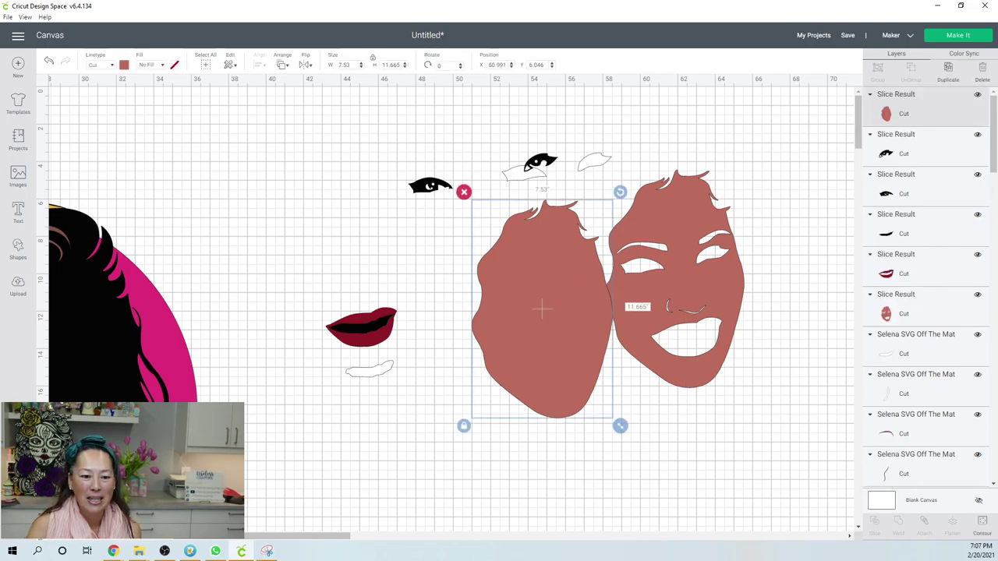
Step: Pull two brown hair strands out of the large portrait onto the empty canvas, and select a red rose petal
drag(296, 536, 229, 536)
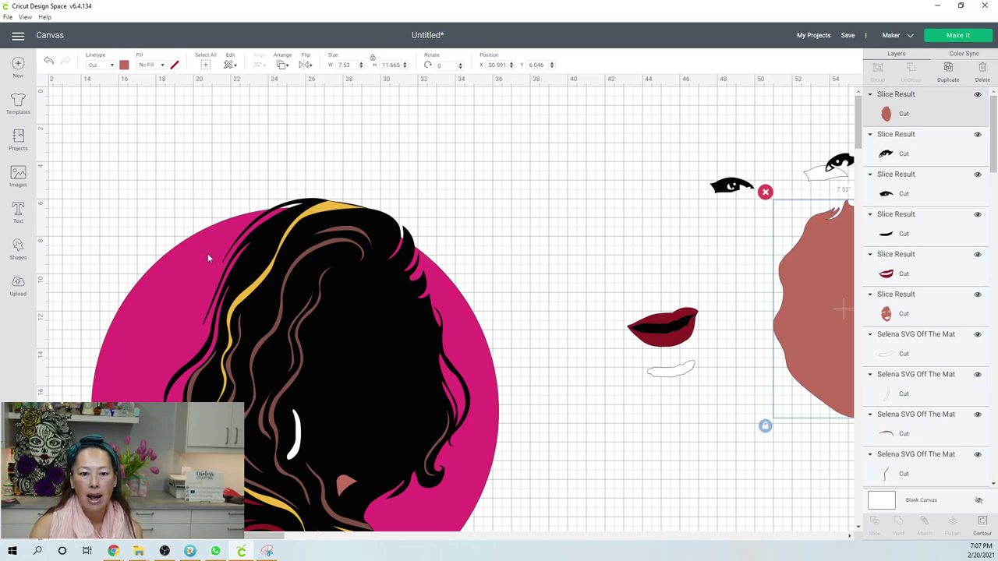
scroll(401, 341, down, 5)
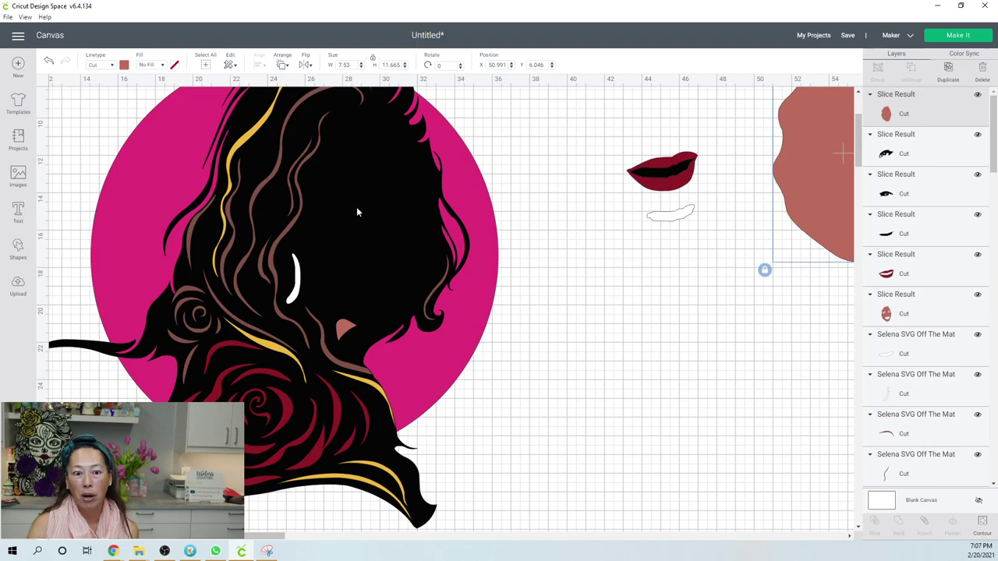
scroll(286, 152, up, 2)
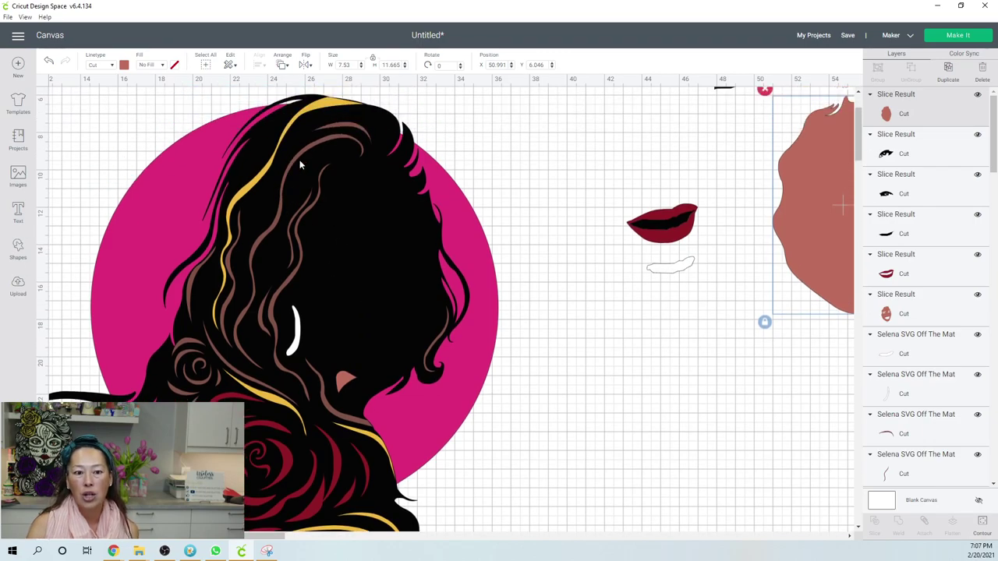
drag(300, 153, 624, 258)
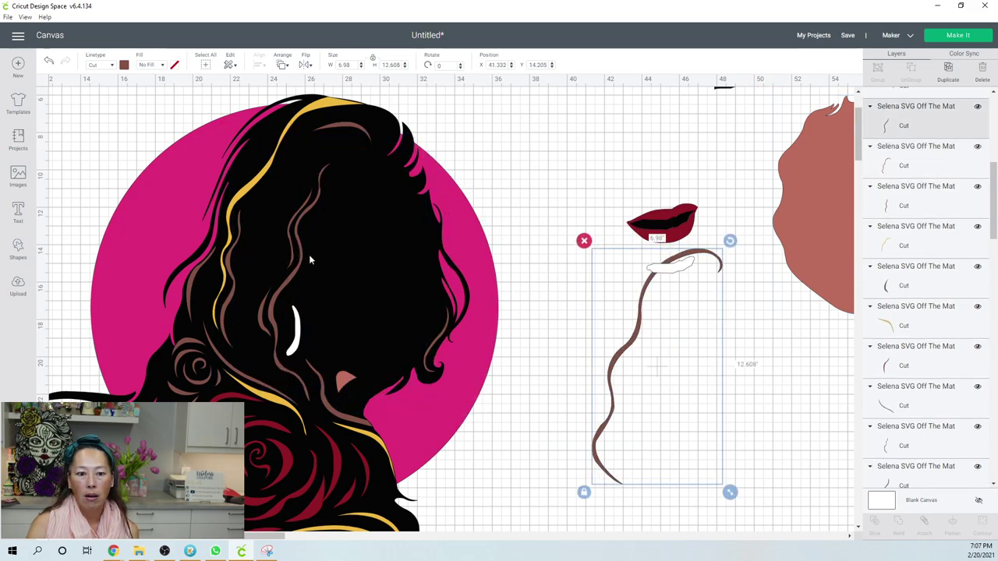
drag(462, 287, 551, 301)
scroll(250, 372, down, 3)
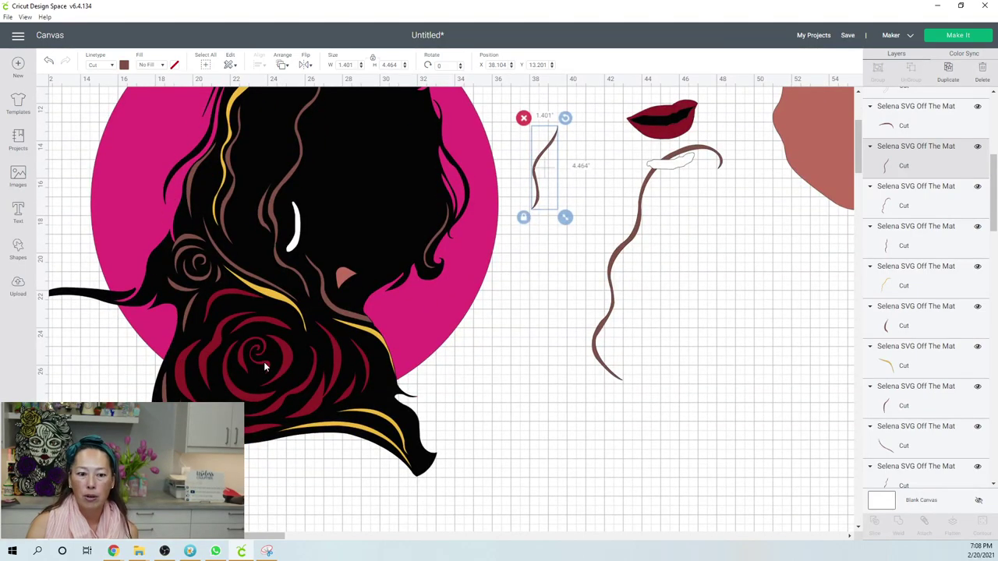
click(264, 362)
mouse_move(264, 361)
mouse_down()
mouse_move(181, 433)
mouse_move(283, 377)
mouse_move(282, 354)
mouse_move(264, 369)
mouse_up()
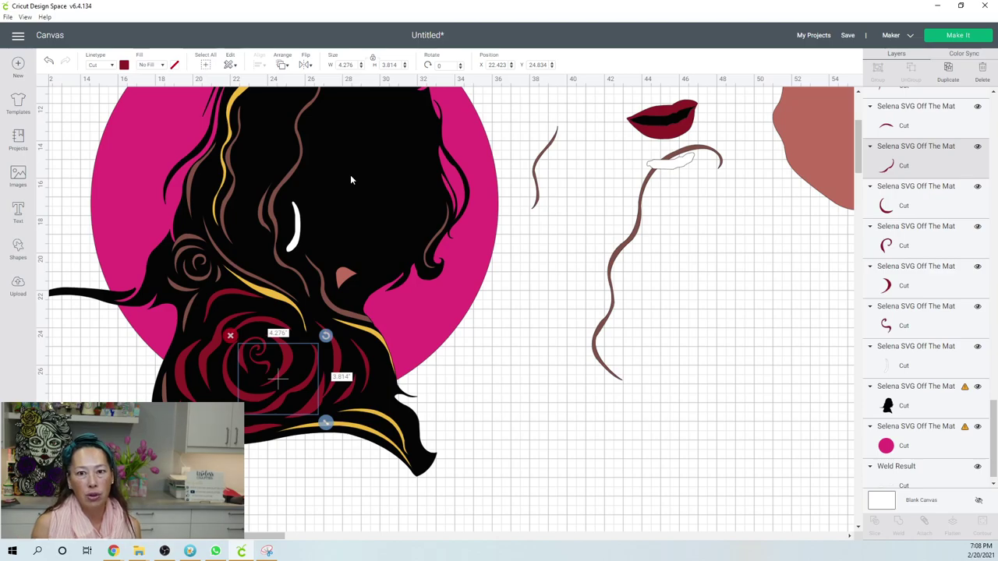
scroll(350, 179, up, 2)
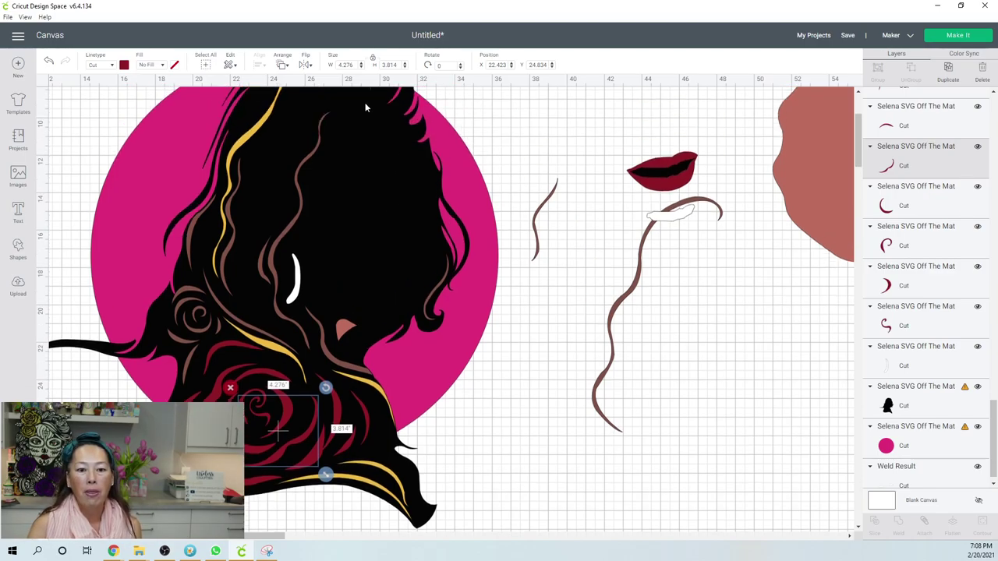
scroll(419, 320, up, 4)
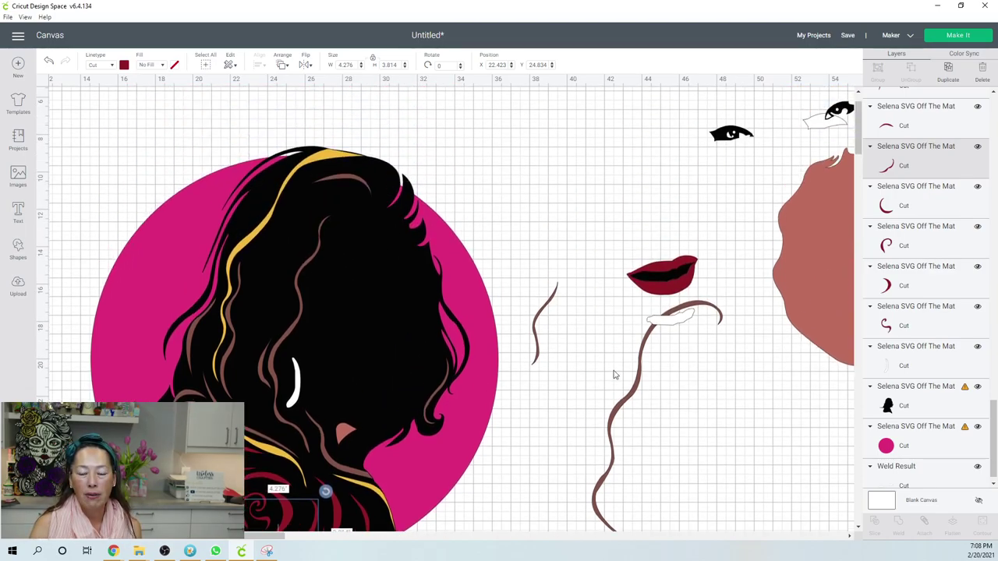
Step: Delete the large portrait with its hair strands, circle and leftover rose pieces, keeping only the separate face parts
drag(658, 420, 335, 401)
drag(542, 338, 369, 340)
mouse_move(120, 142)
mouse_down()
mouse_move(478, 479)
mouse_move(481, 523)
mouse_up()
key(Delete)
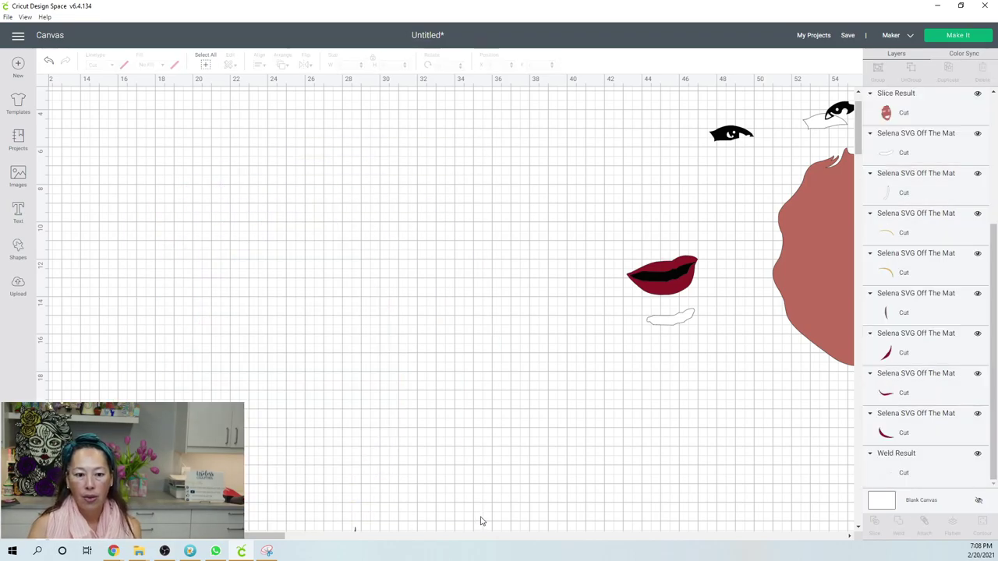
scroll(277, 325, down, 5)
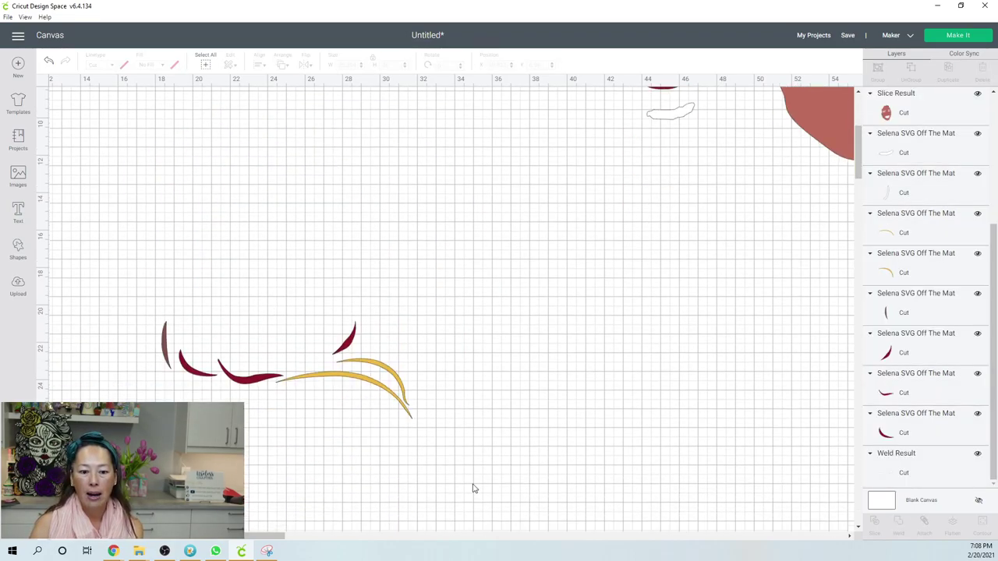
drag(486, 479, 120, 308)
key(Delete)
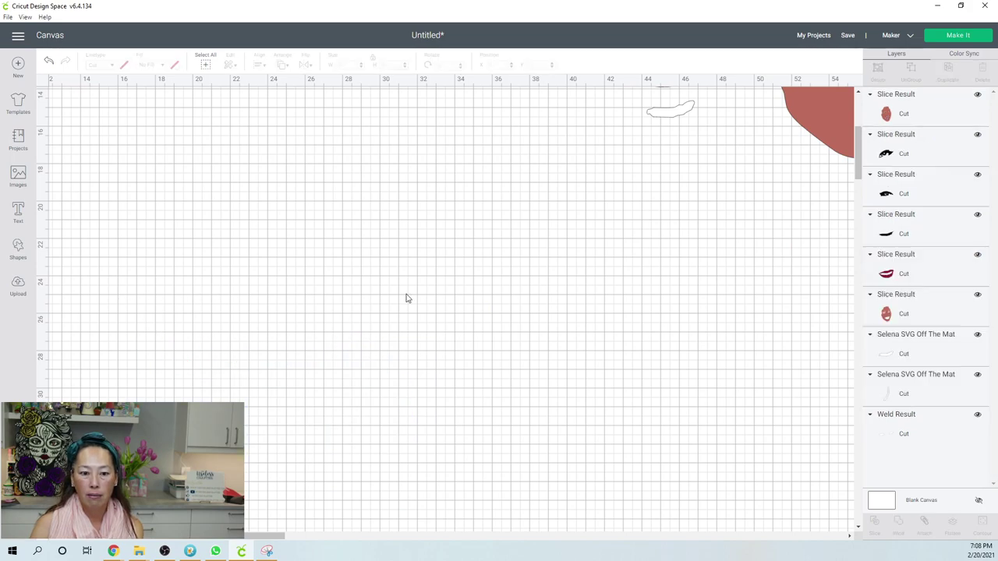
Step: Insert the uploaded Selena portrait with the pink circle background from the full list of uploads
scroll(641, 260, up, 7)
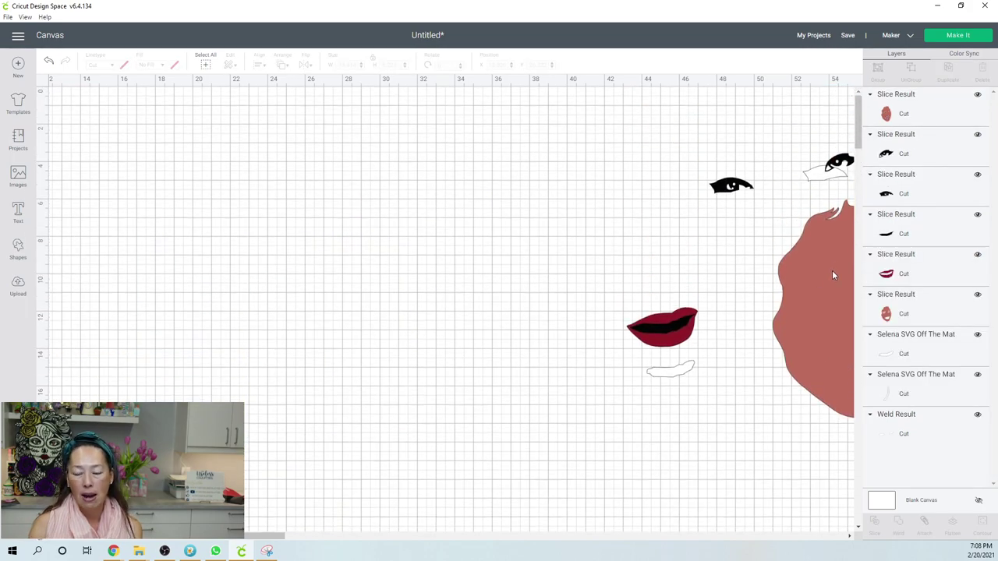
click(17, 287)
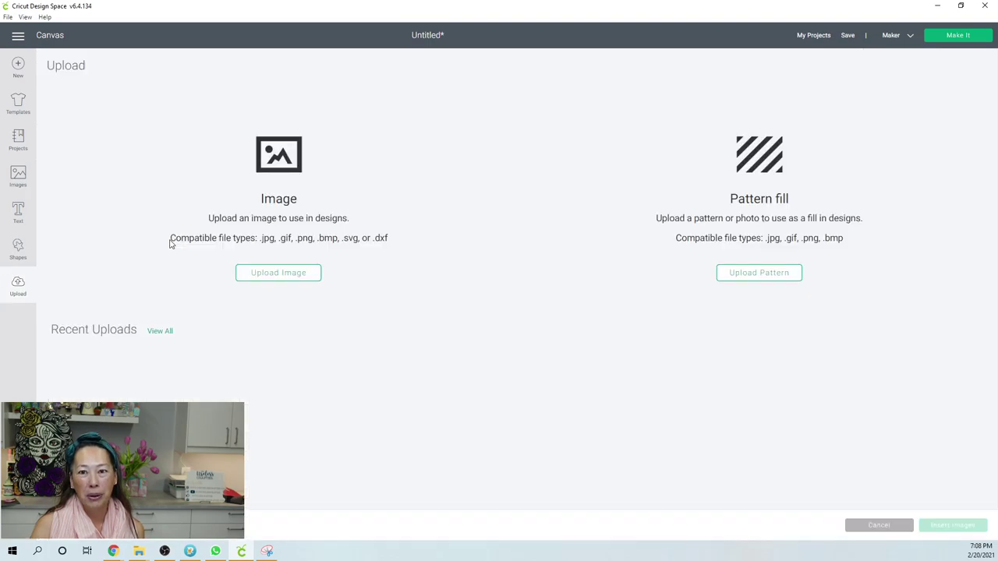
scroll(340, 287, down, 2)
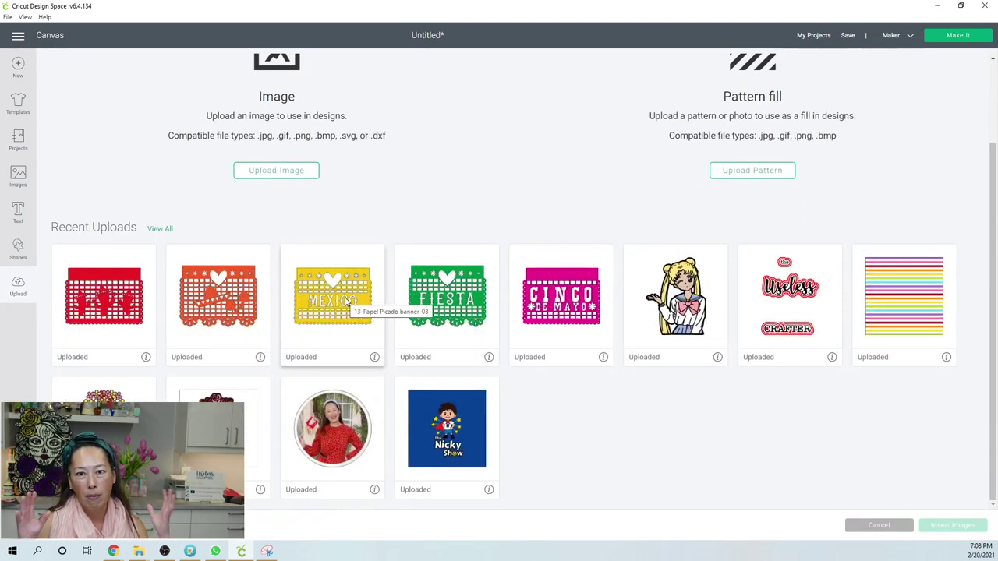
click(160, 229)
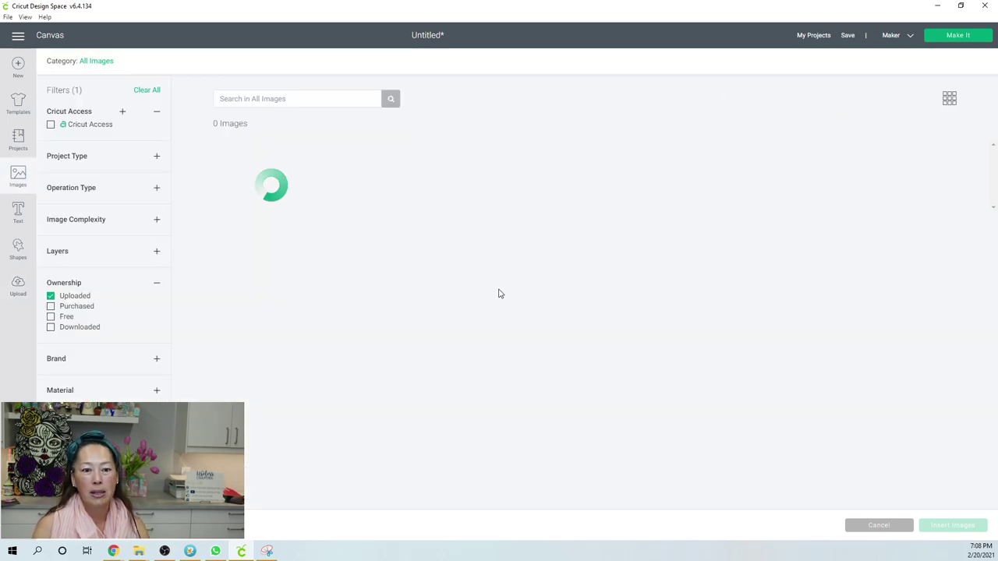
scroll(500, 294, down, 3)
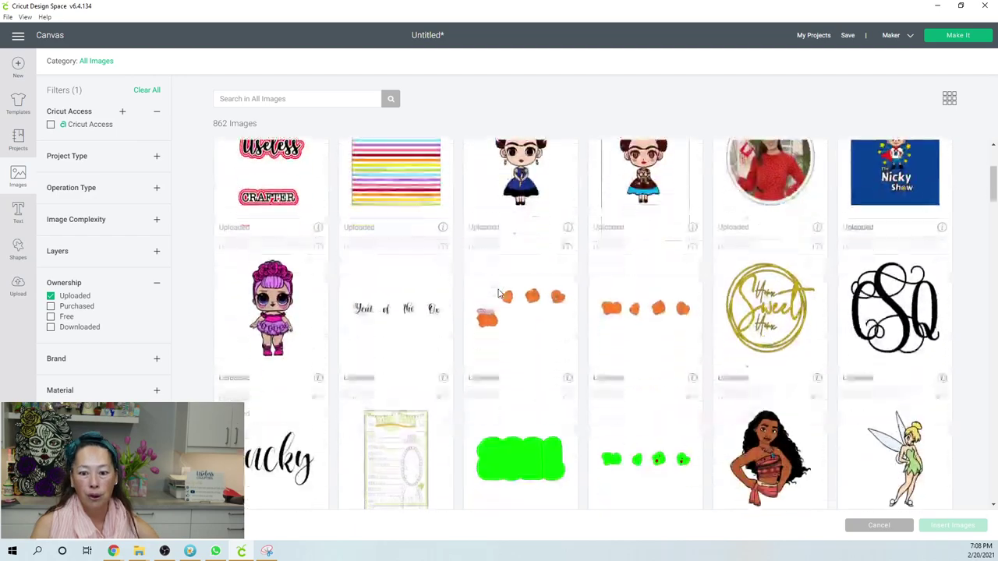
scroll(500, 294, down, 3)
click(786, 345)
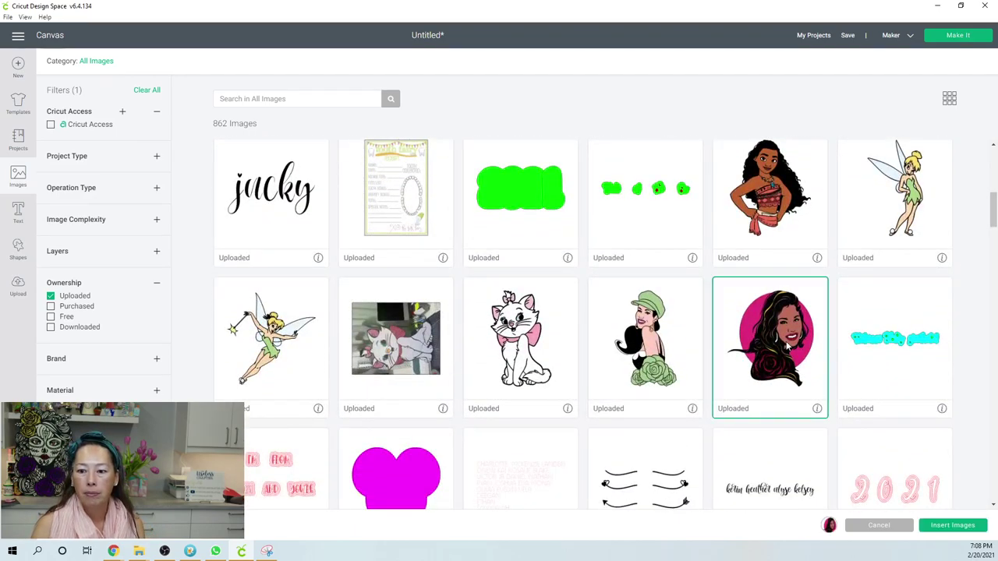
click(964, 527)
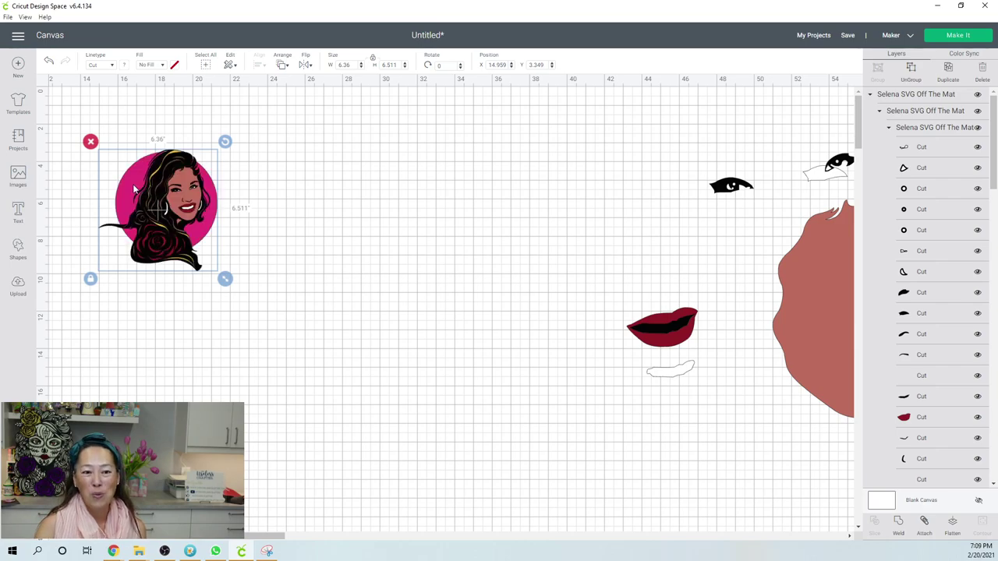
Step: Set the height of the newly inserted Selena portrait to 26 inches
click(392, 64)
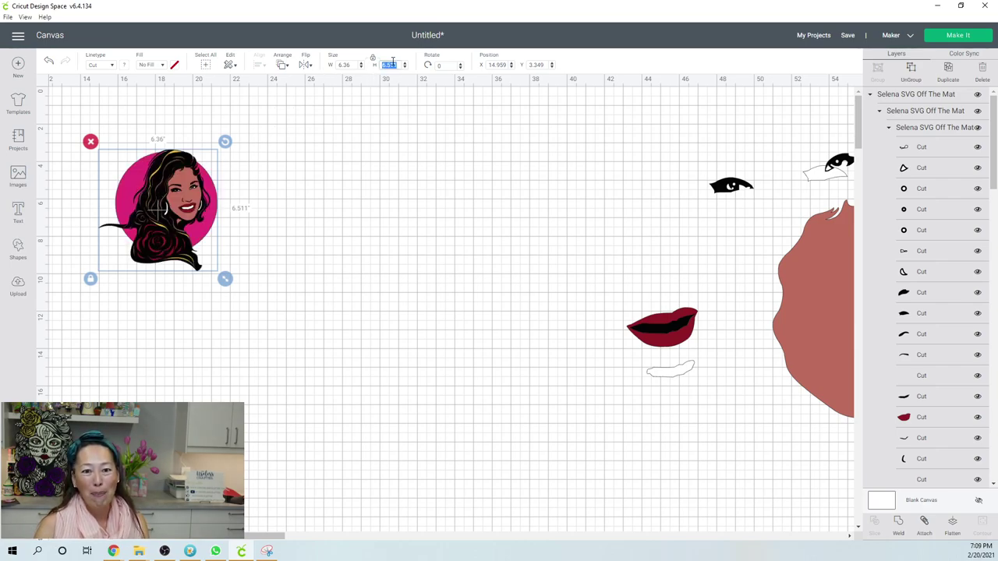
text(26)
key(Tab)
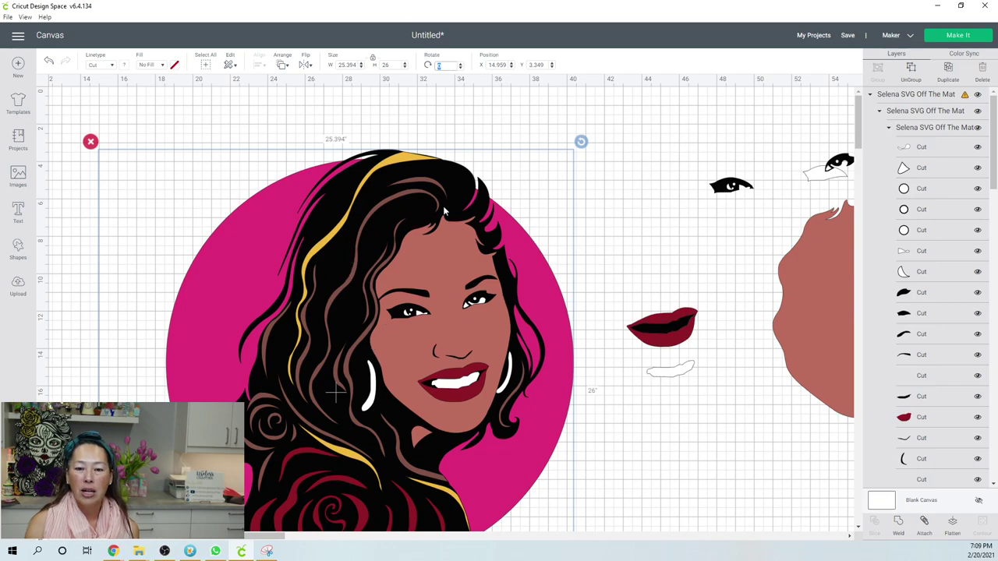
scroll(473, 354, down, 4)
scroll(531, 399, down, 3)
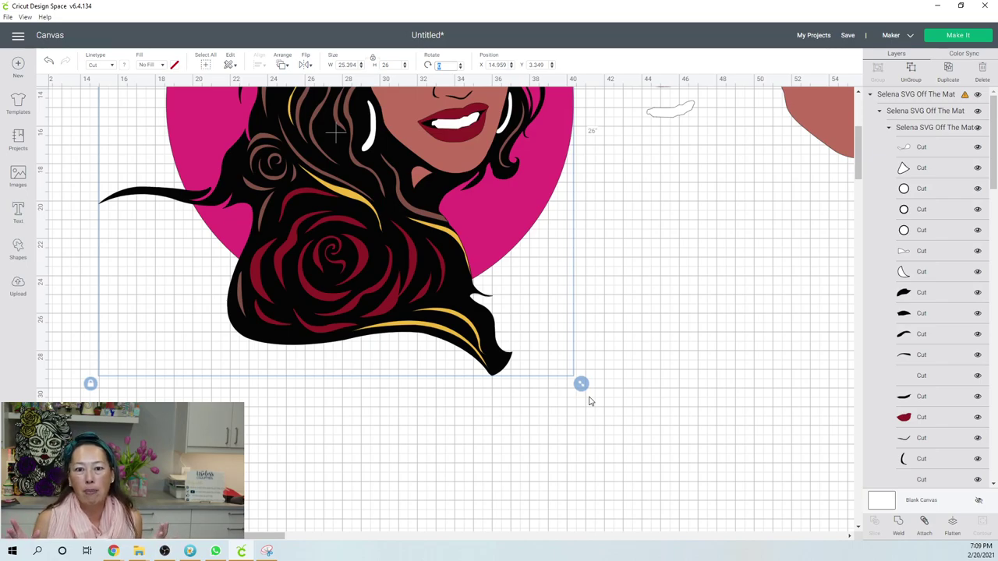
scroll(589, 401, up, 4)
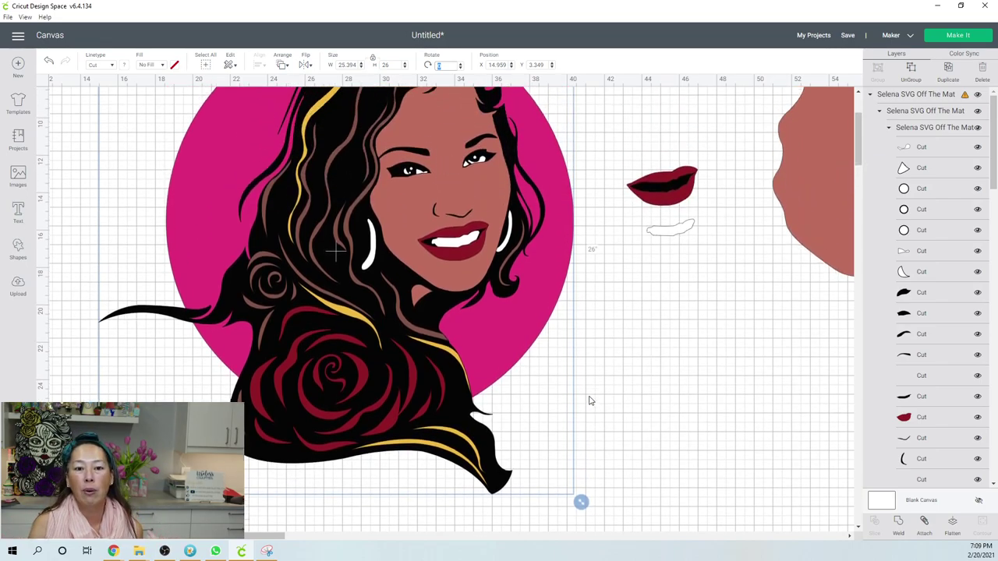
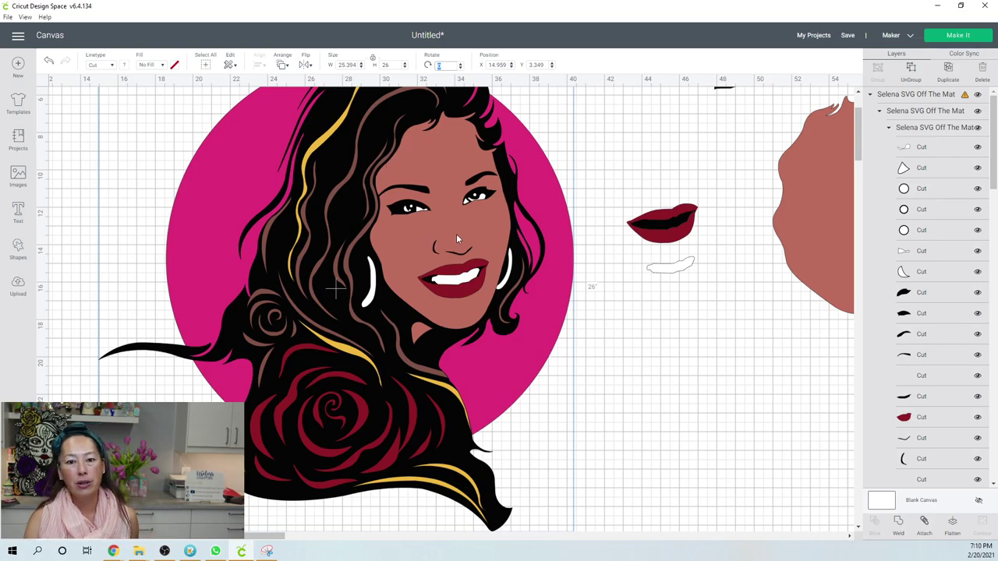
Step: Ungroup the enlarged Selena portrait and select its remaining nested group
click(912, 70)
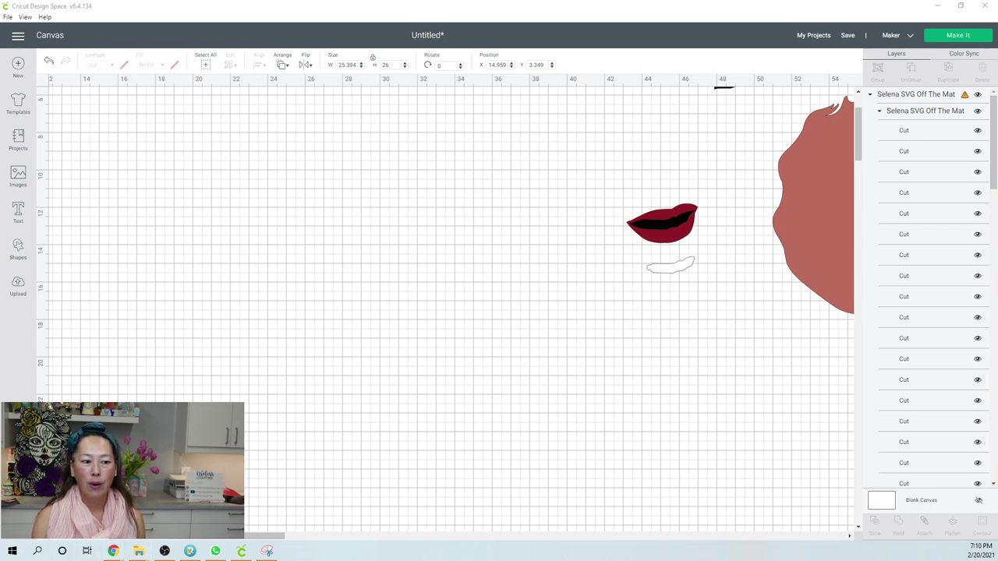
click(349, 456)
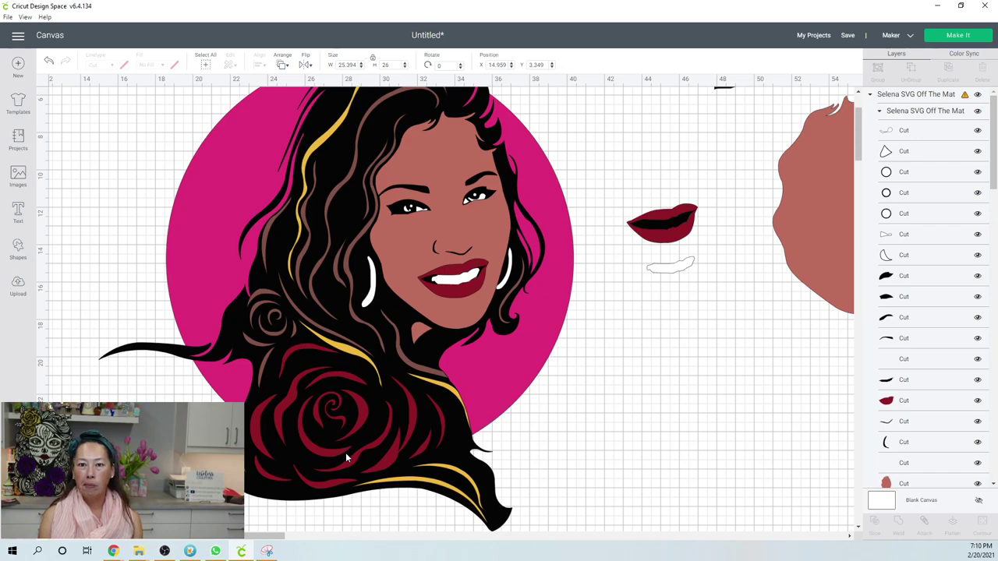
scroll(345, 452, up, 3)
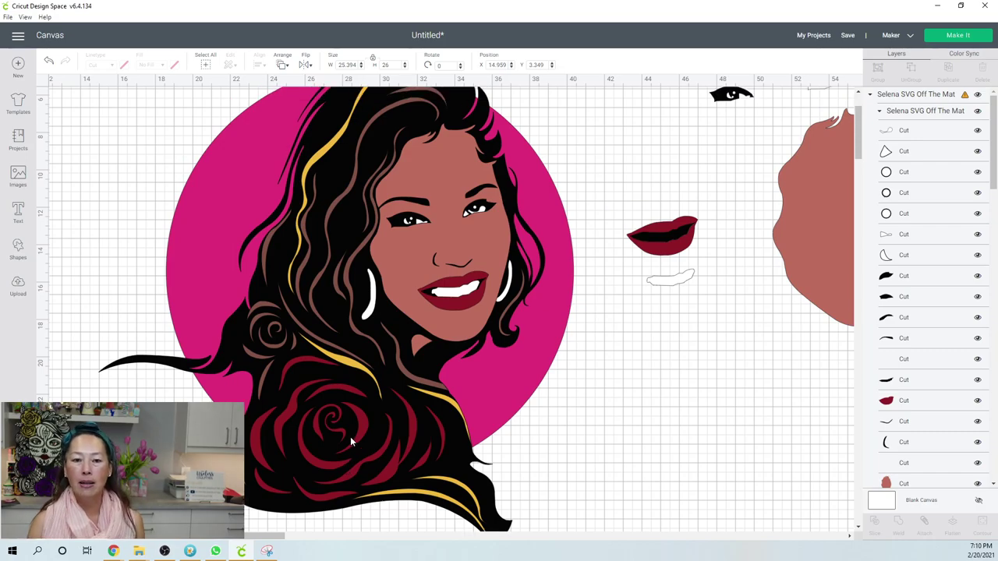
click(456, 269)
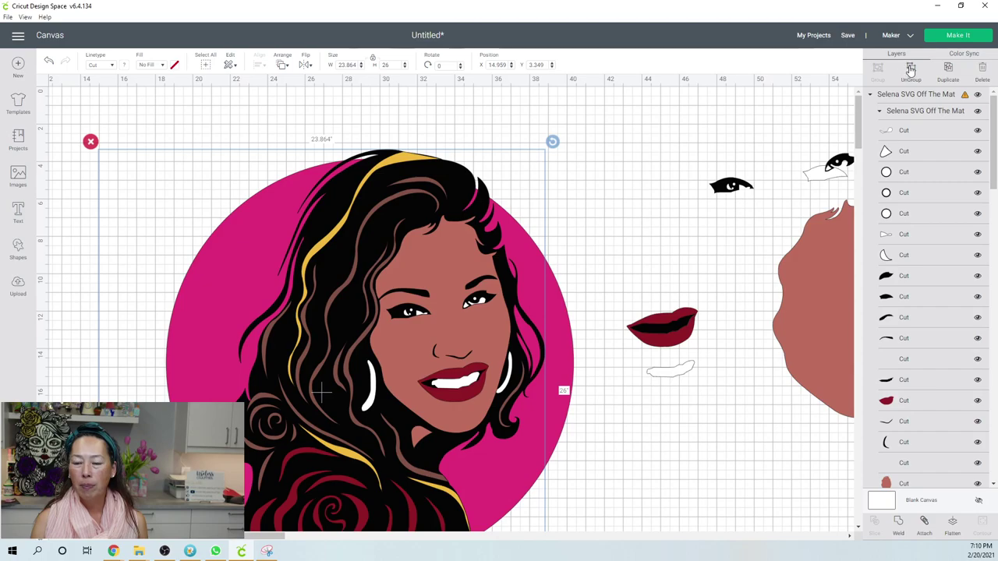
Step: Ungroup the portrait and weld the group of facial features into a single face shape
key(ctrl+z)
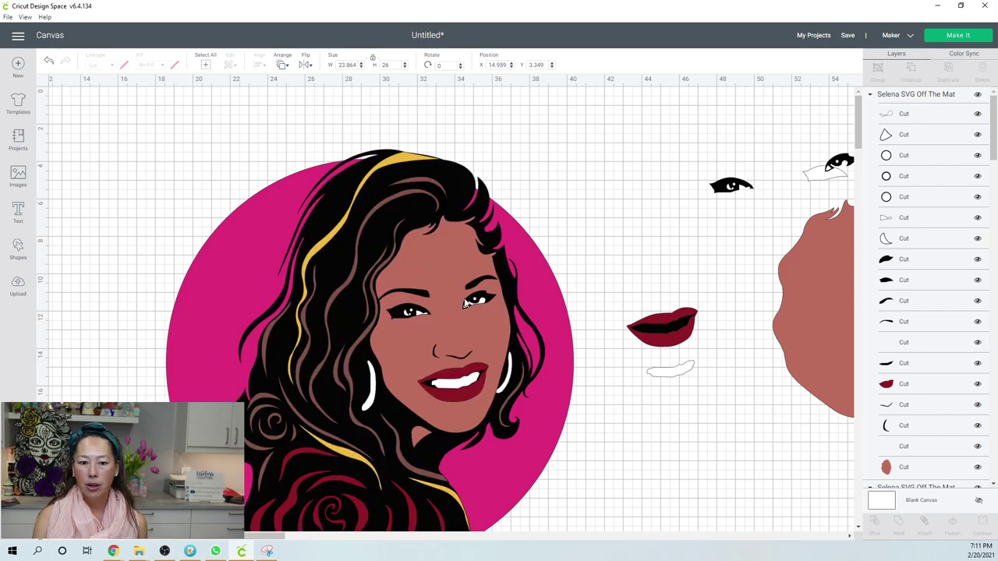
click(466, 304)
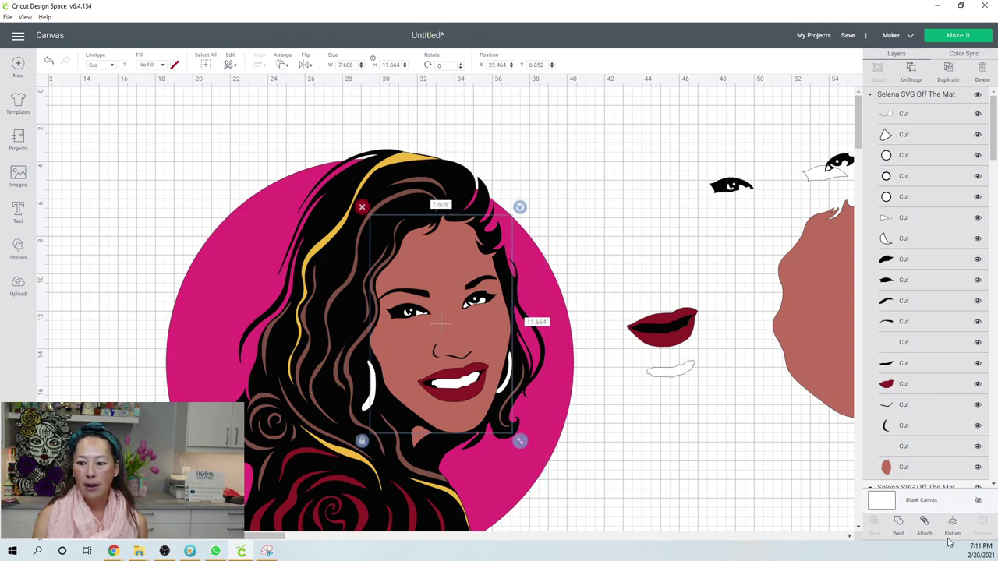
click(903, 525)
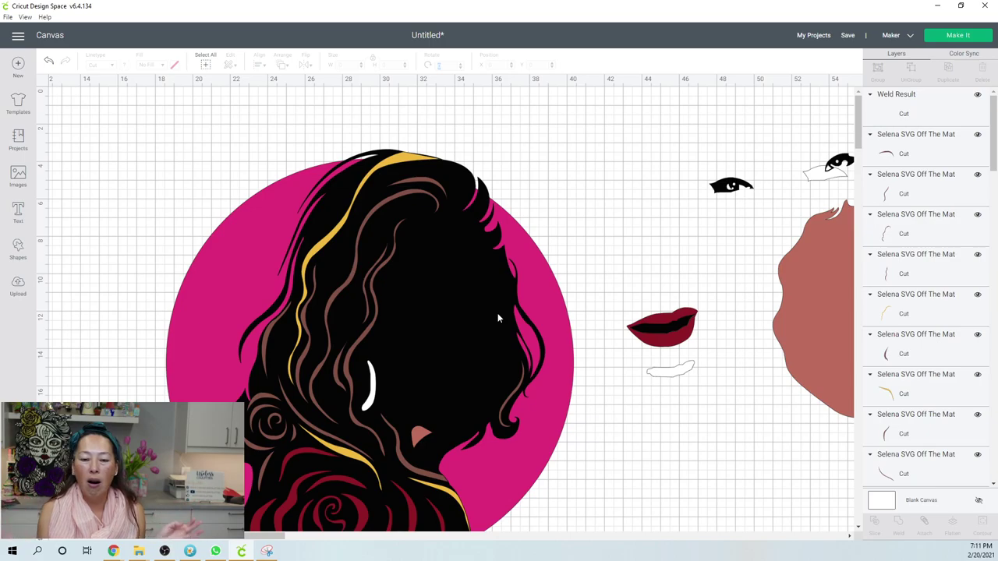
Step: Slice the welded face shape out of the black hair silhouette
click(450, 296)
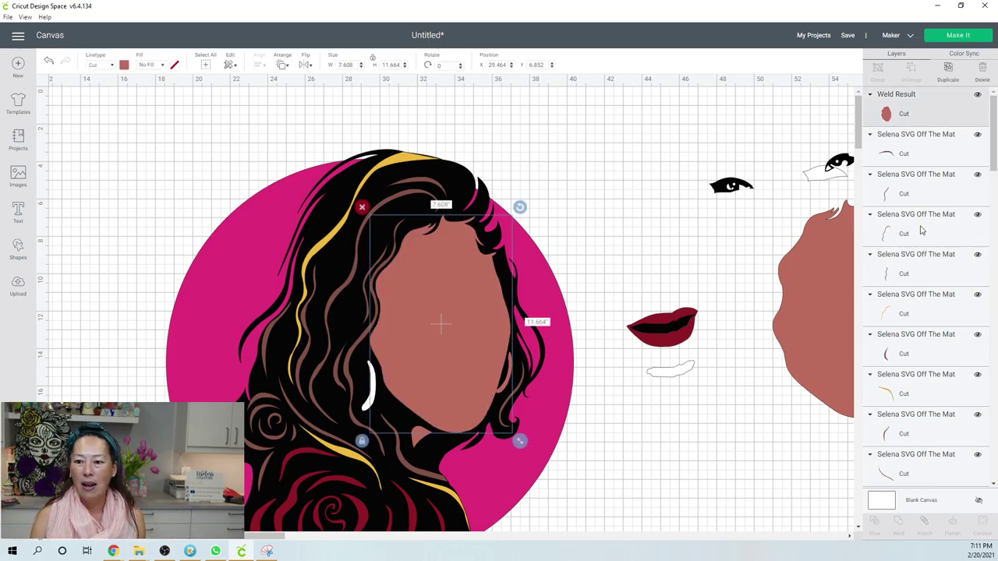
scroll(920, 230, down, 10)
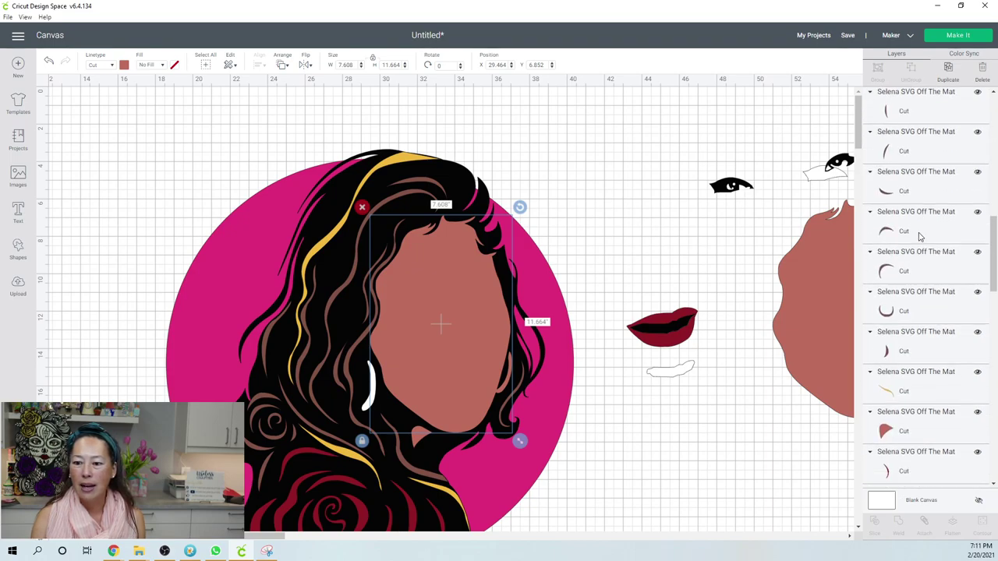
scroll(920, 237, down, 10)
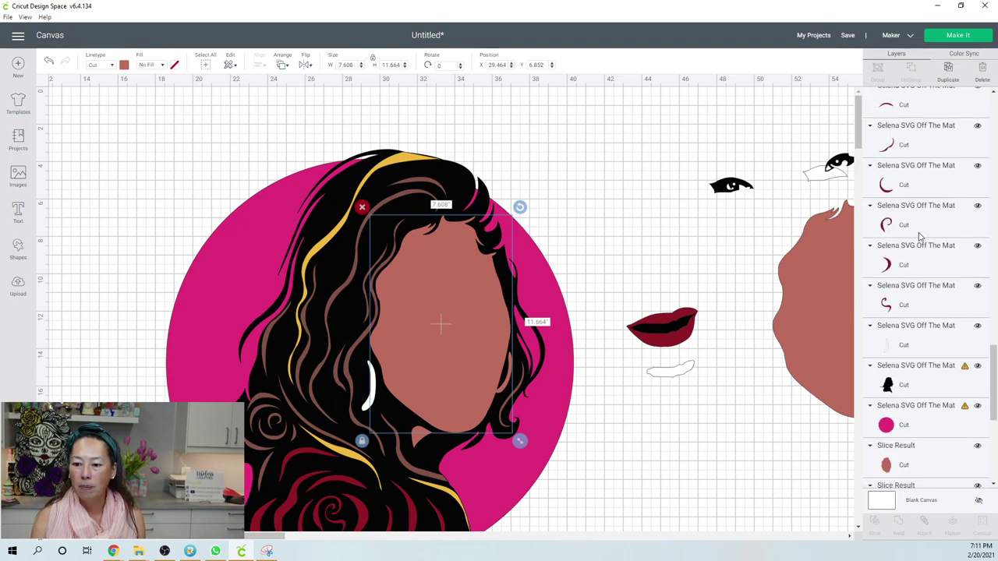
scroll(921, 236, down, 2)
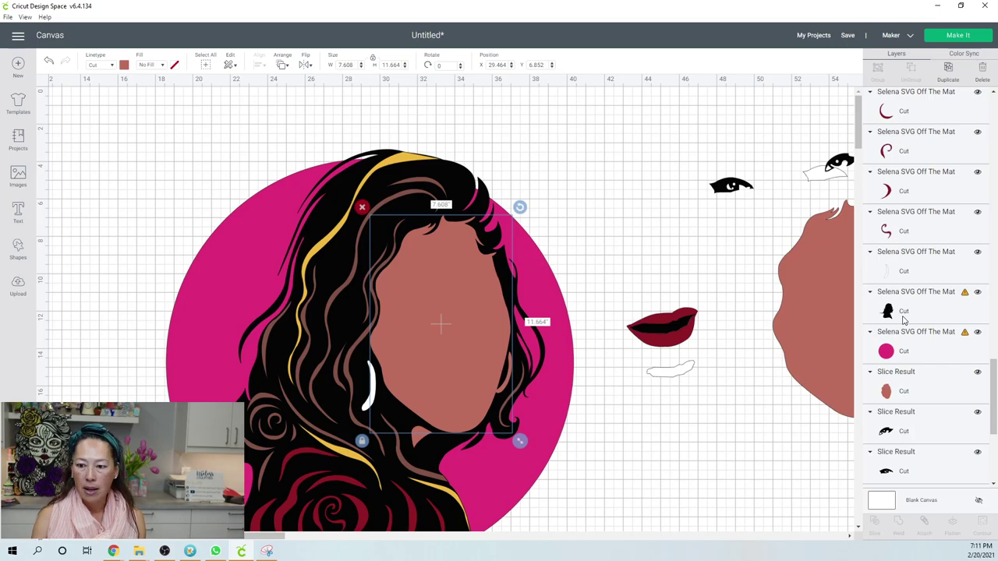
click(903, 316)
click(874, 523)
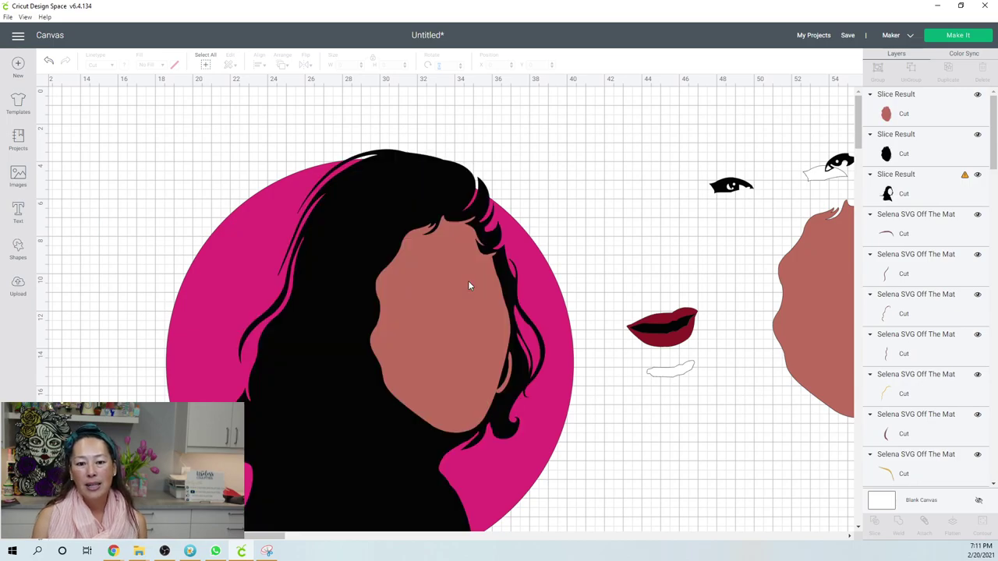
Step: Move the sliced skin-colored face off the hair, and delete both it and the black face-shaped cutout
click(468, 286)
drag(468, 286, 557, 328)
drag(632, 318, 758, 247)
click(404, 318)
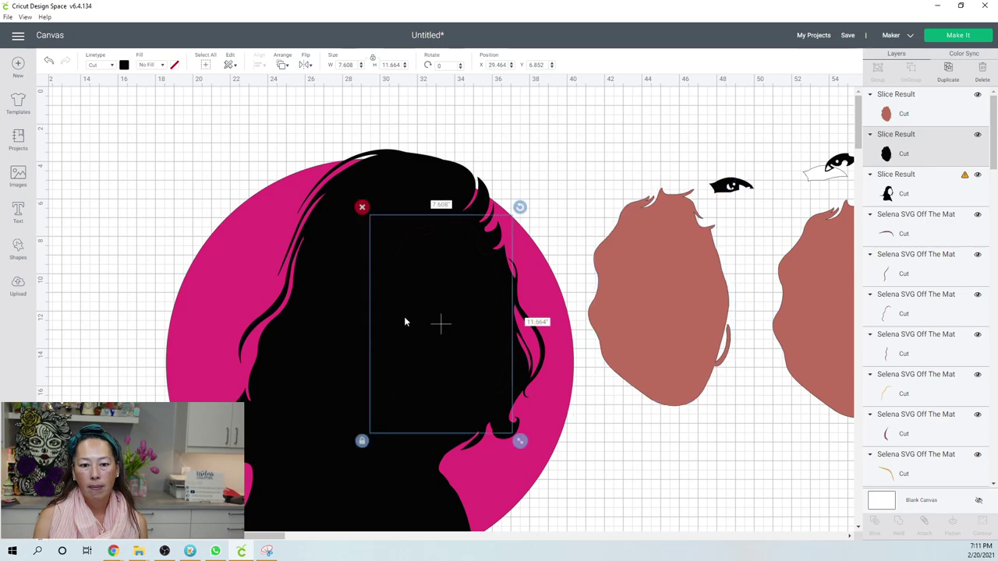
drag(422, 319, 648, 334)
key(Delete)
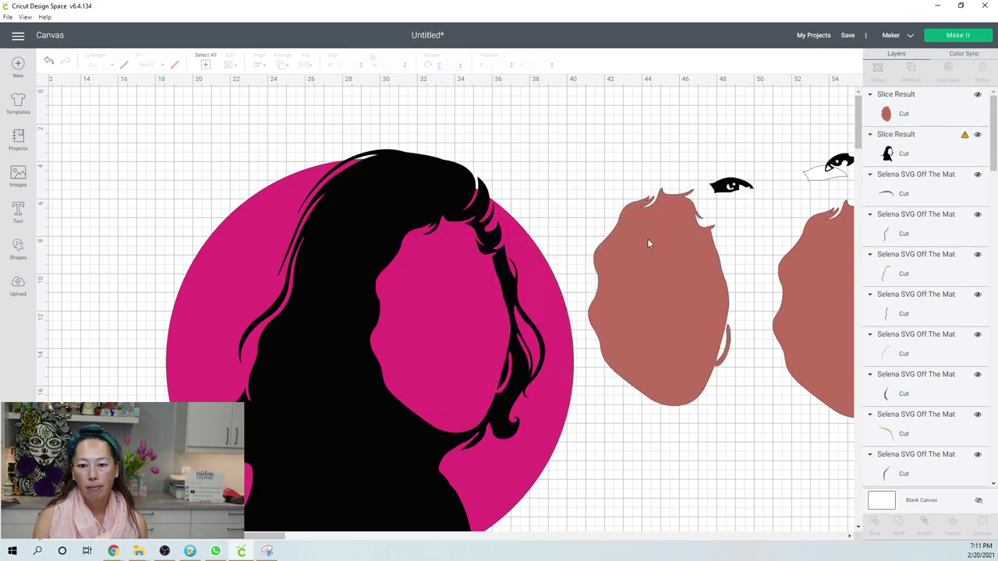
click(647, 244)
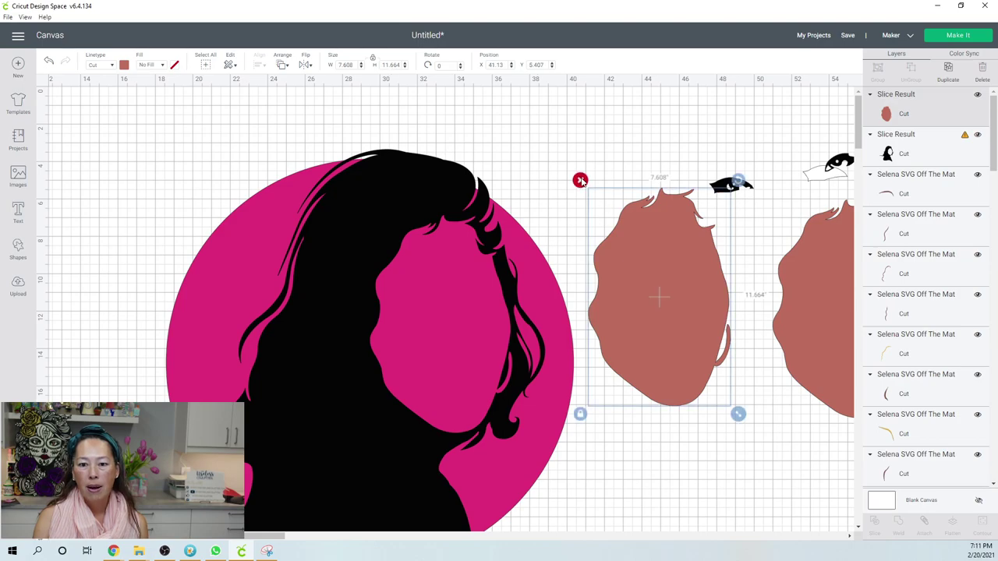
click(580, 180)
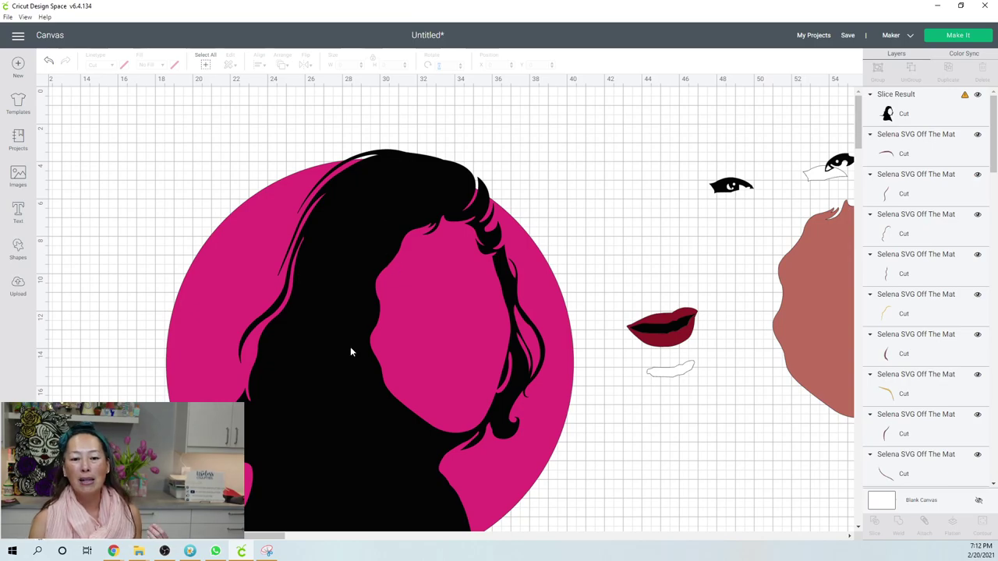
Step: Nudge the pink circle down behind the hair silhouette to a Y position of 4.61
scroll(414, 365, down, 5)
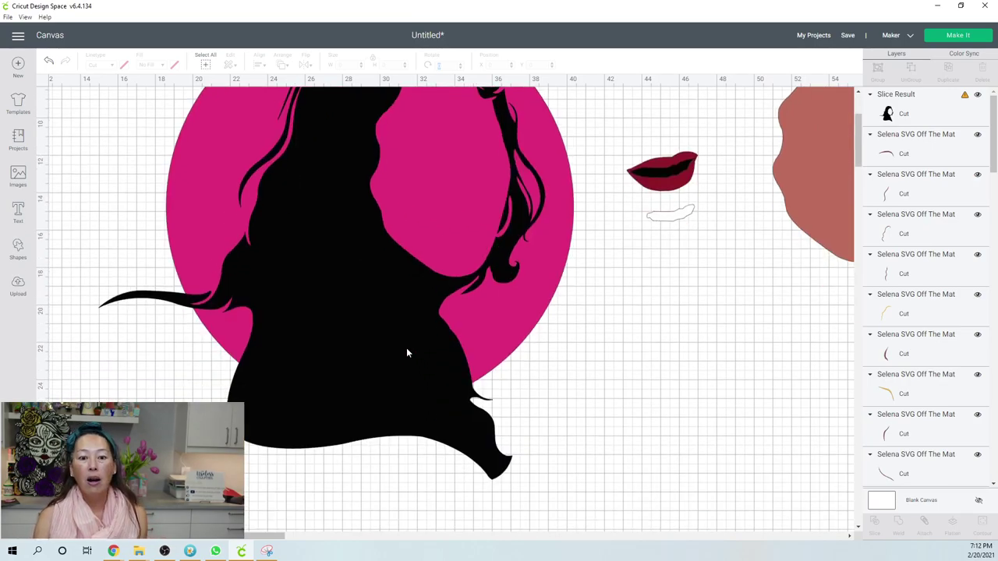
click(344, 271)
scroll(344, 271, up, 5)
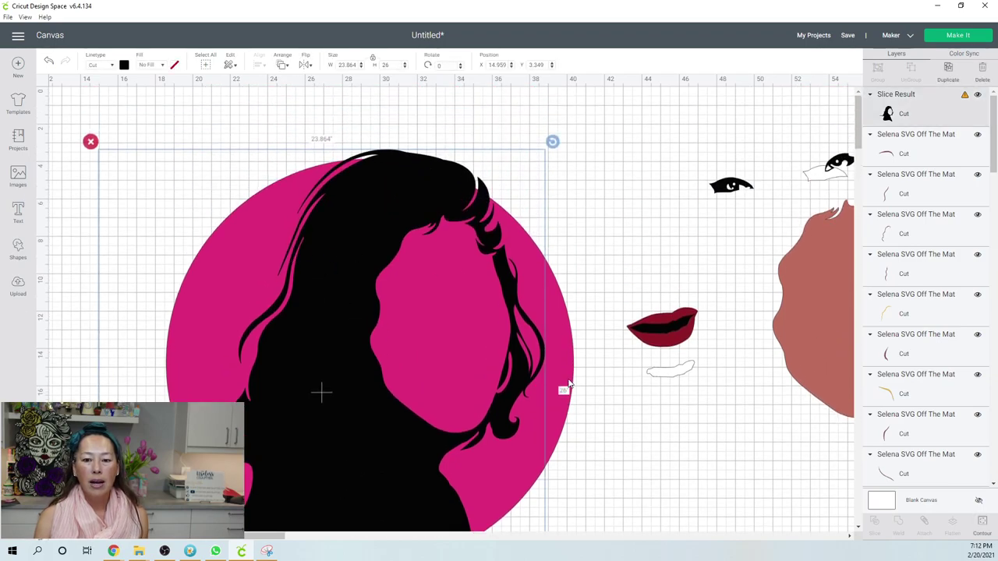
click(569, 386)
key(Down)
key(Down)
key(Down)
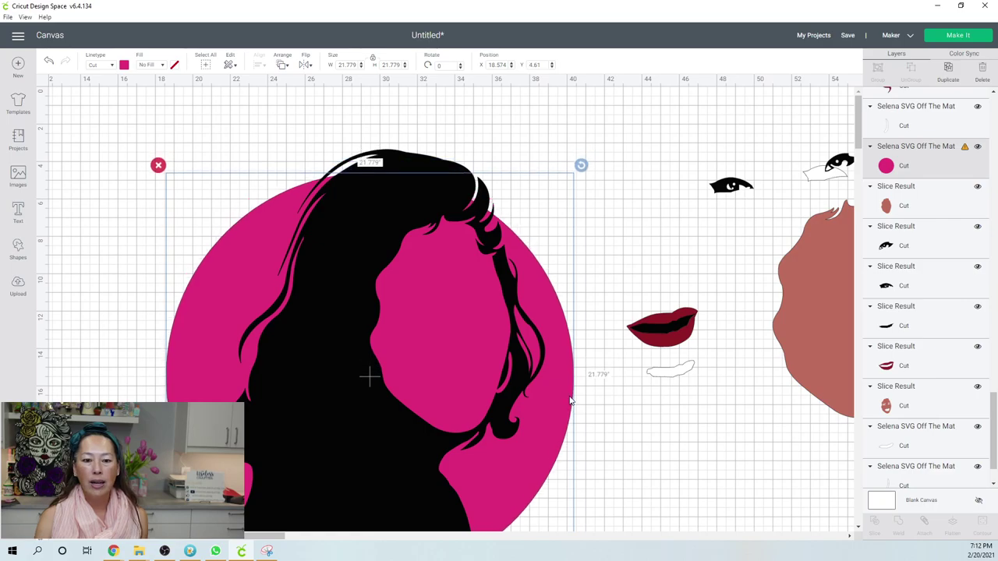
scroll(570, 401, down, 3)
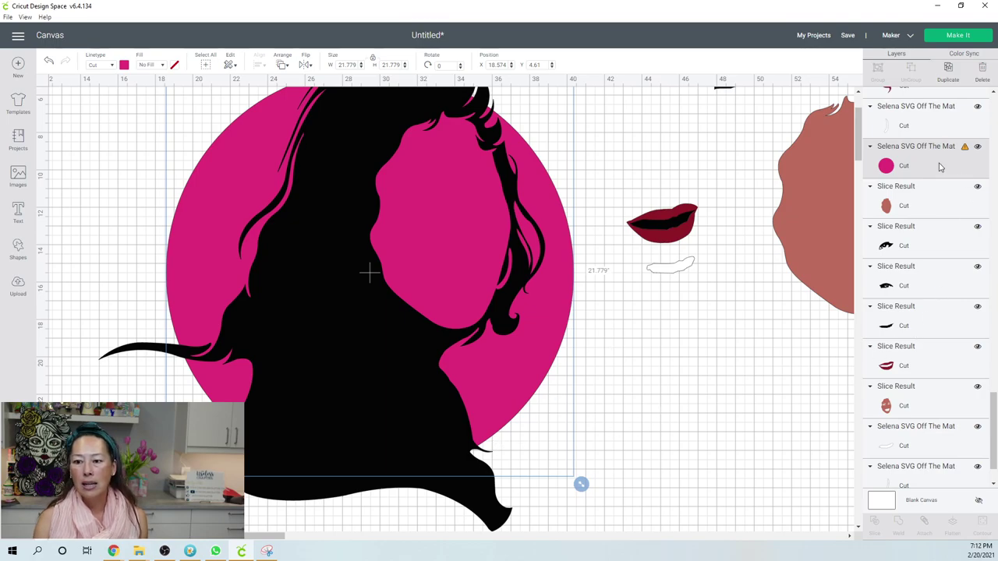
scroll(928, 172, up, 3)
scroll(926, 173, down, 1)
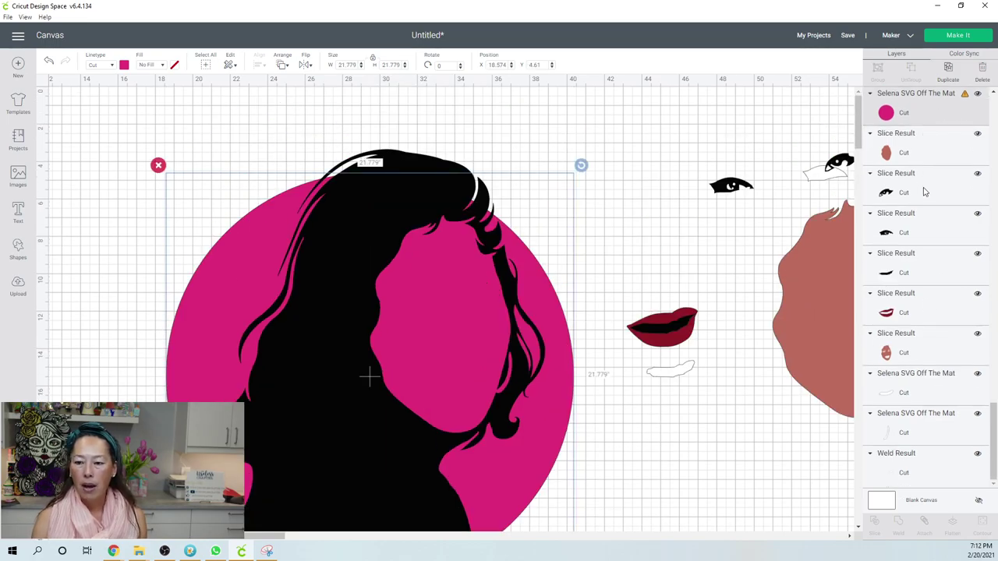
scroll(925, 188, up, 4)
scroll(925, 191, up, 10)
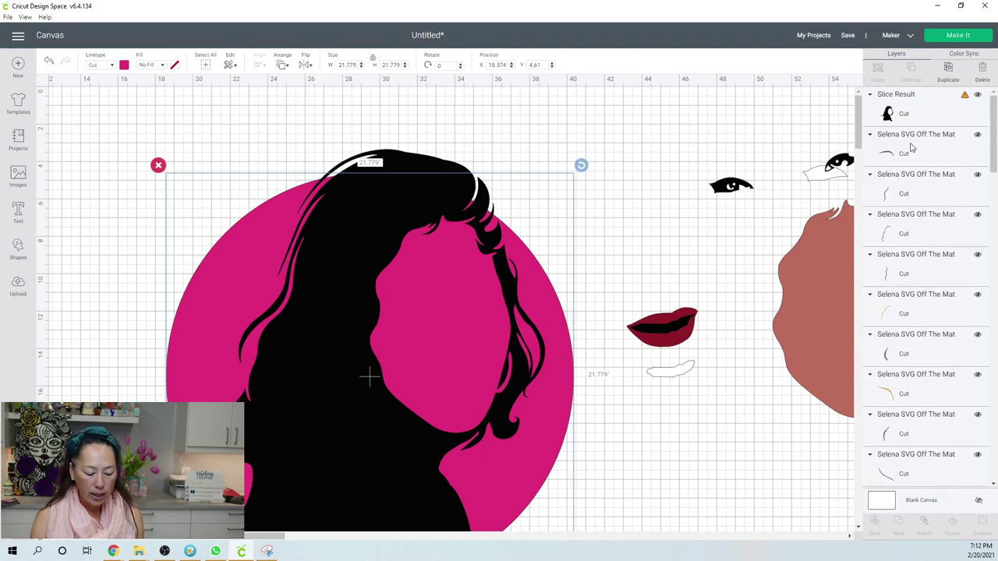
click(917, 113)
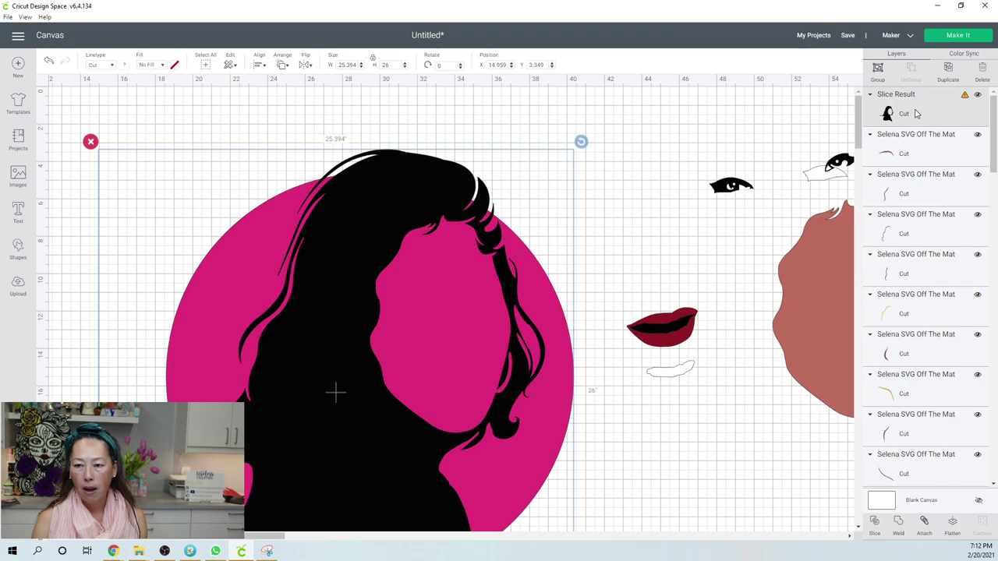
scroll(892, 112, down, 1)
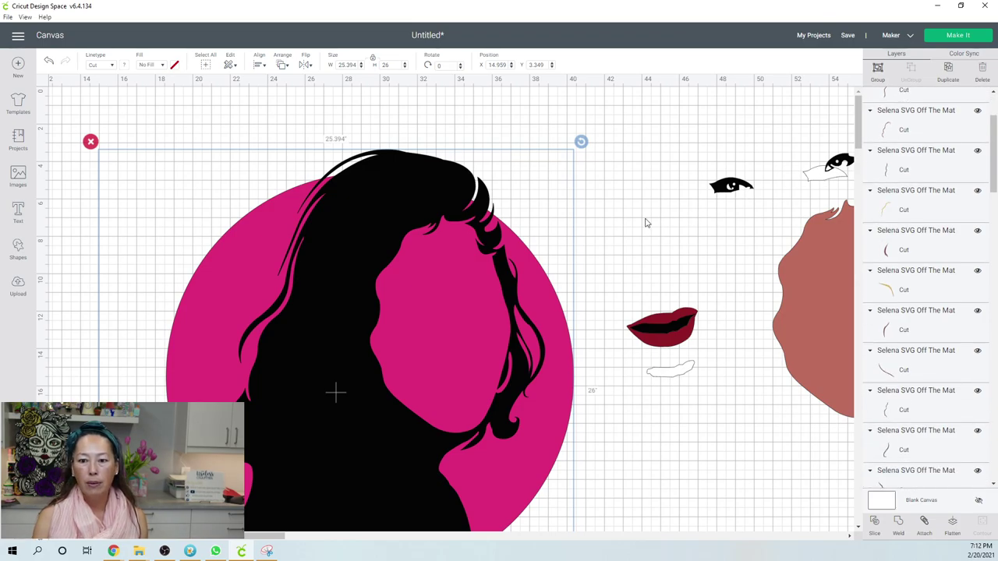
scroll(645, 223, down, 3)
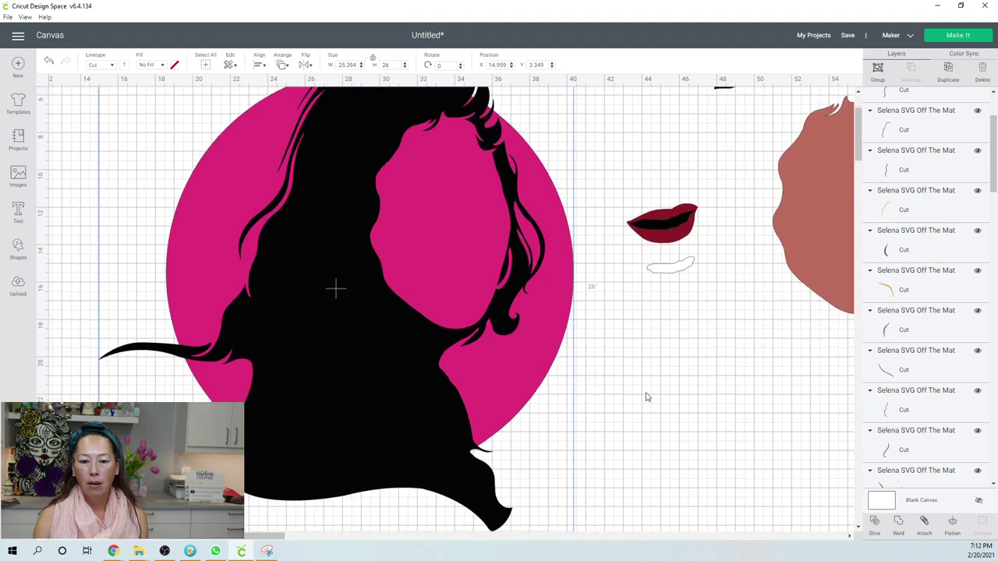
click(644, 435)
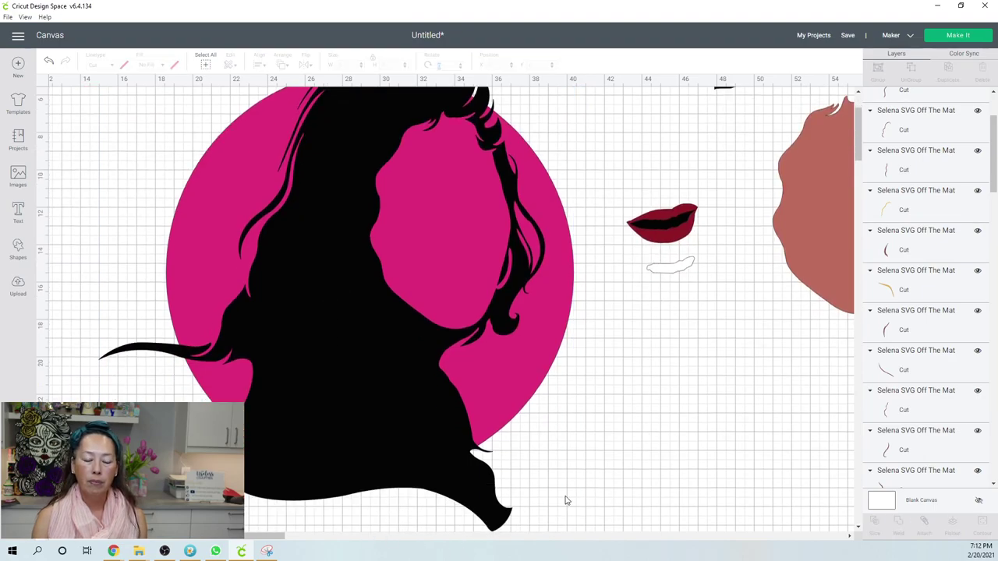
Step: Duplicate the hair silhouette and pink circle together with all their detail pieces, and weld the copies into one shape
scroll(557, 498, down, 3)
scroll(542, 495, down, 2)
drag(539, 455, 208, 96)
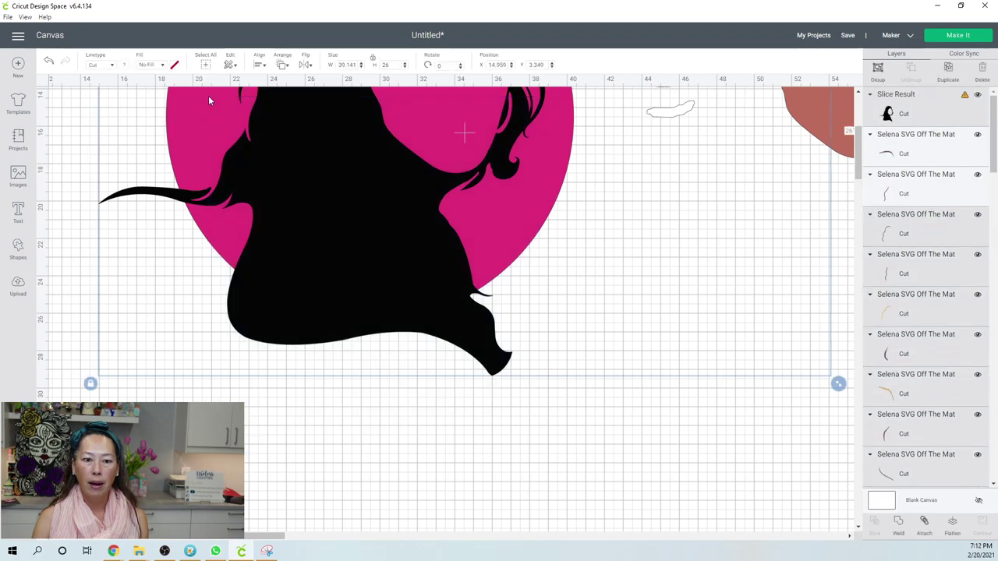
click(949, 70)
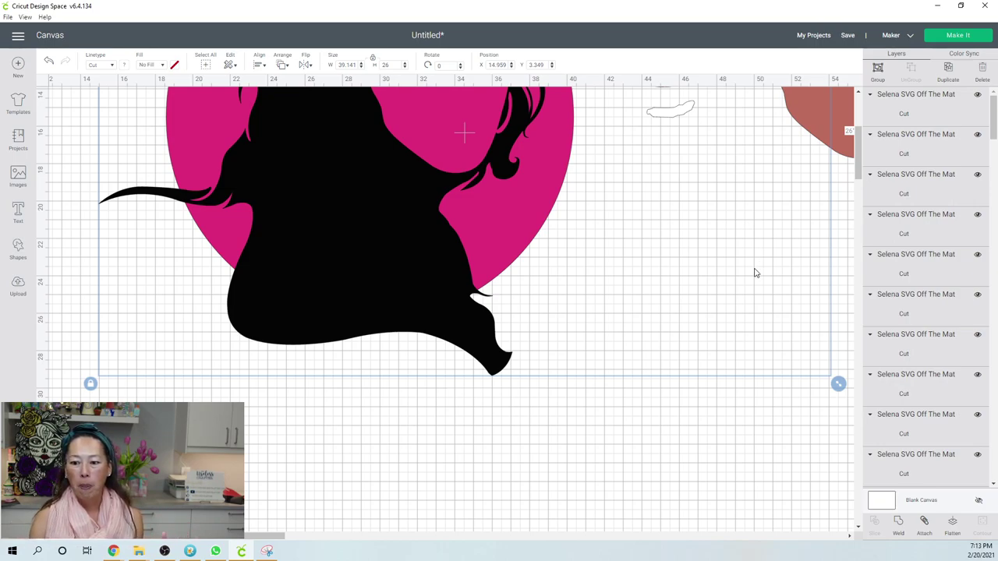
click(900, 524)
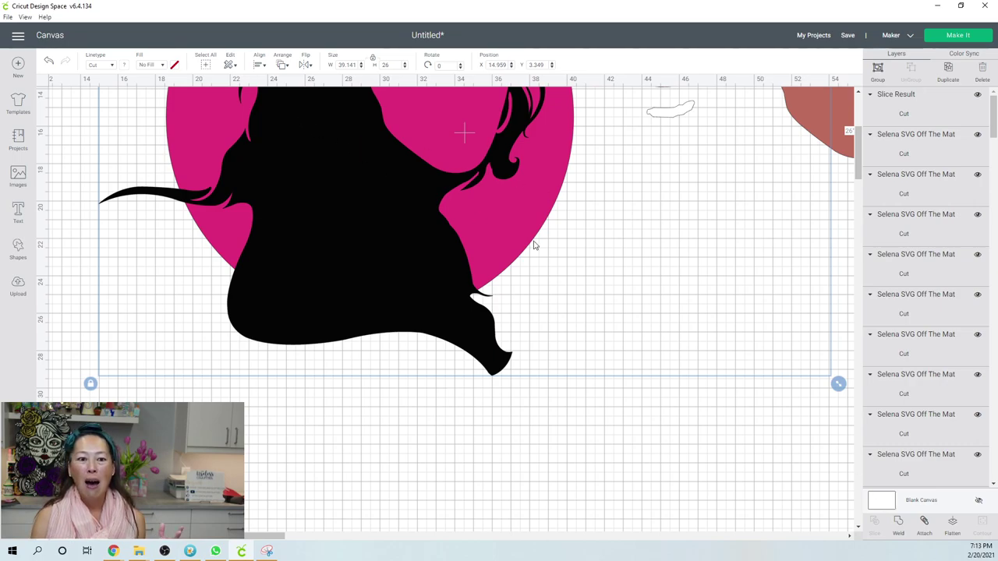
click(899, 524)
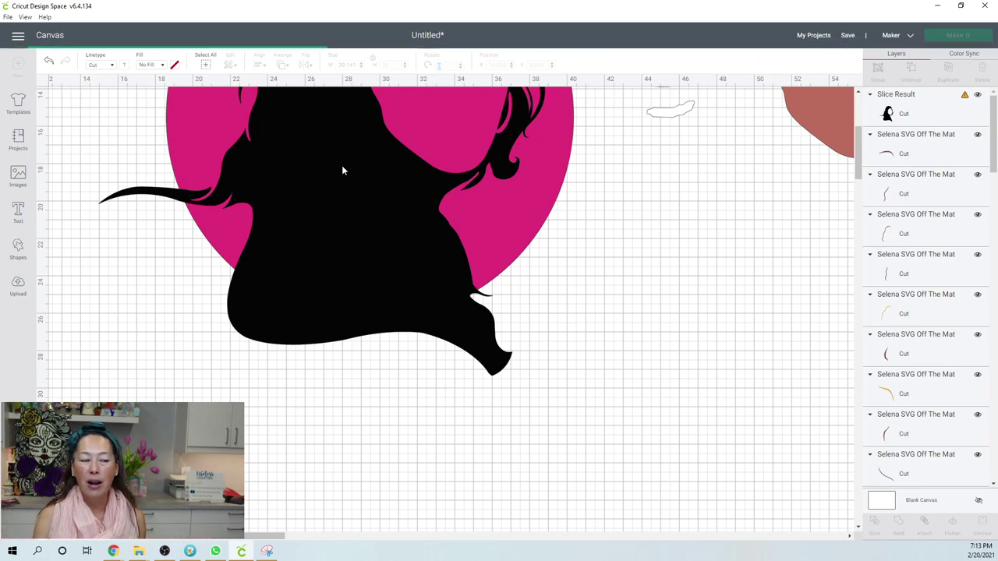
Step: Move the welded copy below the original artwork, to a Y position of about 30.7
scroll(342, 168, up, 2)
scroll(344, 183, up, 3)
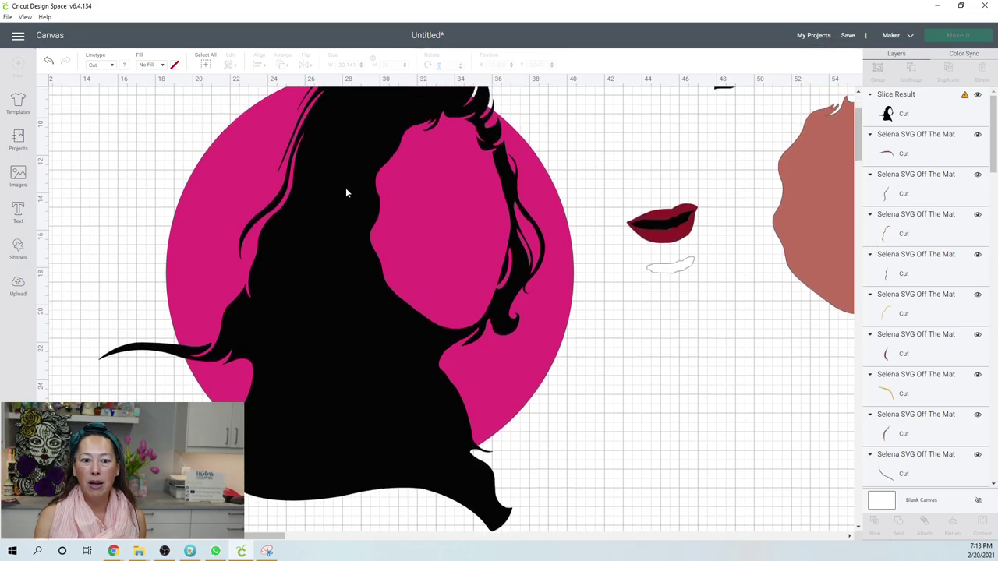
click(343, 191)
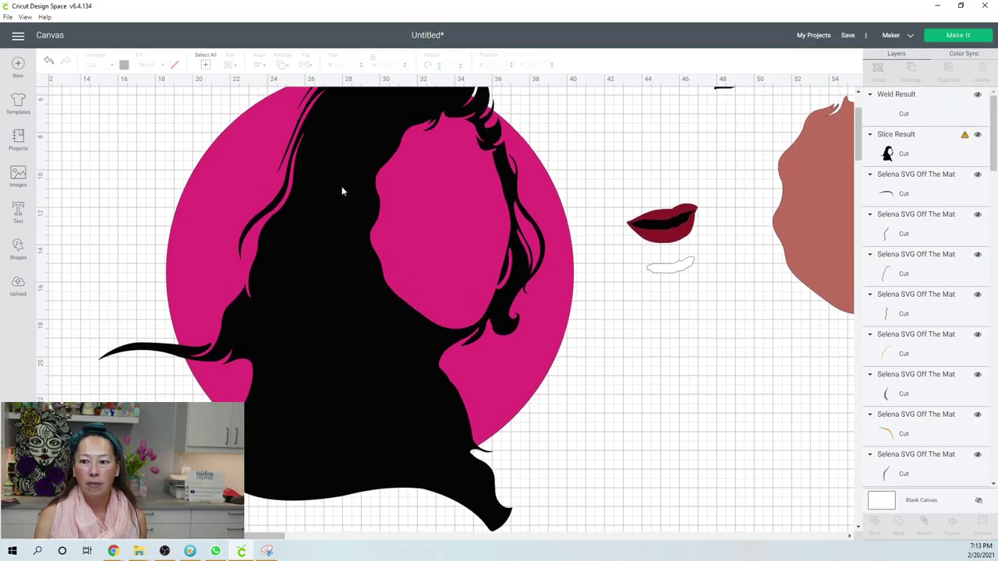
click(897, 117)
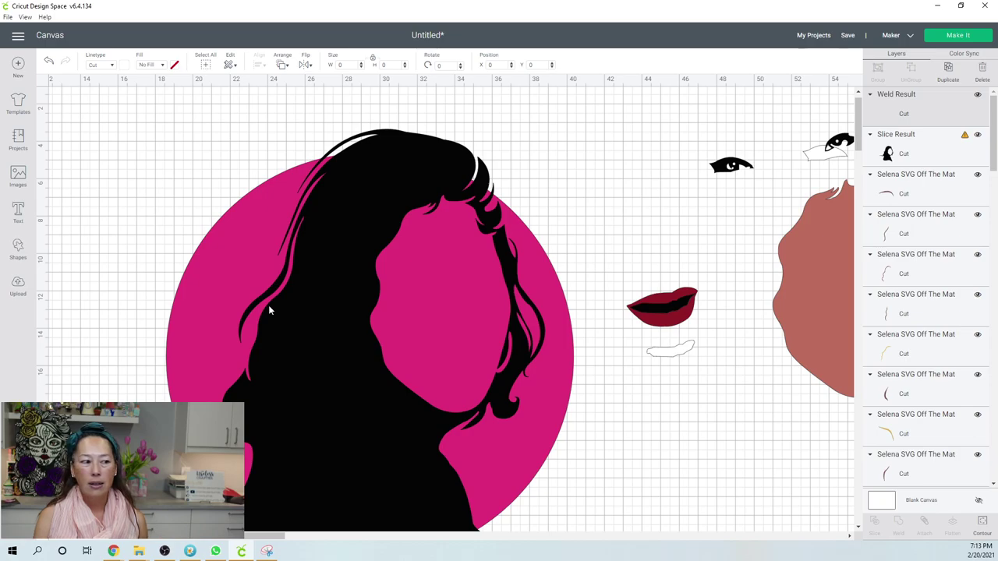
click(285, 244)
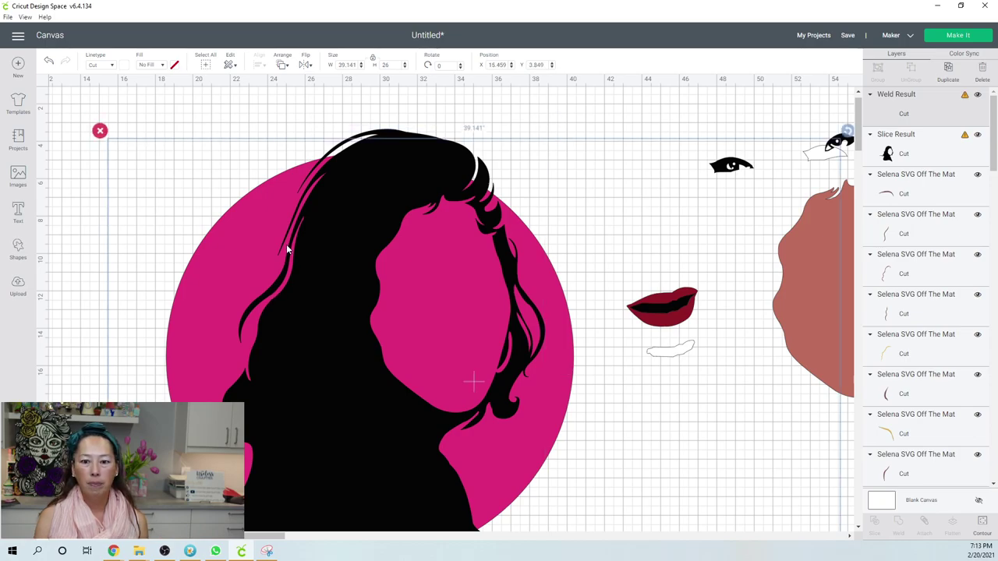
drag(305, 237, 356, 473)
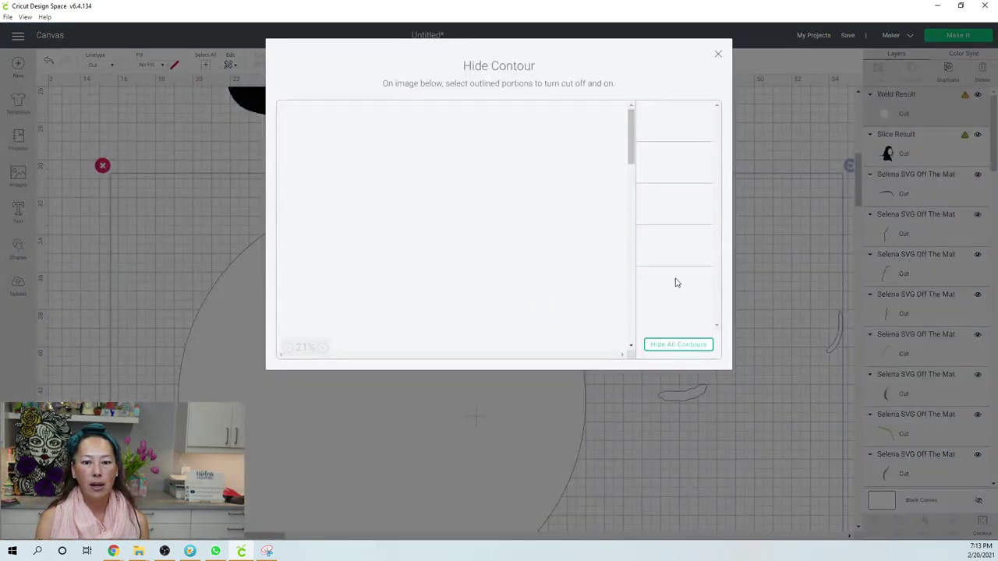
Step: Hide all contours of the welded copy, and check the solid backing outline from end to end
click(675, 347)
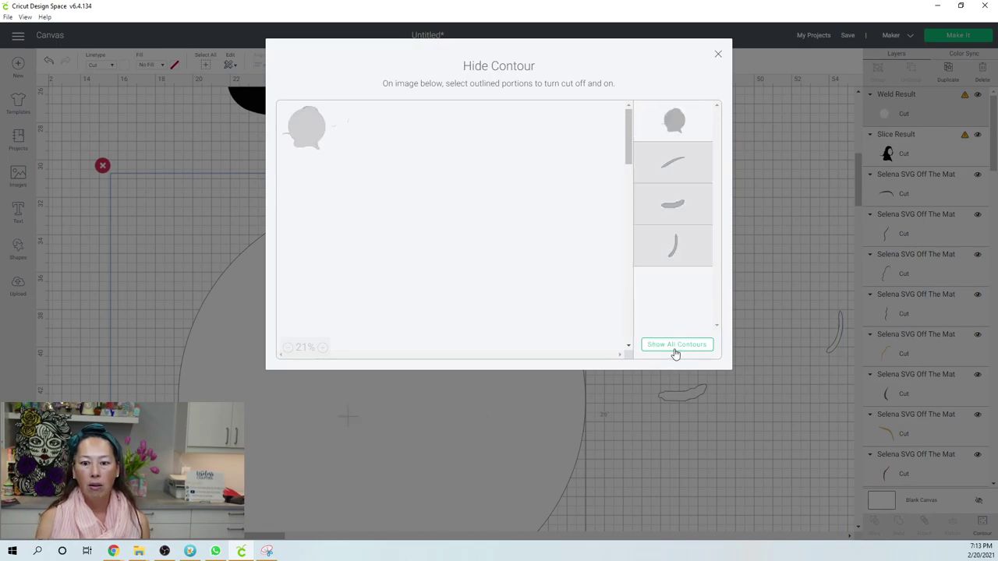
click(719, 56)
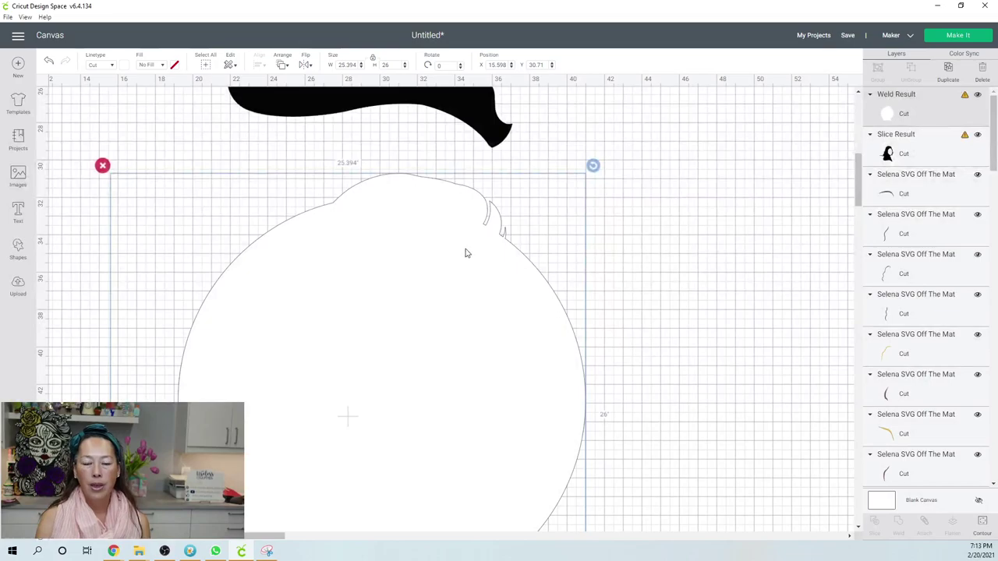
scroll(396, 342, down, 5)
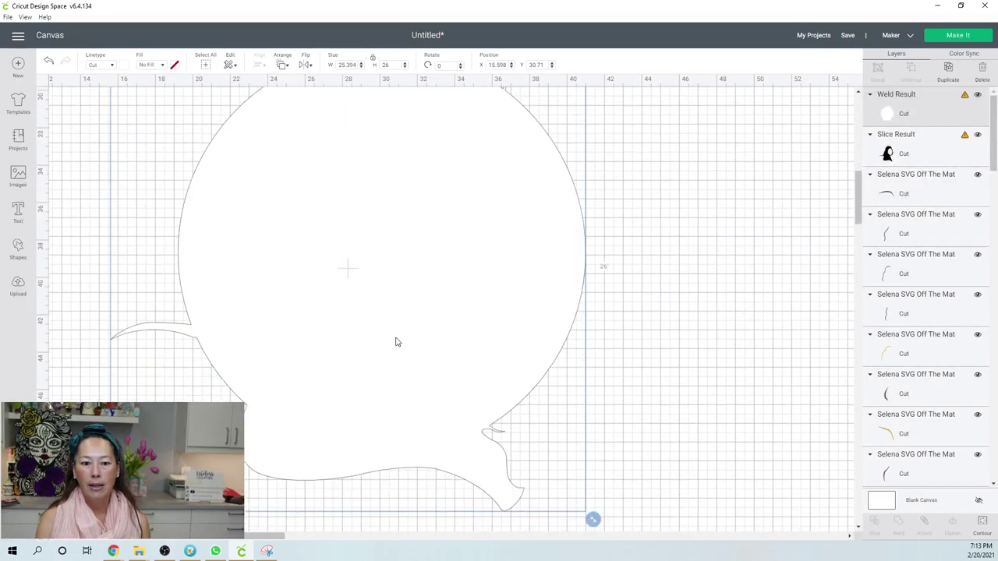
scroll(396, 342, up, 4)
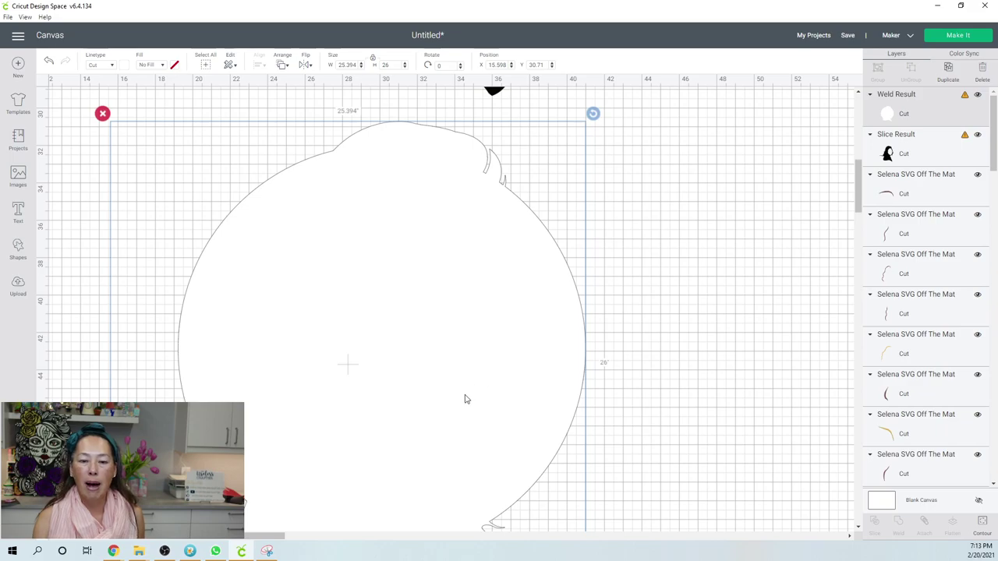
Step: Try moving the hair silhouette off the pink circle to expose the detail pieces, and undo the move
scroll(470, 396, up, 5)
scroll(470, 396, up, 6)
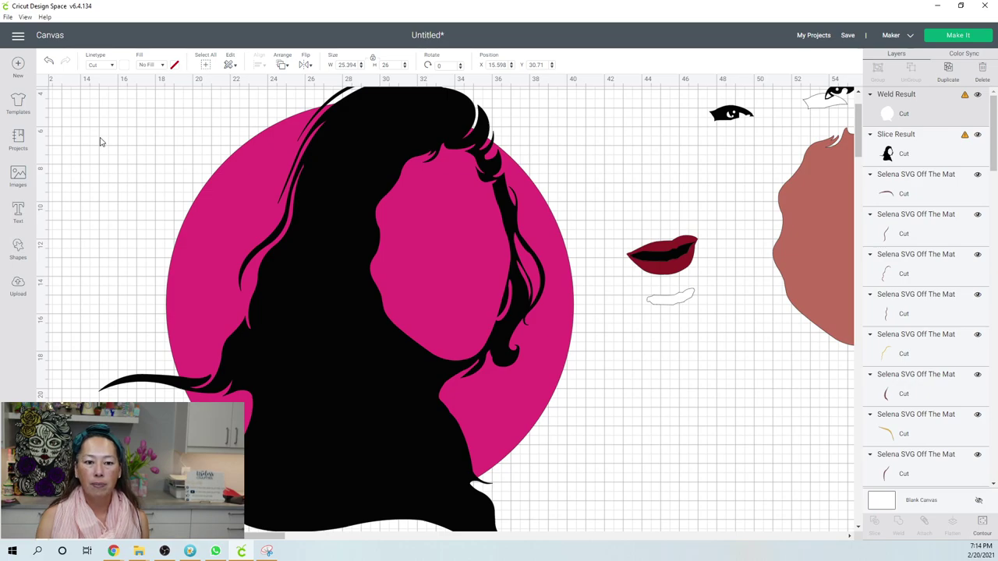
drag(316, 260, 534, 370)
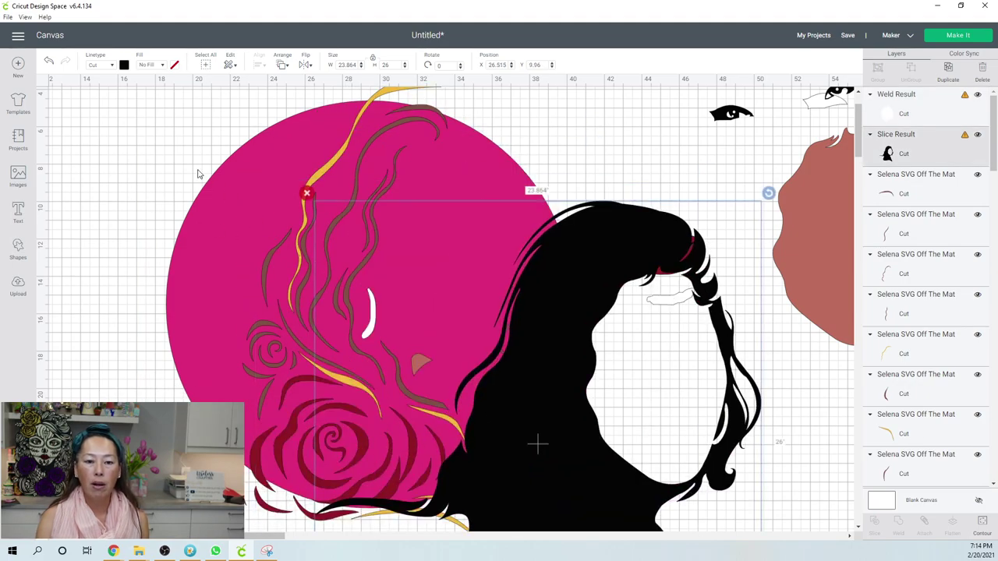
click(50, 62)
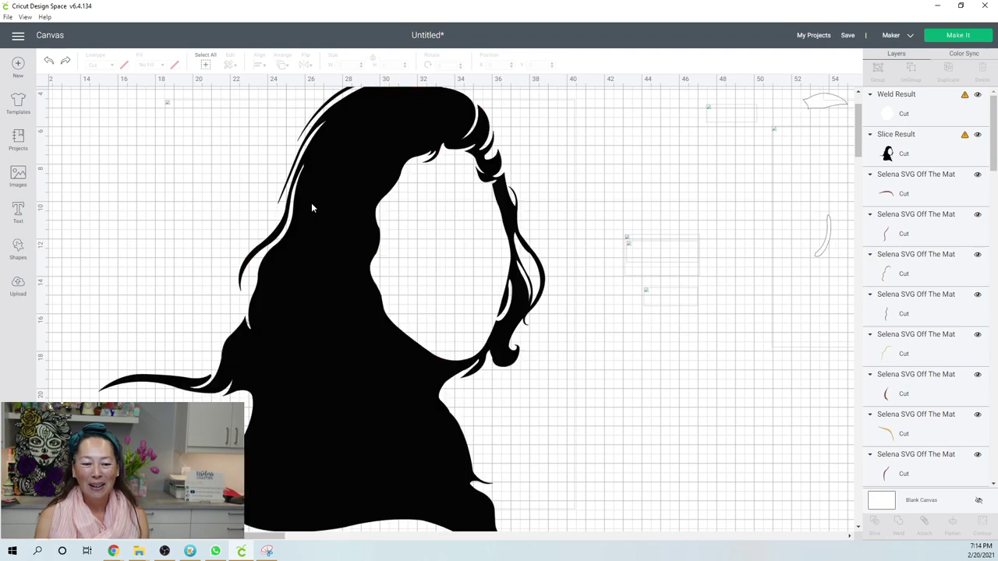
Step: Slice the black hair silhouette and the pink circle against each other
click(926, 152)
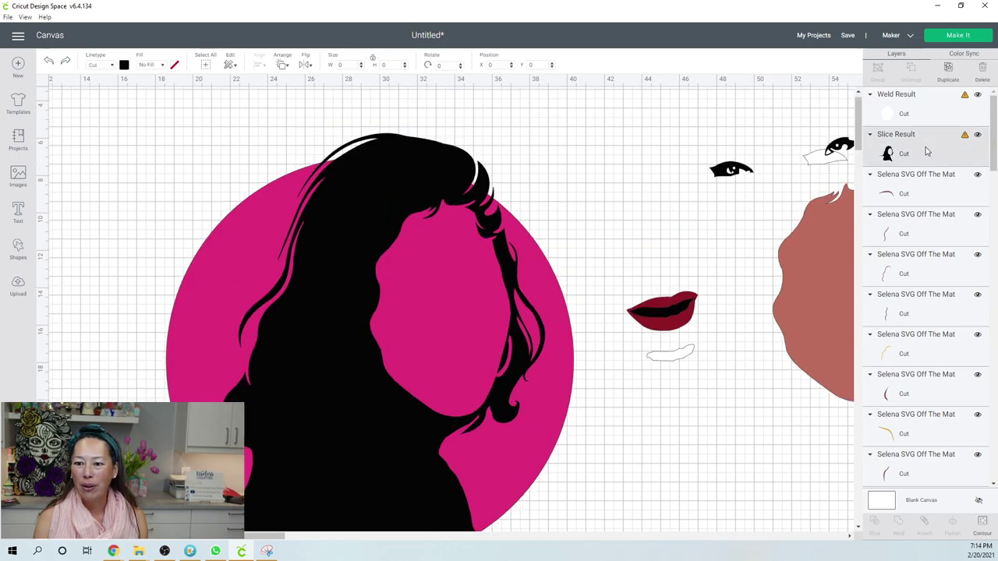
scroll(926, 154, down, 2)
scroll(927, 153, down, 6)
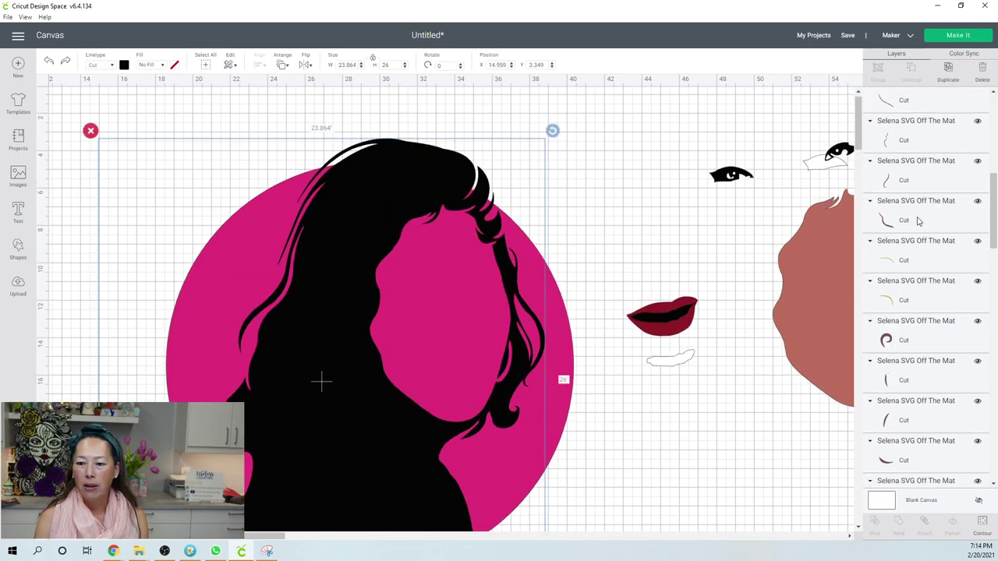
scroll(917, 222, down, 4)
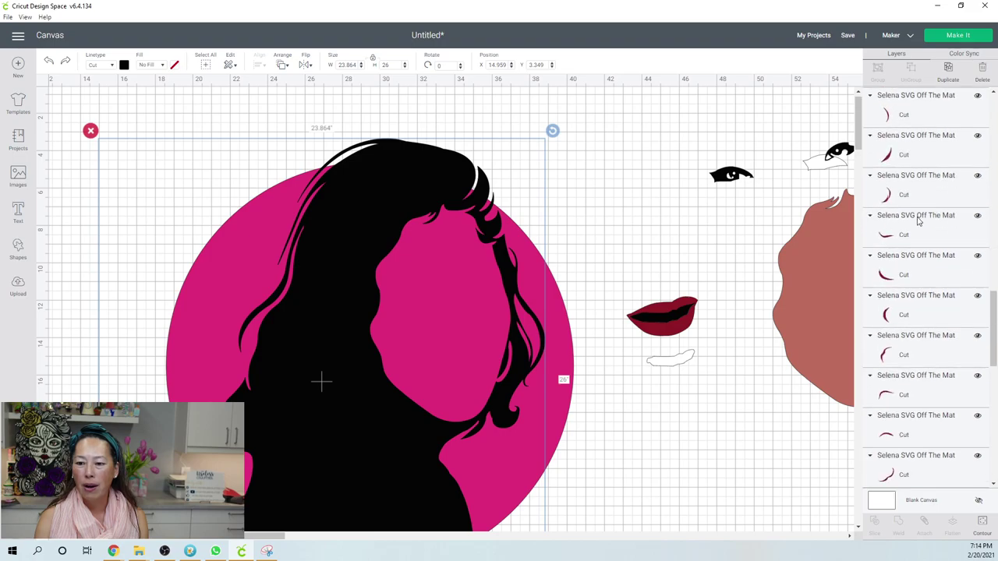
scroll(917, 222, down, 2)
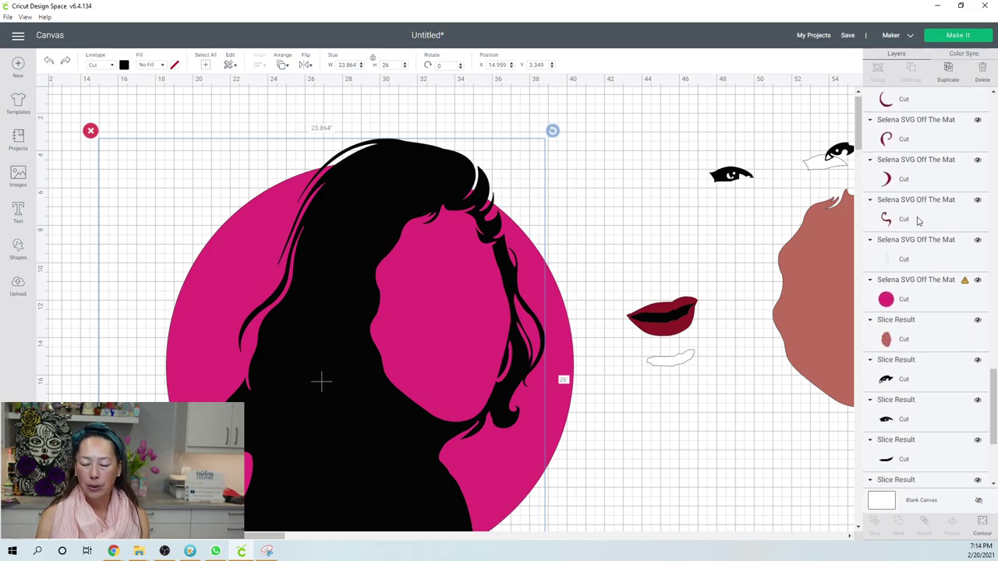
shift+click(918, 291)
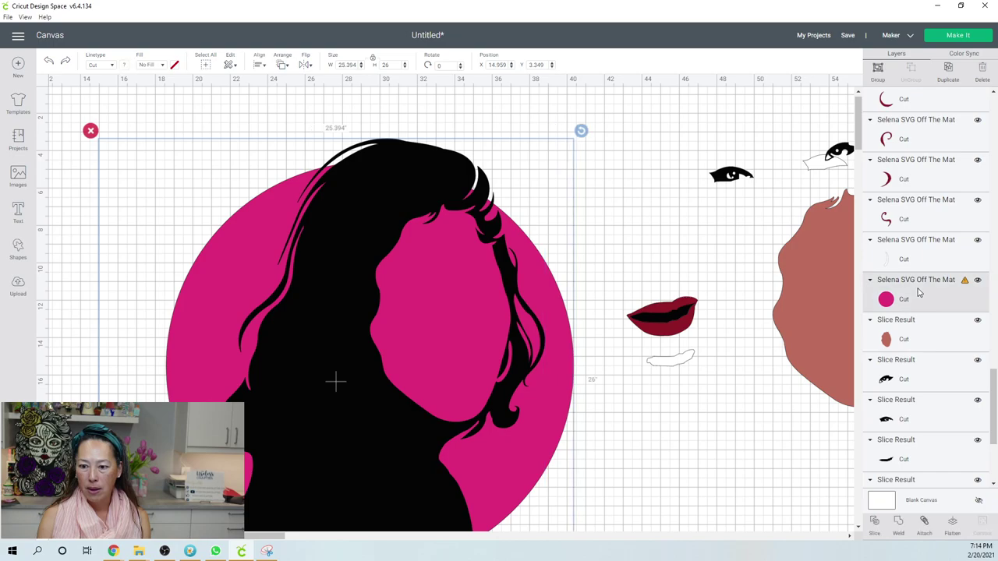
click(874, 521)
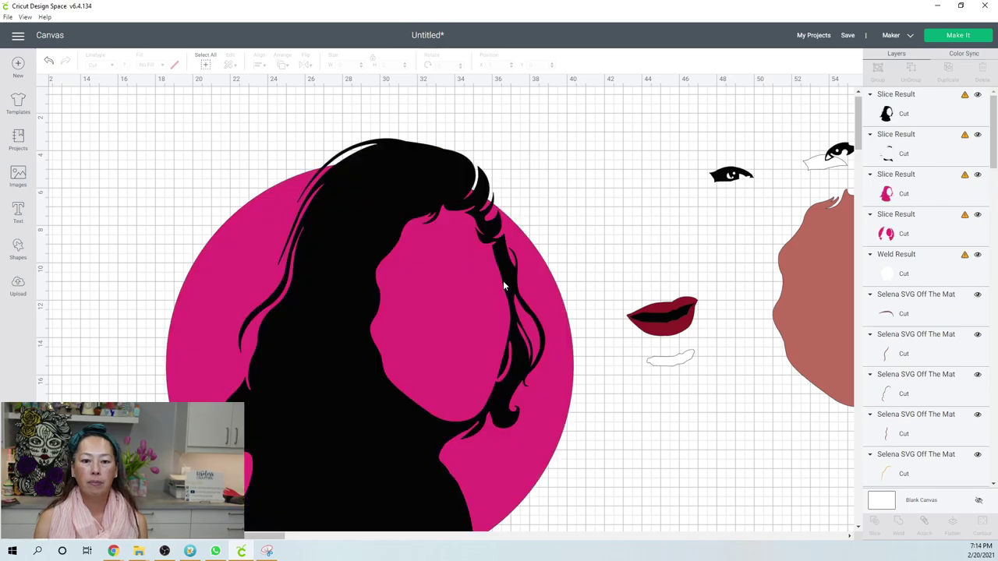
Step: Move the pink circle remainder away from the hair to about X 38.8, Y 21.1
drag(579, 343, 867, 429)
scroll(741, 369, down, 5)
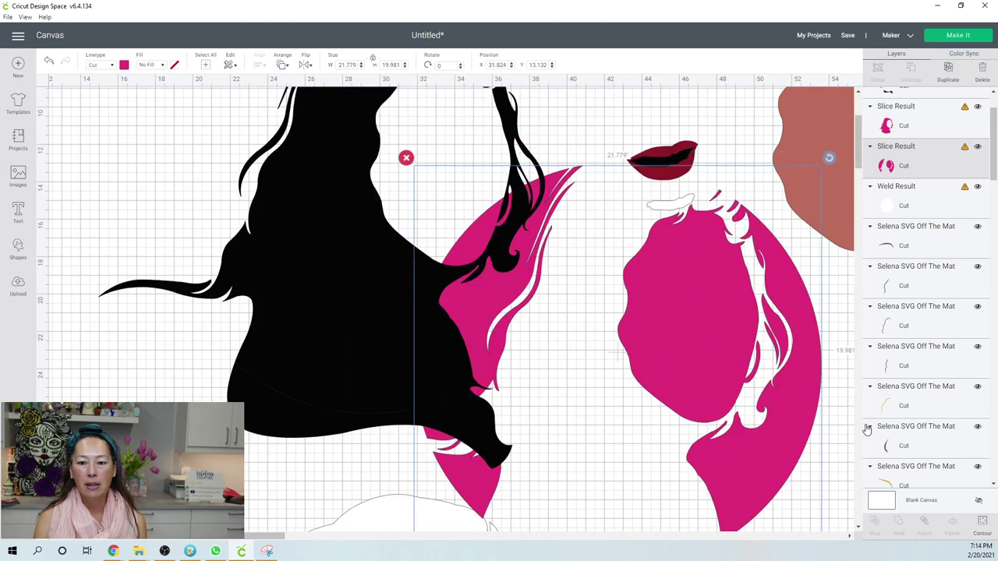
scroll(263, 528, right, 5)
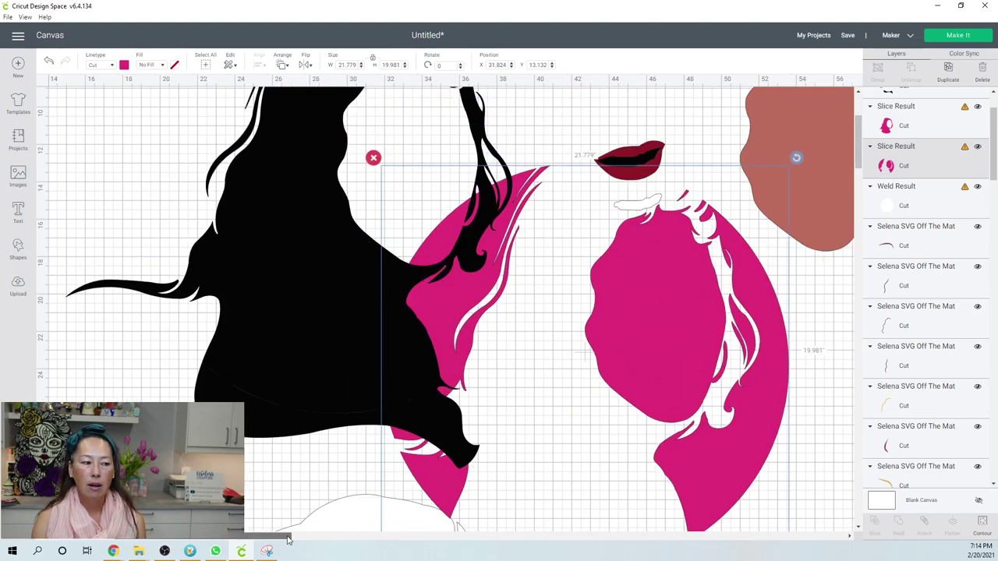
drag(581, 311, 703, 370)
scroll(686, 273, down, 5)
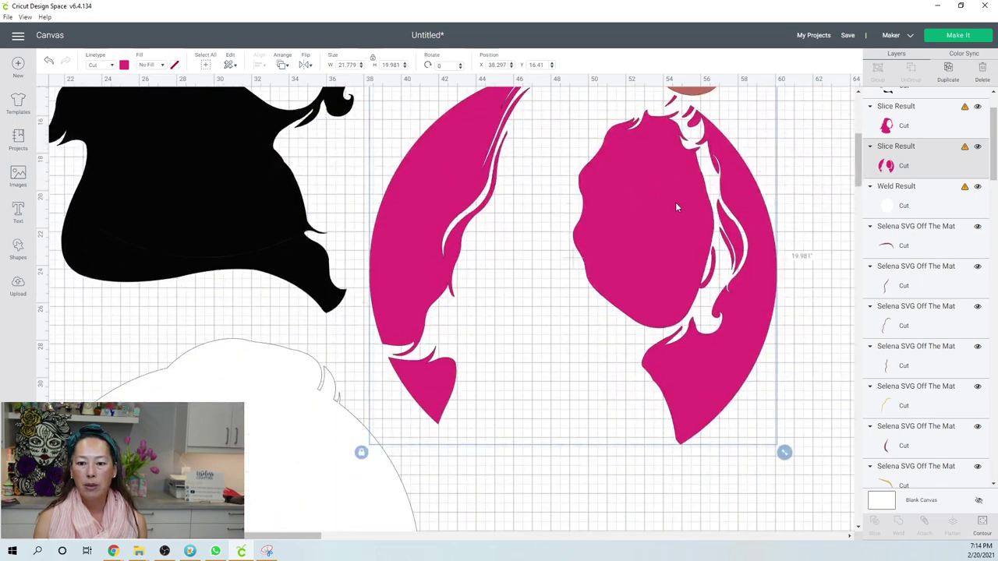
drag(675, 222, 684, 308)
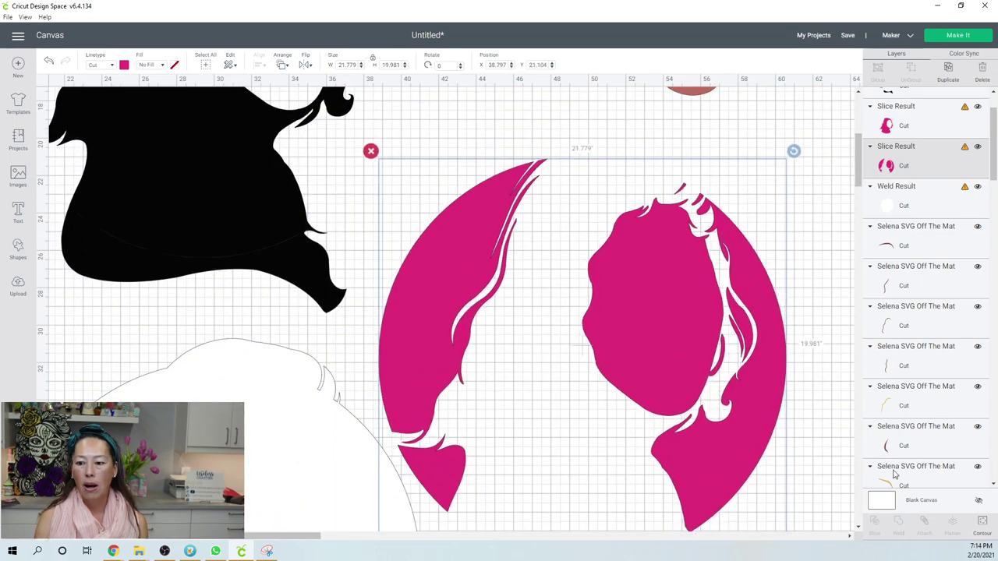
Step: Hide the face-shaped contour in the pink circle remainder, and move the remainder down to X 42.547, Y 31.854
click(982, 524)
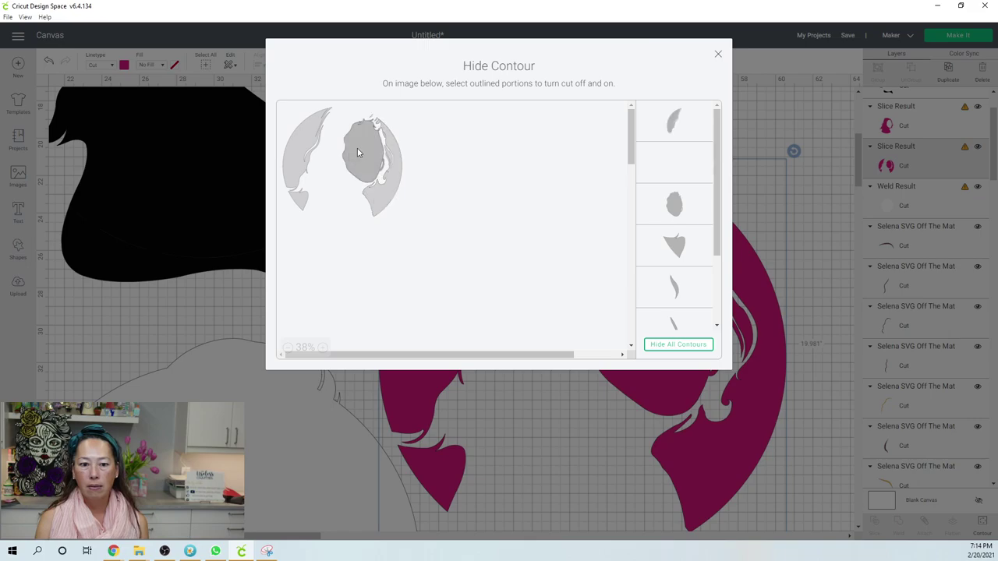
click(356, 152)
click(382, 164)
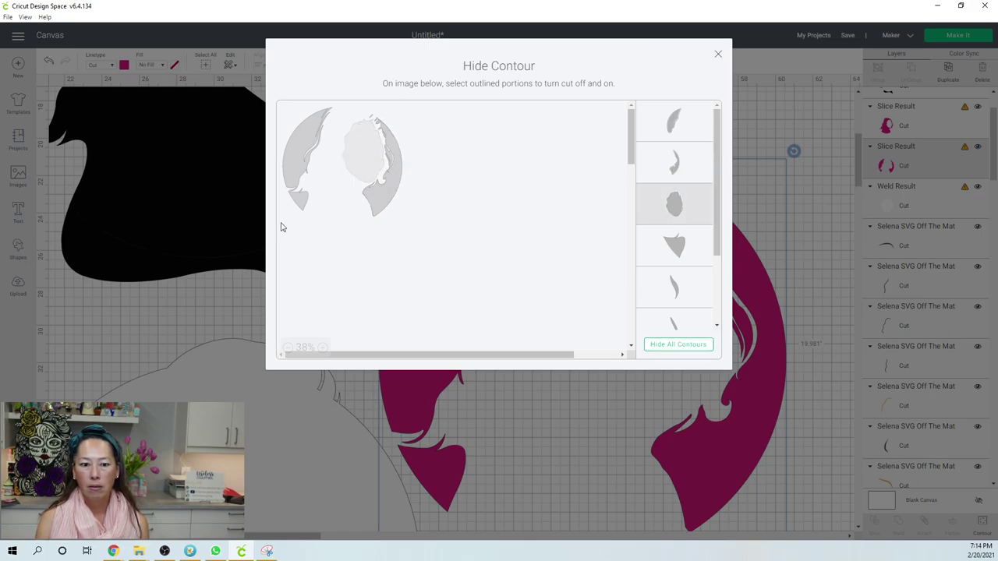
click(717, 56)
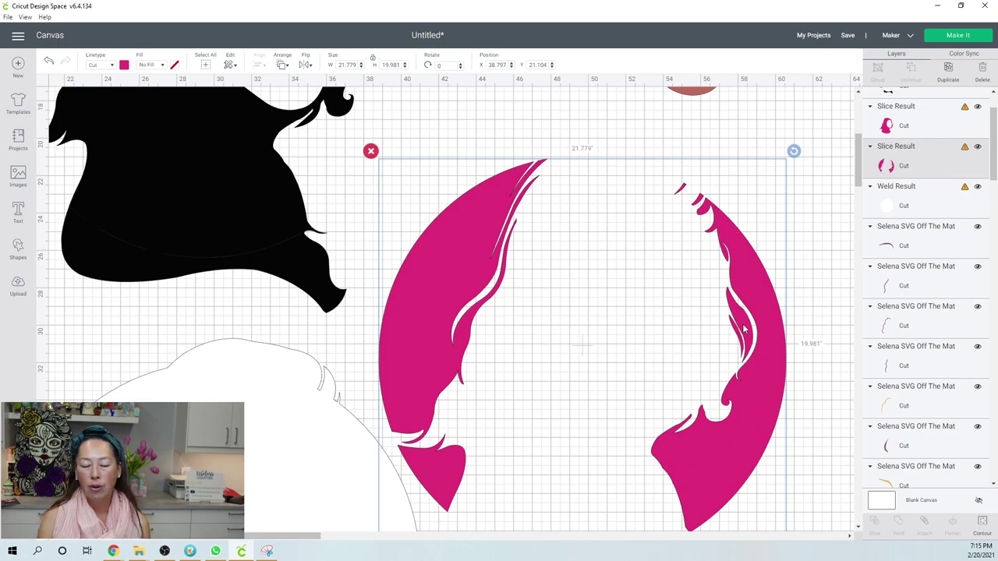
drag(468, 229, 553, 491)
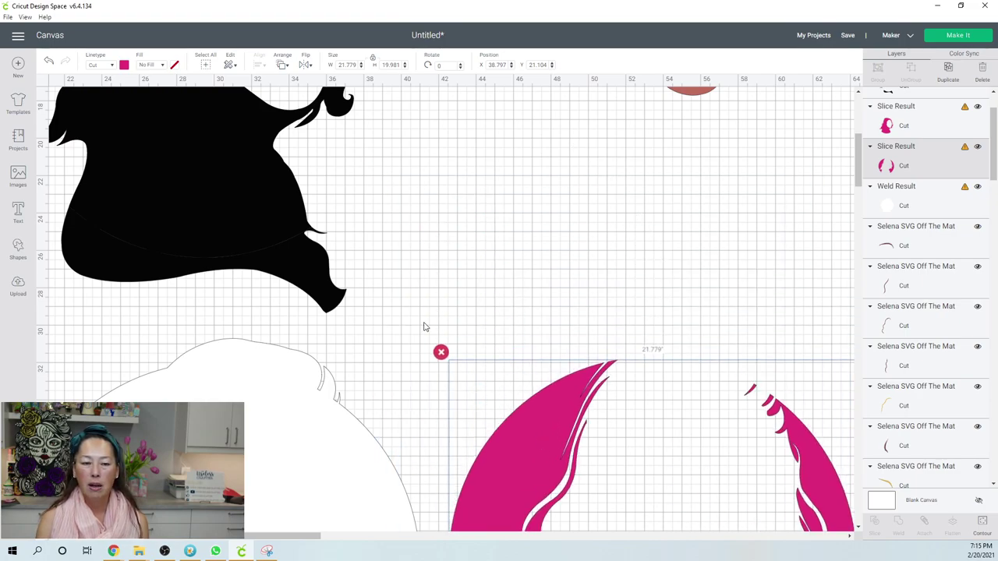
Step: Send the leftover black hair-edge slice to the back, and check the detail pieces along the hair's upper and lower edges
scroll(414, 294, up, 2)
scroll(413, 294, up, 5)
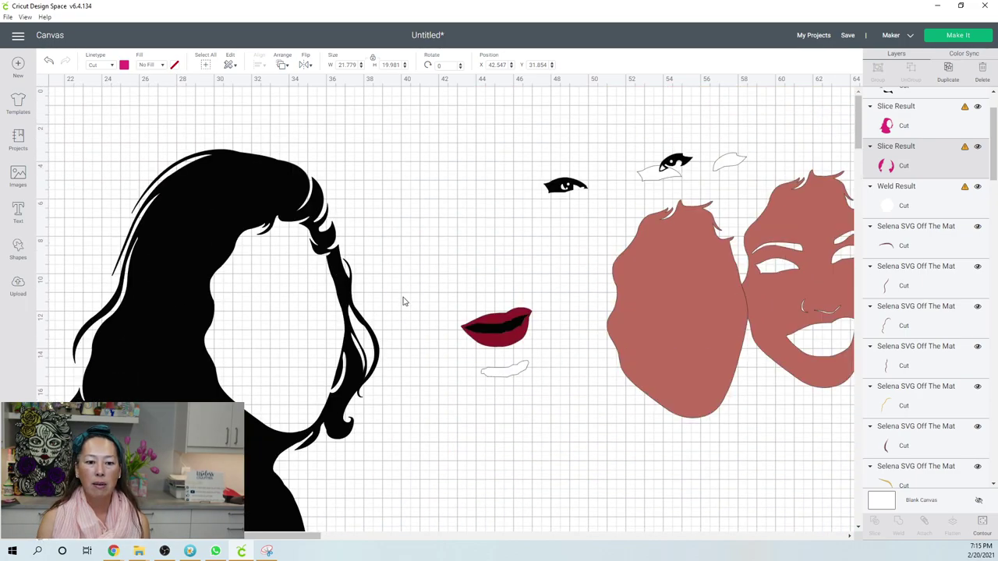
scroll(297, 160, down, 2)
drag(230, 539, 196, 539)
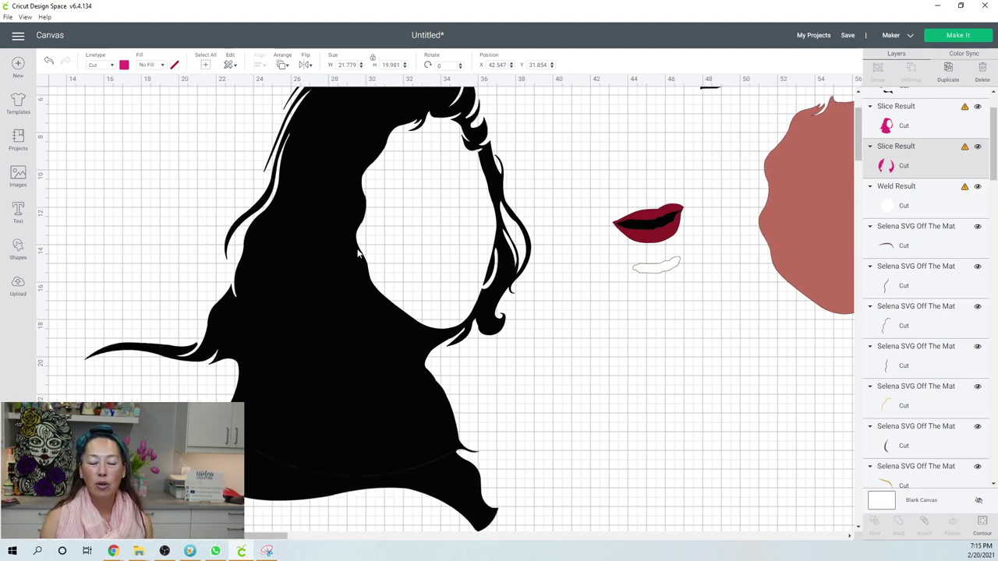
scroll(399, 168, up, 3)
click(398, 168)
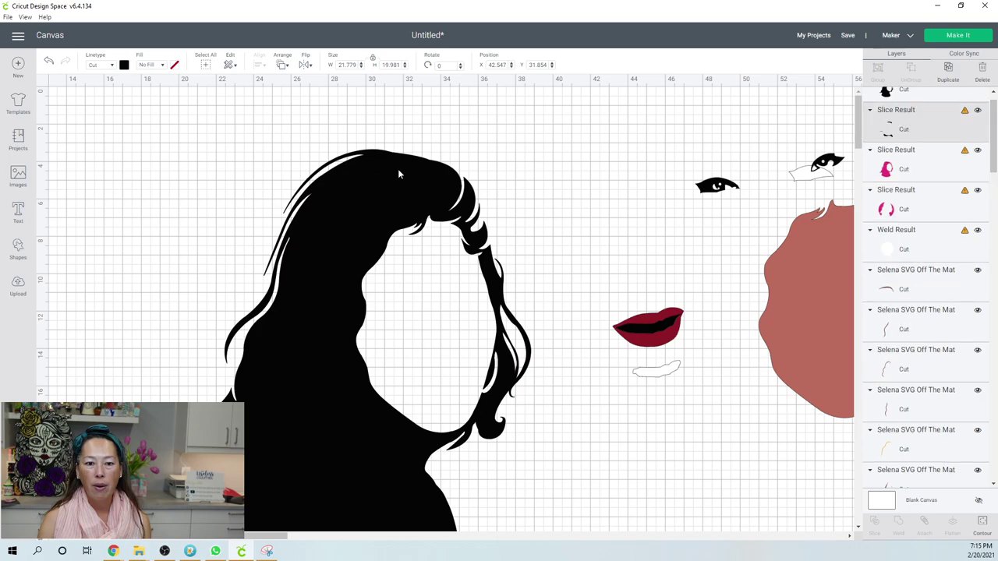
click(282, 65)
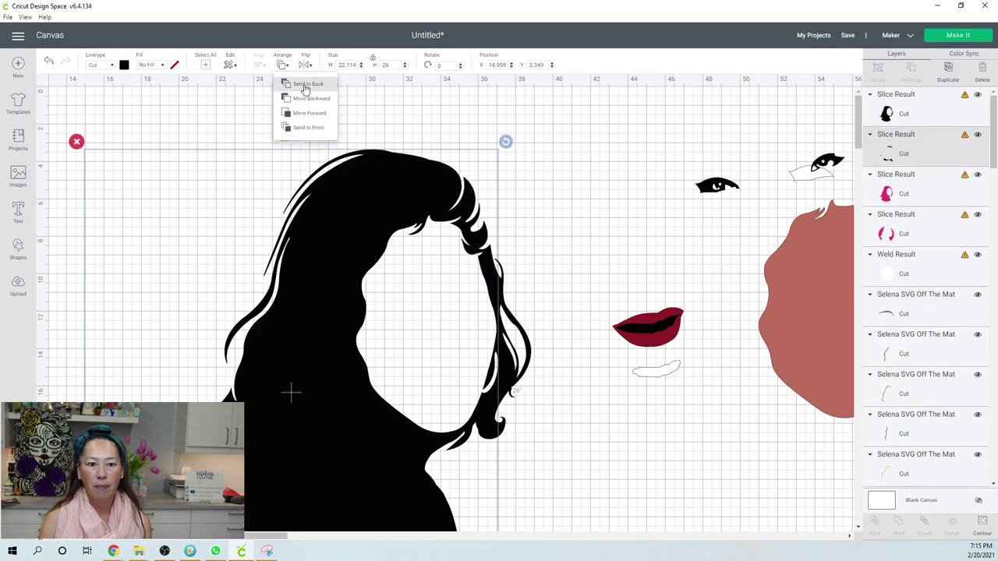
click(306, 85)
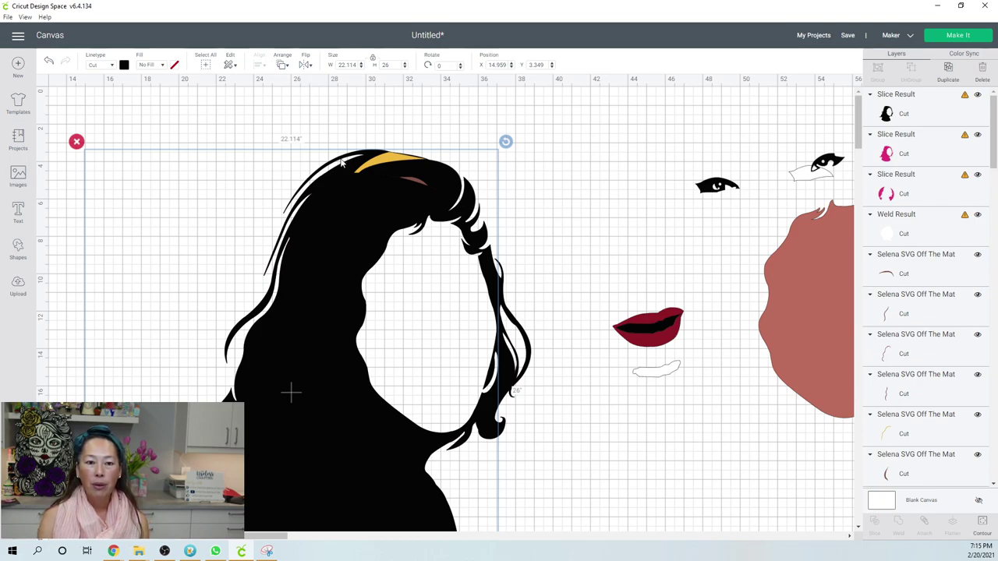
scroll(341, 159, down, 3)
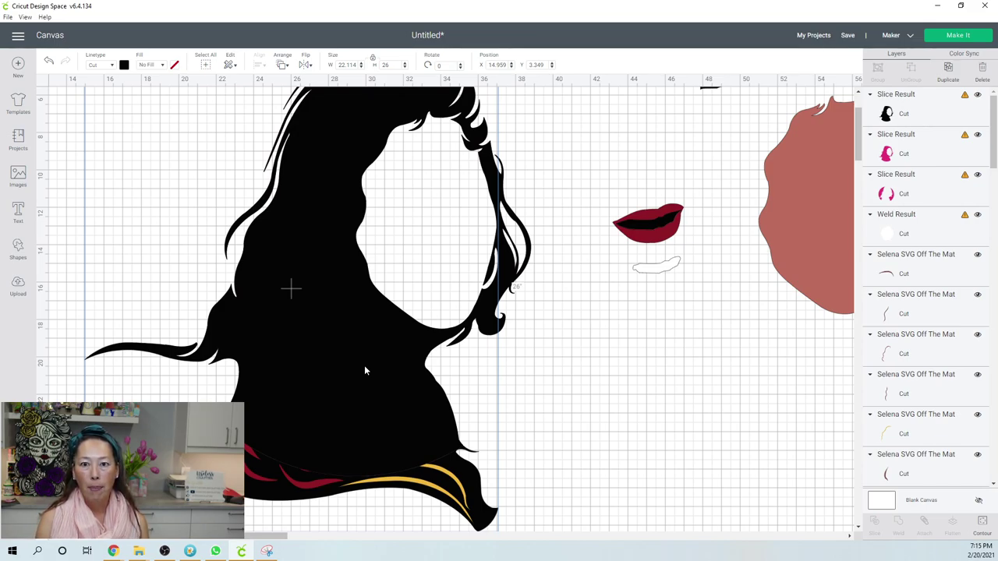
scroll(364, 368, down, 5)
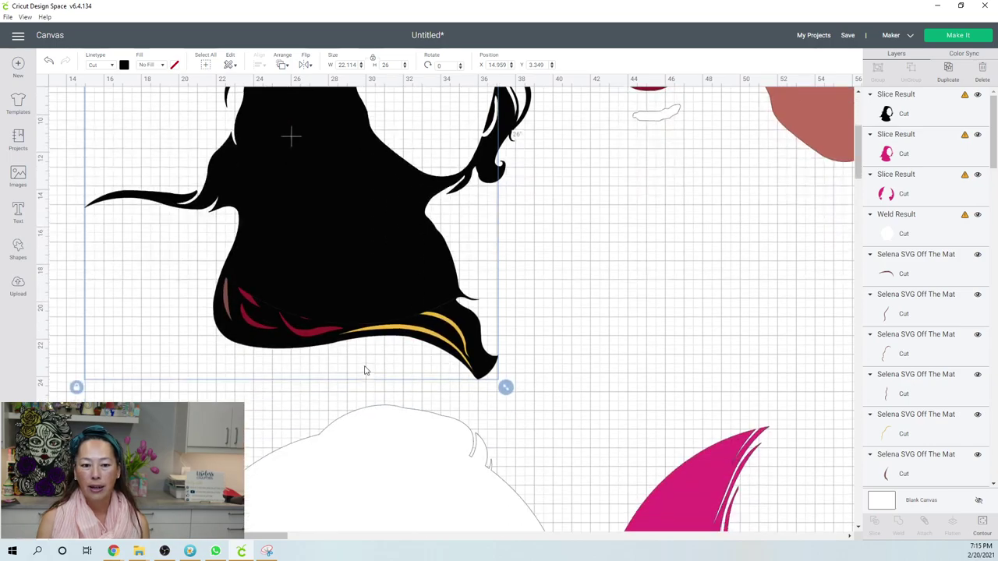
scroll(364, 371, up, 4)
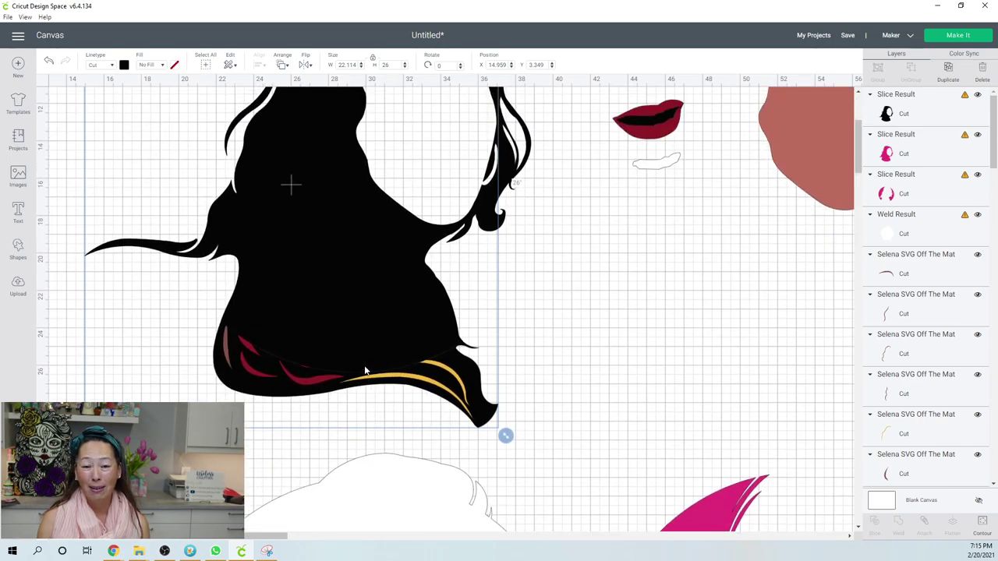
scroll(365, 370, down, 3)
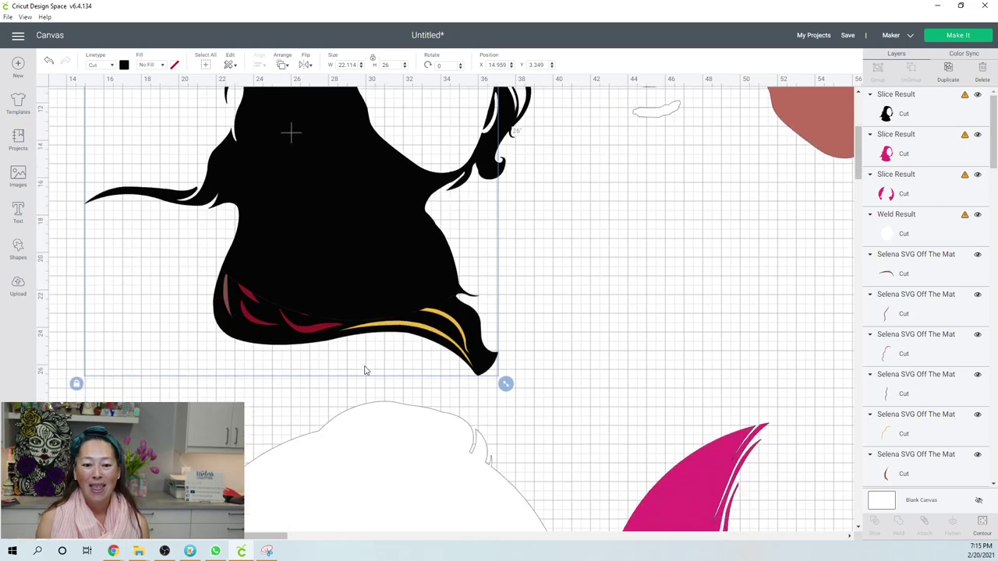
Step: Move the solid welded backing slightly down to X 14.709, Y 31.877
scroll(365, 371, down, 5)
click(366, 377)
drag(343, 358, 312, 274)
drag(316, 340, 338, 378)
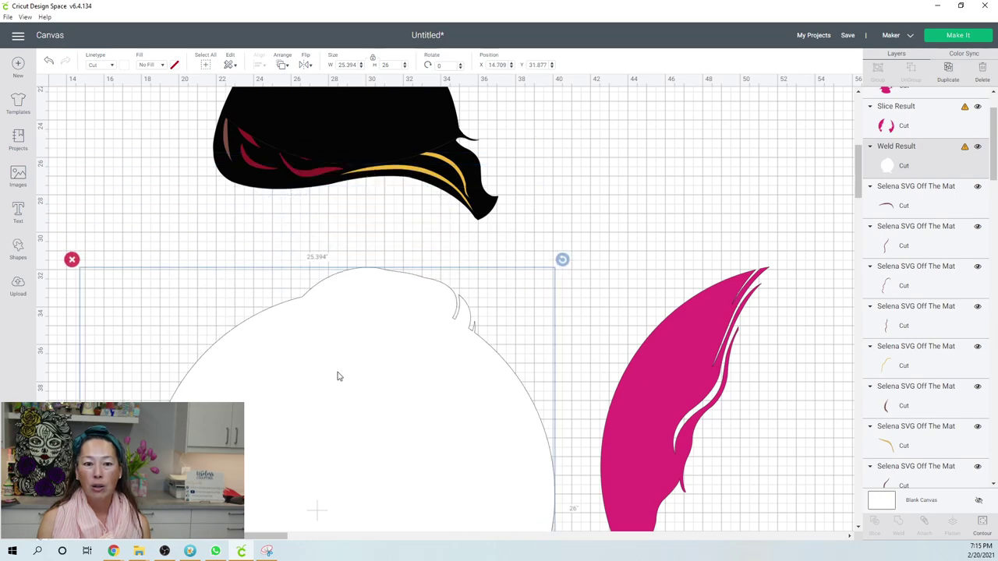
Step: Shift the sliced black hair piece over its pink counterpart to X 19.446, Y 4.36
scroll(339, 367, up, 4)
scroll(327, 200, up, 4)
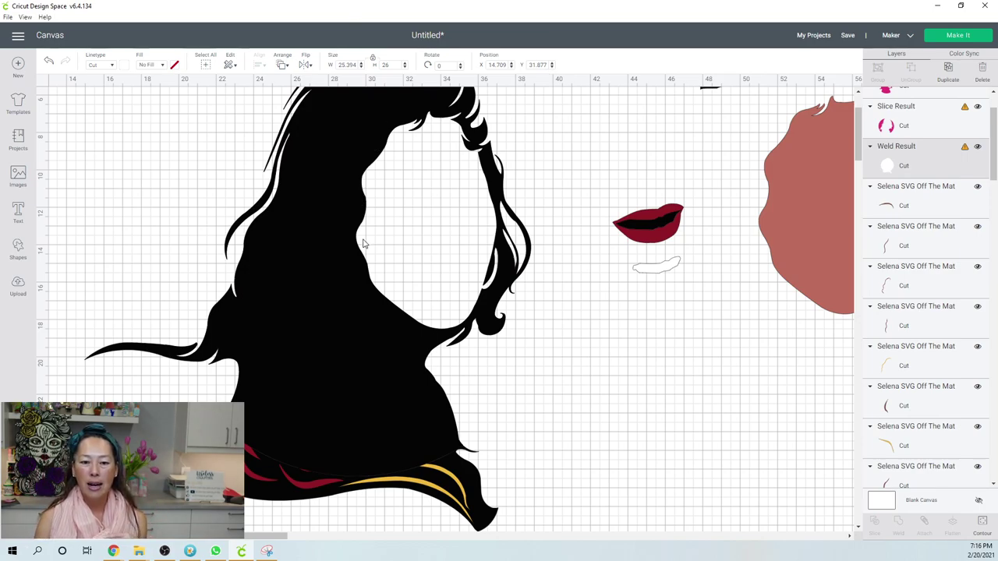
scroll(362, 242, up, 3)
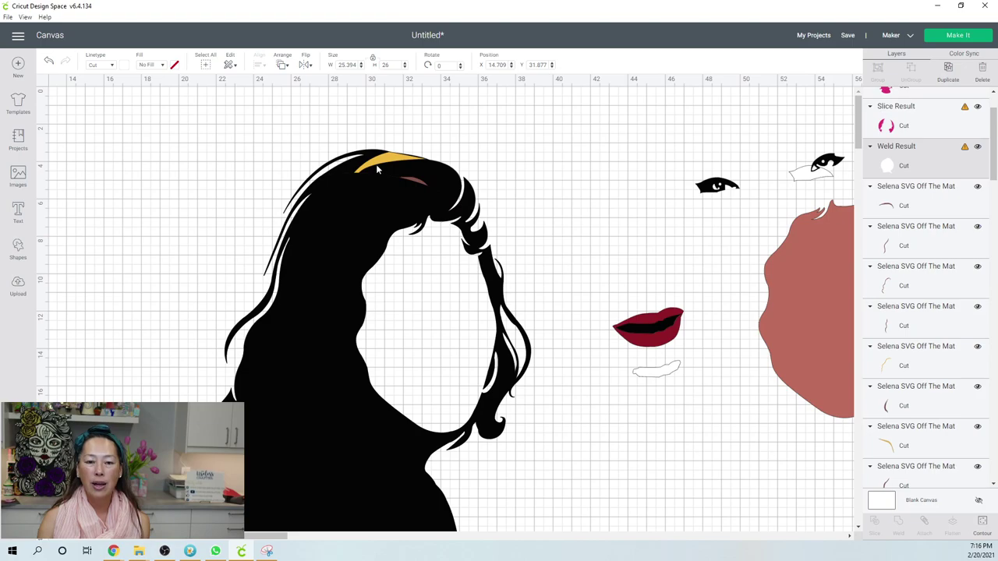
click(350, 265)
drag(401, 233, 341, 235)
drag(457, 212, 352, 178)
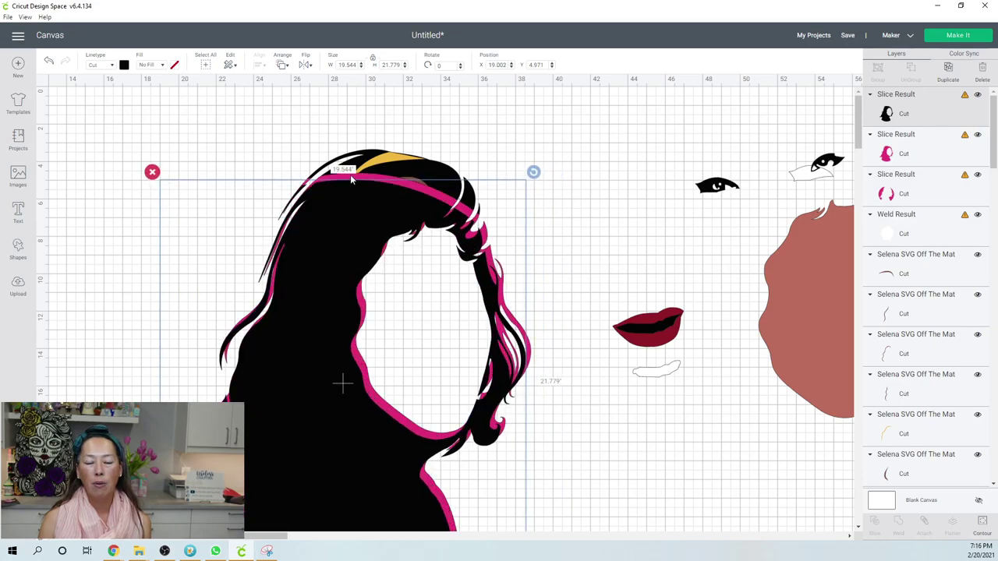
drag(366, 211, 372, 195)
Step: Delete the overlapping black and pink hair slices with their detail pieces, including the stray strand at the crown
scroll(374, 186, down, 3)
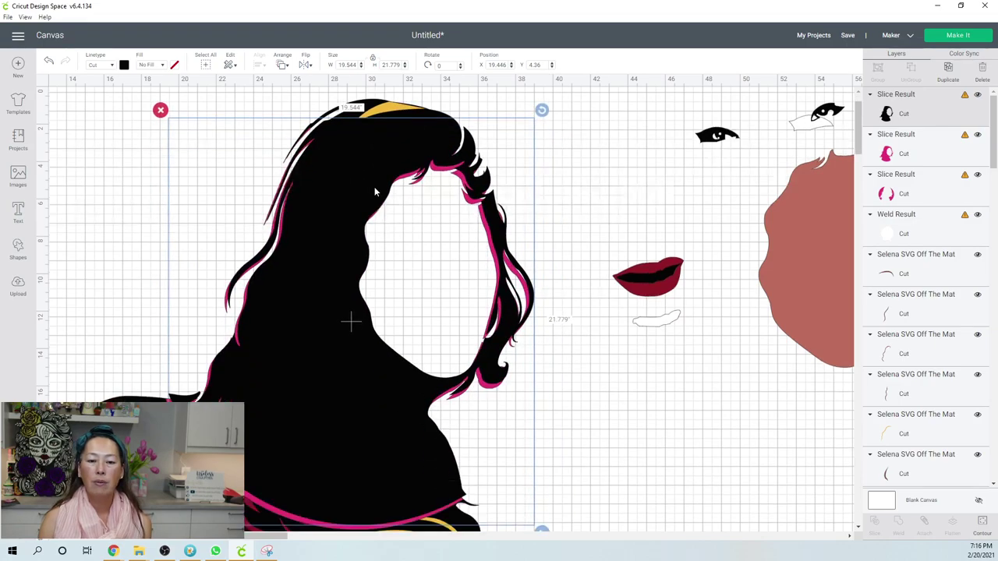
drag(66, 101, 503, 481)
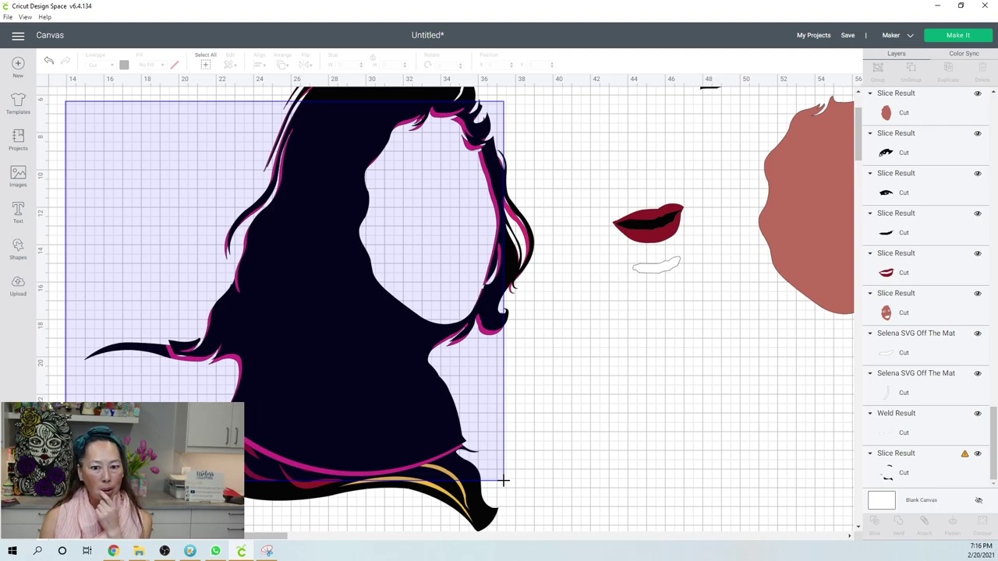
drag(504, 485, 507, 484)
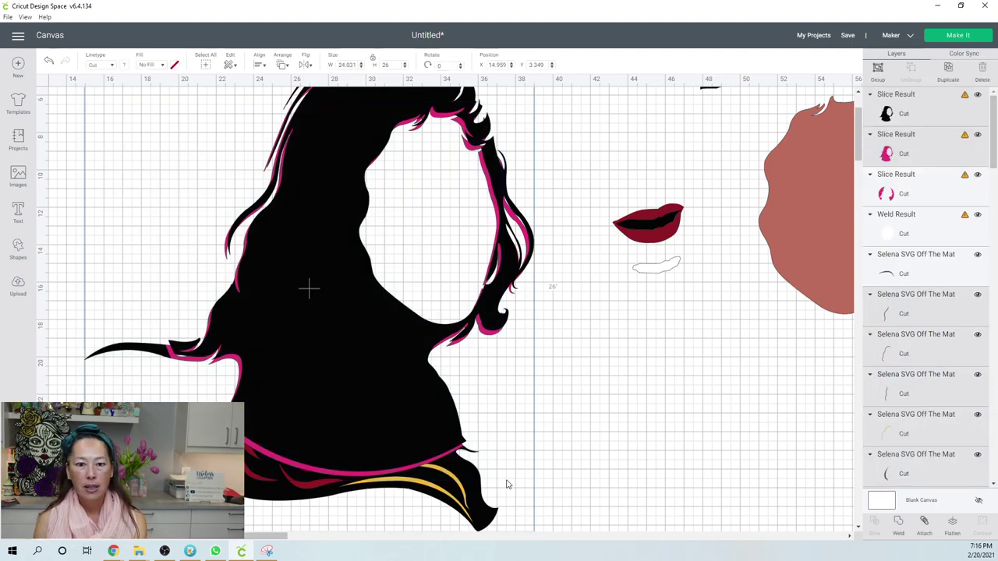
key(Delete)
scroll(507, 485, up, 5)
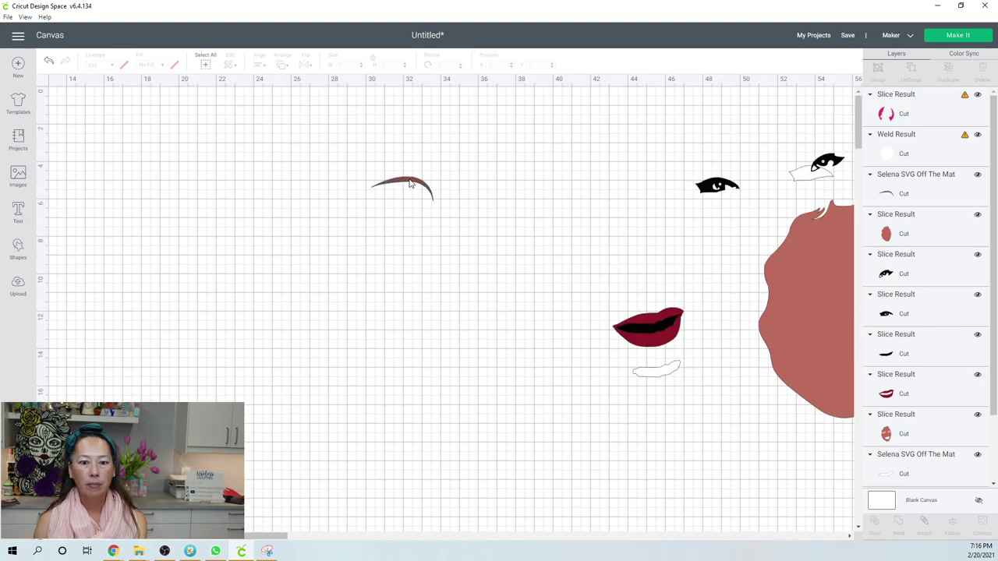
click(410, 183)
key(Delete)
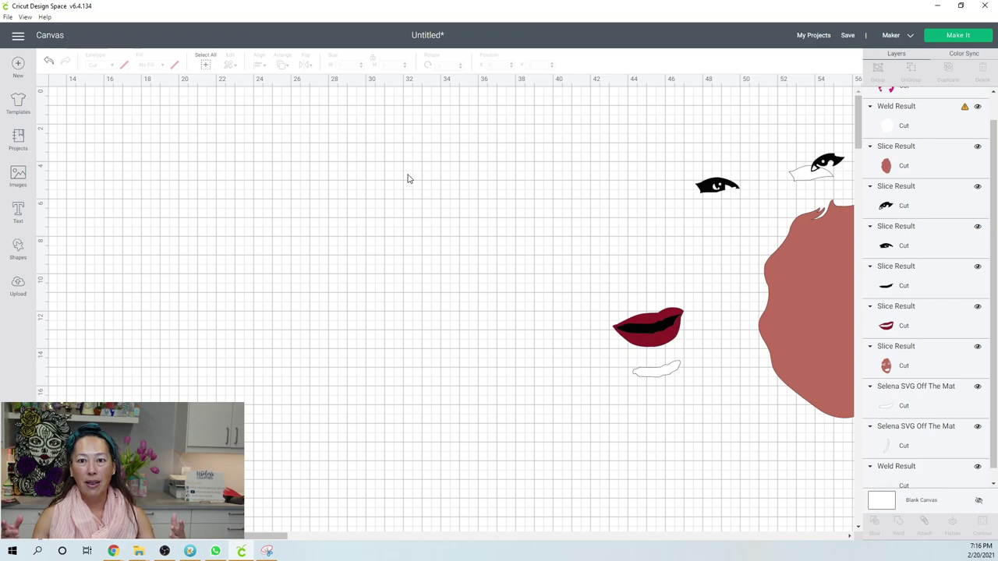
Step: Move the white welded backing to the upper part of the canvas at X 14.348, Y 0.71
scroll(261, 270, down, 10)
click(368, 341)
scroll(342, 129, down, 5)
scroll(357, 219, up, 6)
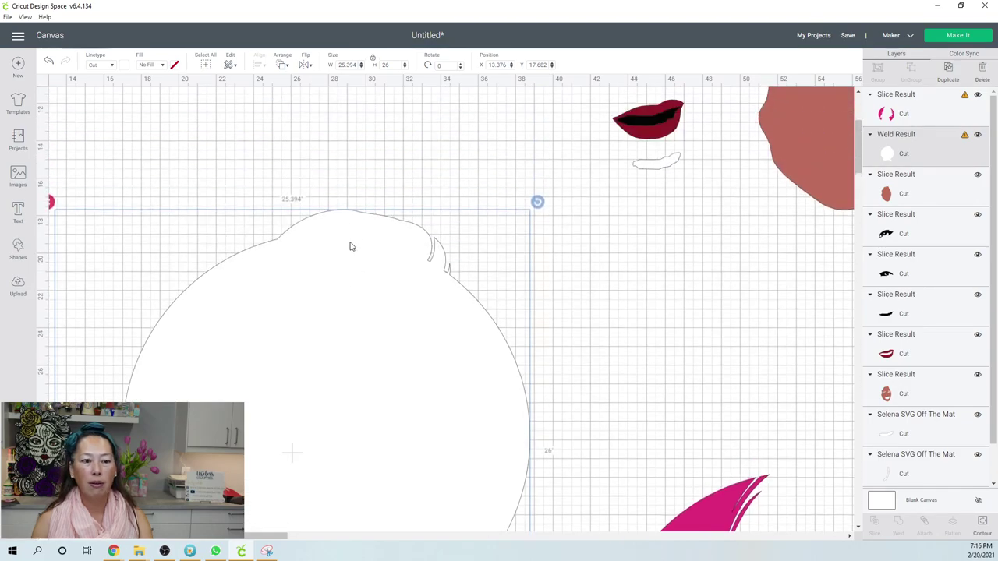
drag(350, 251, 352, 161)
scroll(352, 160, up, 5)
drag(353, 373, 340, 184)
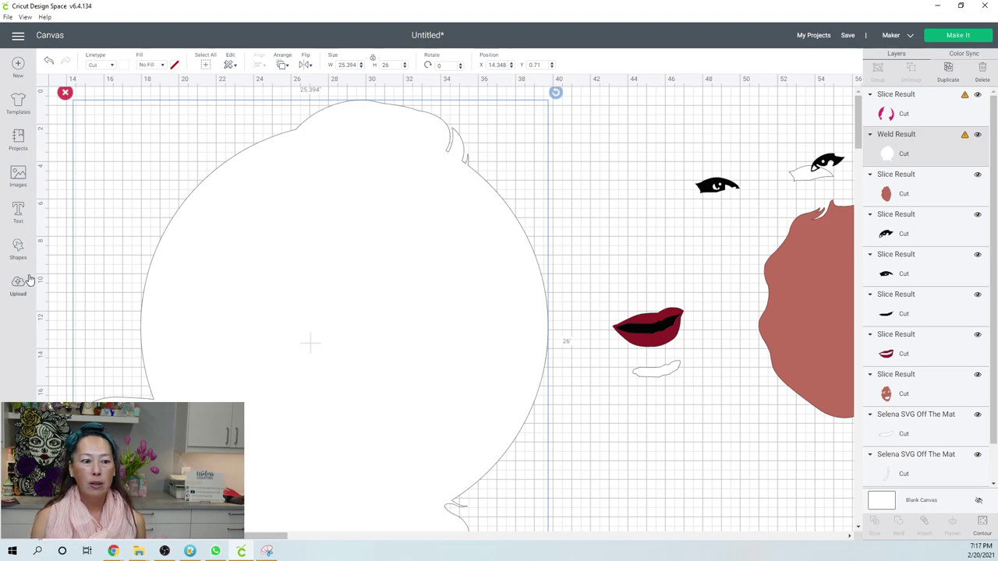
Step: Add a square shape and set its size to 11 by 11 inches
click(18, 248)
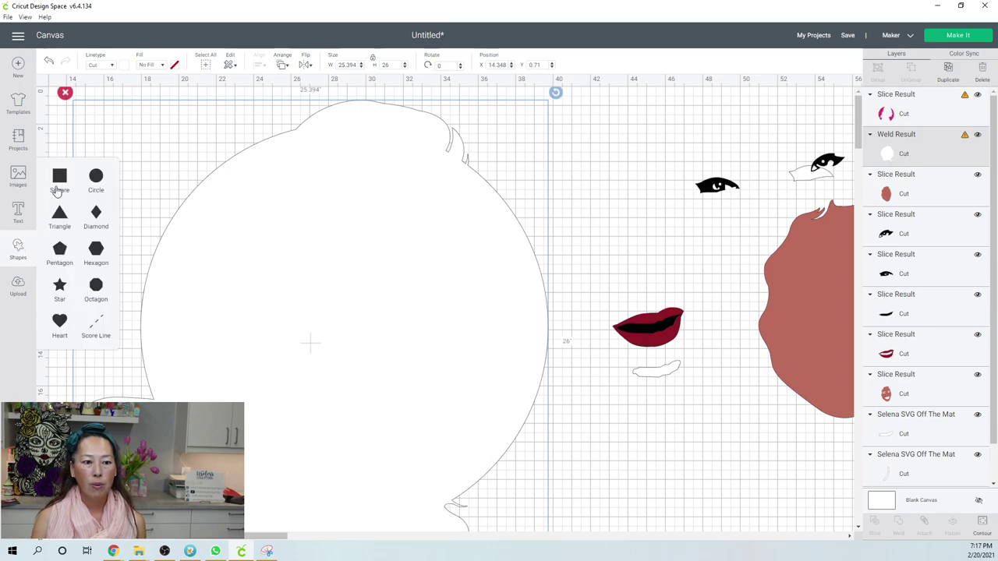
click(202, 132)
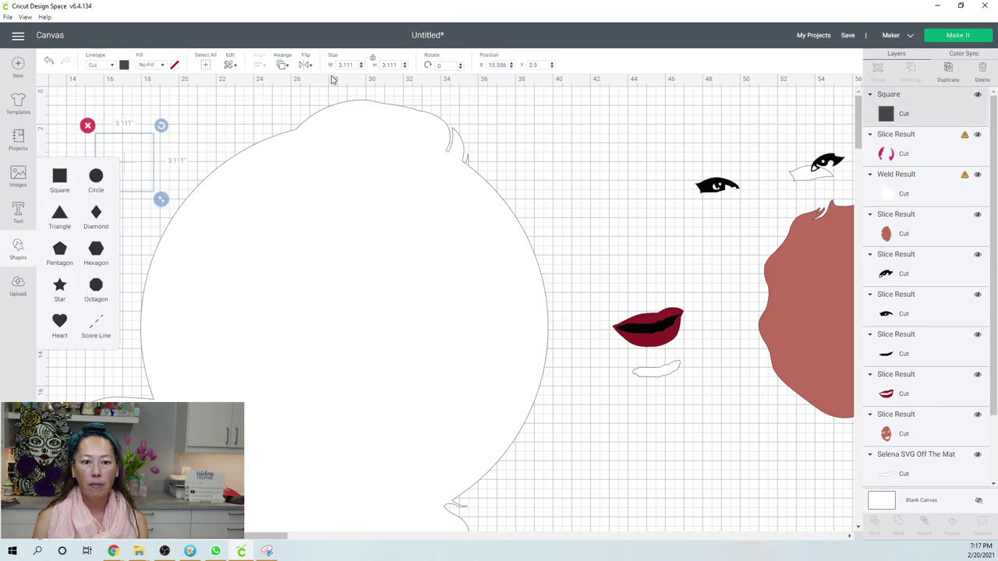
click(346, 65)
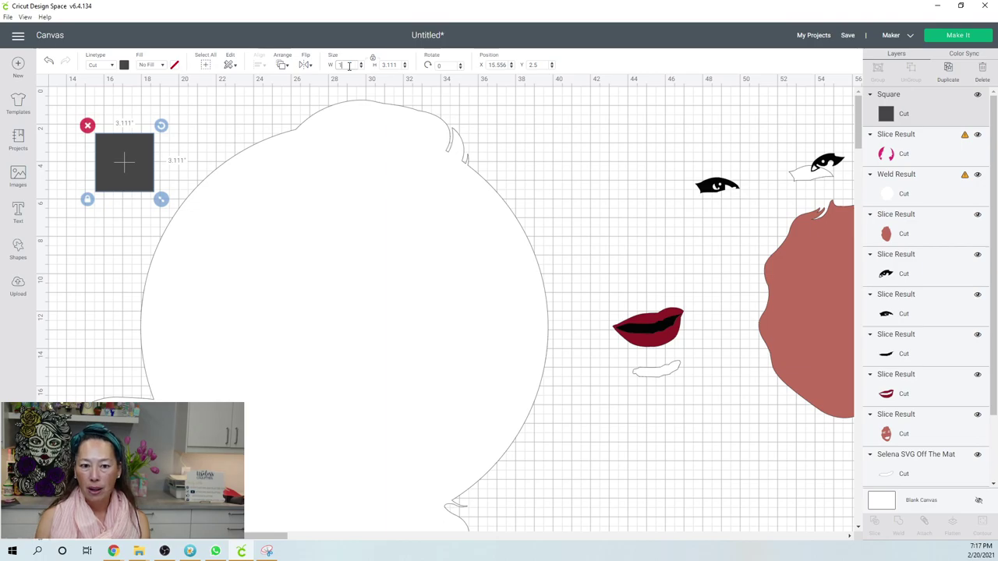
text(11)
key(Tab)
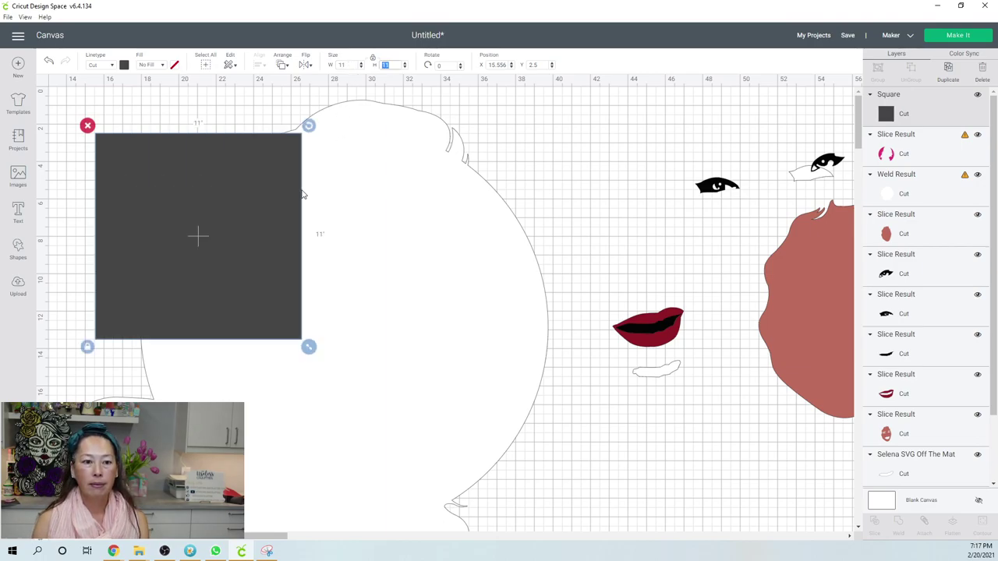
Step: Position the 11-inch square over the backing's upper-left corner at X 14, Y 1
drag(251, 197, 228, 180)
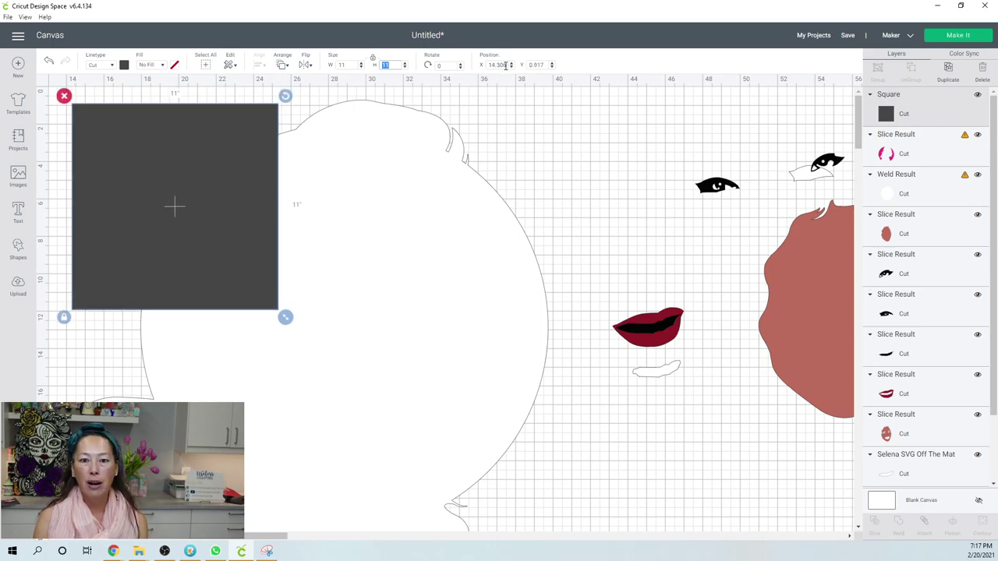
click(505, 65)
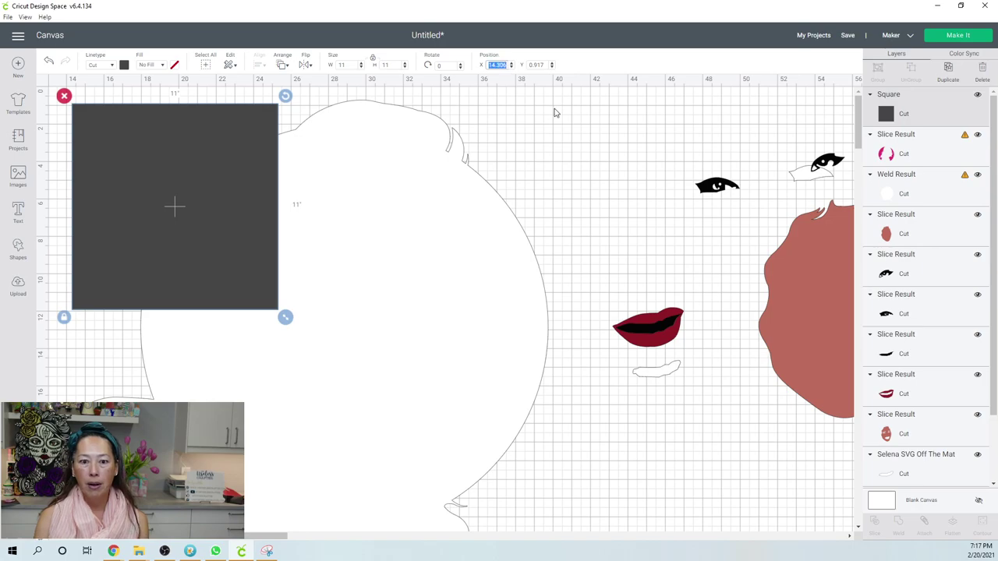
text(14)
key(Tab)
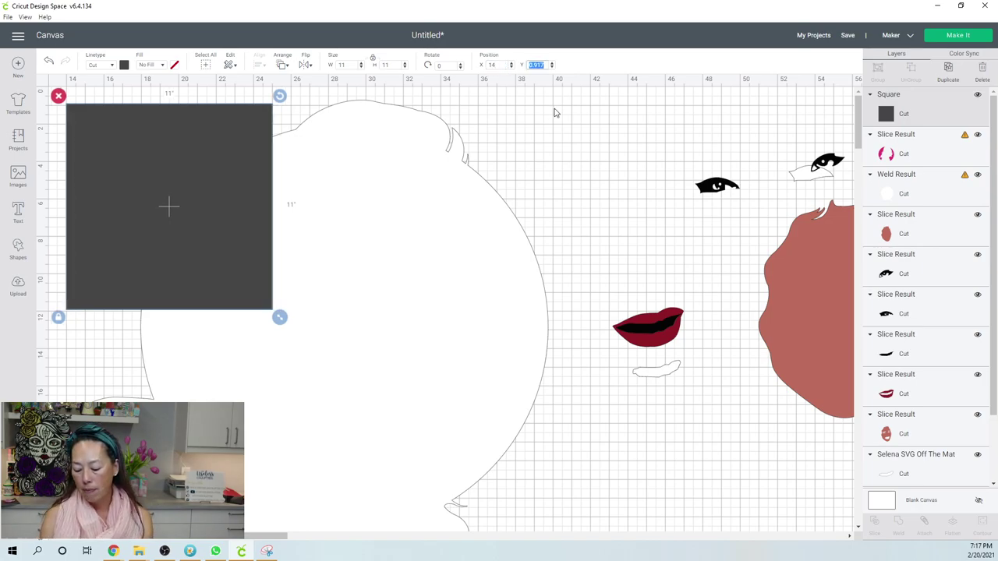
text(1)
key(Return)
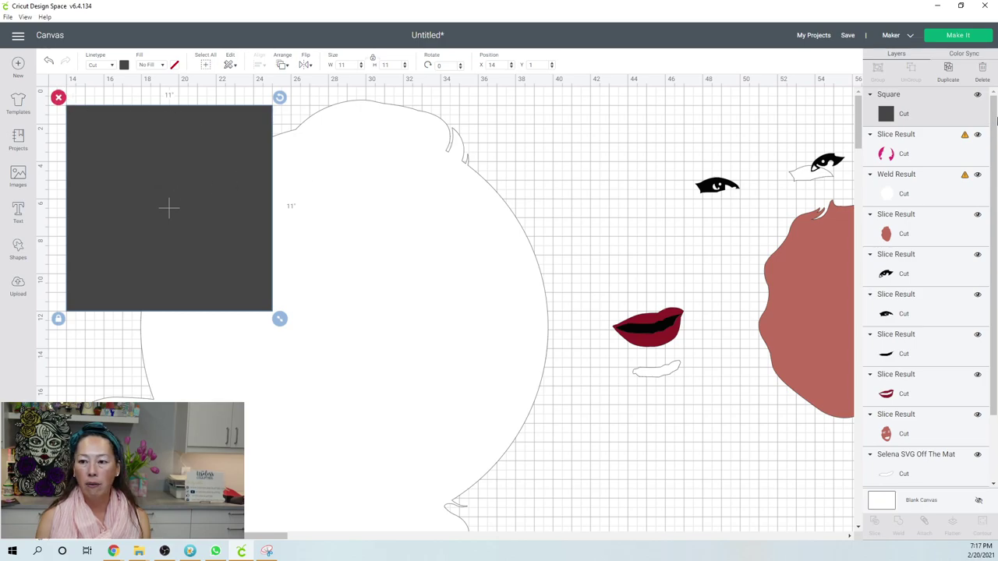
Step: Duplicate the square and place the copy beside the original at X 25, Y 1
click(948, 70)
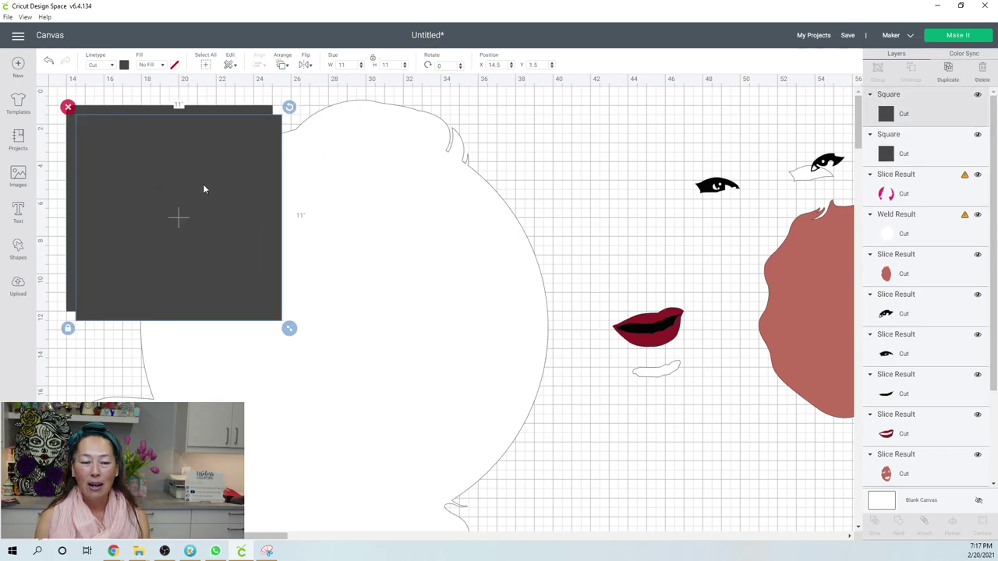
drag(223, 187, 398, 179)
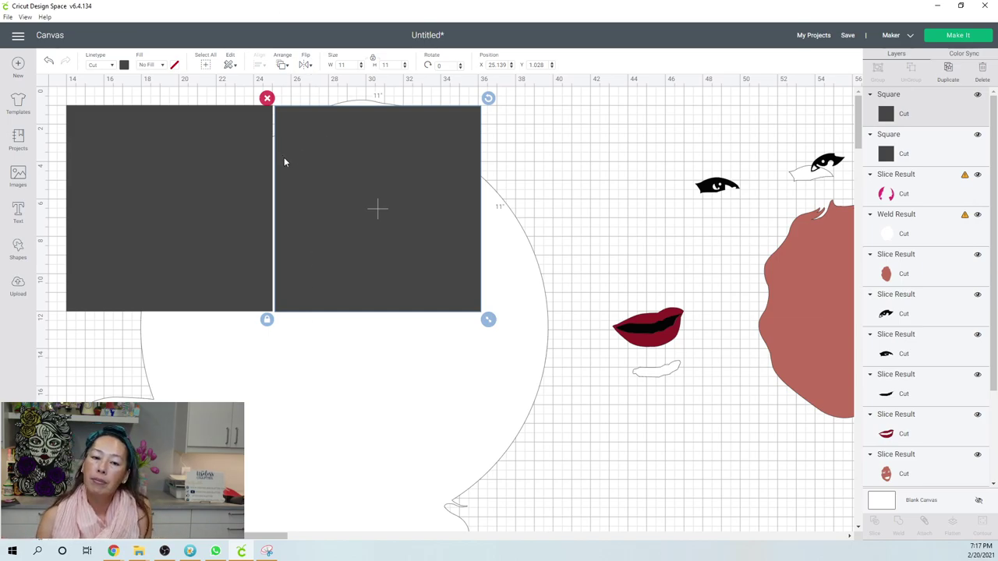
click(496, 66)
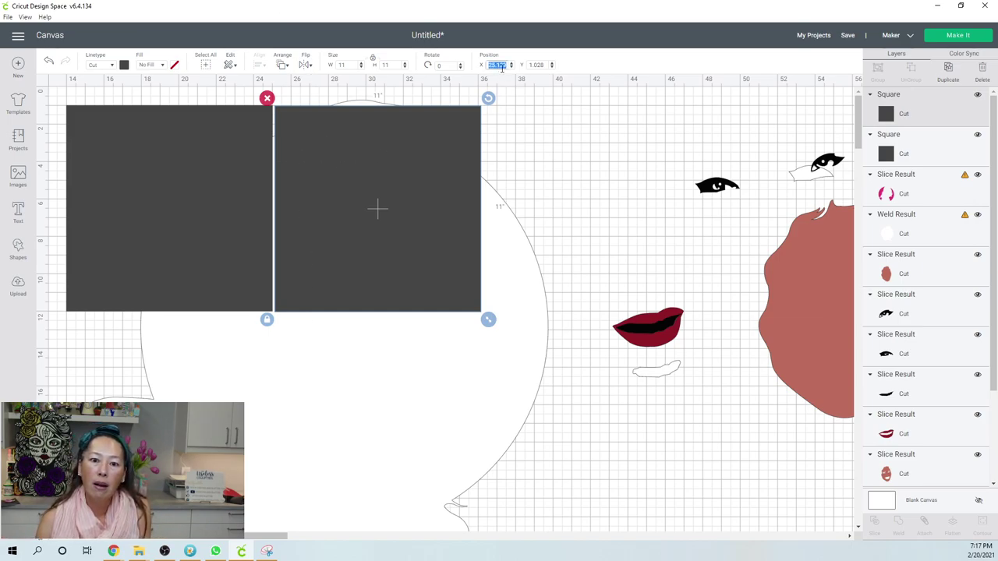
text(25)
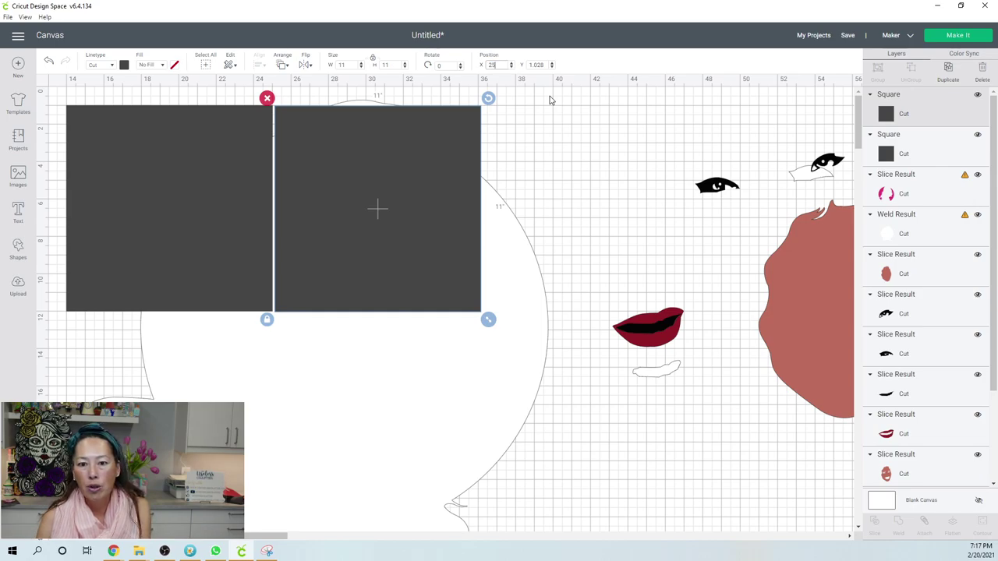
key(Tab)
text(1)
key(Return)
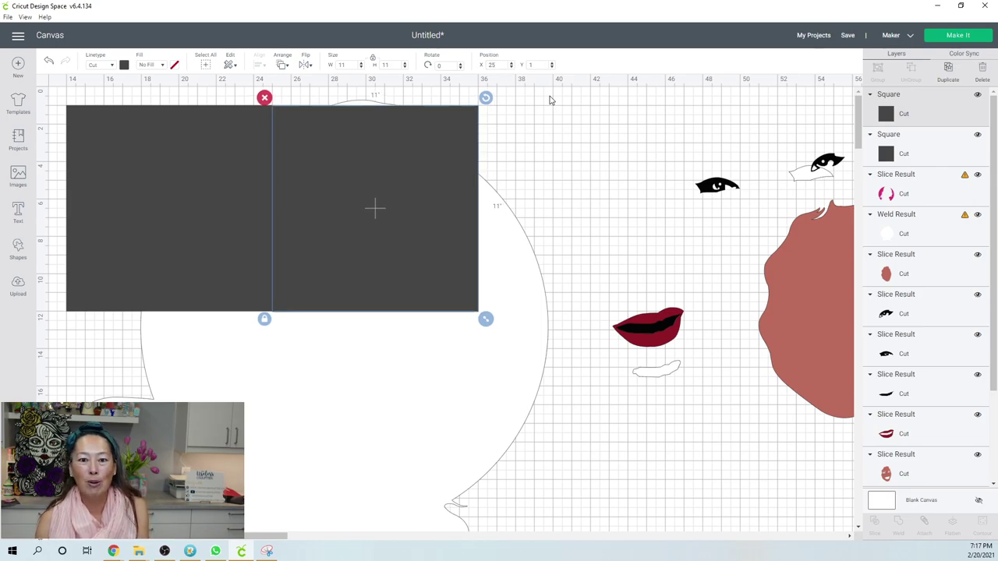
Step: Duplicate the second square and place the copy at X 36, Y 1 to complete a row of three
click(948, 68)
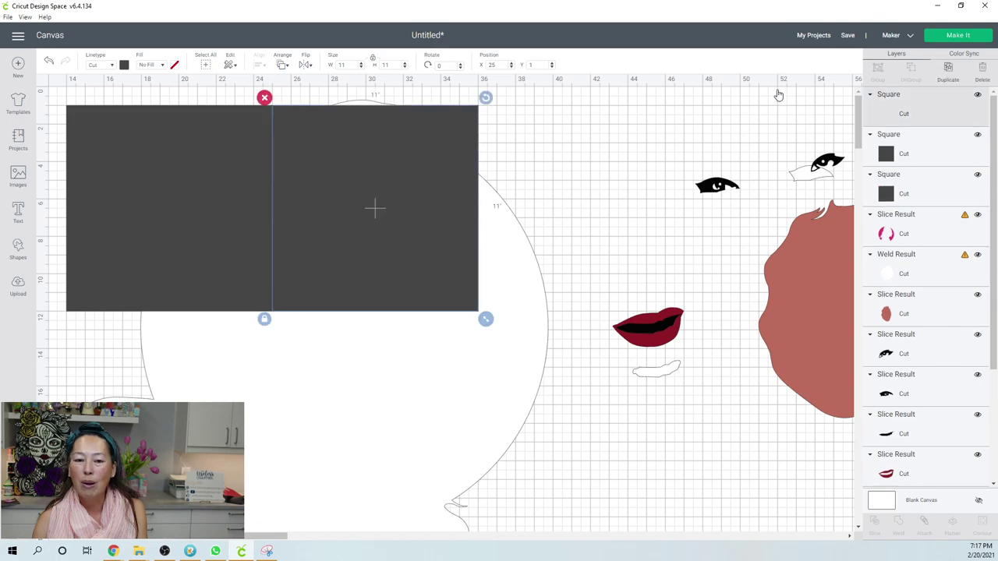
drag(387, 191, 589, 181)
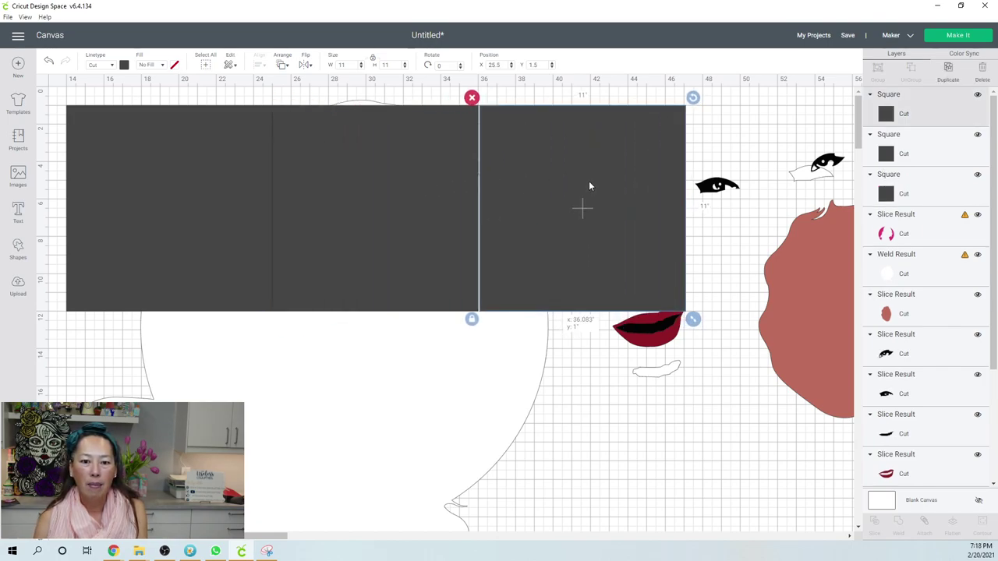
click(499, 65)
text(36)
key(Tab)
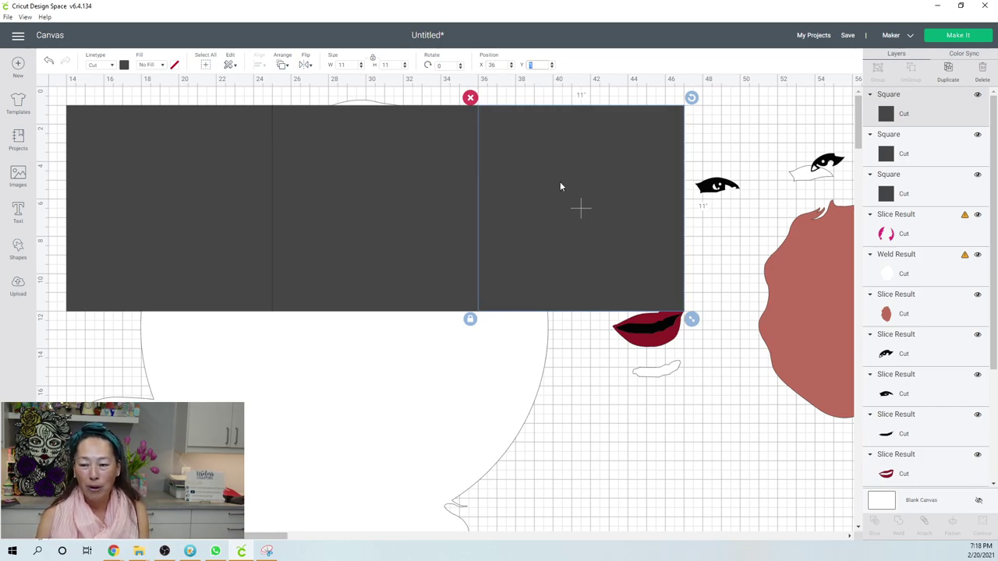
Step: Duplicate the row of three squares and place the copy directly below at X 14, Y 12
shift+click(917, 160)
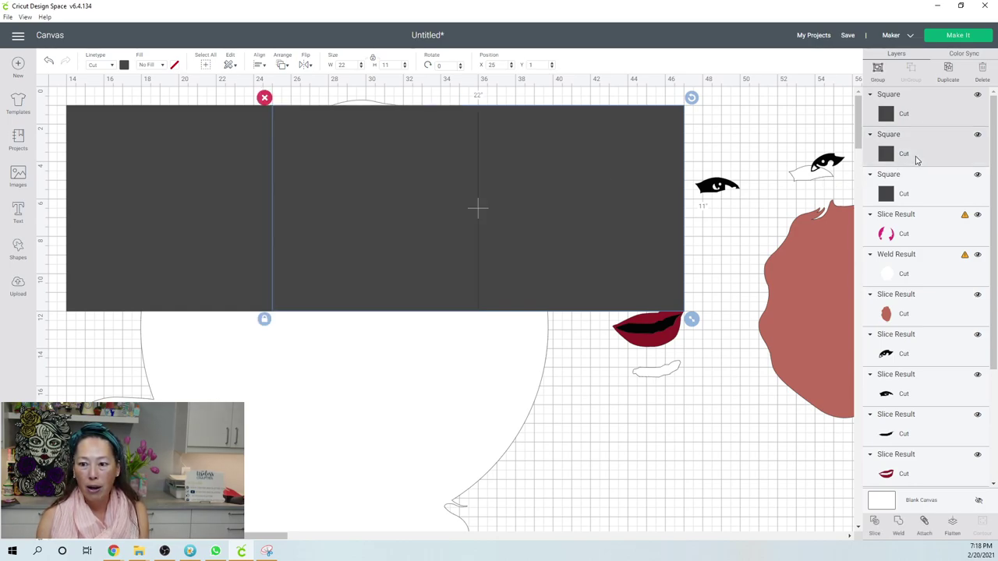
shift+click(917, 193)
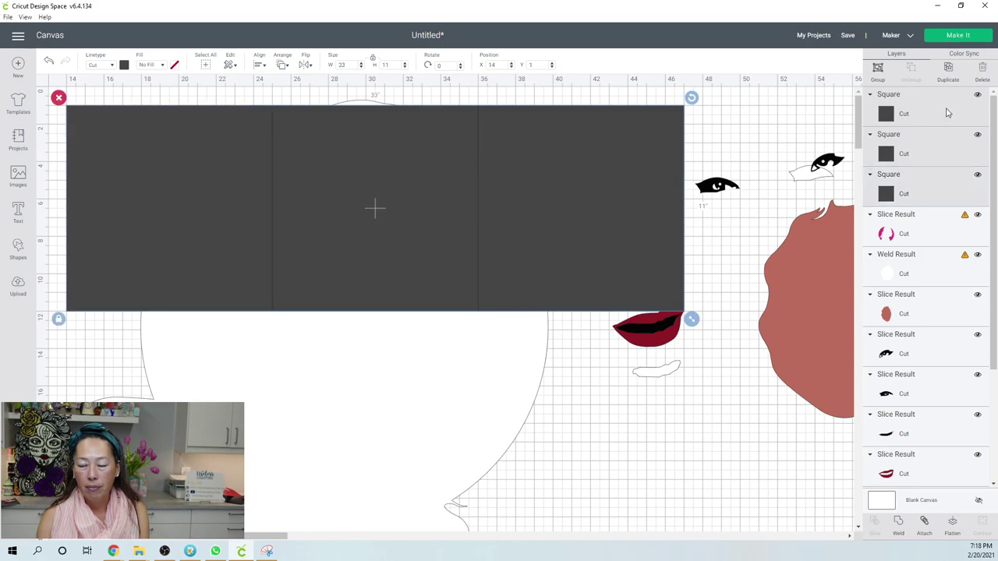
click(948, 70)
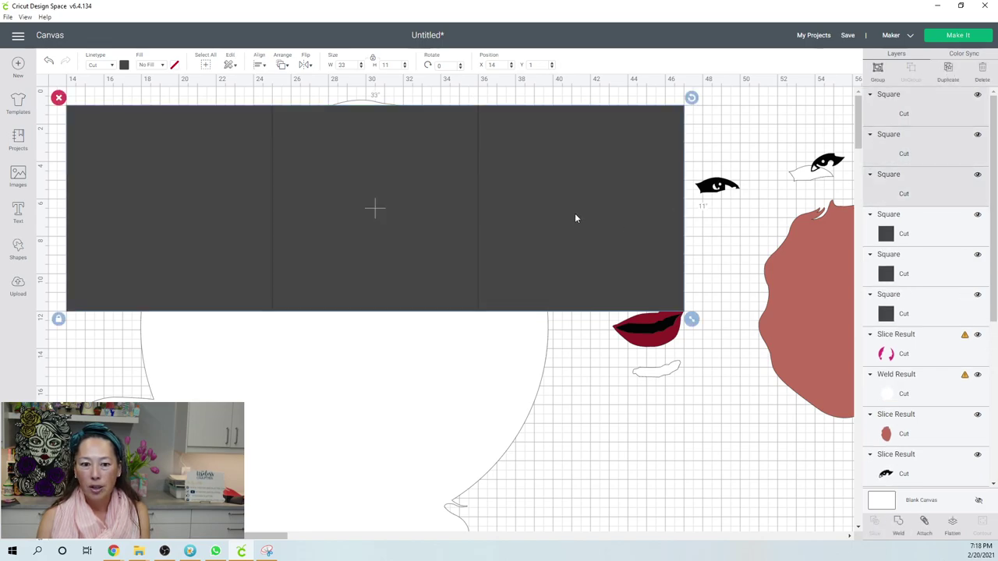
drag(587, 163, 578, 364)
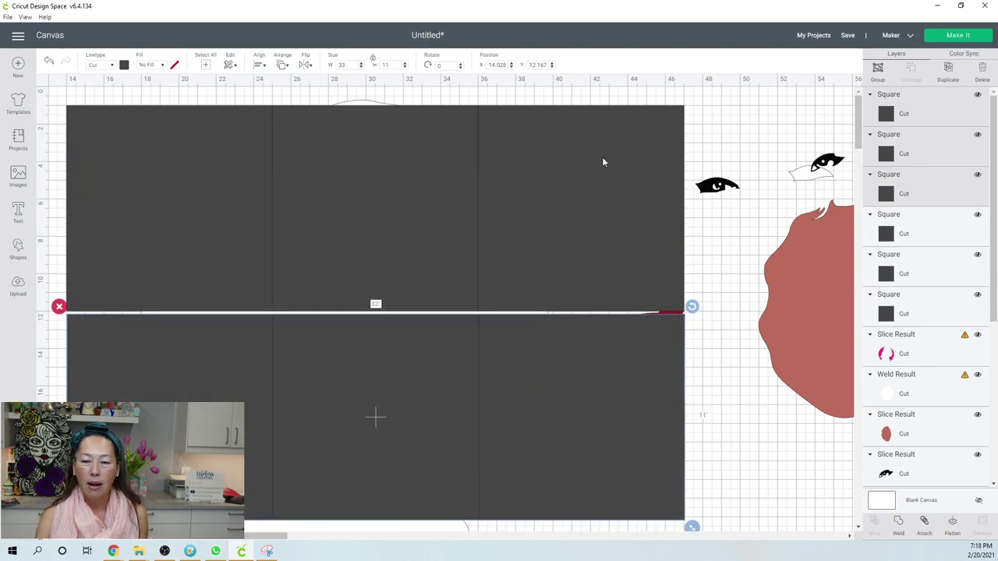
click(498, 65)
text(14)
key(Tab)
text(12)
key(Return)
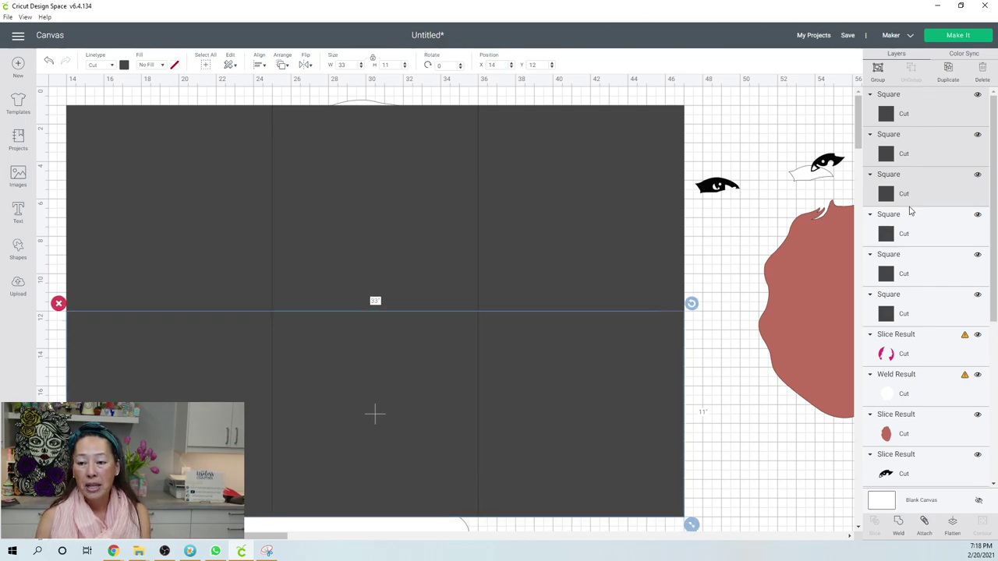
Step: Duplicate the second row of squares and place the third row at X 14, Y 23
click(951, 74)
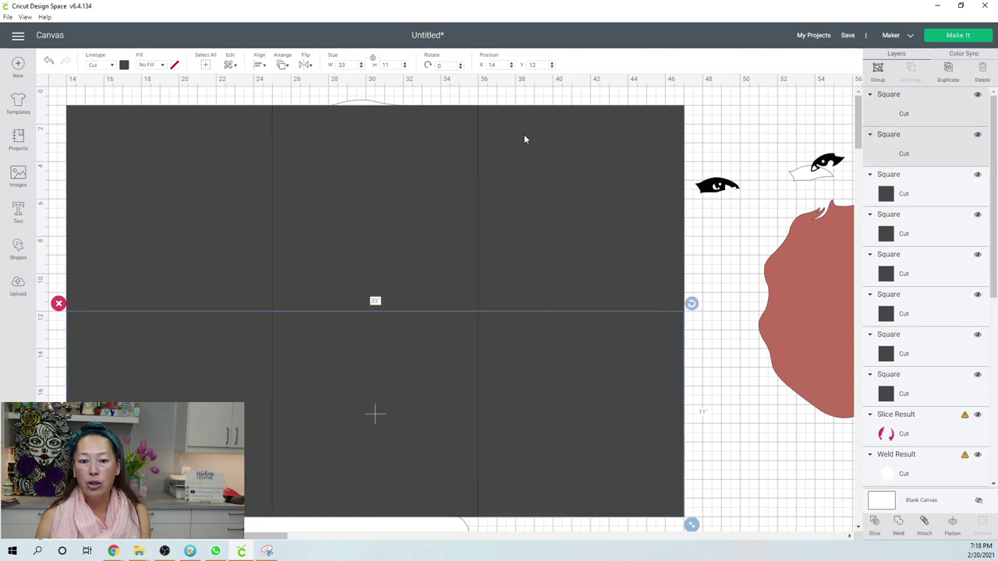
scroll(506, 154, down, 5)
drag(563, 187, 549, 411)
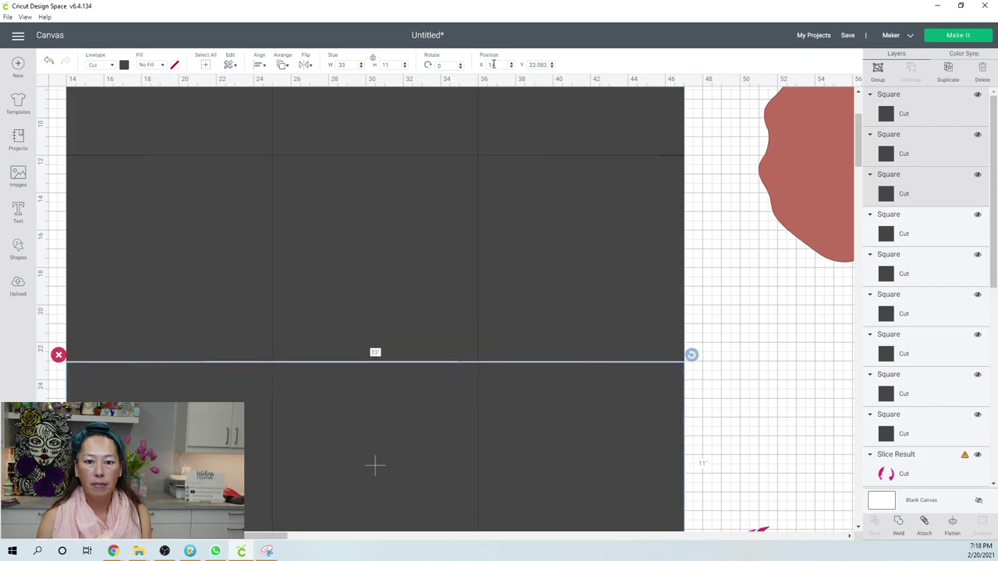
text(23)
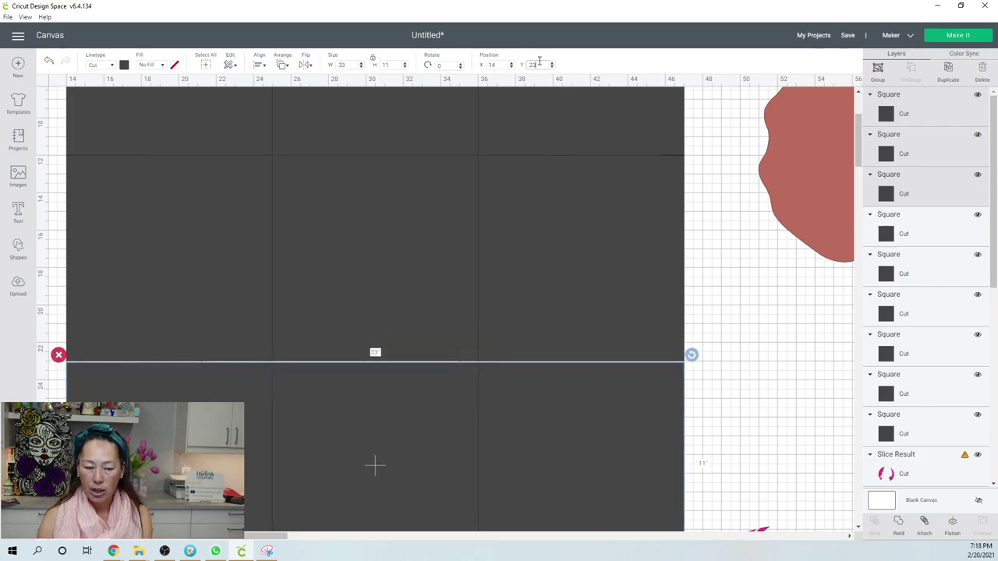
key(Return)
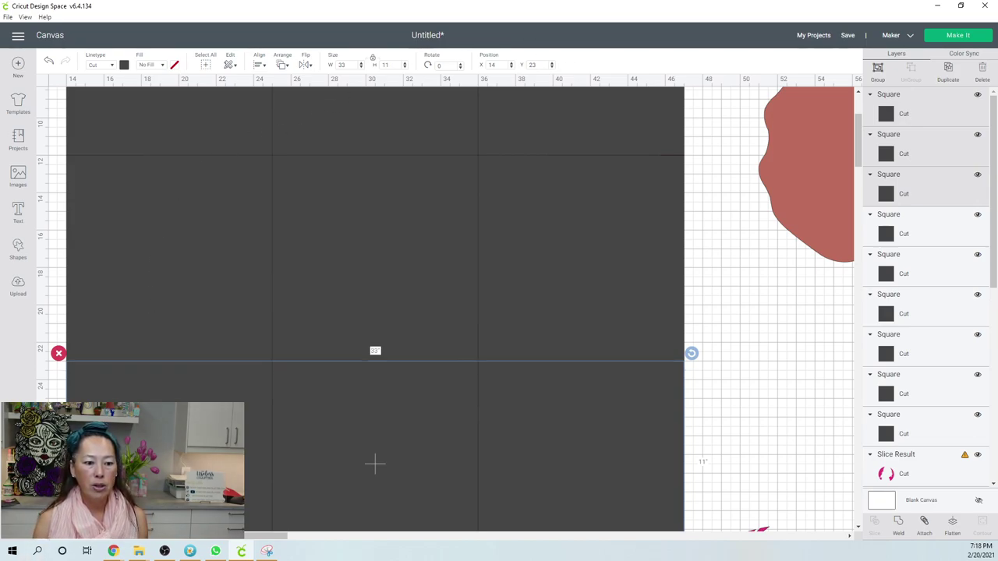
Step: Duplicate all nine squares of the three-by-three grid and move the copy to an empty area at X 66.333, Y 39.167
scroll(148, 387, down, 5)
scroll(152, 356, up, 3)
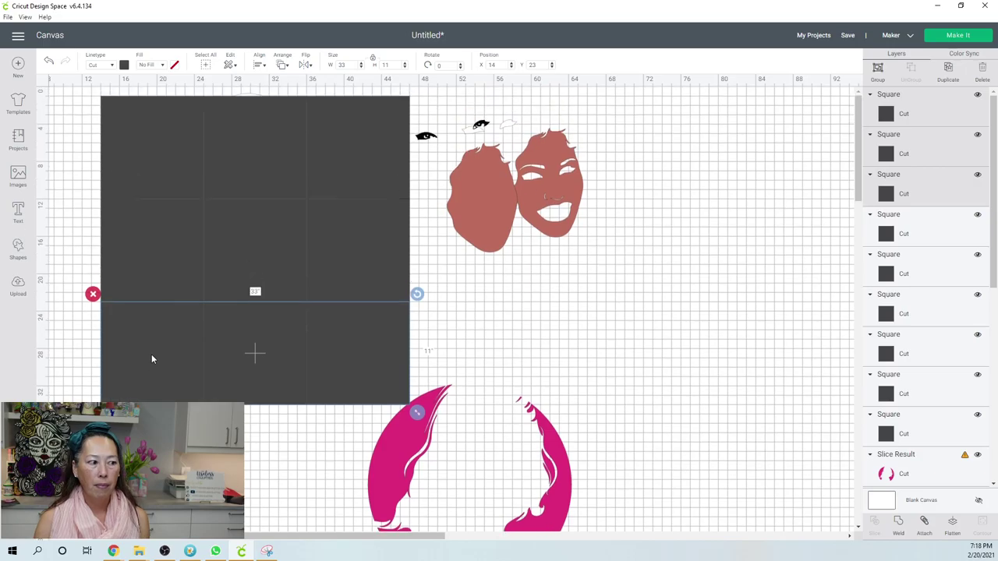
scroll(151, 359, down, 2)
scroll(151, 359, up, 2)
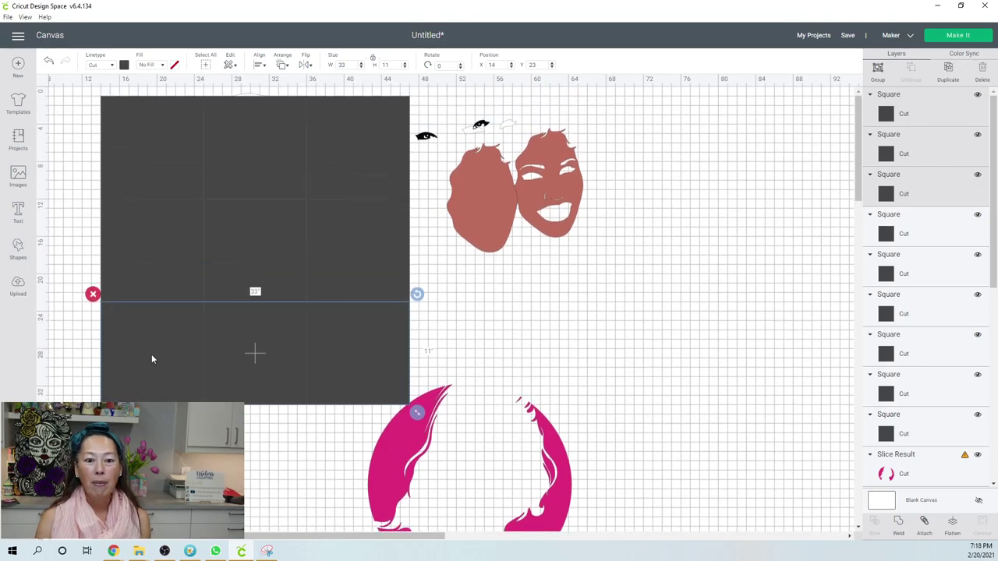
scroll(151, 359, down, 2)
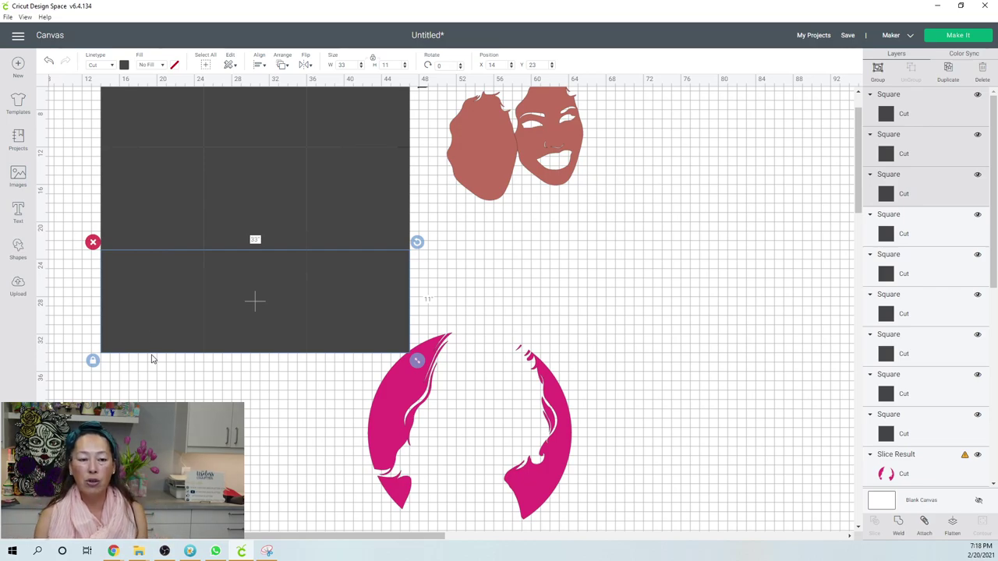
scroll(143, 316, up, 2)
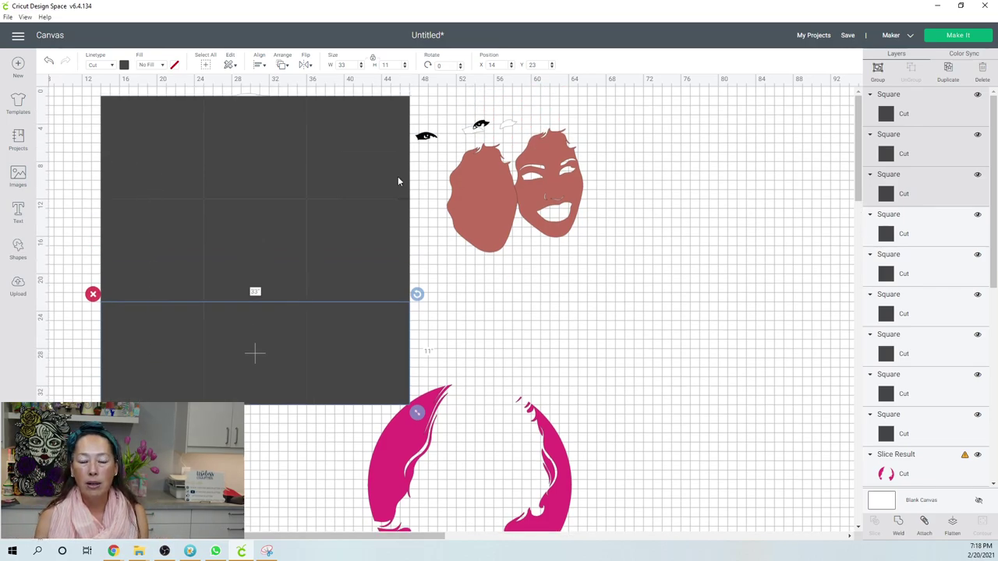
shift+click(921, 238)
shift+click(920, 276)
shift+click(918, 313)
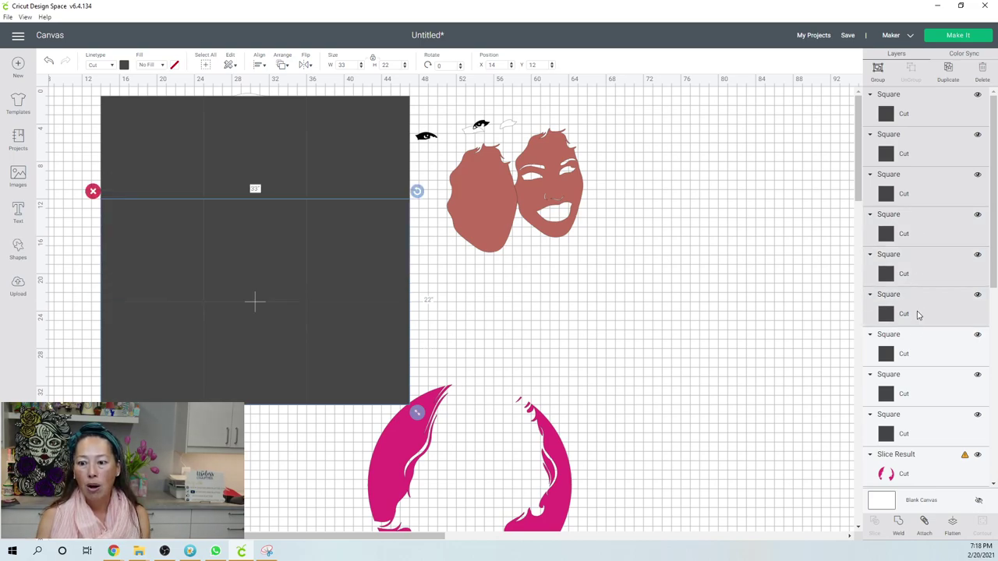
shift+click(916, 355)
shift+click(911, 394)
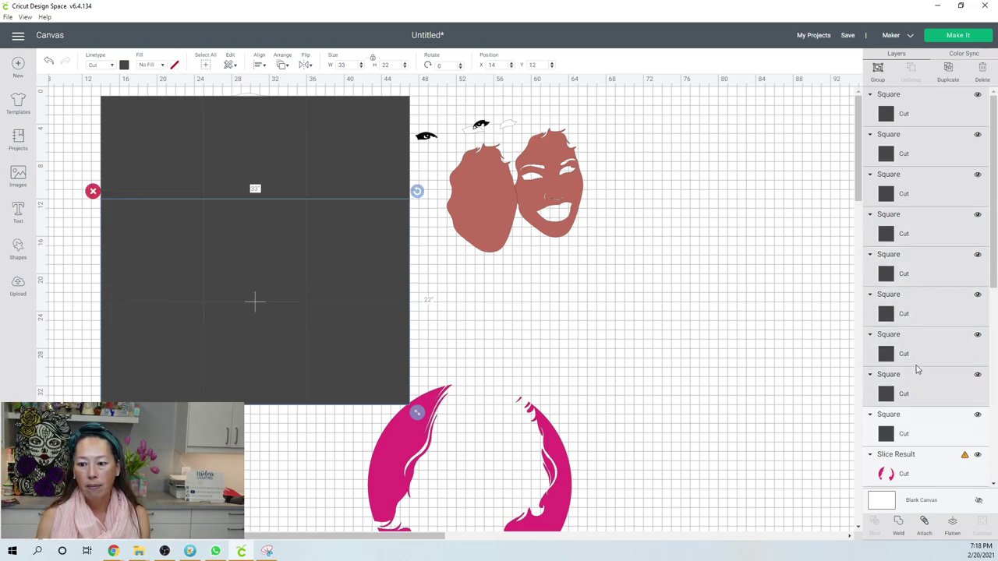
shift+click(917, 421)
click(949, 70)
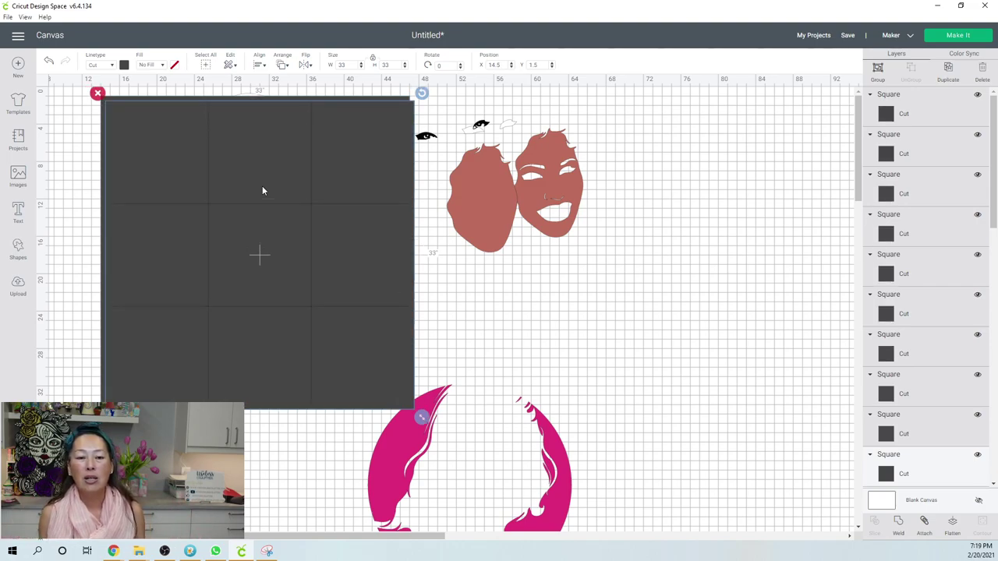
drag(277, 175, 750, 538)
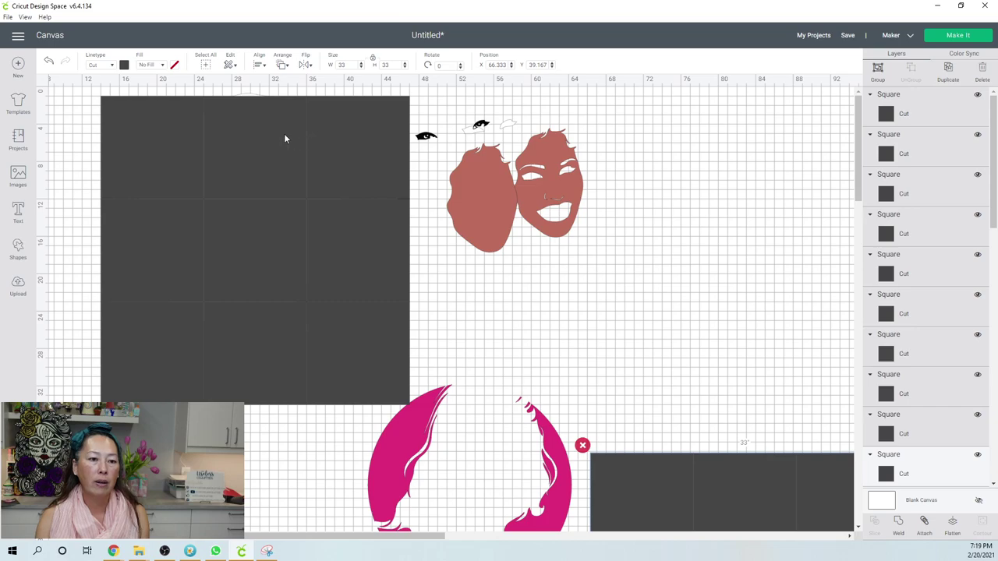
Step: Bring the white welded backing shape to the front of the grid of squares
scroll(914, 198, down, 10)
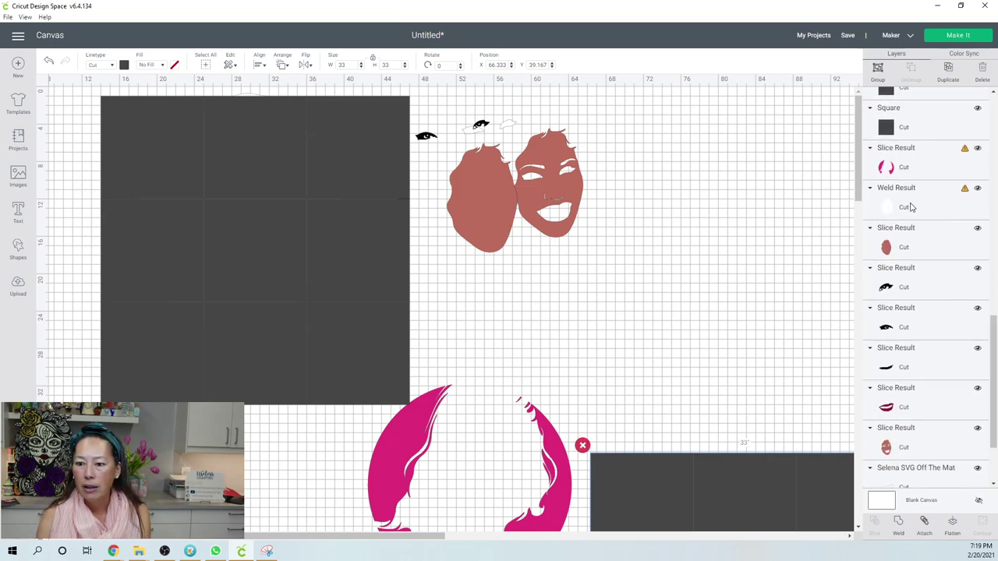
click(912, 200)
click(281, 66)
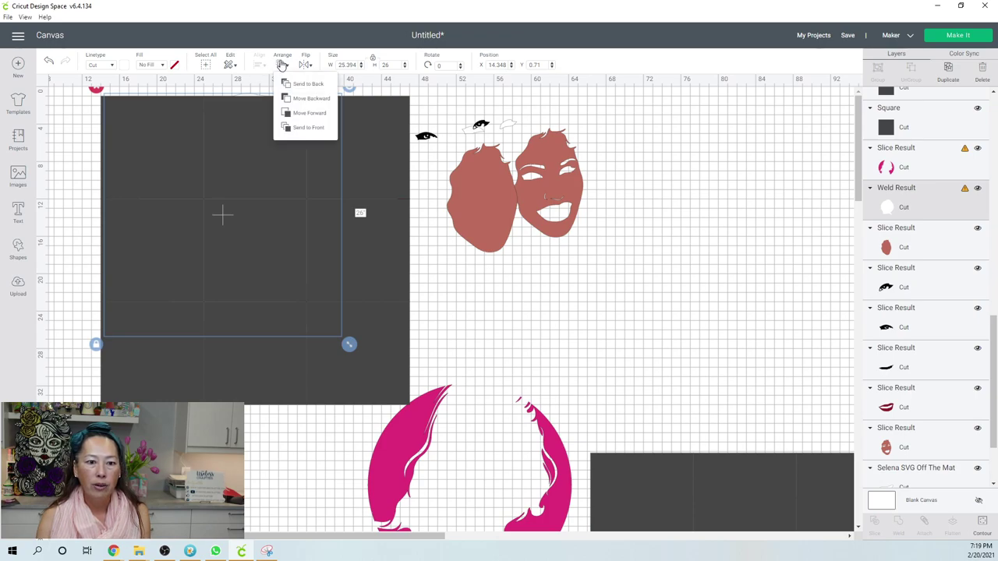
click(303, 133)
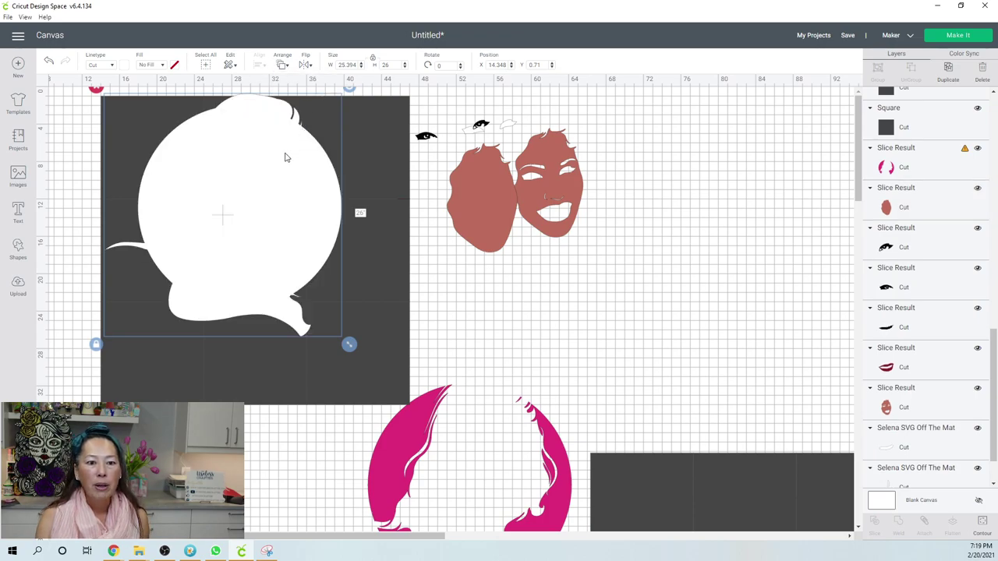
Step: Reposition the white backing over the three-by-three grid at about X 14.626, Y 3.155, checking how the seams fall across its details
mouse_move(290, 190)
mouse_down()
mouse_move(304, 209)
mouse_move(303, 201)
mouse_up()
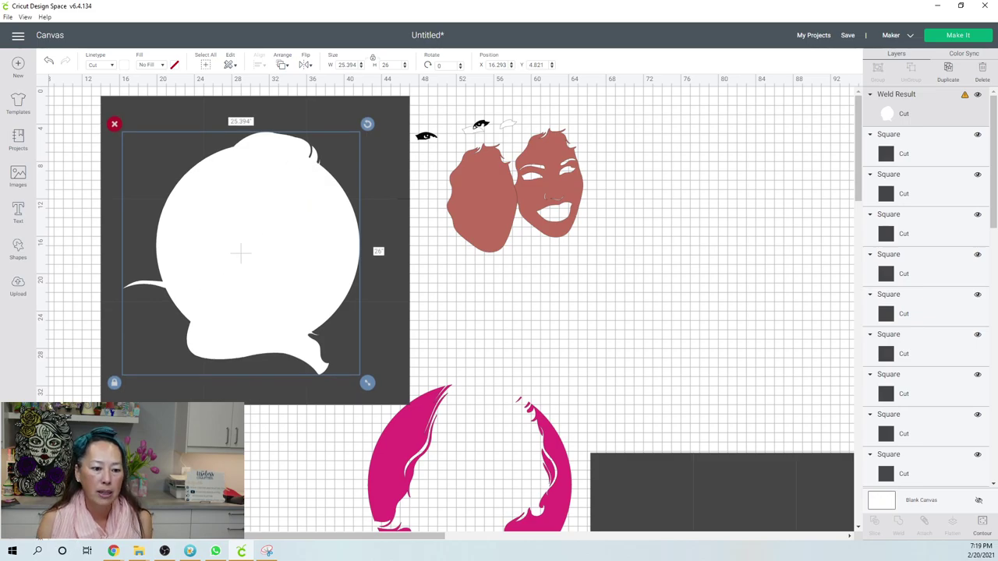
key(ctrl+plus)
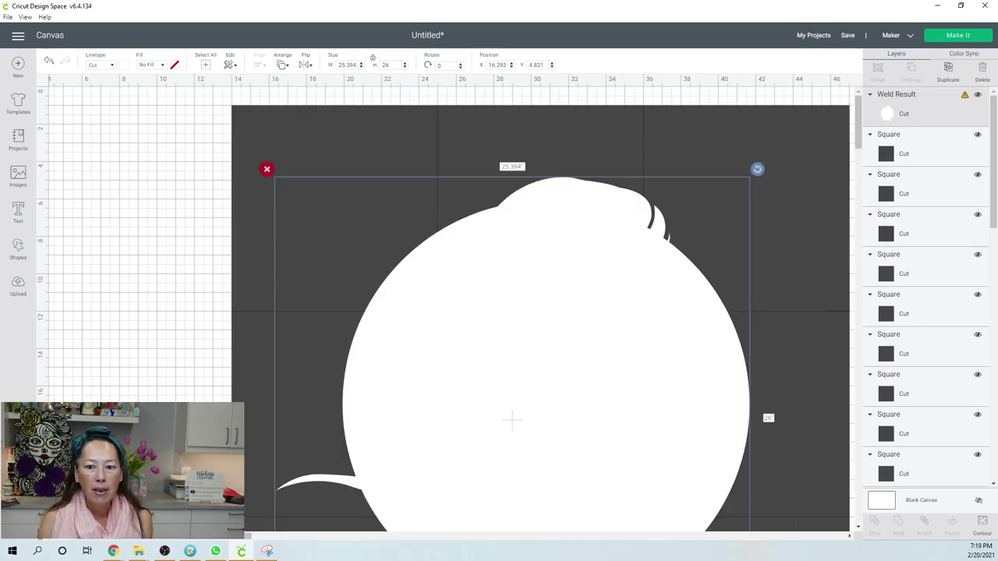
drag(645, 285, 653, 388)
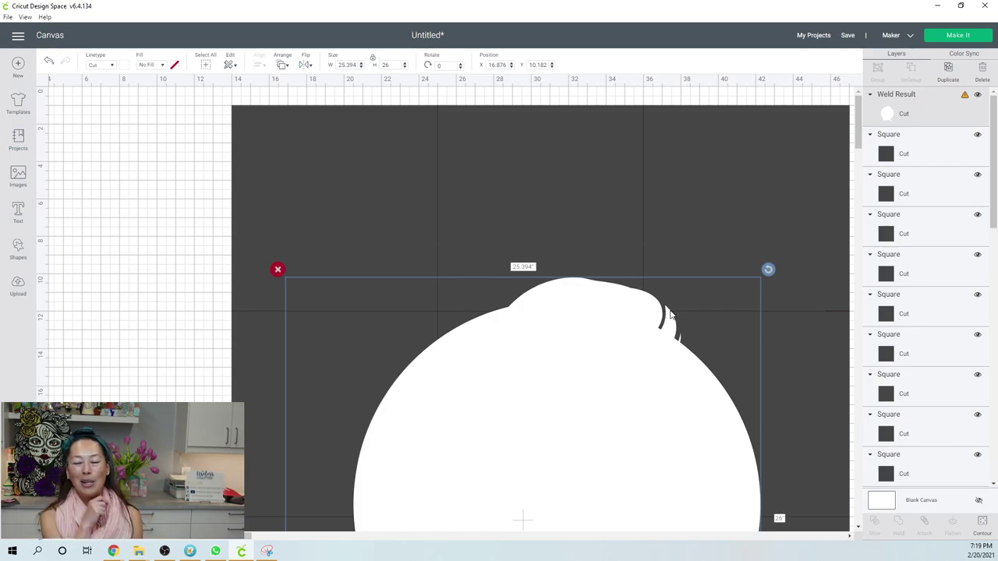
drag(670, 314, 628, 194)
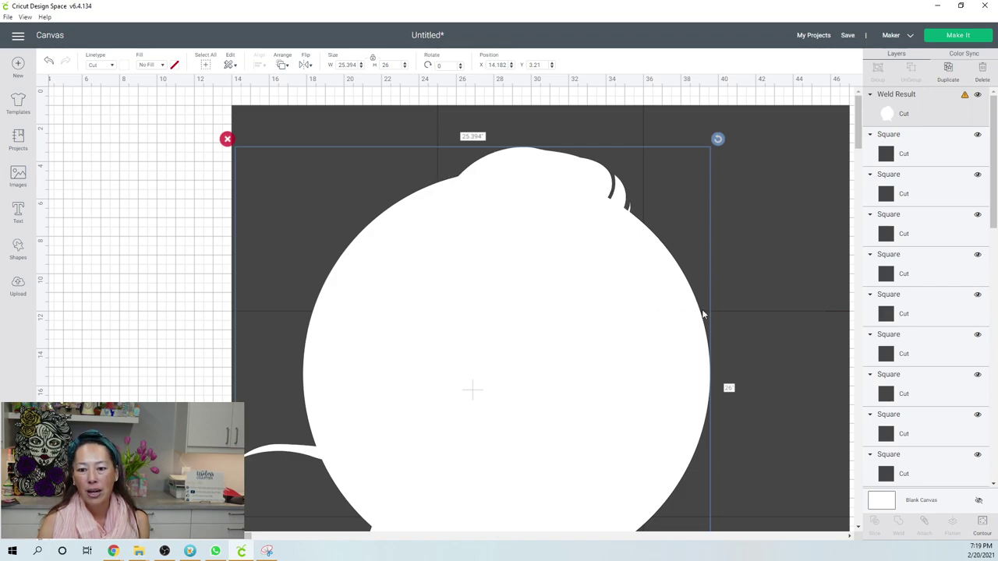
scroll(643, 304, down, 3)
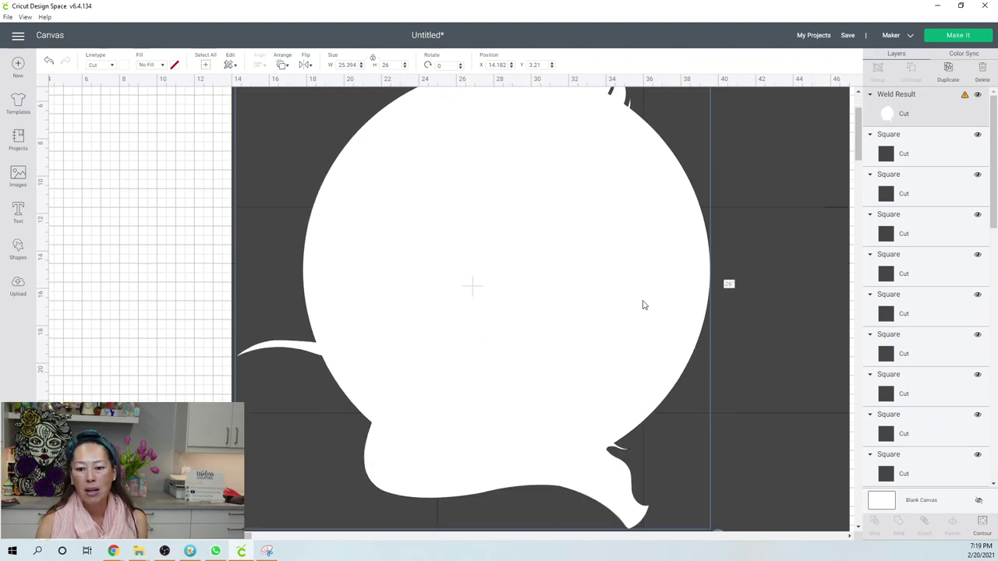
scroll(644, 305, up, 2)
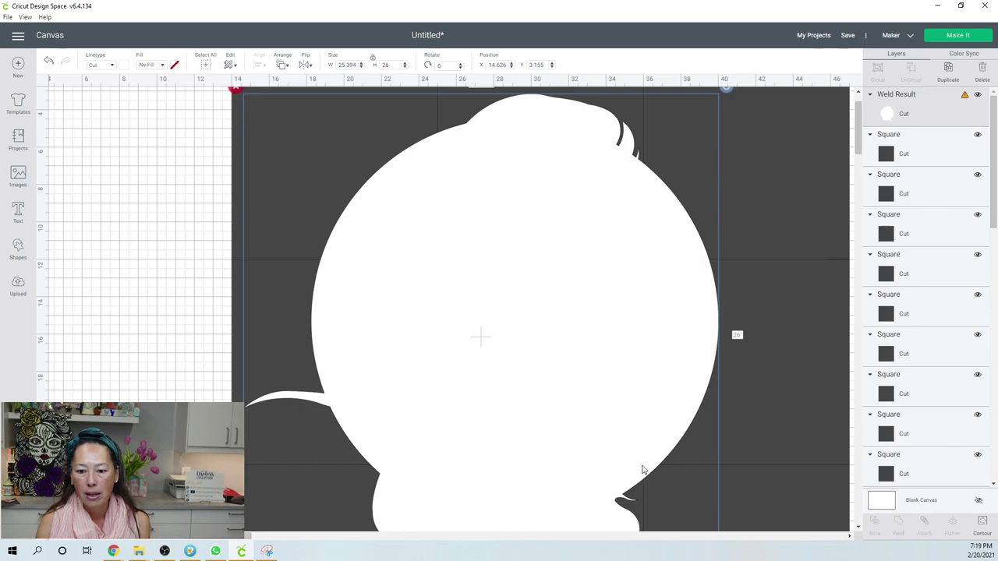
scroll(637, 435, down, 3)
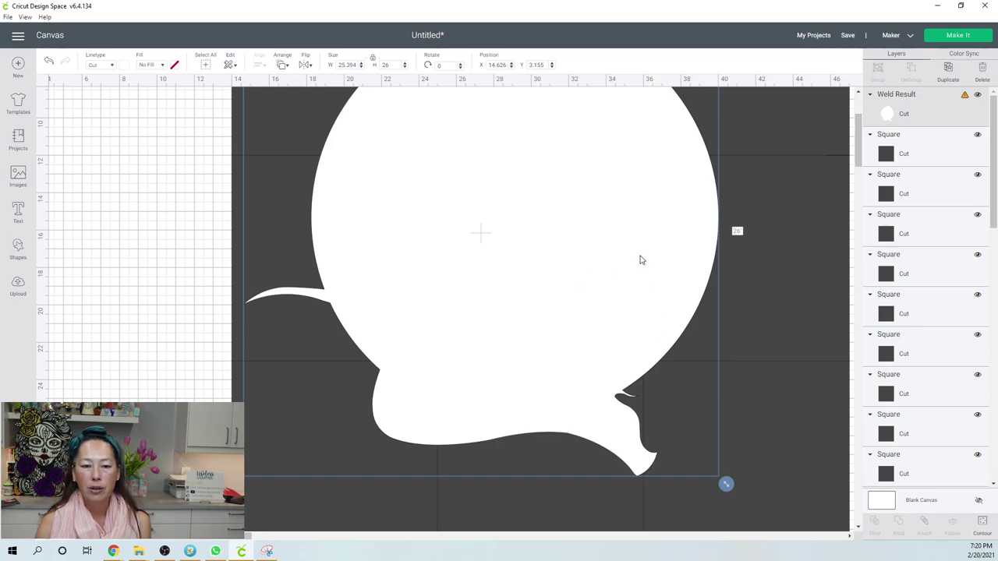
scroll(641, 260, up, 3)
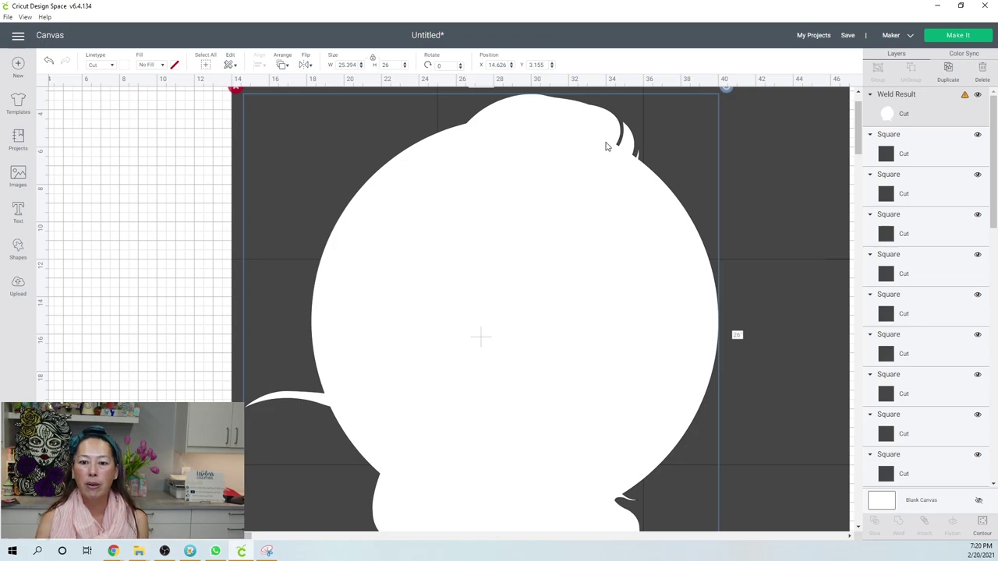
scroll(396, 128, up, 2)
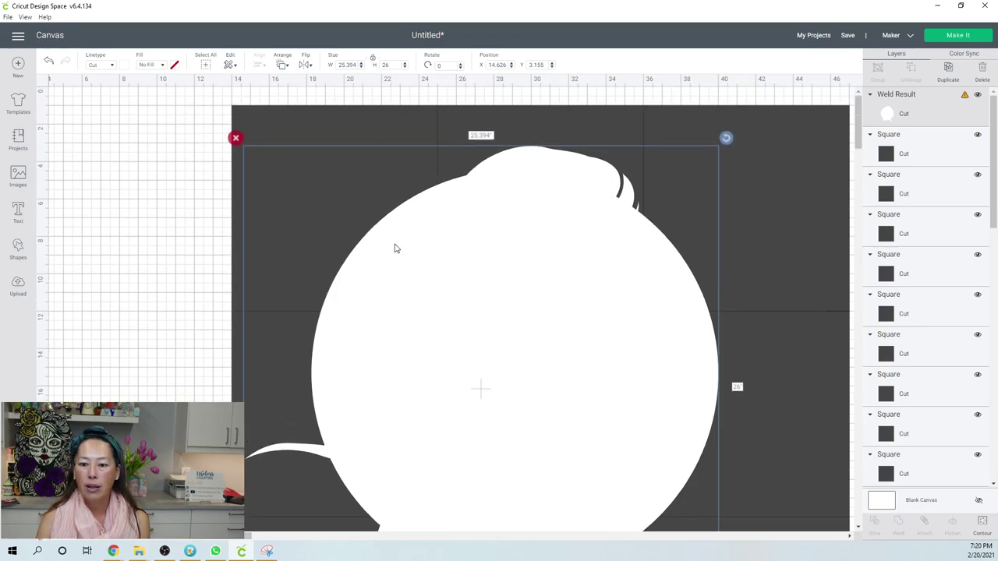
Step: Delete the bottom-left square of the grid beneath the white backing
scroll(402, 248, down, 4)
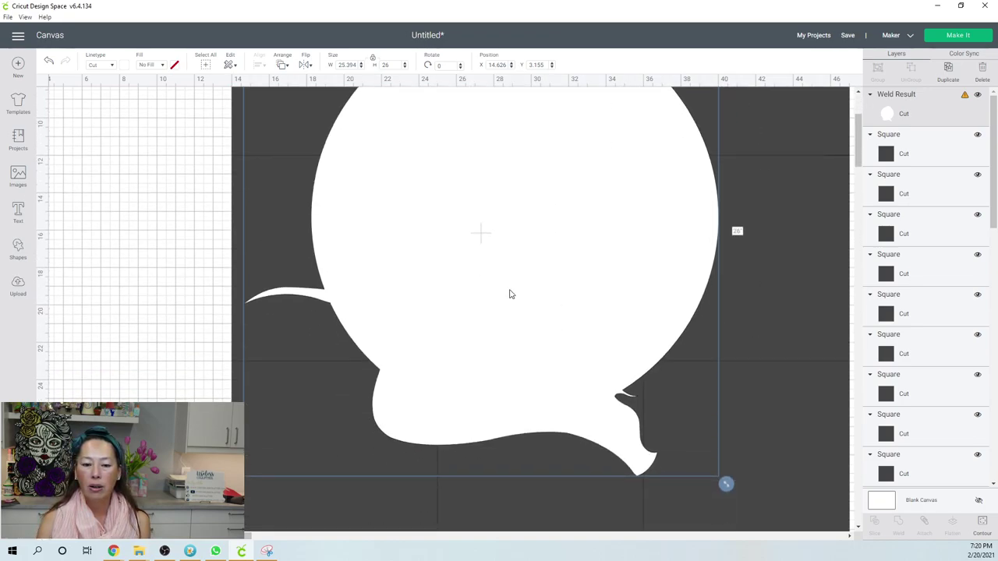
scroll(512, 297, down, 3)
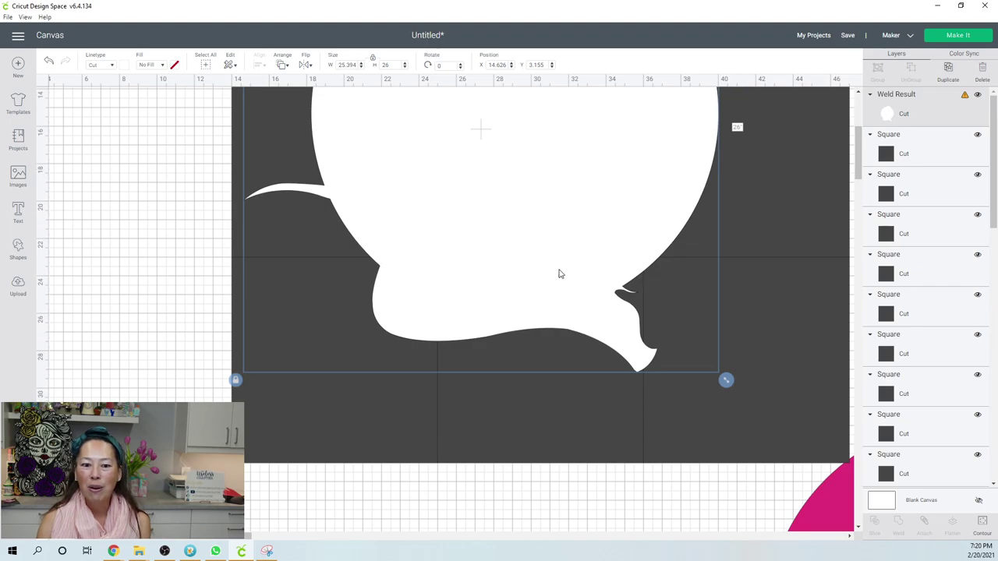
click(289, 411)
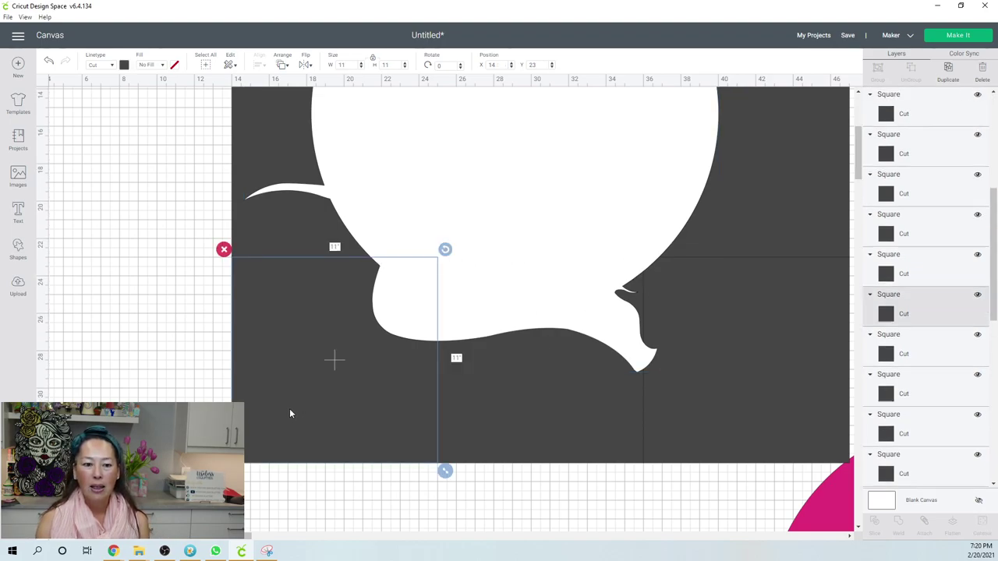
key(Delete)
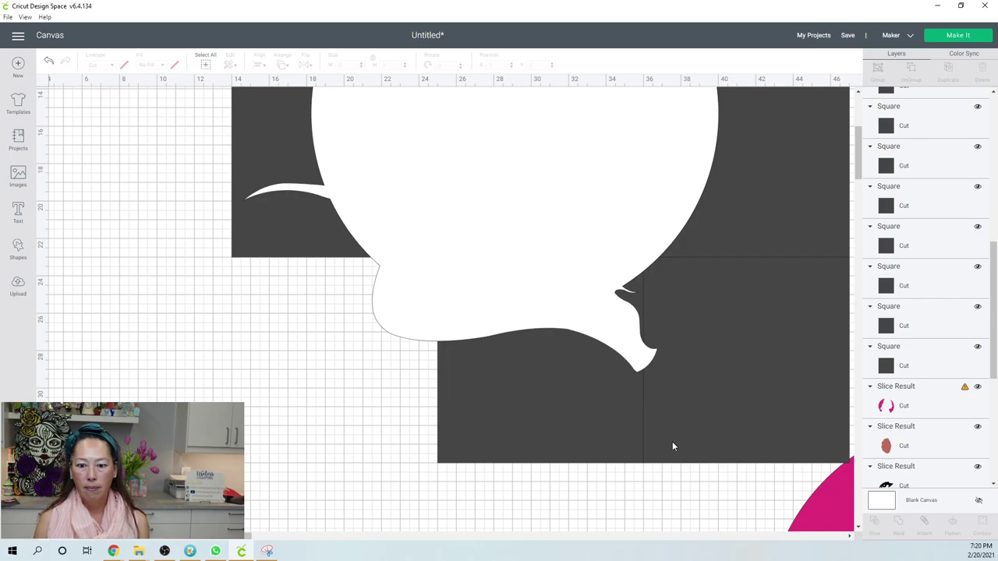
Step: Shift the two remaining bottom-row squares together to X 19, Y 23 so they cover the lower part of the backing
drag(692, 489, 598, 450)
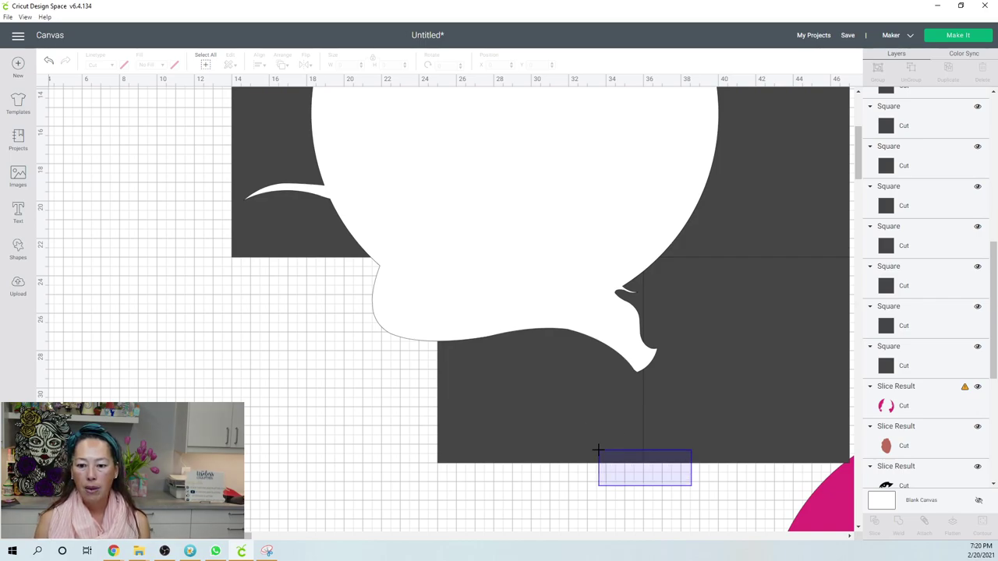
drag(688, 411, 573, 413)
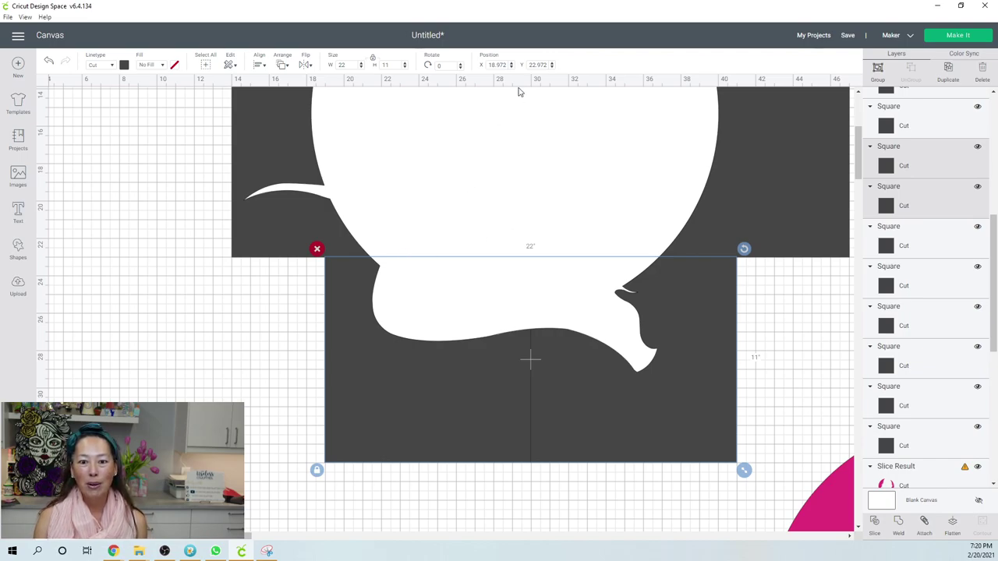
click(499, 65)
text(19)
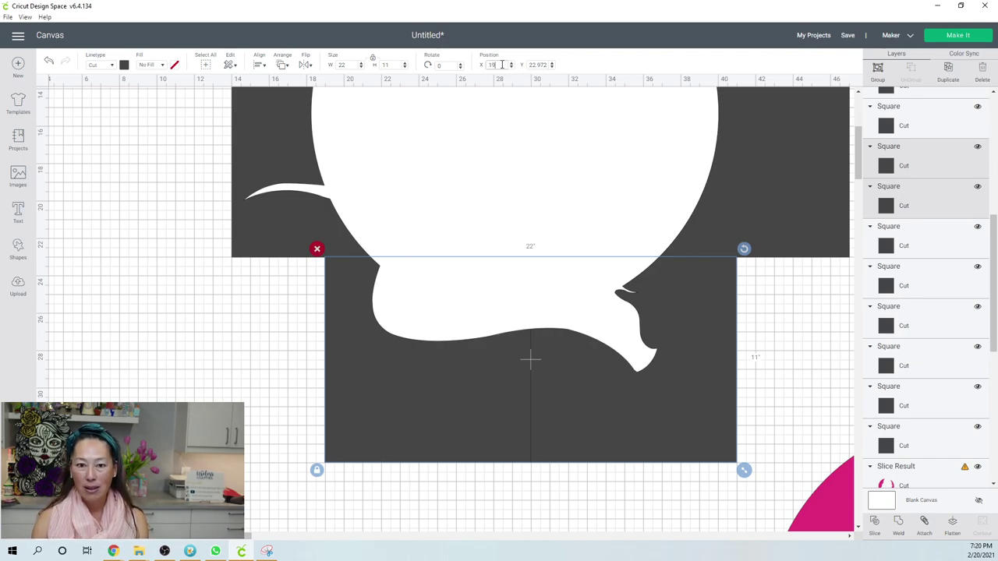
key(Tab)
text(23)
key(Return)
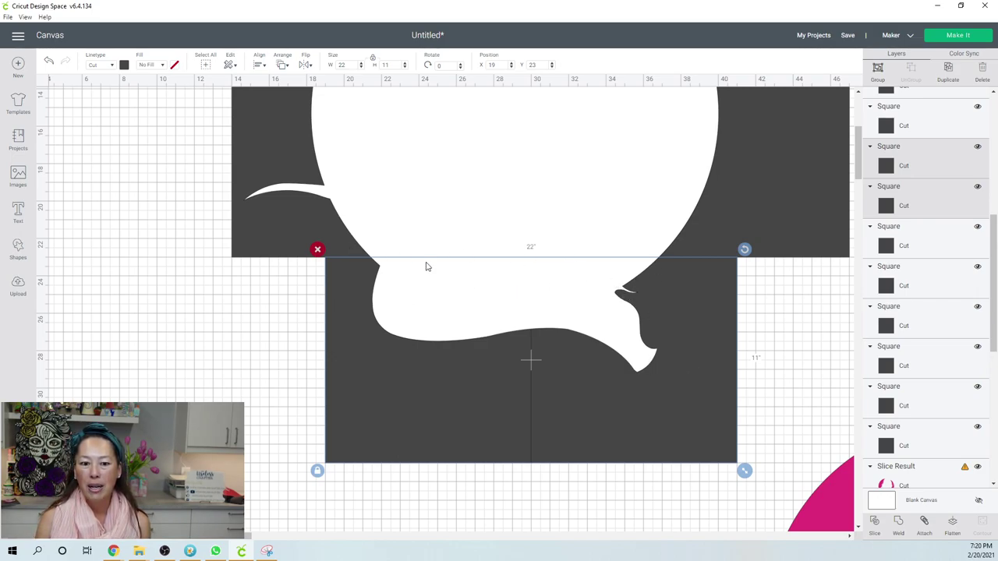
Step: Slice the white backing with the top-left square of the grid
scroll(420, 333, up, 5)
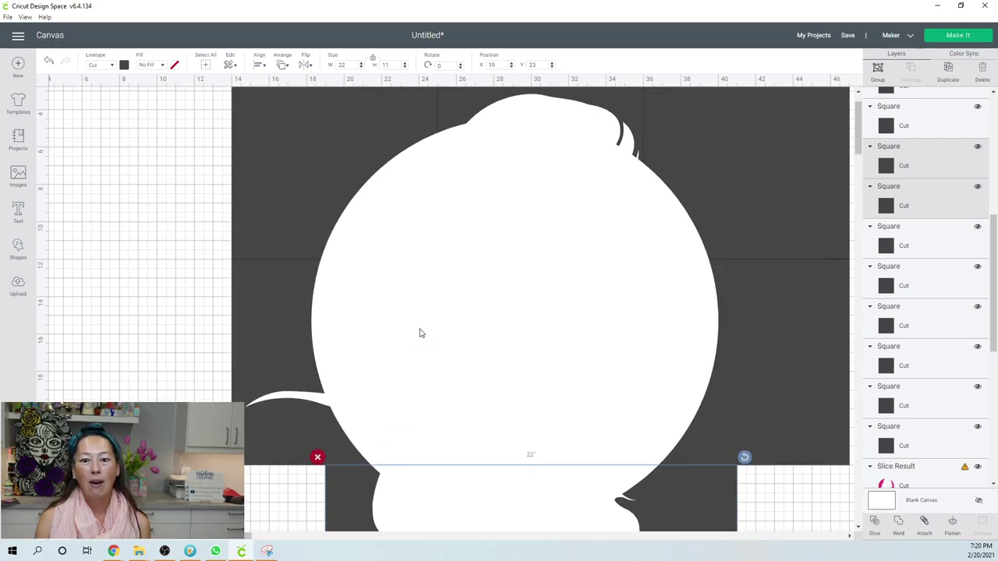
drag(170, 151, 363, 198)
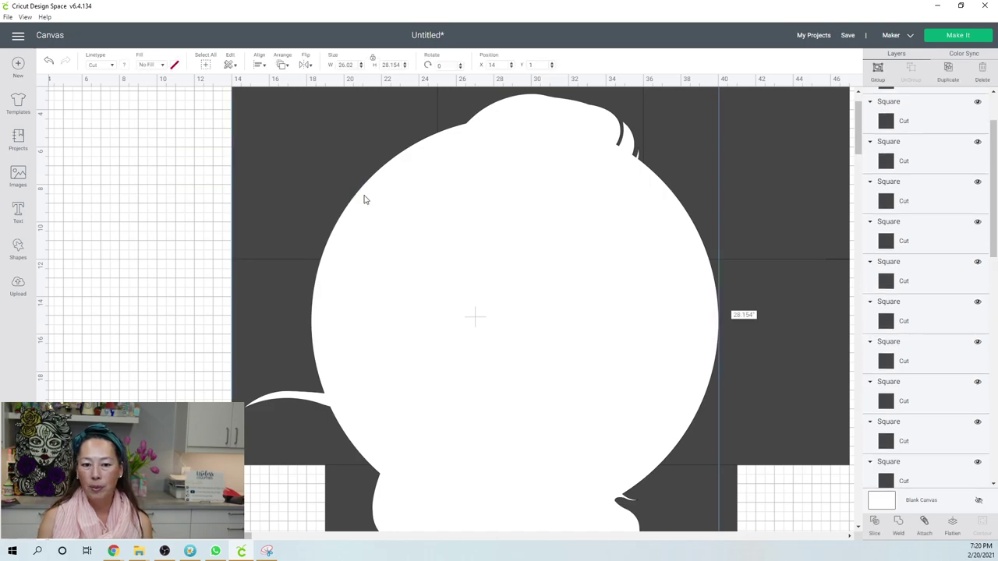
click(875, 524)
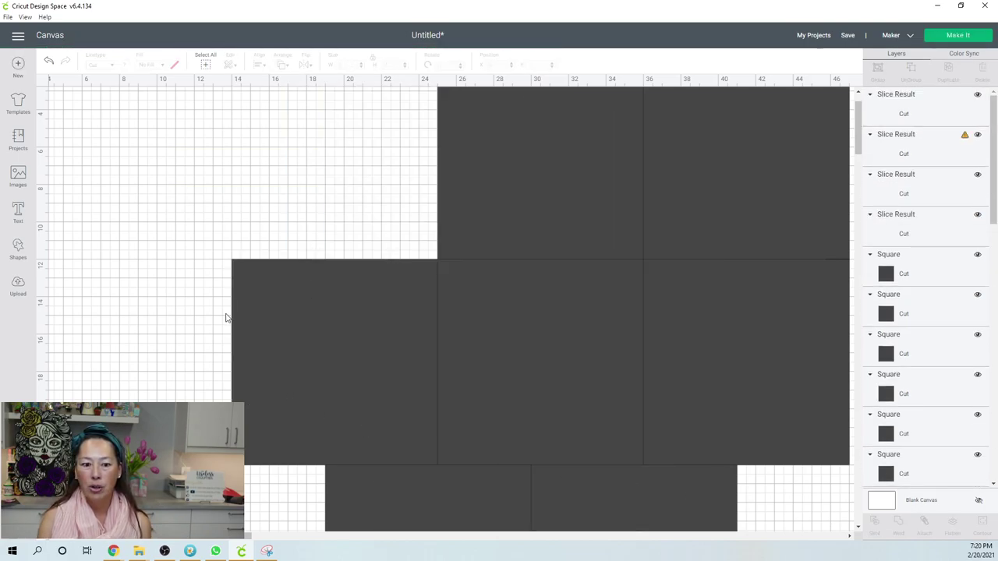
Step: Slice the backing with the left square of the middle row and remove the dark leftover outside the backing's outline
drag(195, 322, 353, 404)
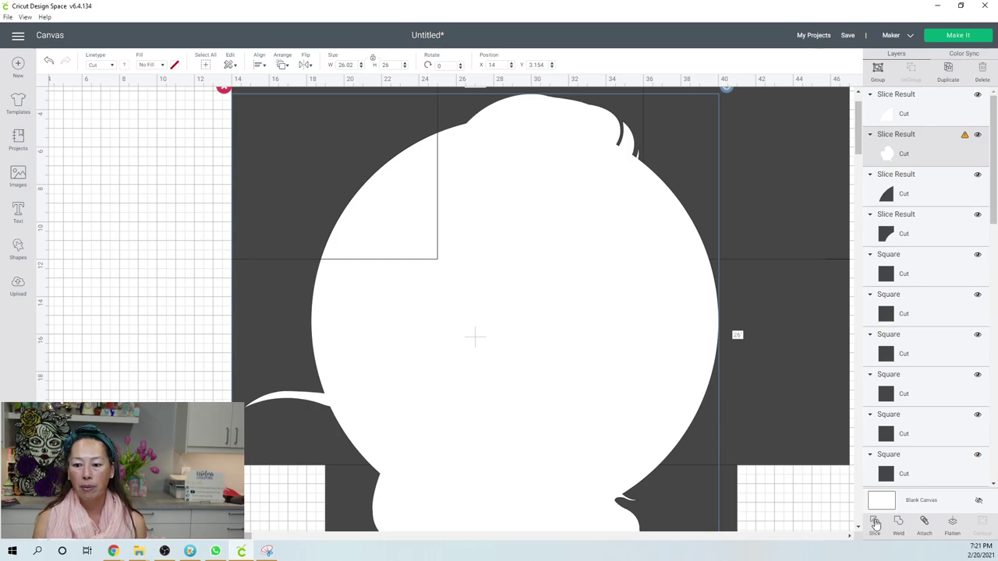
key(Delete)
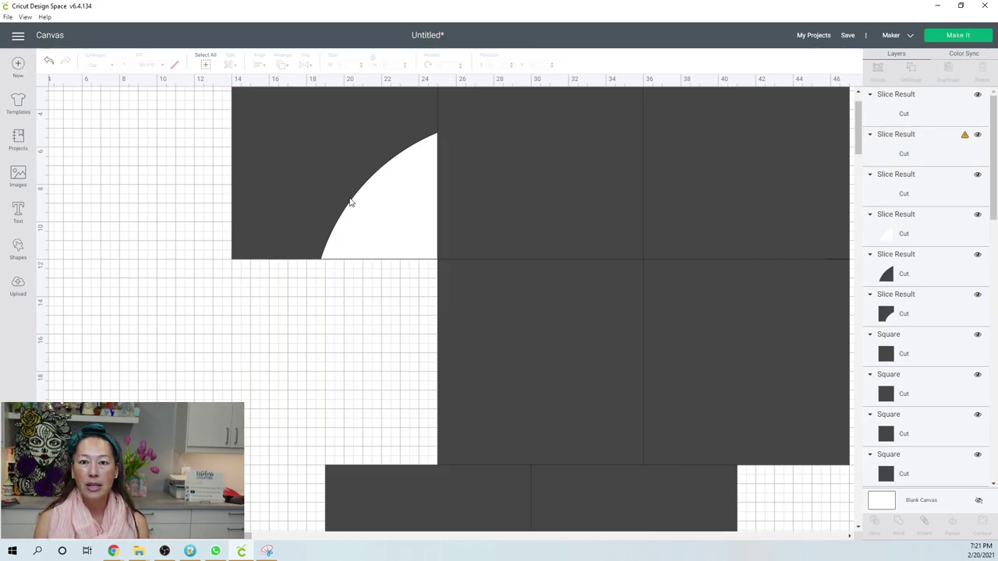
key(ctrl+z)
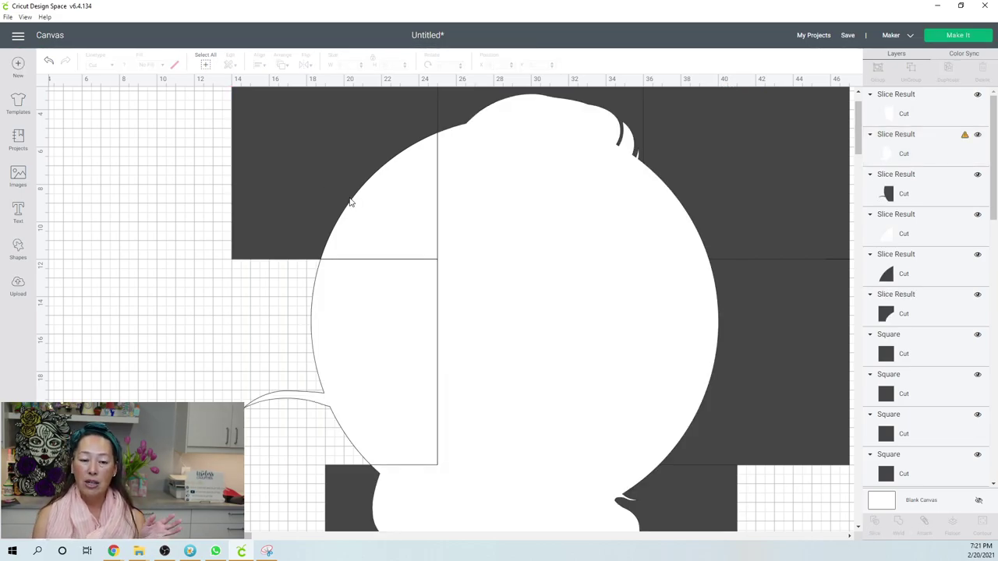
Step: Slice the lower part of the backing with each of the two bottom-row squares
scroll(400, 267, down, 5)
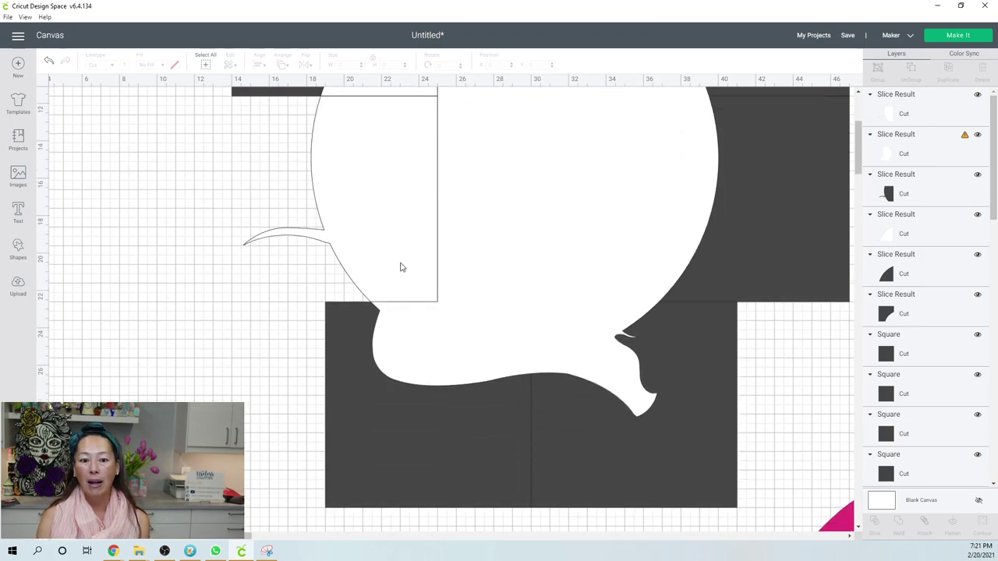
drag(304, 301, 398, 340)
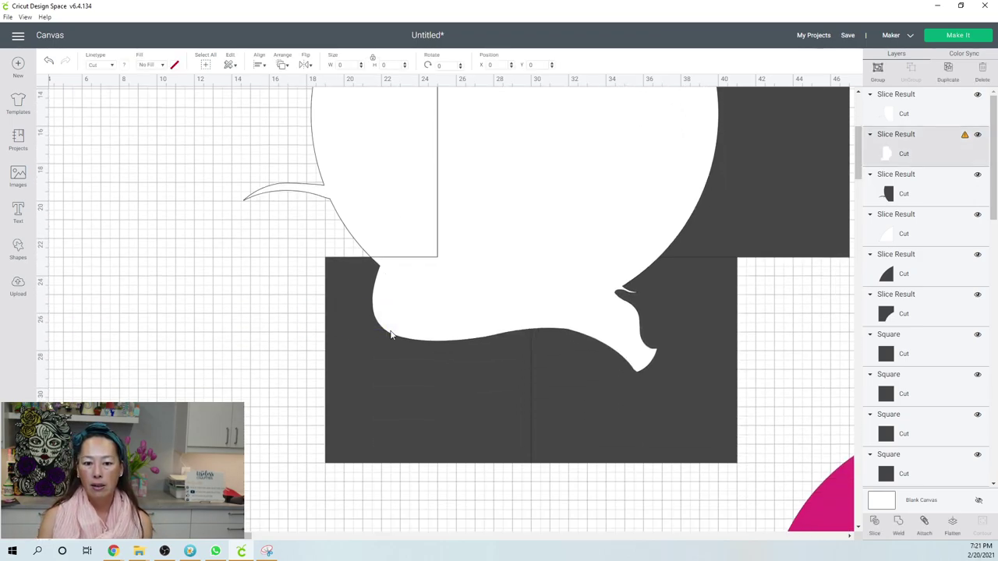
click(874, 523)
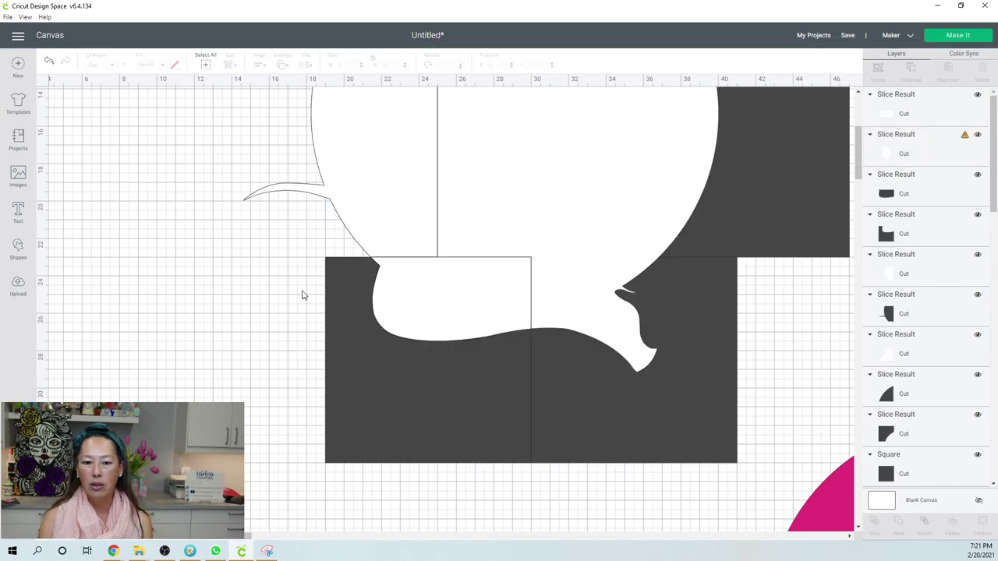
drag(626, 483, 597, 322)
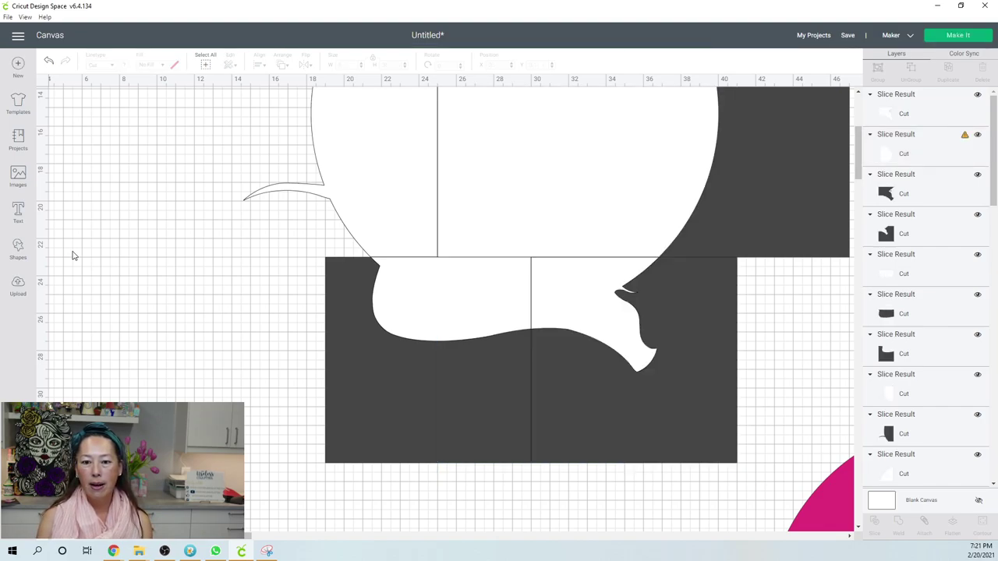
Step: Move the top-left and middle-left white pieces out of the backing to the empty canvas beside it
scroll(75, 256, up, 5)
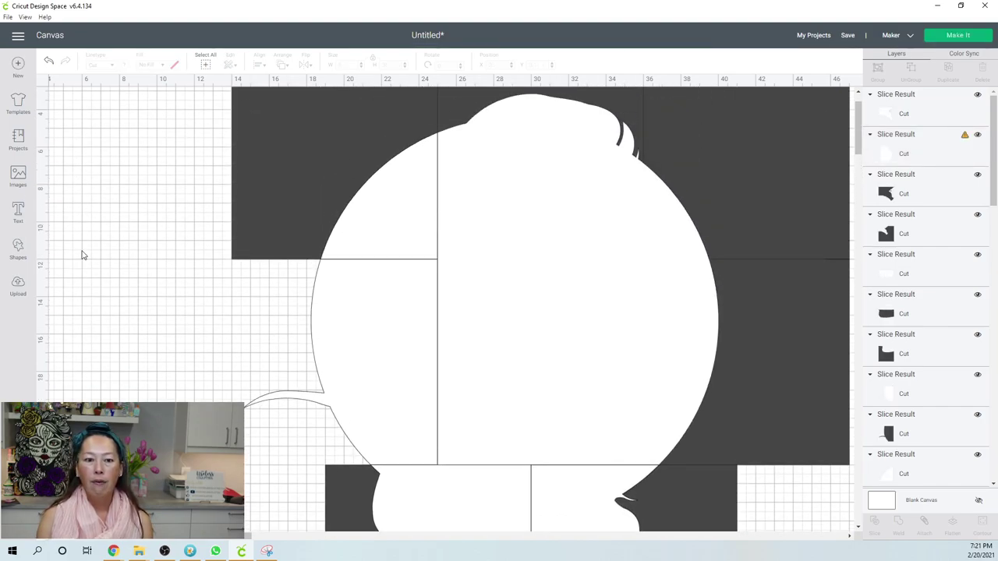
drag(350, 224, 100, 222)
drag(350, 312, 181, 263)
Step: Delete the dark slice leftovers at the top-left and middle-left positions of the grid
drag(209, 152, 379, 218)
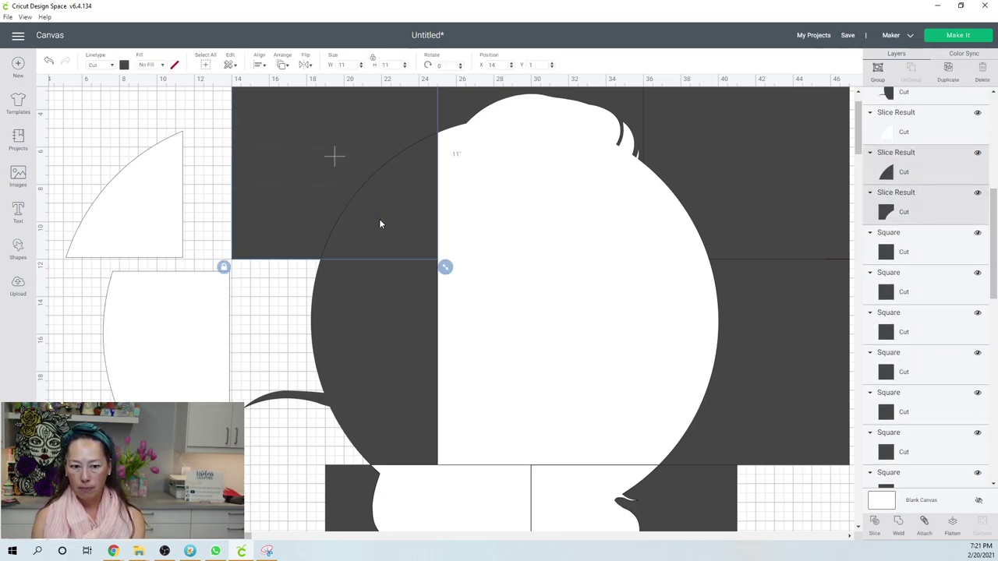
key(Delete)
click(357, 277)
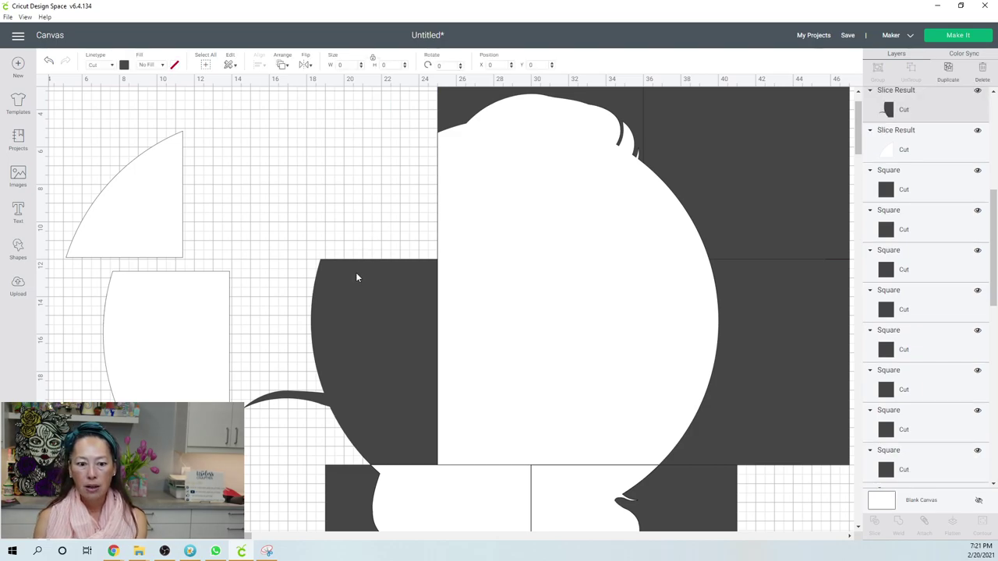
key(Delete)
Step: Delete the dark leftover surrounding the bottom-left white piece of the backing
scroll(359, 285, down, 4)
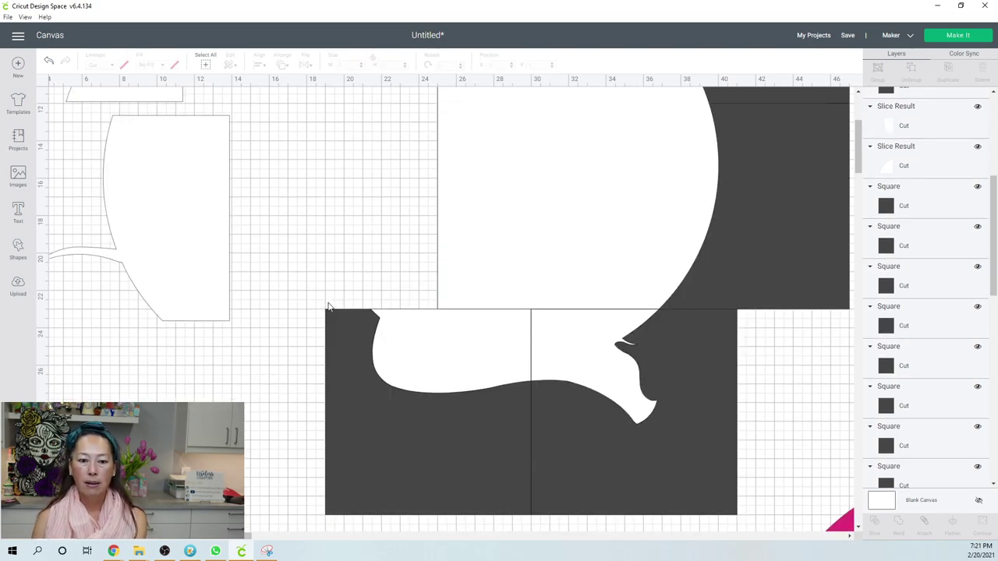
click(341, 371)
key(Delete)
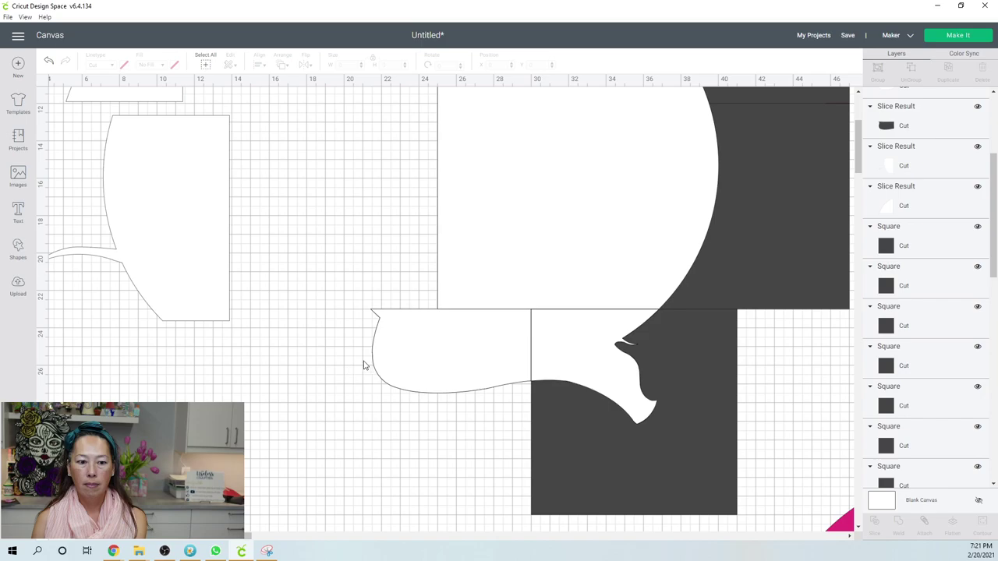
Step: Move the two bottom white backing pieces to the empty canvas beside the grid and delete the bottom-left dark leftover
drag(385, 363, 173, 379)
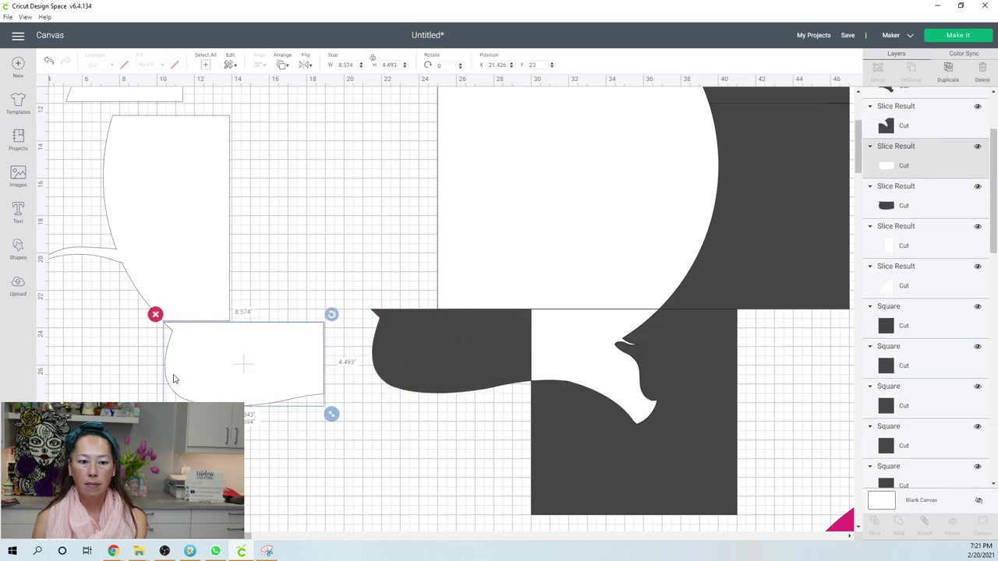
click(491, 360)
key(Delete)
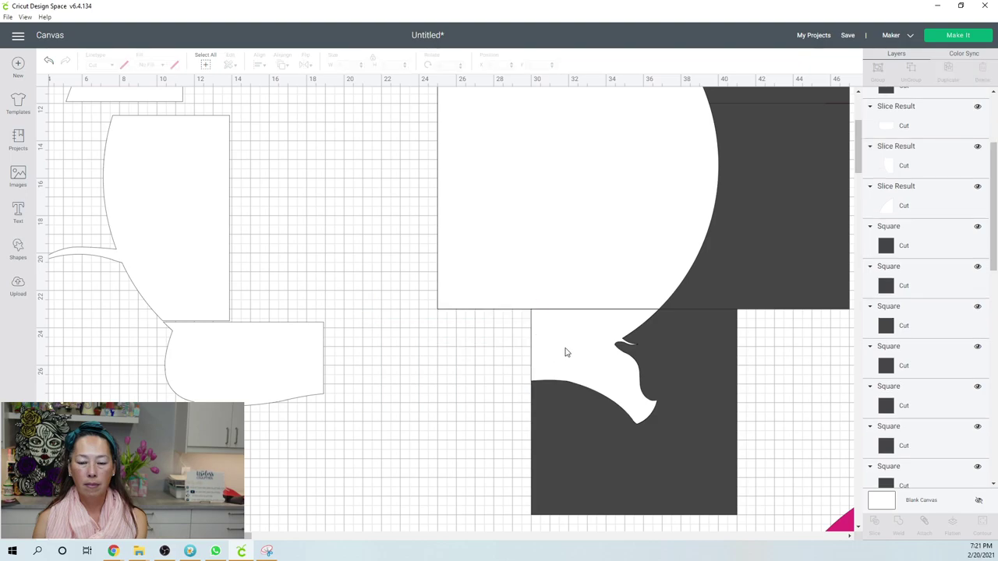
click(566, 352)
drag(566, 352, 355, 364)
scroll(377, 338, up, 3)
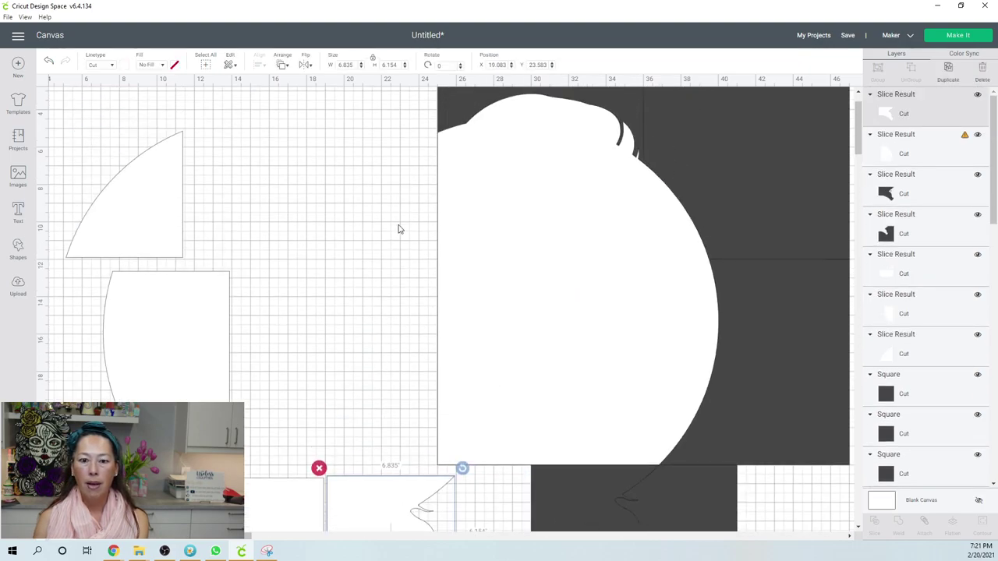
Step: Slice the remaining backing with the top-middle square and the center square of the grid
drag(384, 128, 514, 184)
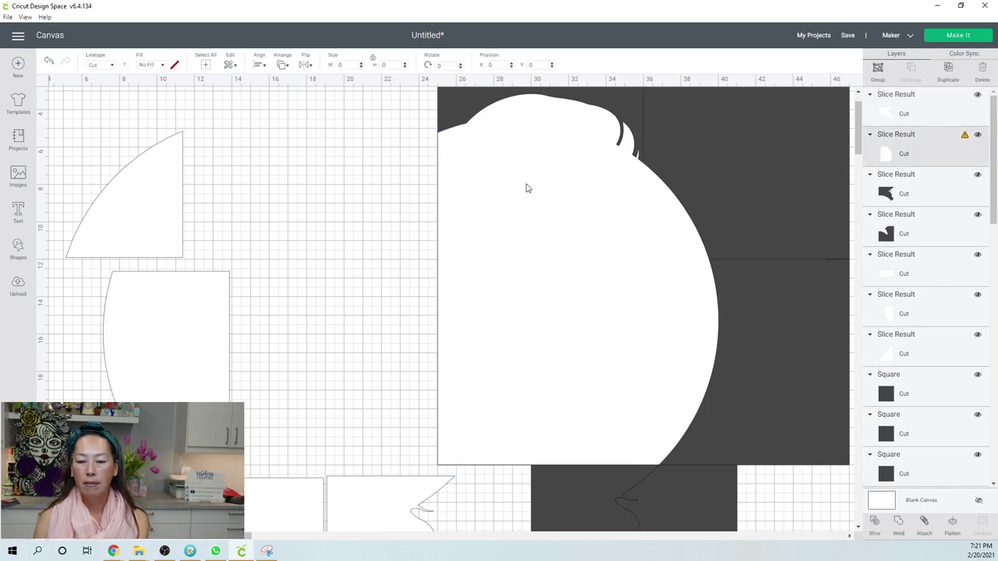
click(875, 521)
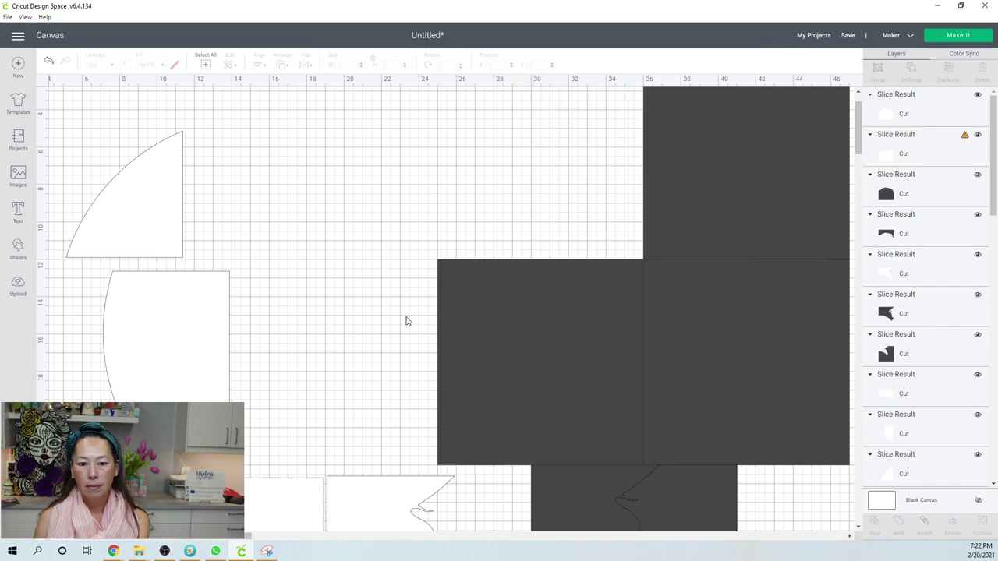
drag(406, 319, 567, 374)
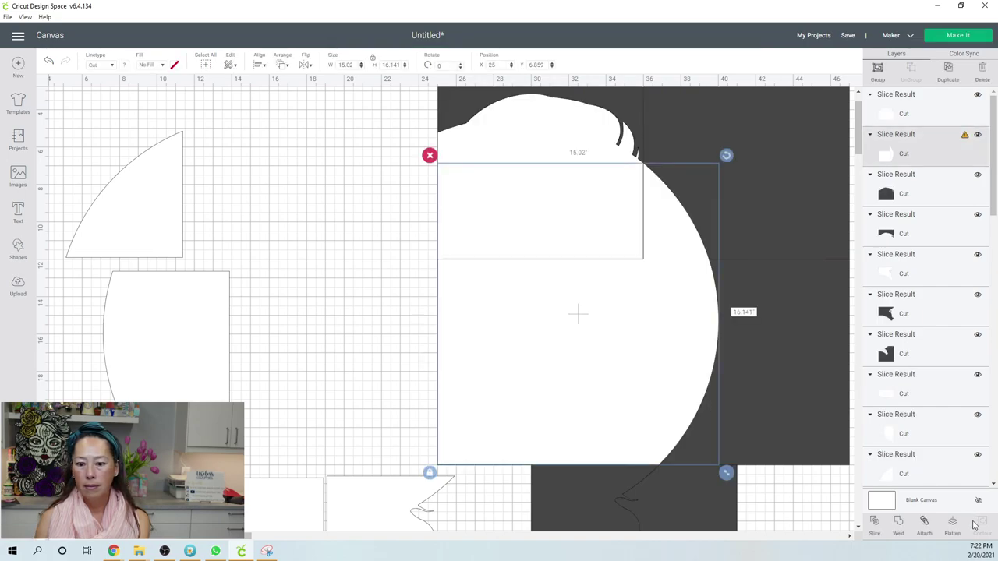
click(875, 524)
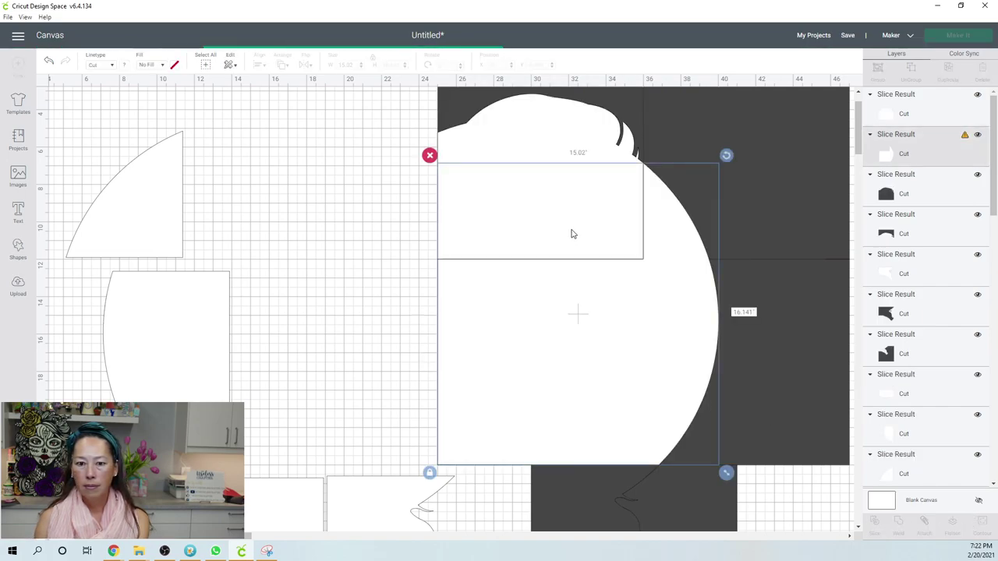
click(546, 190)
drag(525, 189, 629, 164)
click(48, 62)
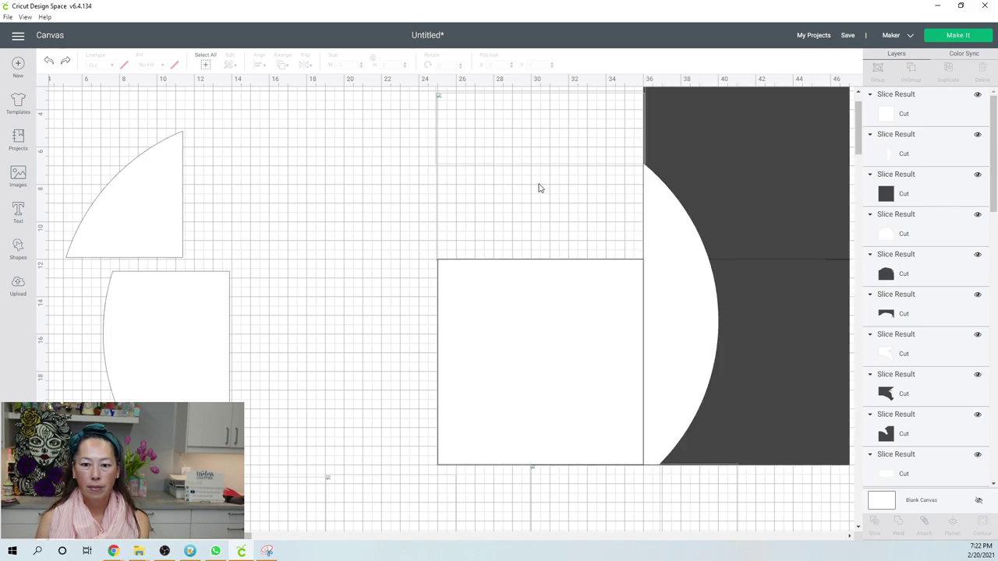
Step: Move the top-middle white piece and the center 11-inch white square out of the grid beside the other cut pieces
click(463, 190)
drag(464, 189, 251, 192)
click(477, 309)
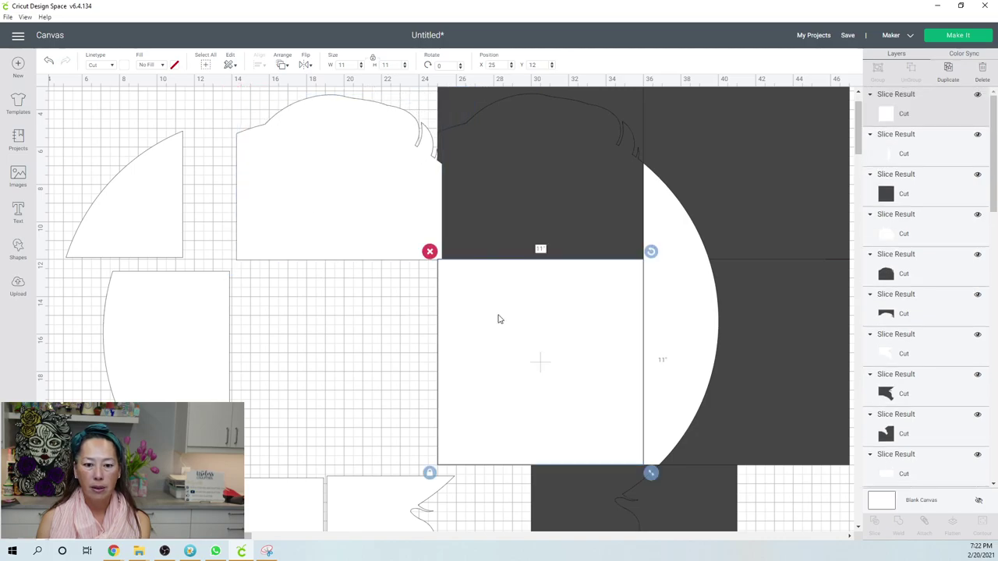
drag(430, 319, 254, 323)
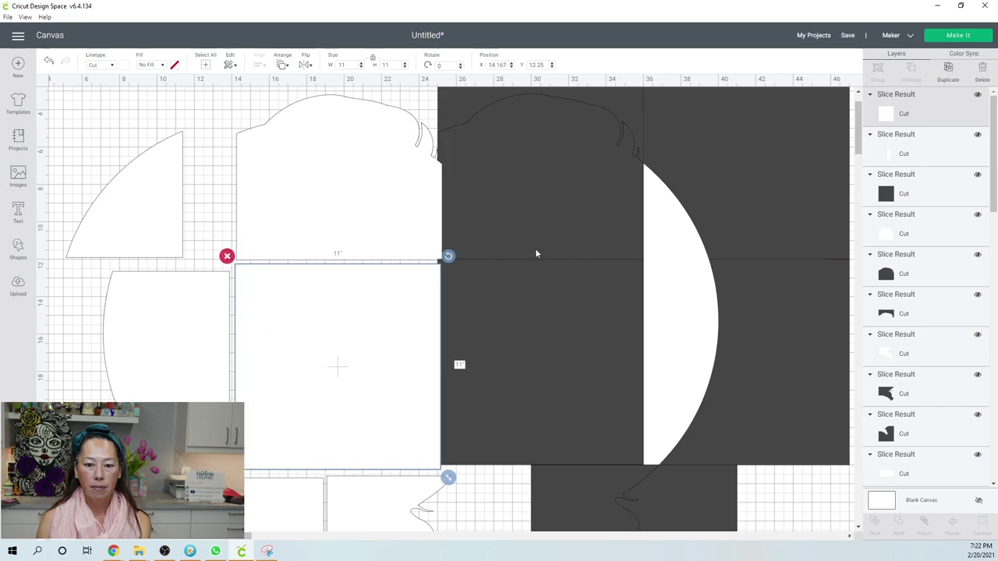
Step: Delete the dark slice leftovers at the top-middle and center positions of the grid
click(583, 199)
click(503, 195)
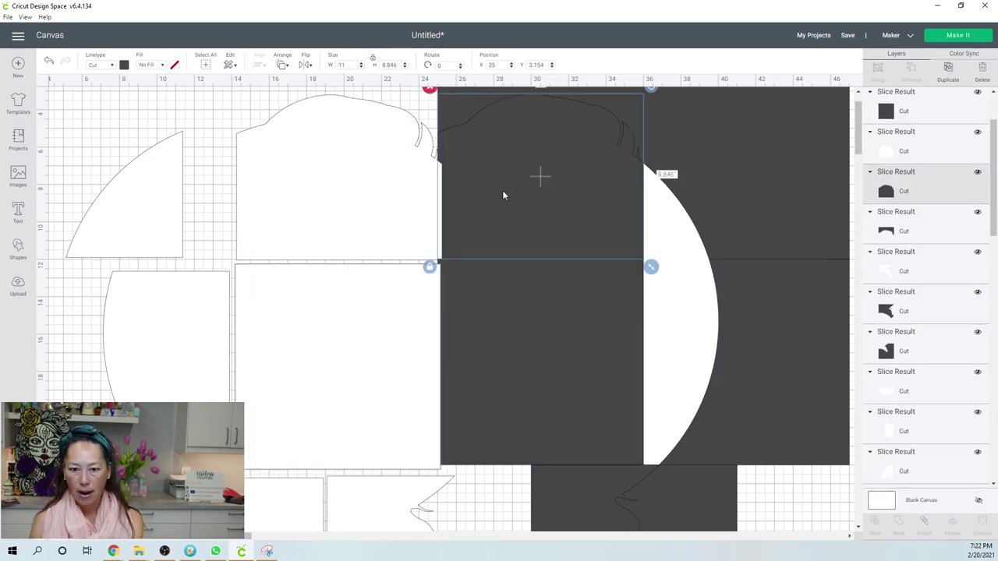
key(Delete)
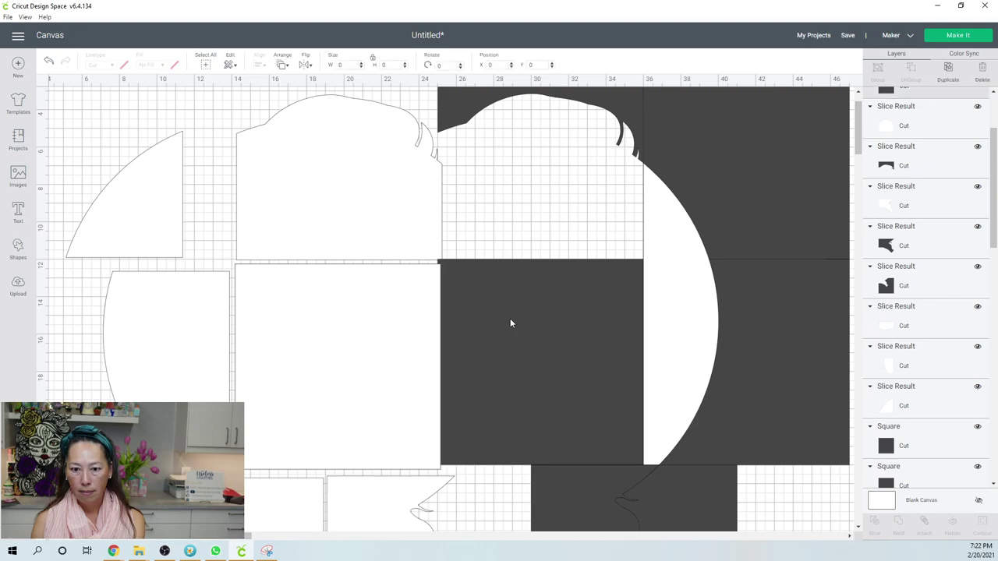
click(511, 323)
key(Delete)
click(483, 109)
key(Delete)
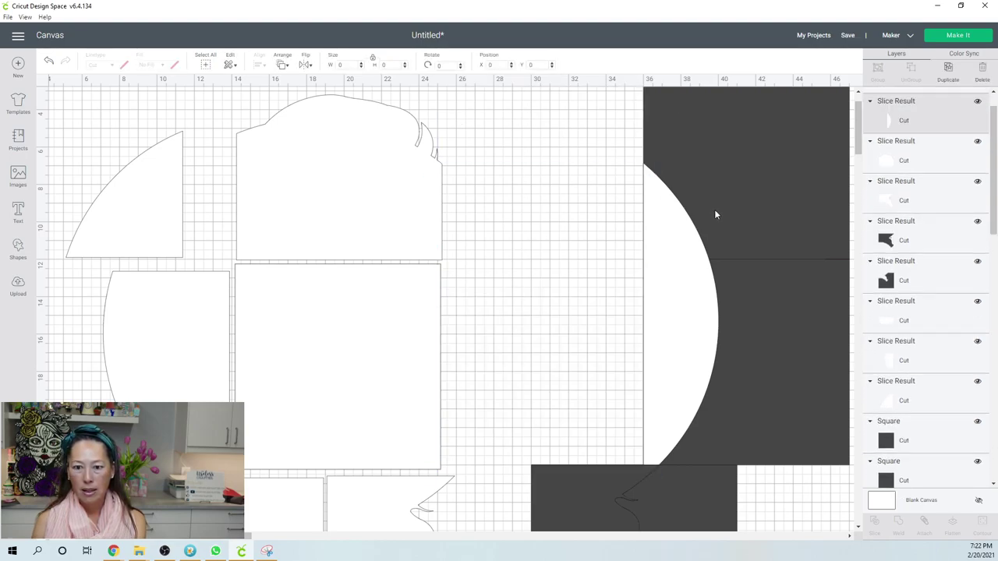
Step: Delete the dark slice leftovers of the bottom-right square while keeping the uncut white crescent in its place
click(715, 214)
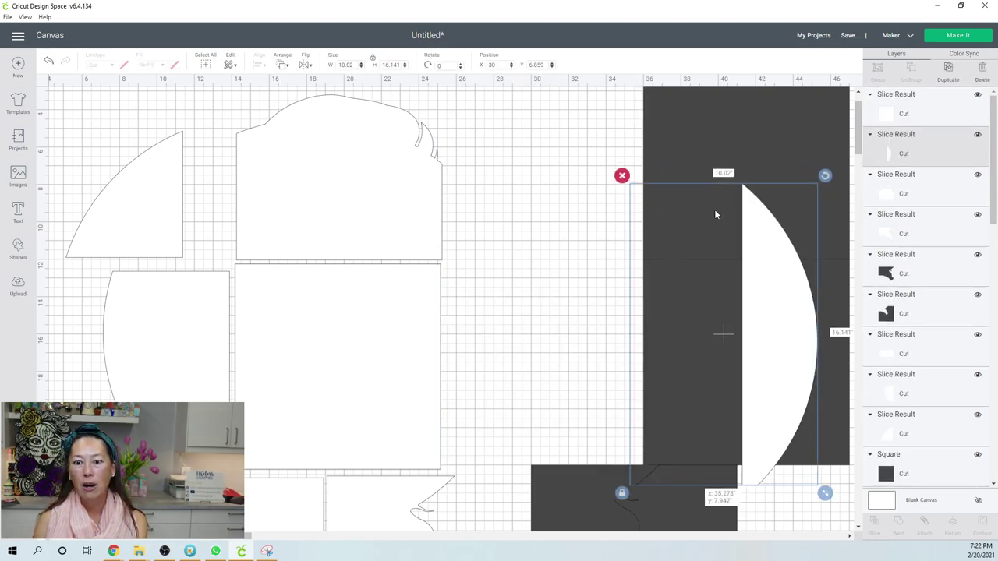
click(48, 64)
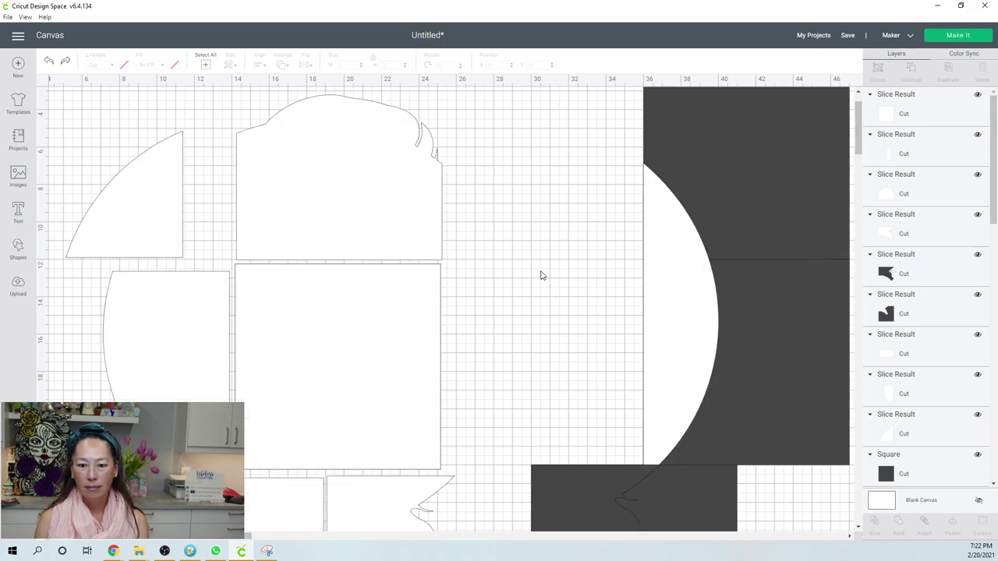
scroll(550, 304, down, 3)
key(ctrl+y)
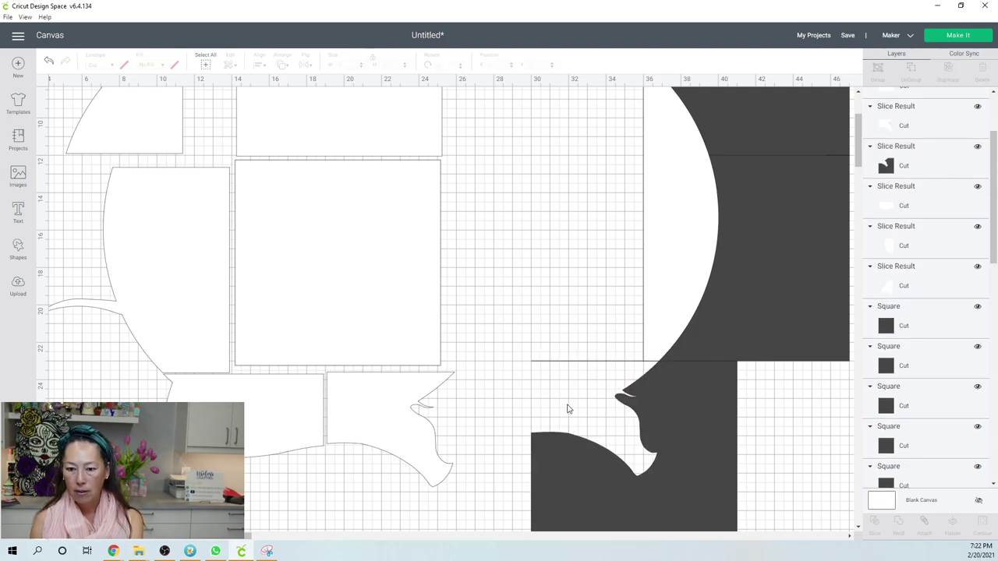
click(567, 464)
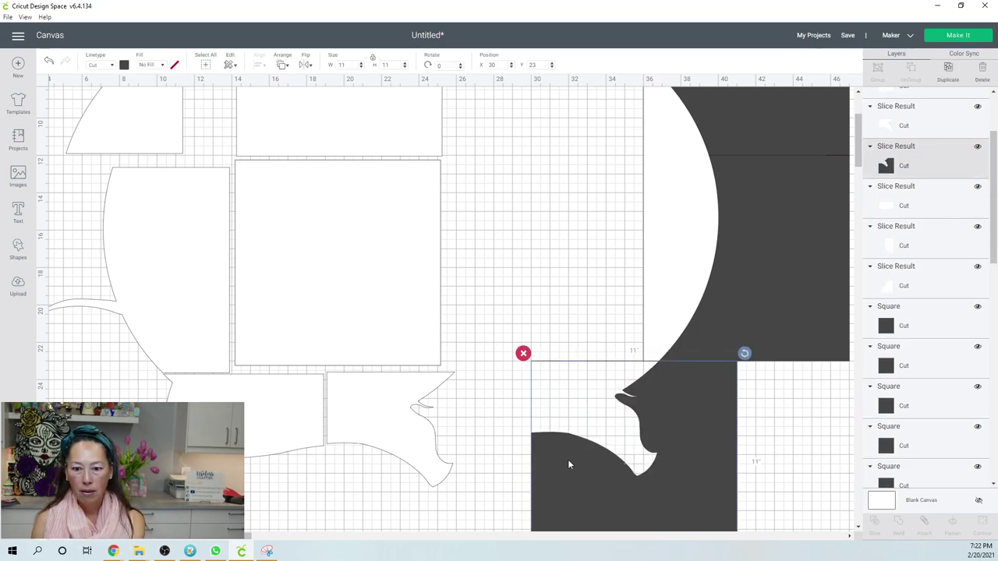
key(Delete)
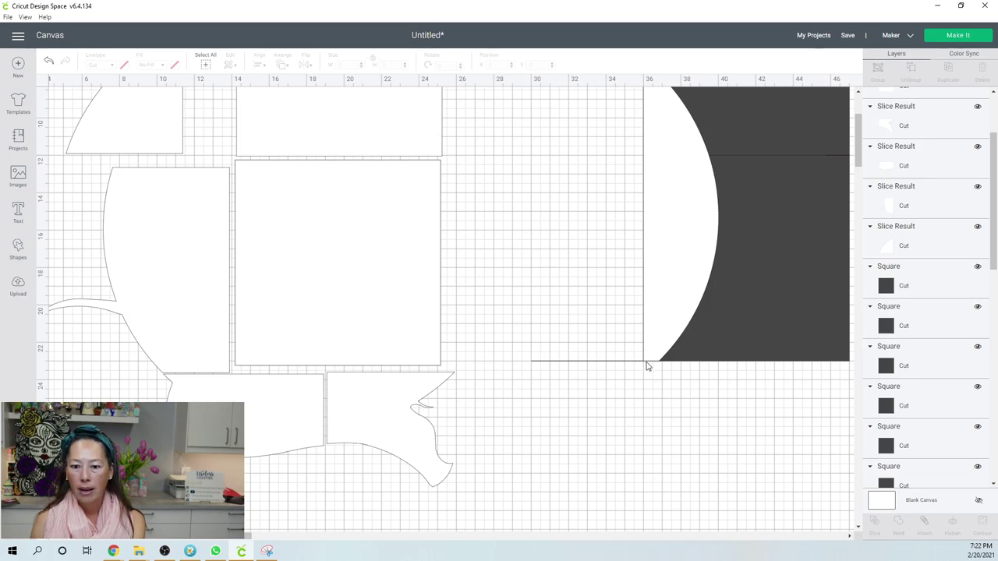
Step: Slice the remaining white crescent of the backing with the middle-right square and the top-right square
scroll(642, 375, up, 3)
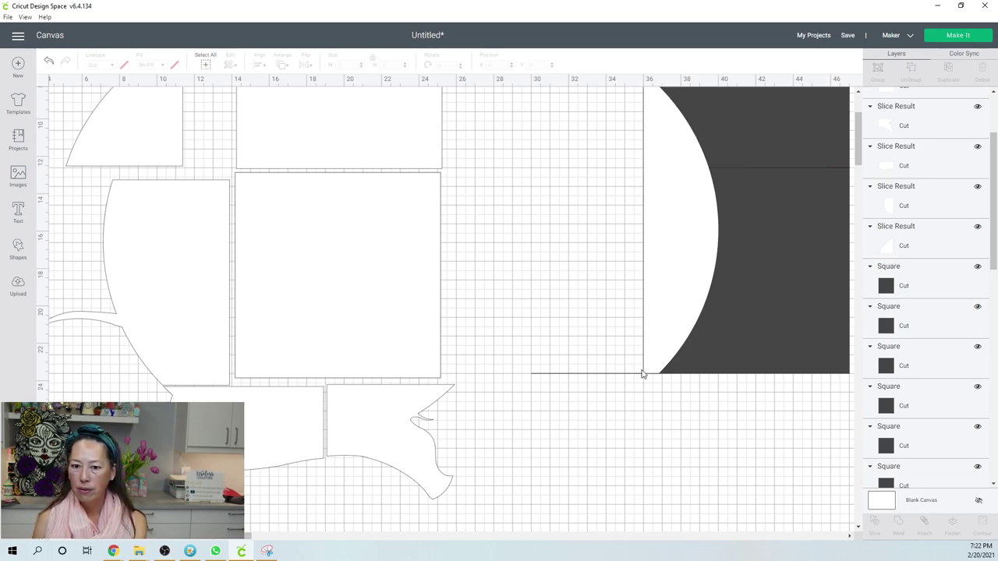
drag(575, 179, 678, 213)
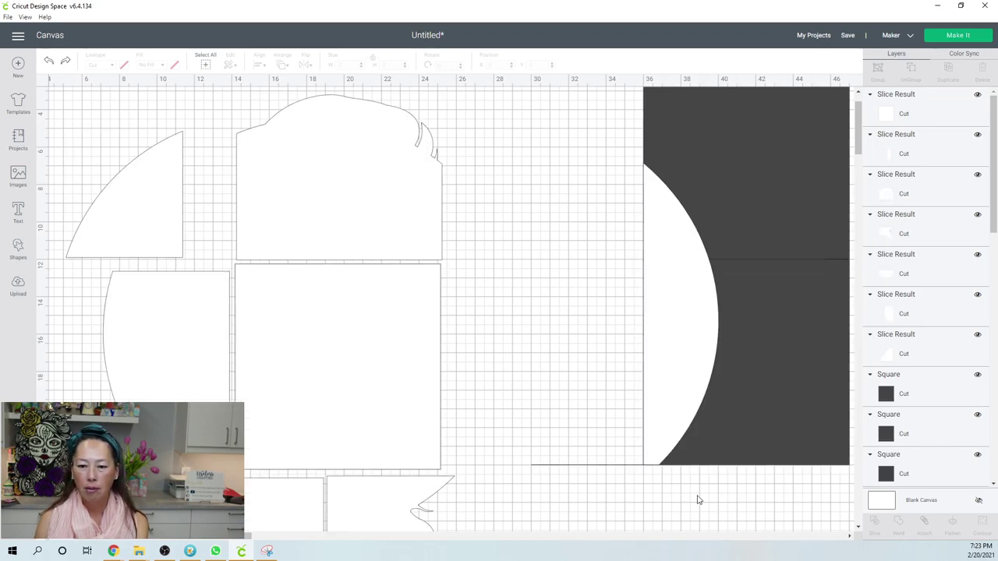
drag(735, 517, 637, 403)
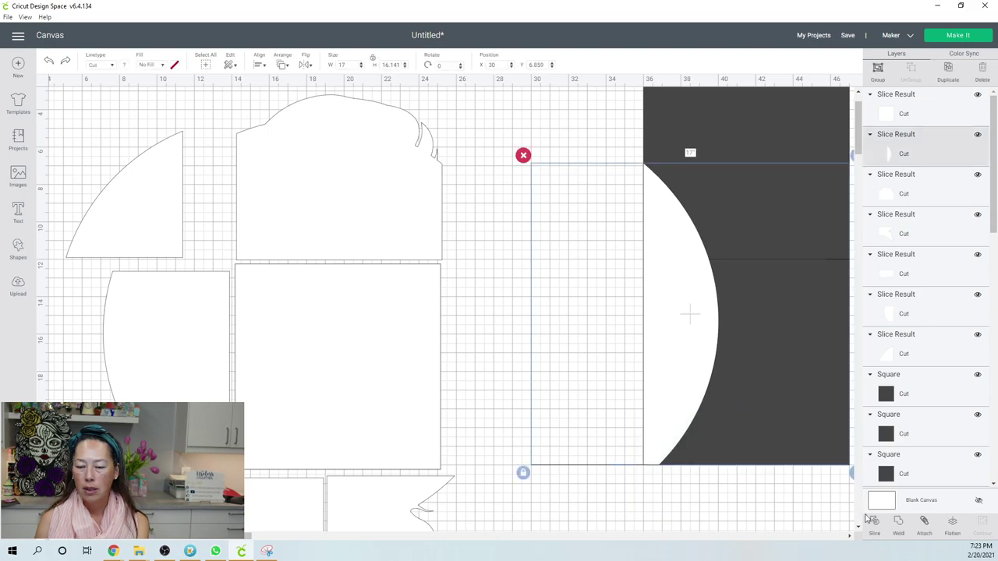
click(875, 524)
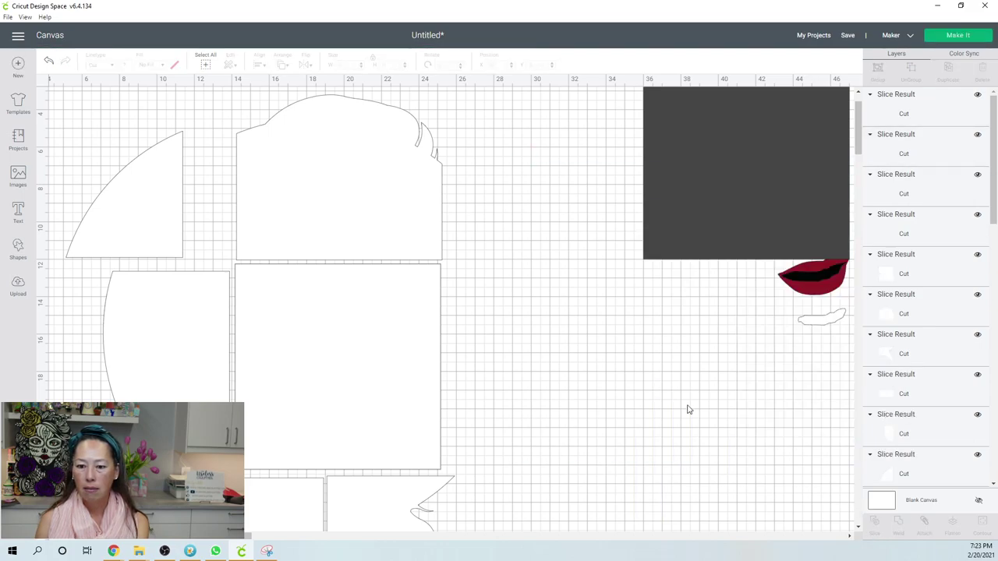
click(667, 228)
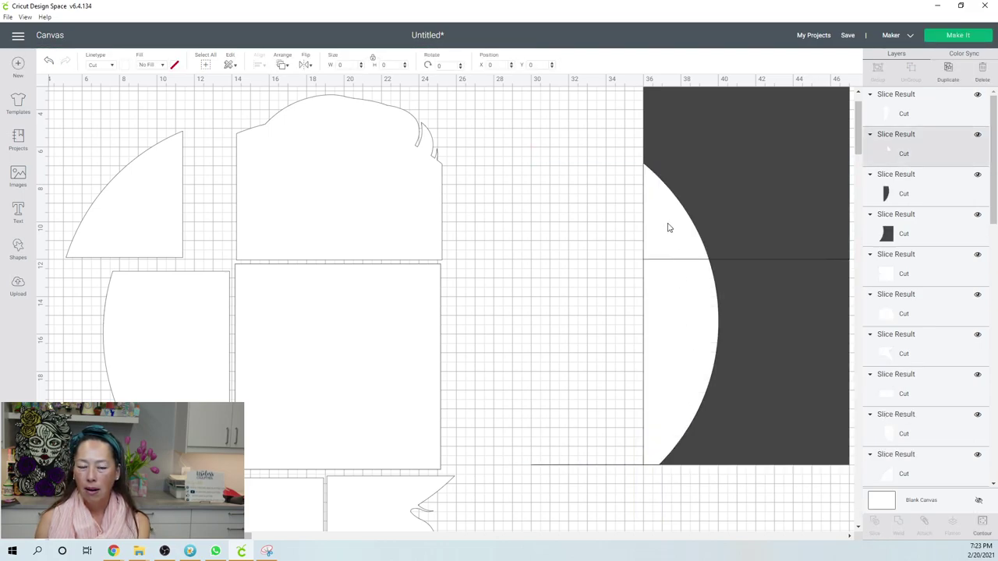
click(614, 129)
drag(616, 123, 666, 207)
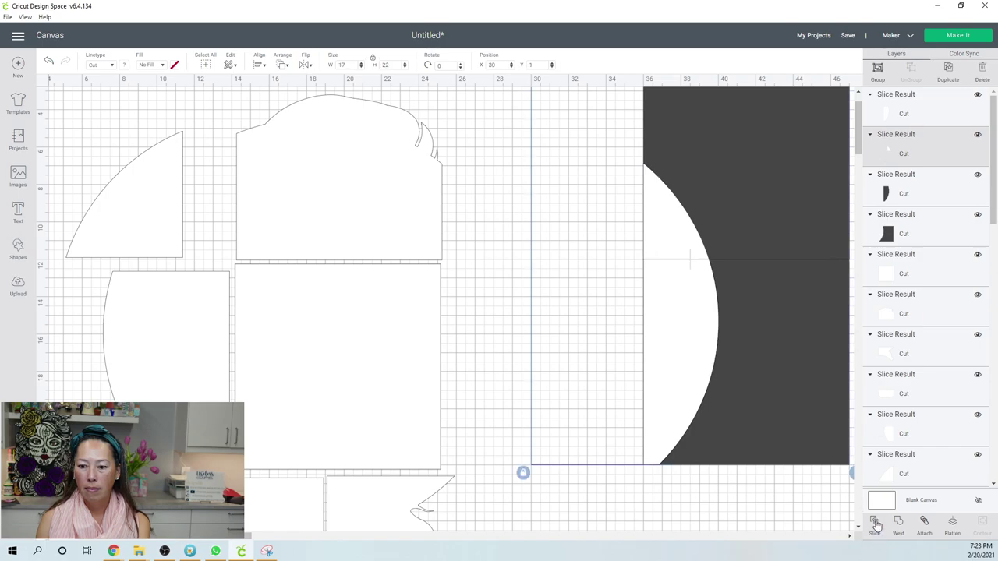
click(875, 523)
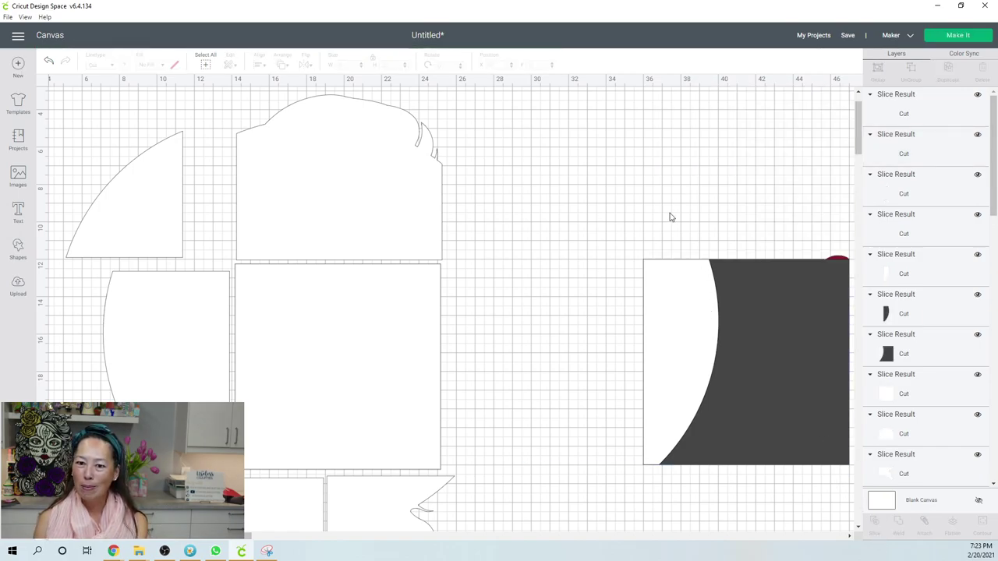
Step: Move the top-right and middle-right white crescent pieces next to the matching pieces of the separated backing
click(670, 217)
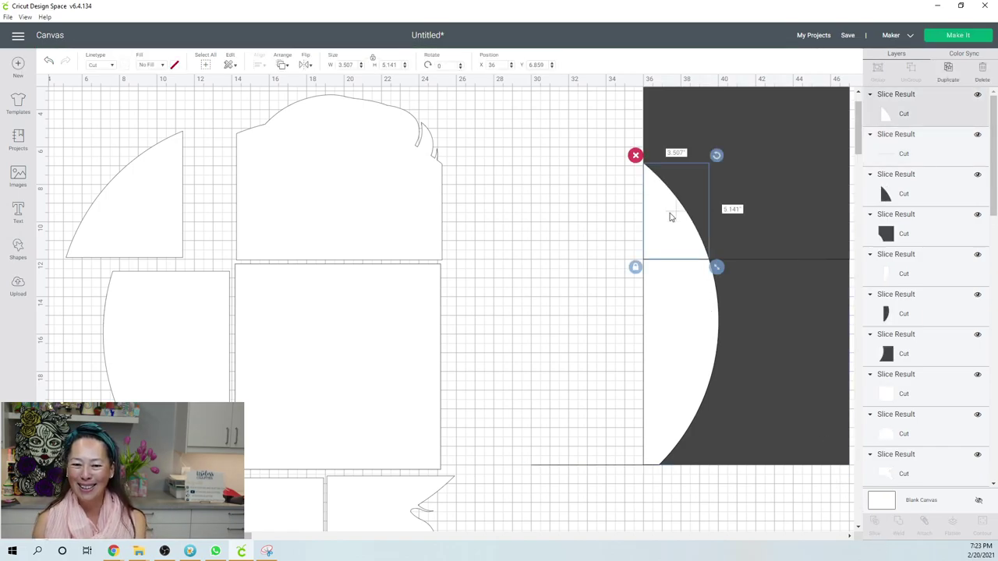
drag(599, 218, 461, 215)
click(711, 326)
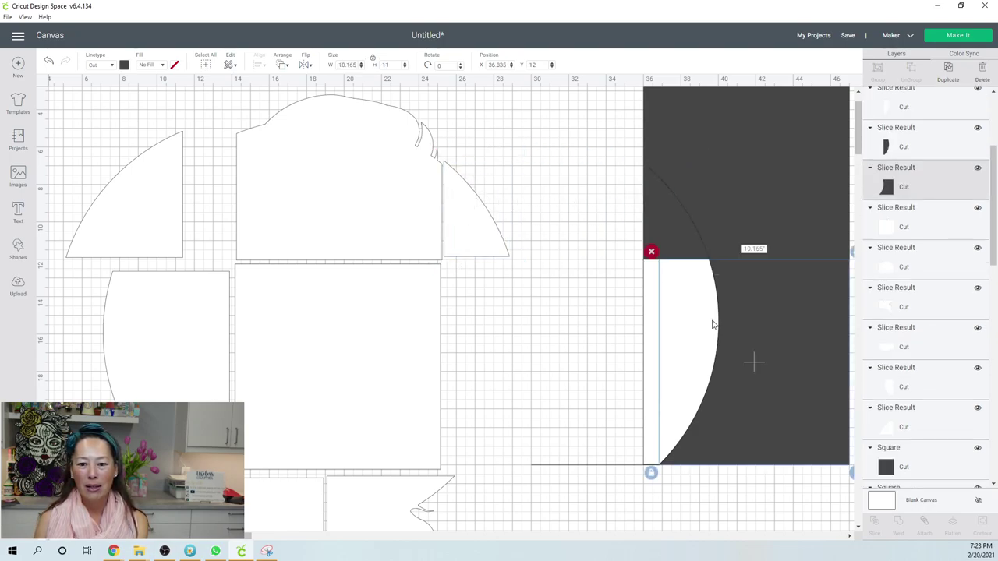
drag(682, 334, 485, 333)
click(725, 511)
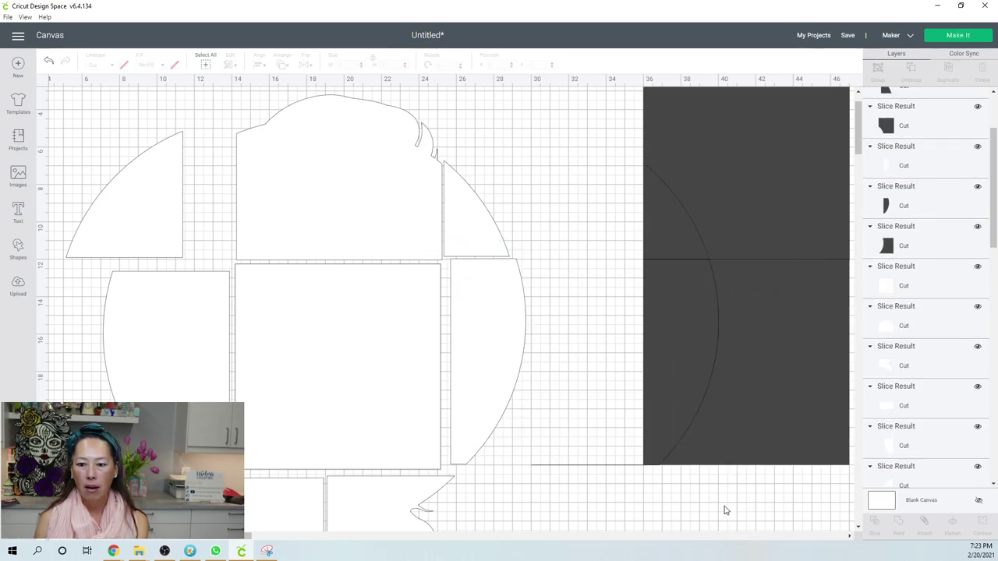
Step: Delete the dark slice leftovers at the middle-right and top-right positions of the grid
drag(659, 474, 644, 458)
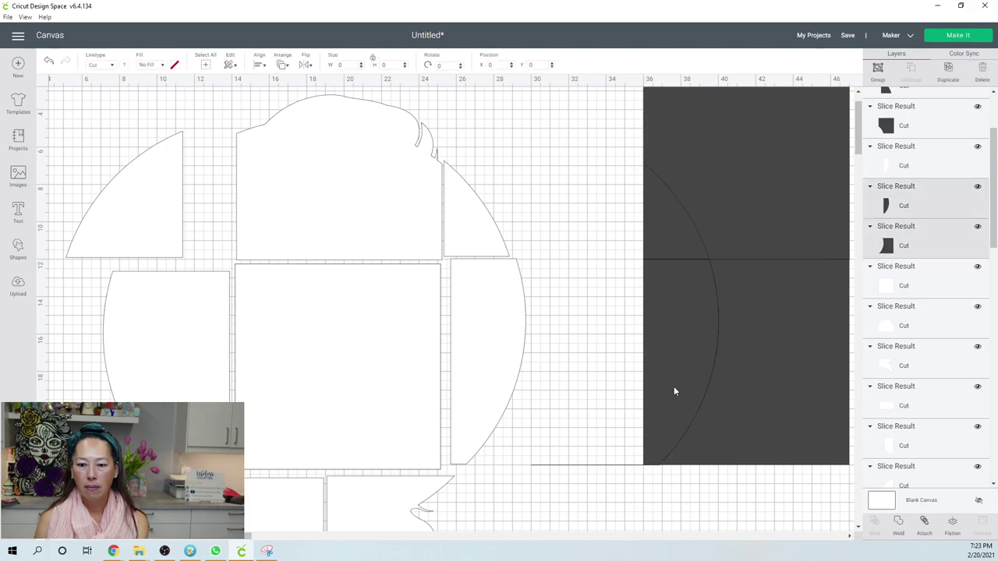
key(Delete)
click(685, 193)
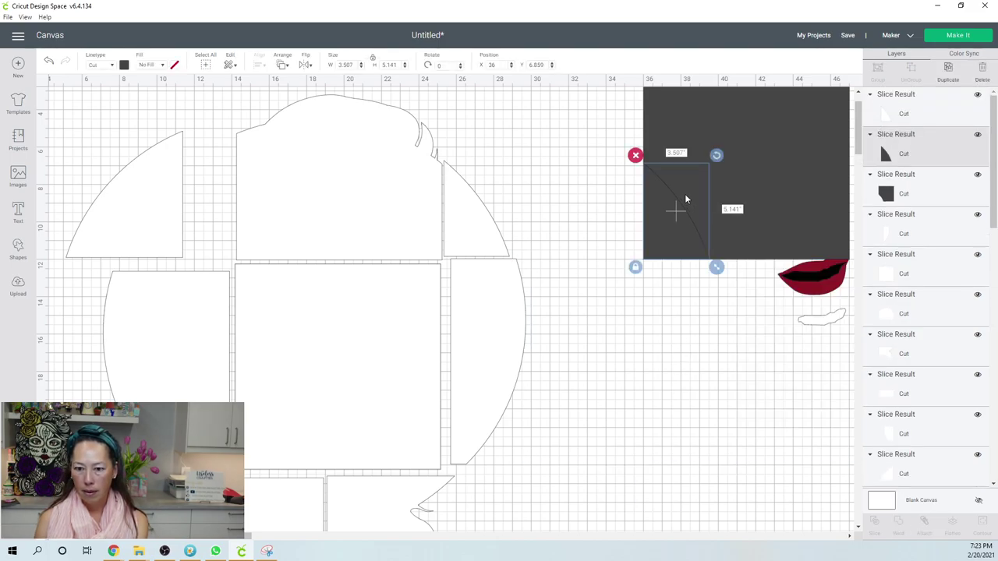
key(Delete)
click(699, 168)
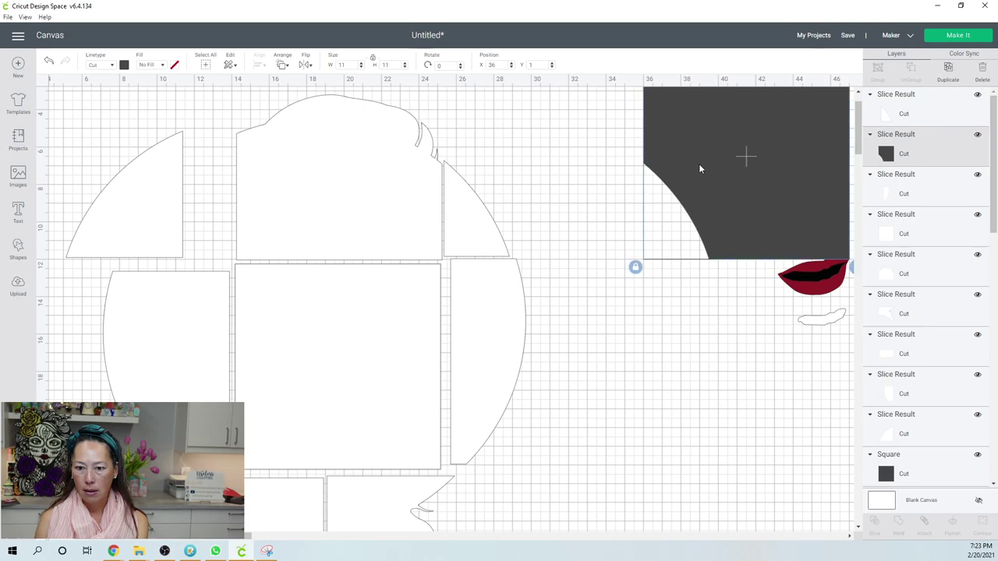
key(Delete)
Step: Close the gaps in the separated white backing by moving its top-left, center and top-center pieces against their neighbours
scroll(477, 338, down, 3)
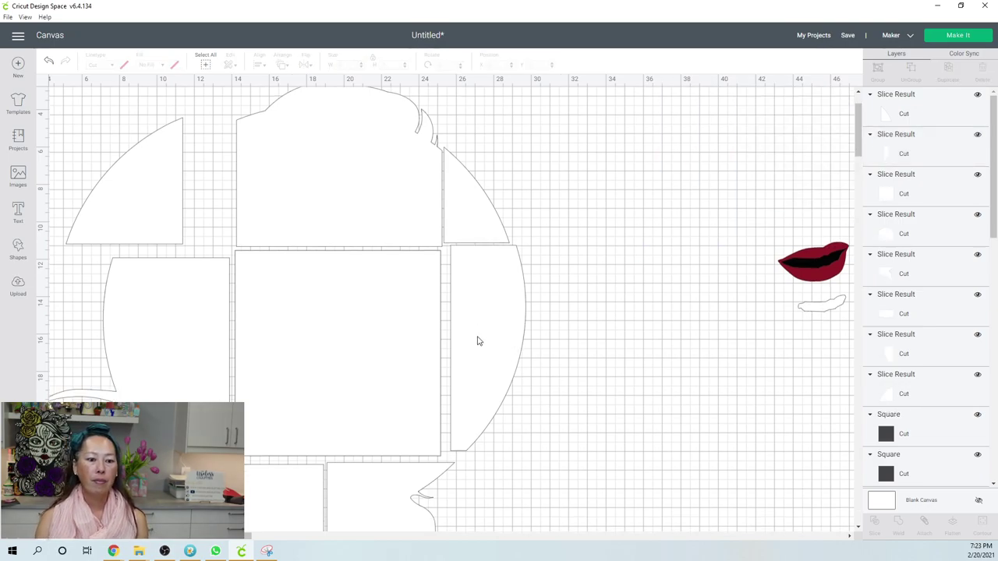
click(174, 155)
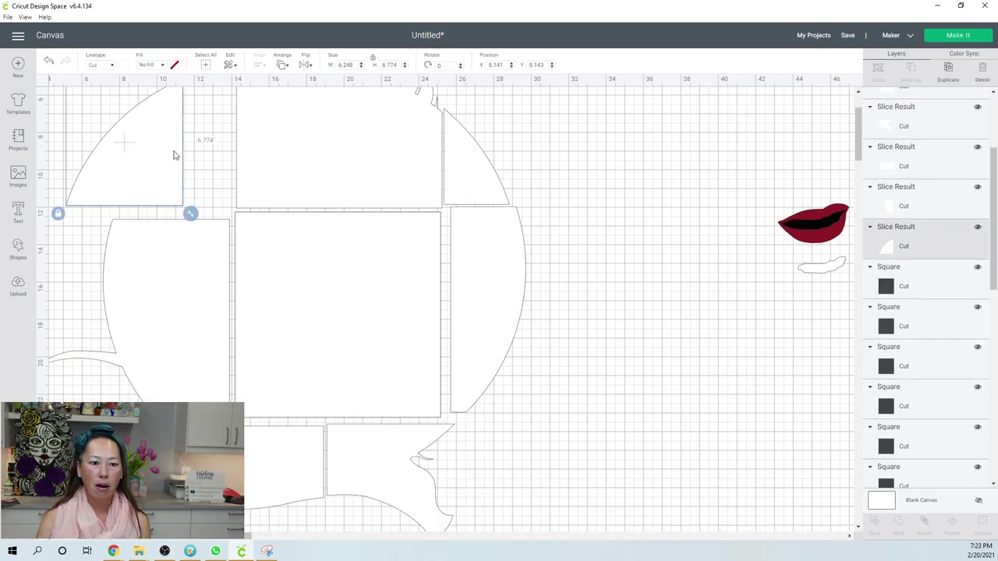
drag(185, 155, 237, 165)
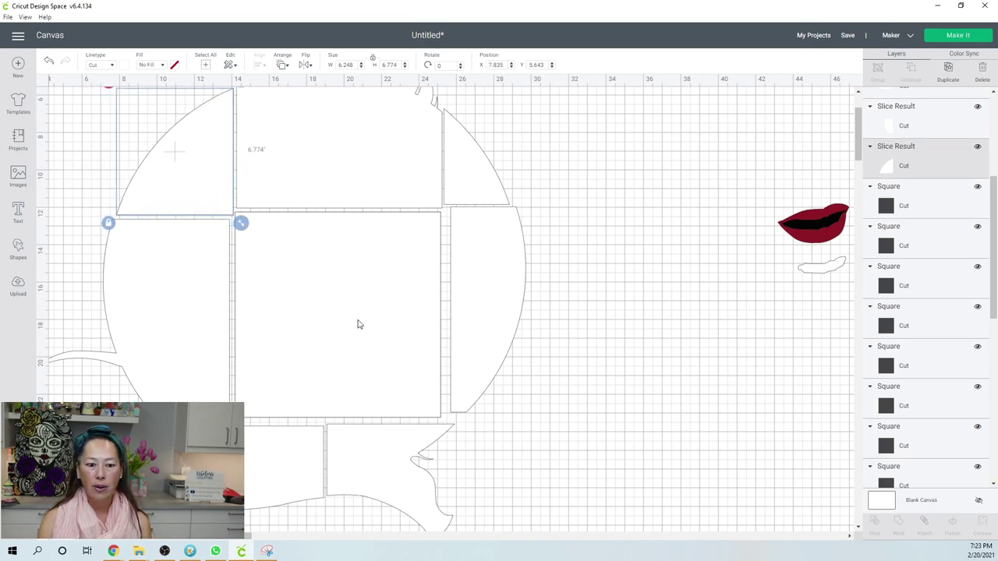
mouse_move(350, 339)
mouse_down()
mouse_move(330, 329)
mouse_move(352, 335)
mouse_move(345, 323)
mouse_up()
click(317, 187)
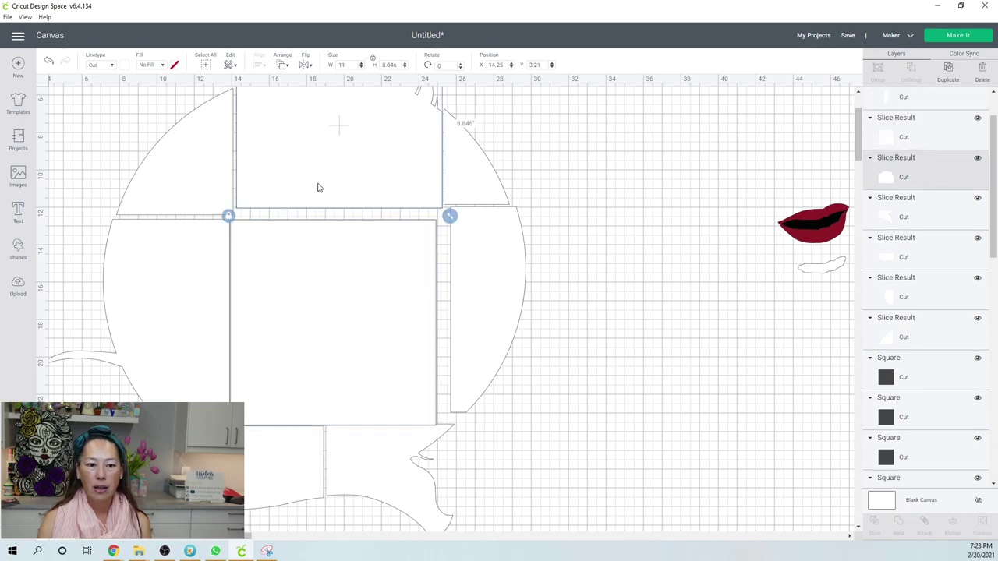
drag(315, 192, 296, 196)
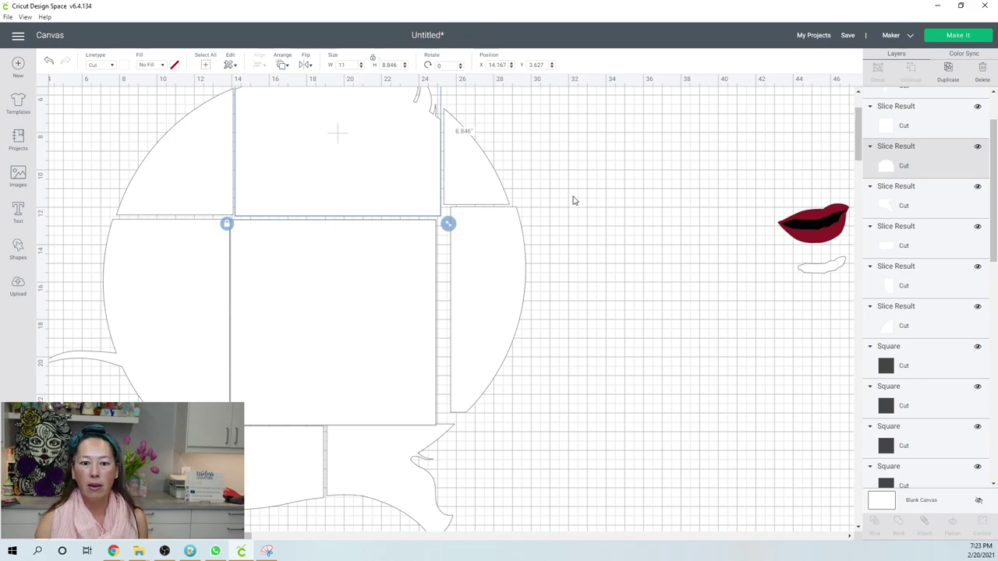
Step: Move the middle-right white crescent piece against the center square of the backing
scroll(455, 270, down, 4)
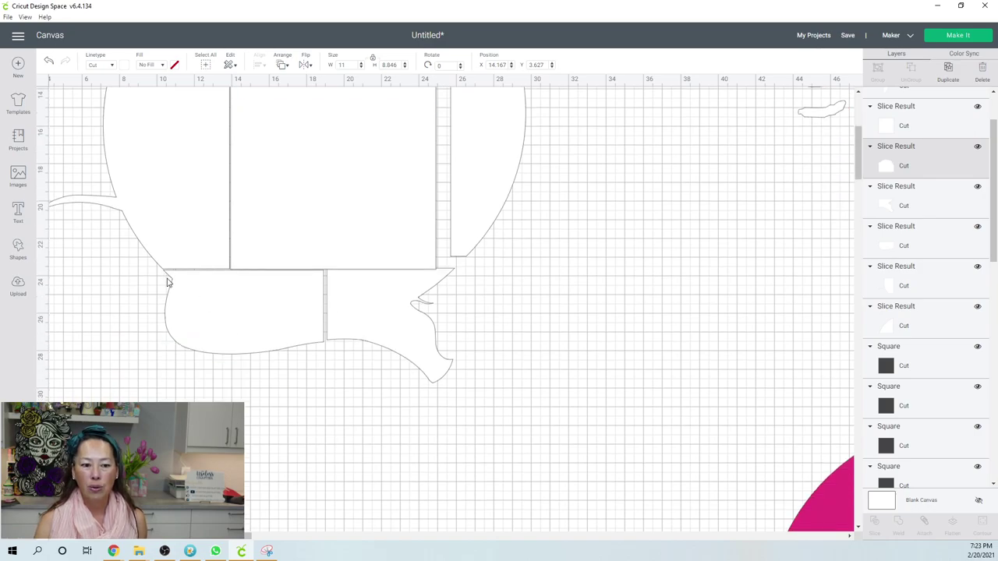
drag(468, 250, 460, 249)
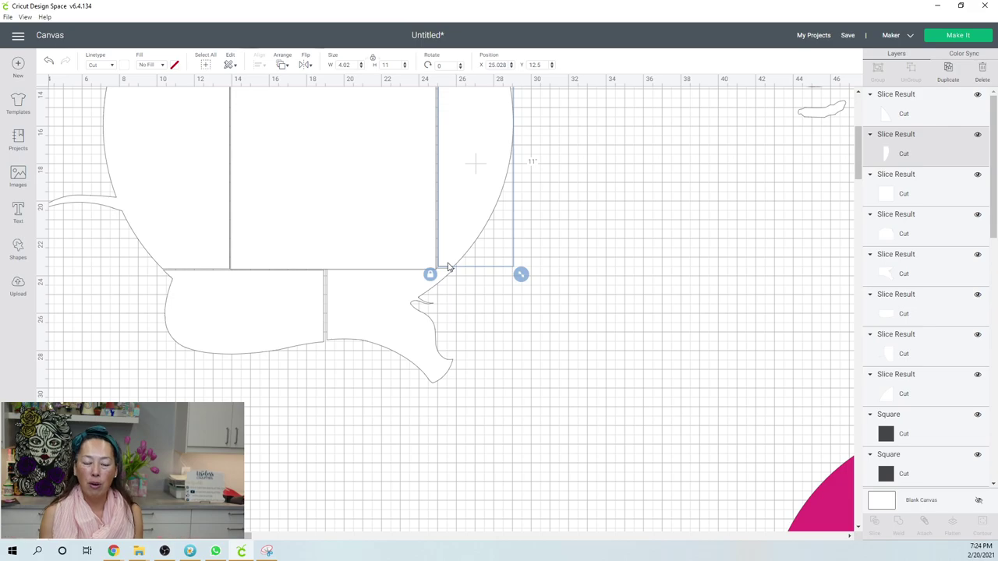
scroll(288, 431, up, 5)
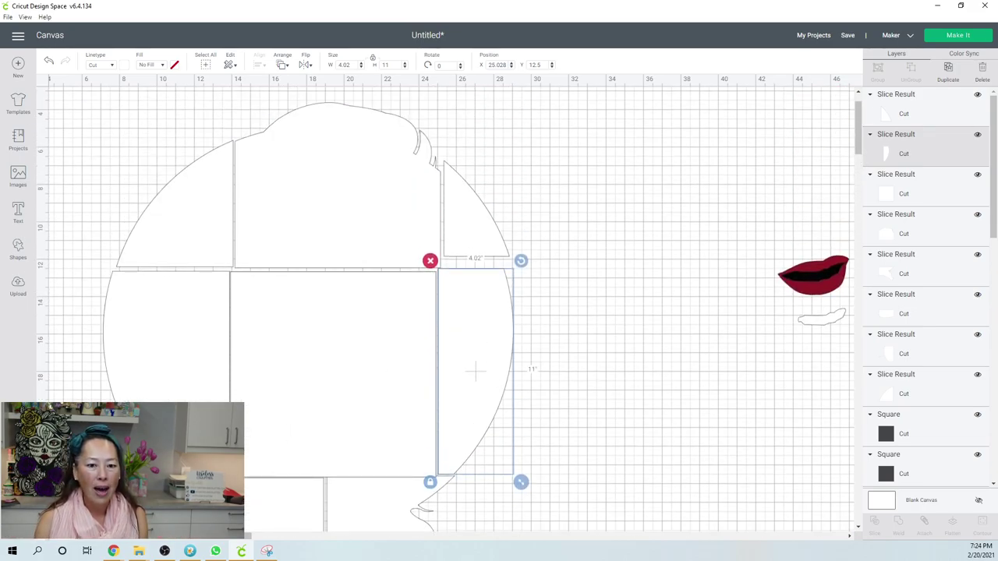
Step: Delete the three top-row squares of the spare dark grid beside the pink layer
scroll(474, 372, down, 2)
scroll(726, 420, down, 4)
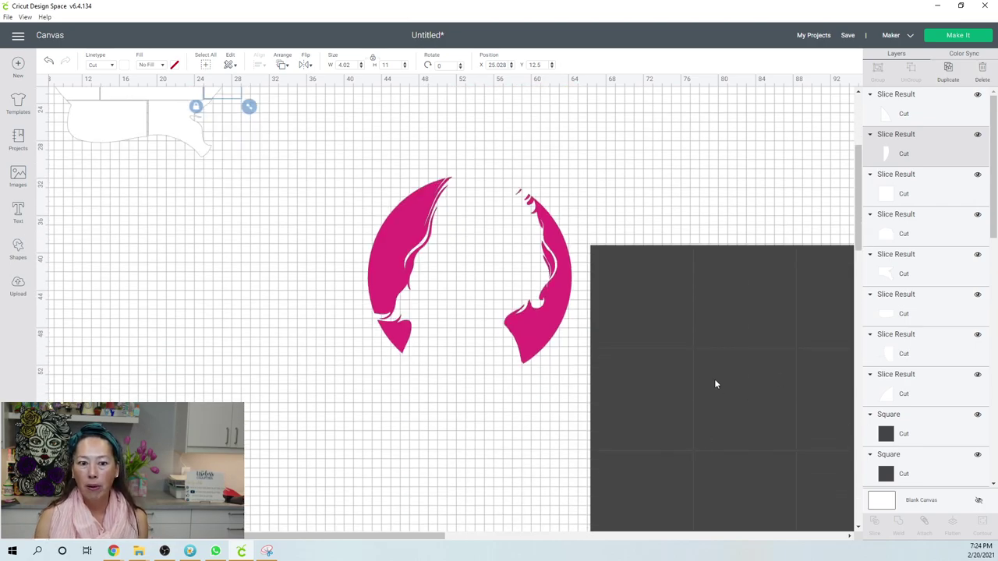
scroll(716, 383, up, 1)
scroll(716, 384, up, 3)
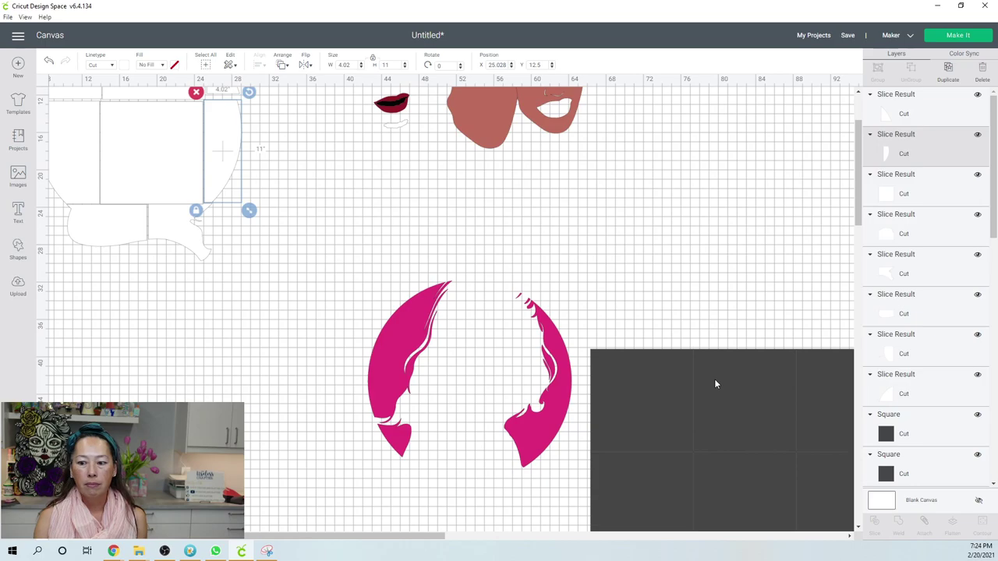
scroll(716, 384, up, 4)
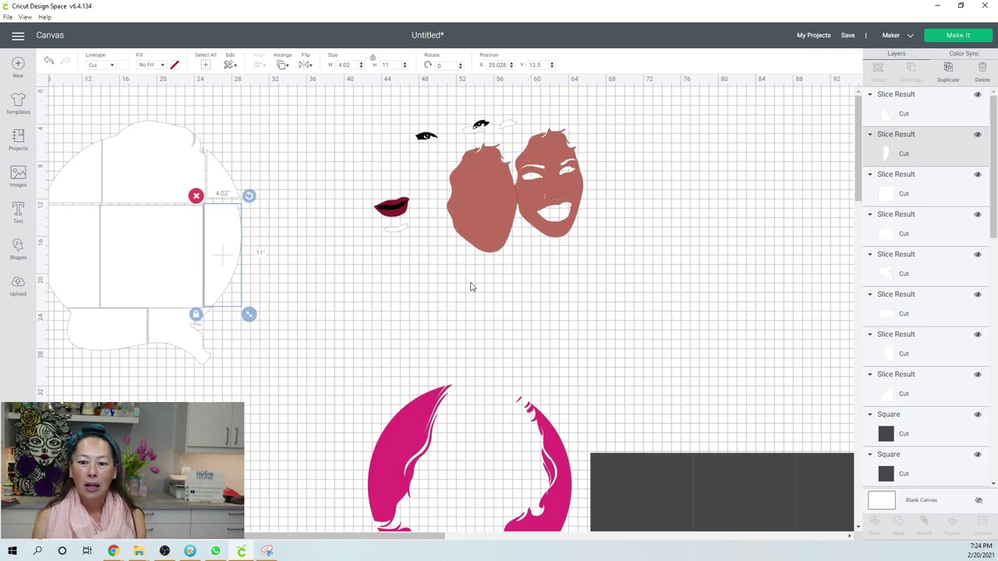
scroll(471, 287, down, 10)
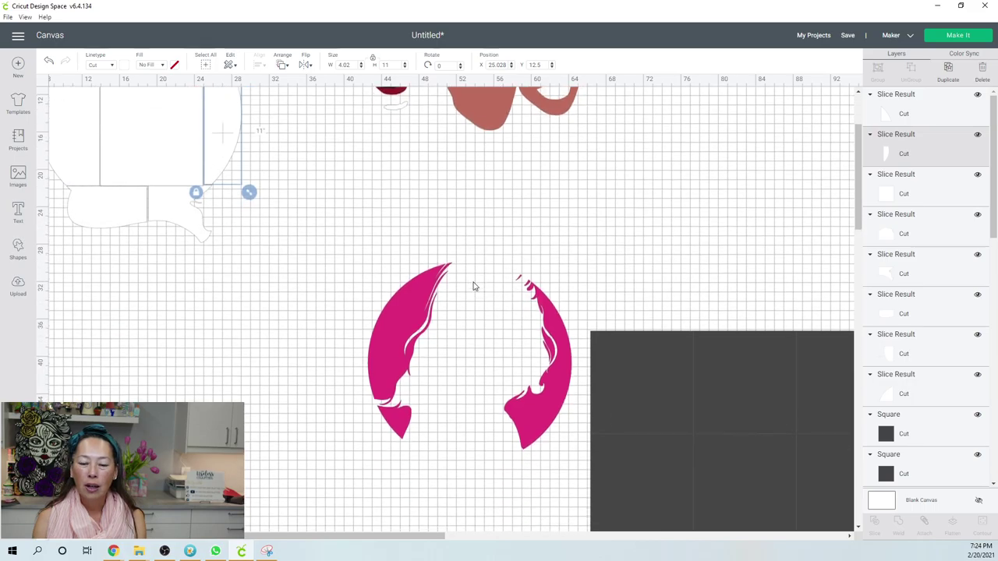
drag(344, 535, 406, 535)
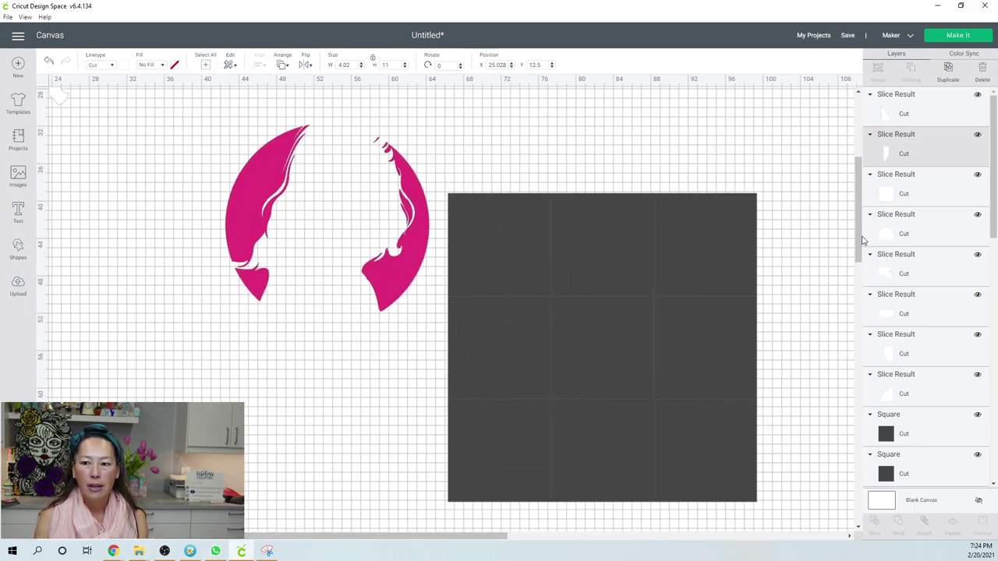
click(509, 269)
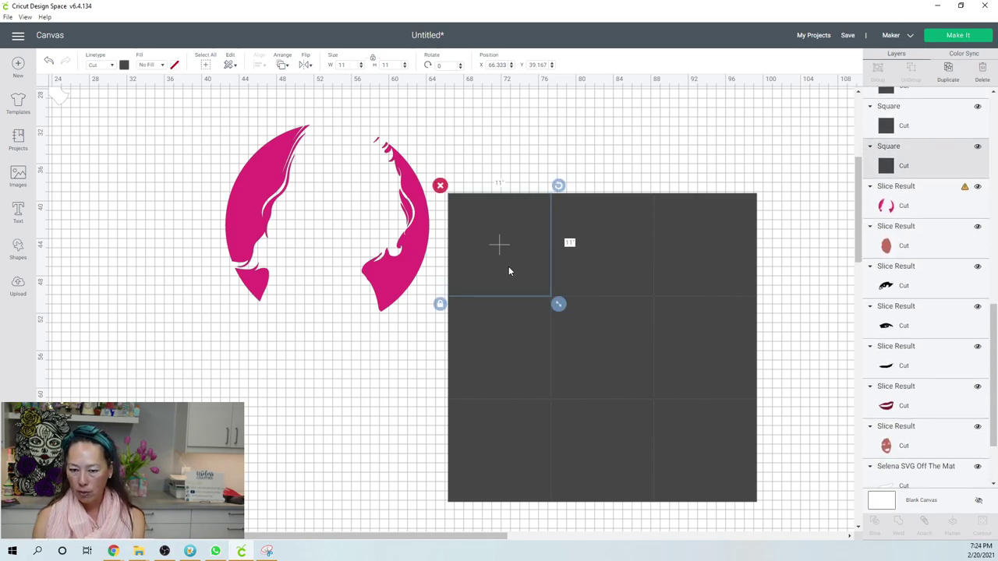
key(Delete)
click(620, 262)
key(Delete)
click(704, 260)
key(Delete)
Step: Delete the middle-row and bottom-row squares of the spare dark grid
click(703, 334)
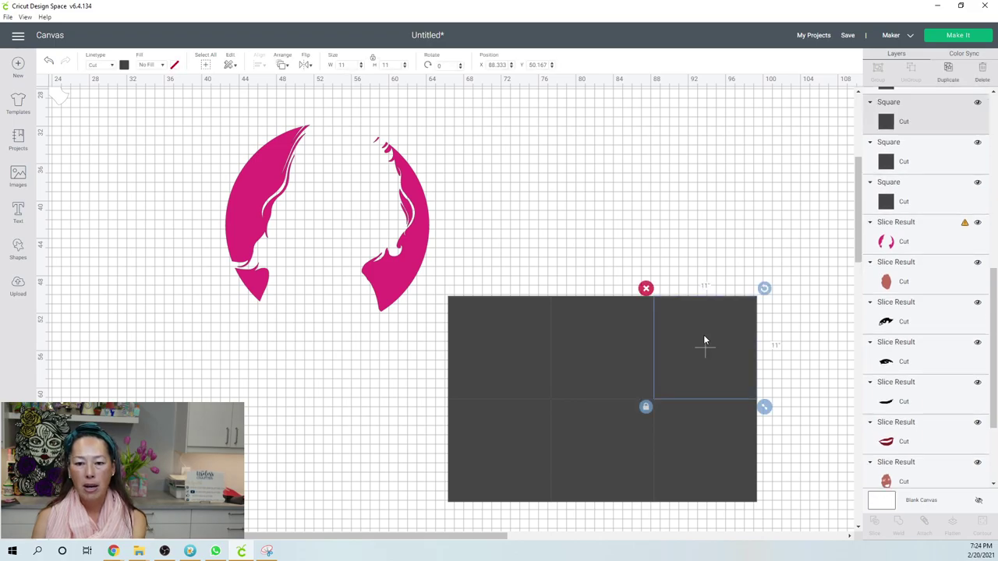
key(Delete)
click(609, 345)
key(Delete)
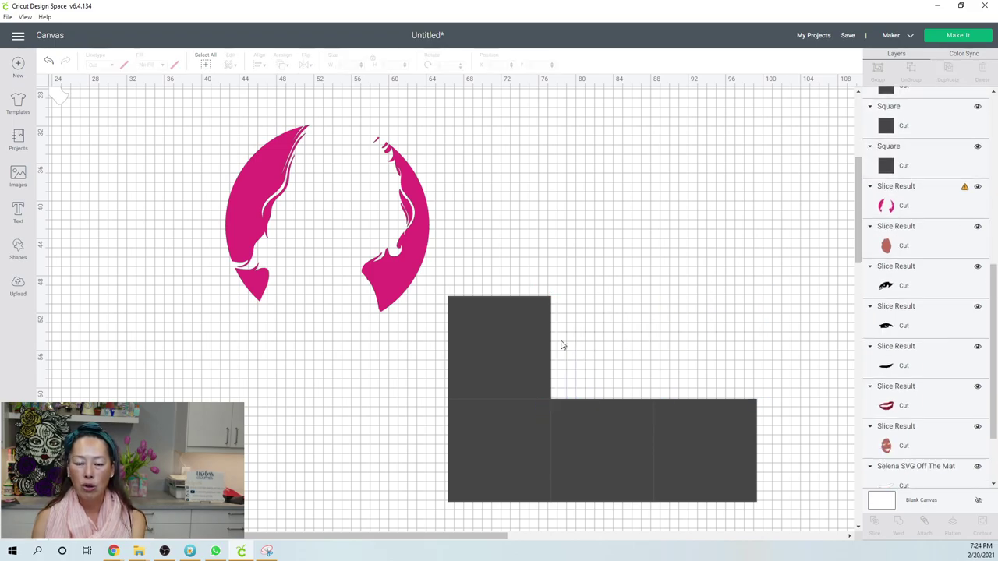
click(501, 346)
key(Delete)
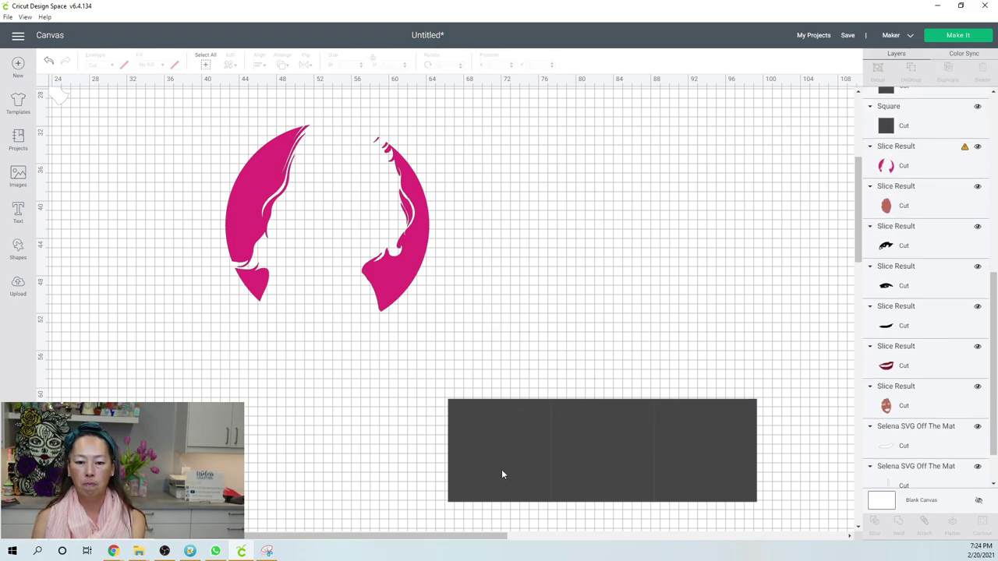
click(513, 463)
key(Delete)
click(616, 461)
key(Delete)
click(698, 459)
key(Delete)
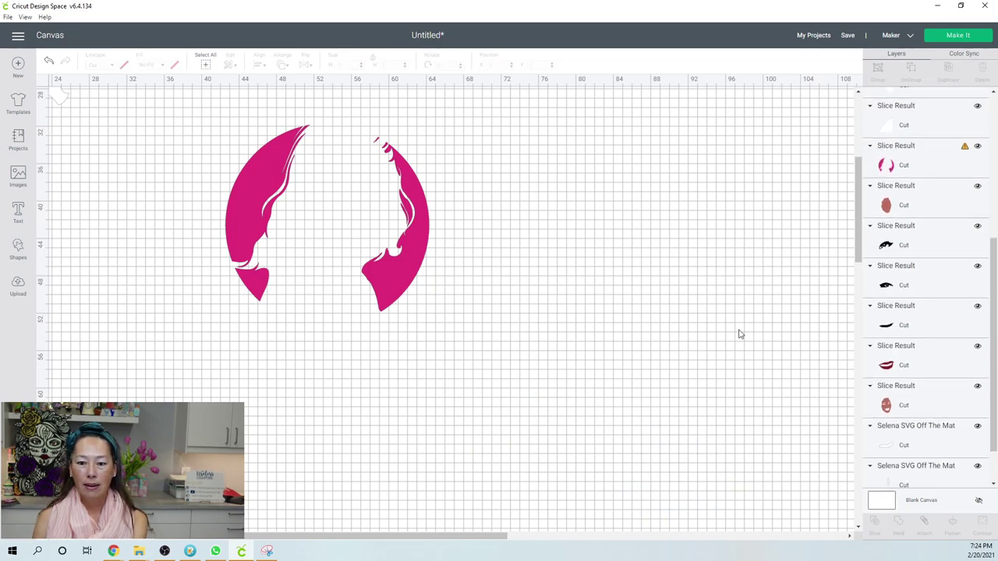
Step: Try to prepare the project for cutting, and move the flagged pink background layer into open canvas space
click(961, 34)
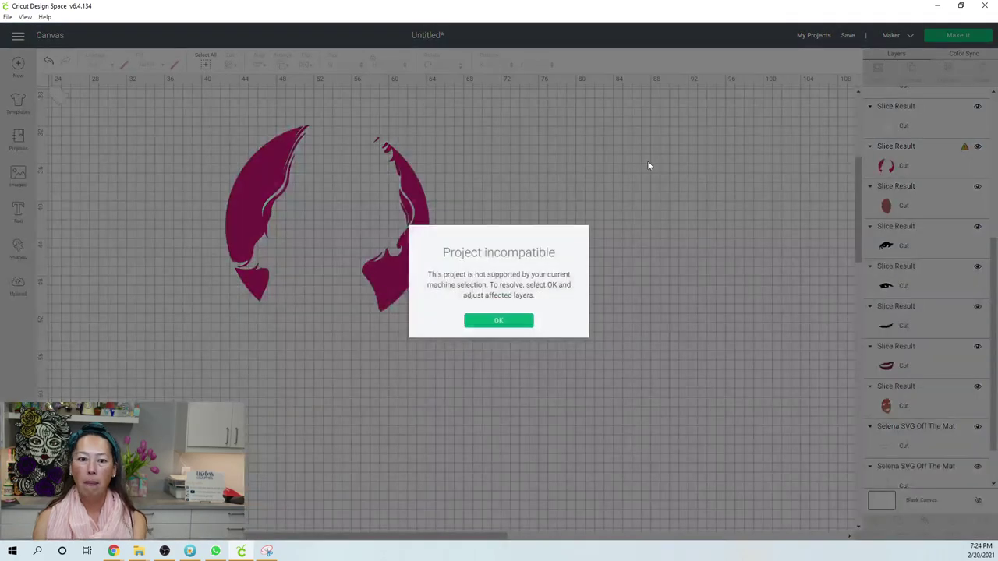
click(499, 323)
scroll(925, 287, up, 2)
click(914, 268)
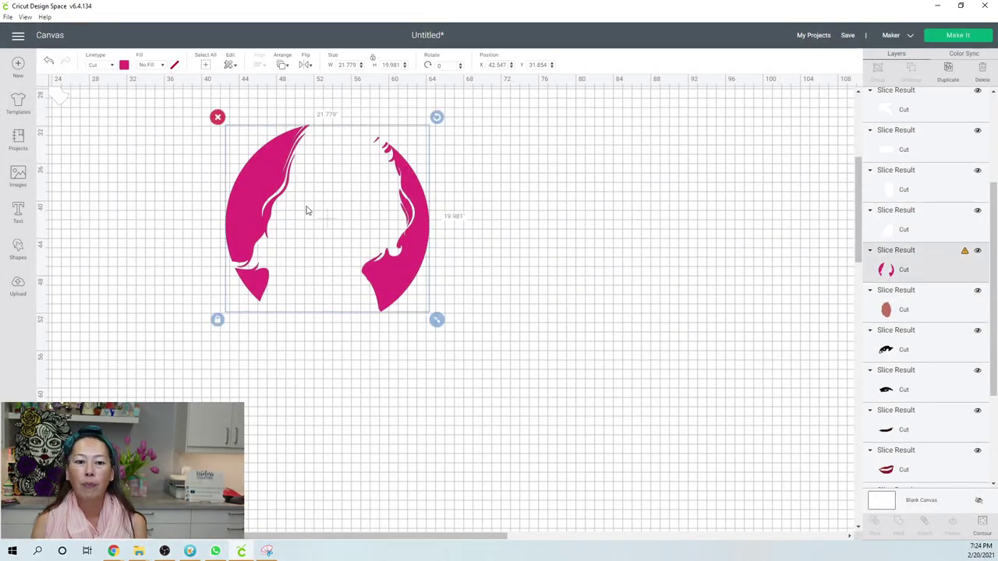
drag(439, 254, 515, 270)
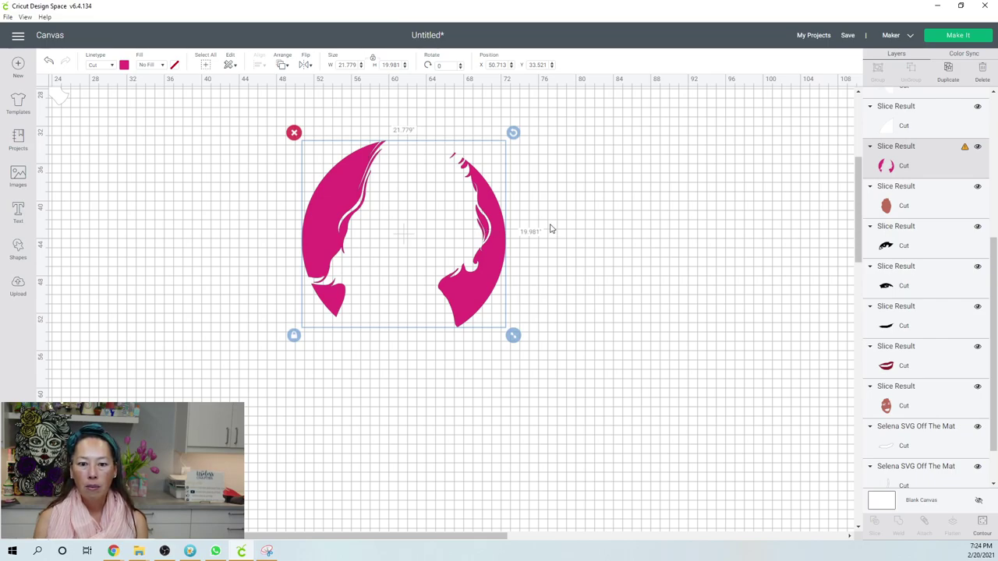
Step: Add a square about 24.7 inches wide over the left half of the pink layer and slice the two shapes
click(17, 249)
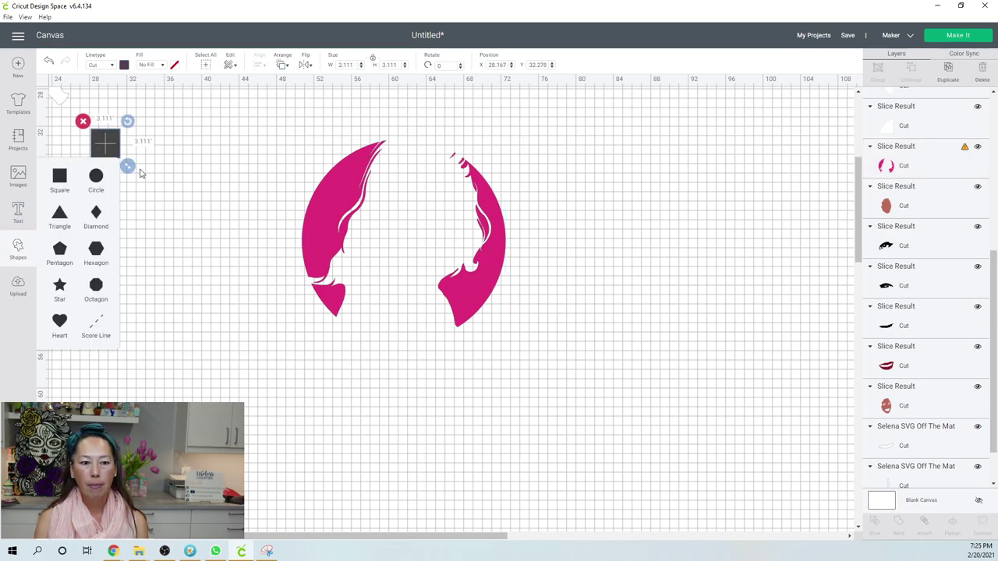
drag(127, 166, 329, 367)
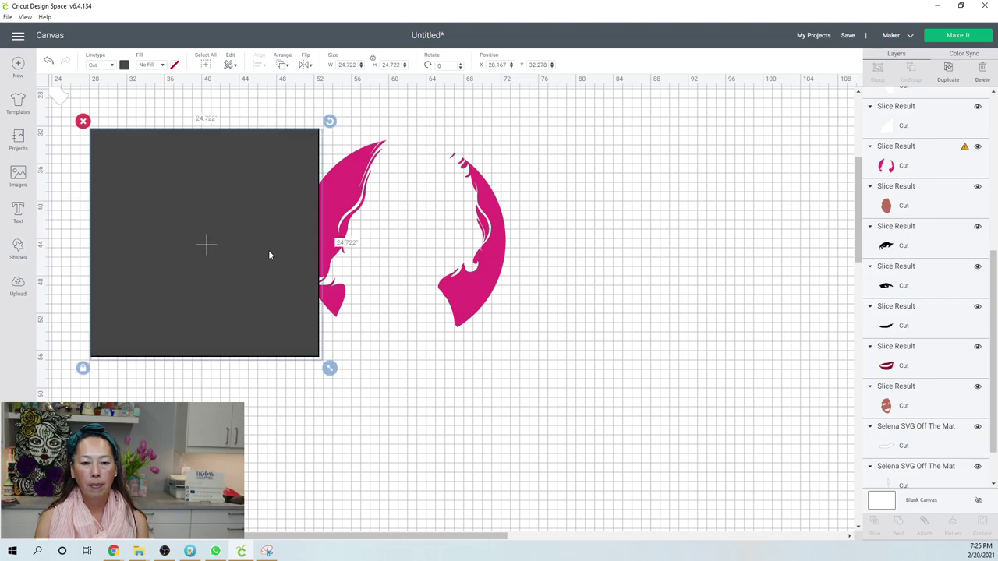
drag(328, 256, 383, 258)
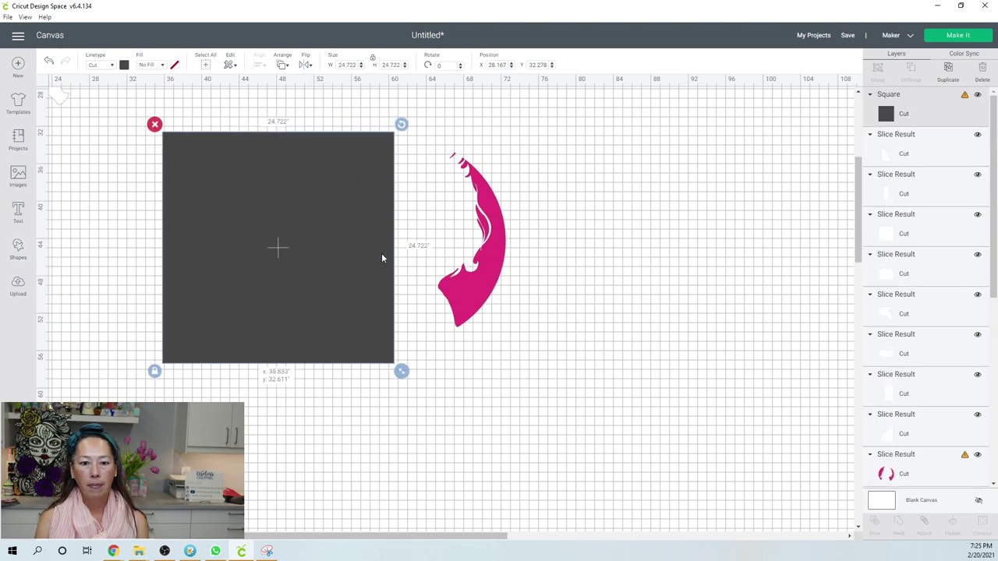
click(454, 470)
drag(503, 459, 305, 296)
click(877, 523)
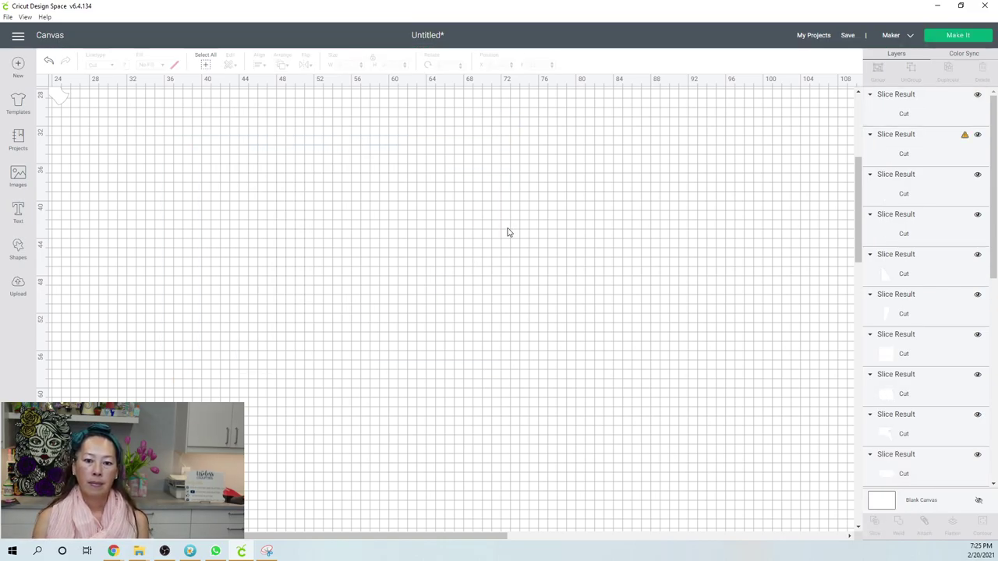
Step: Move the right pink crescent away from the left one and delete the dark slice leftovers
click(504, 238)
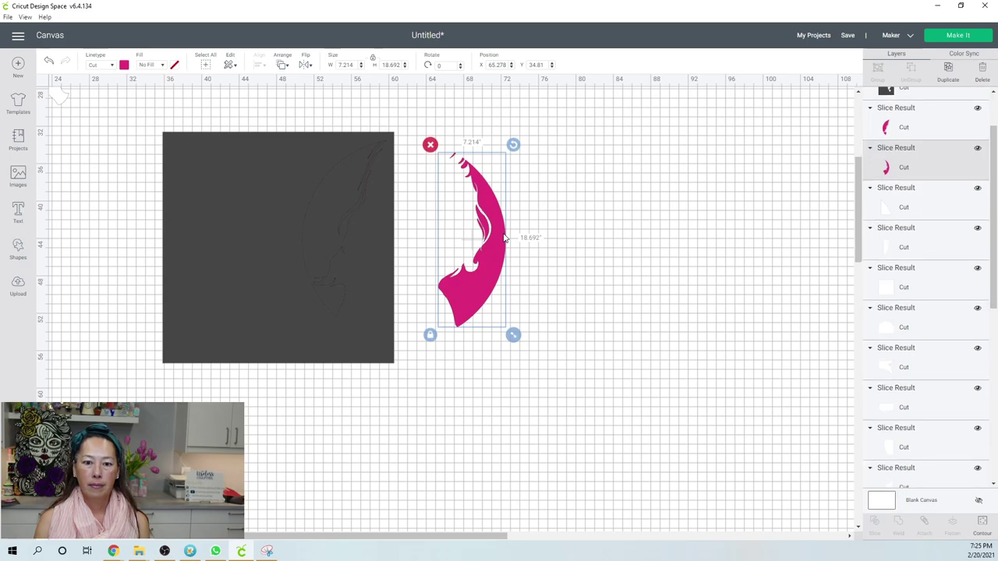
drag(503, 234, 606, 231)
drag(291, 236, 281, 304)
click(255, 261)
drag(240, 205, 165, 299)
click(140, 263)
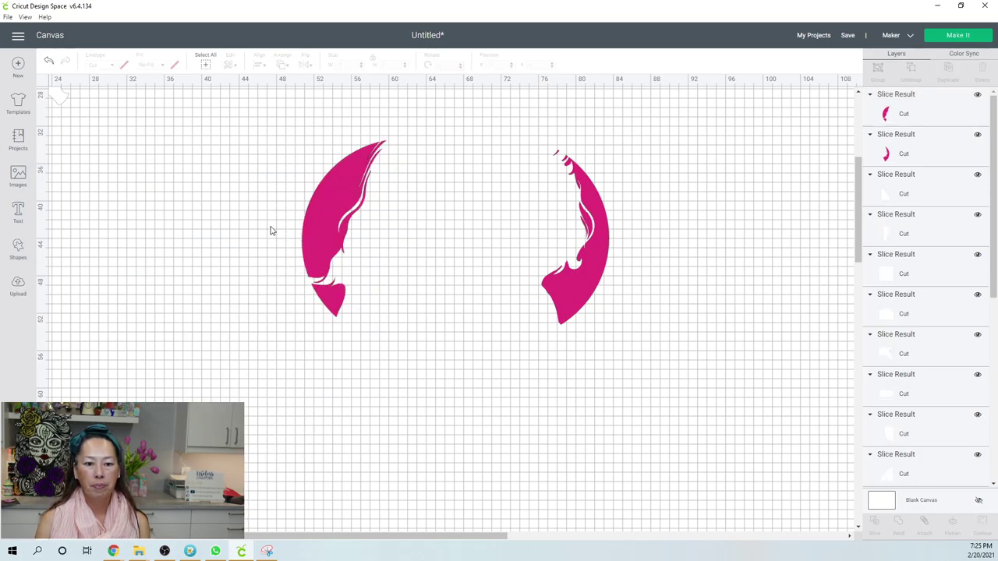
Step: Prepare the project for cutting and accept using a larger mat for the oversized images
click(334, 223)
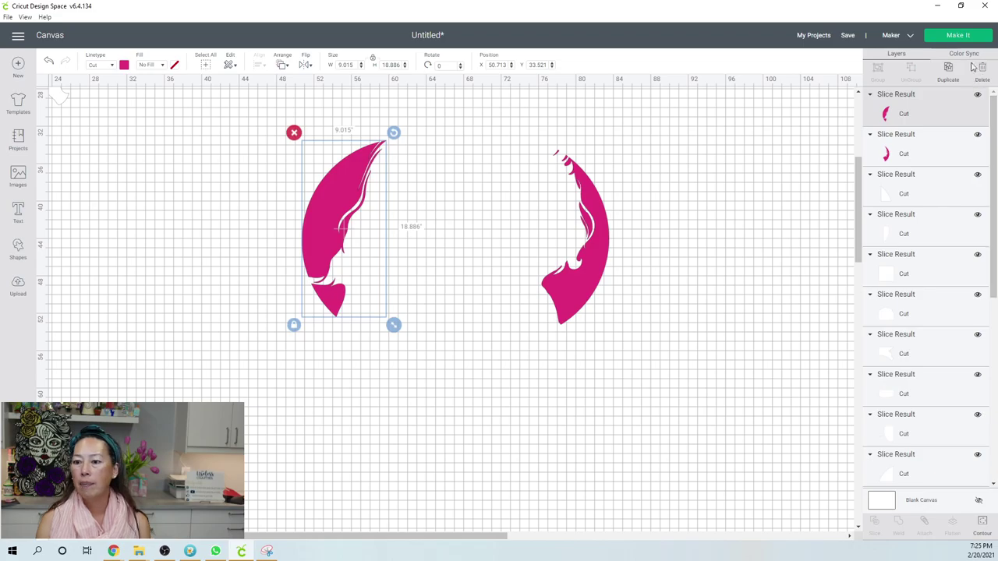
click(958, 36)
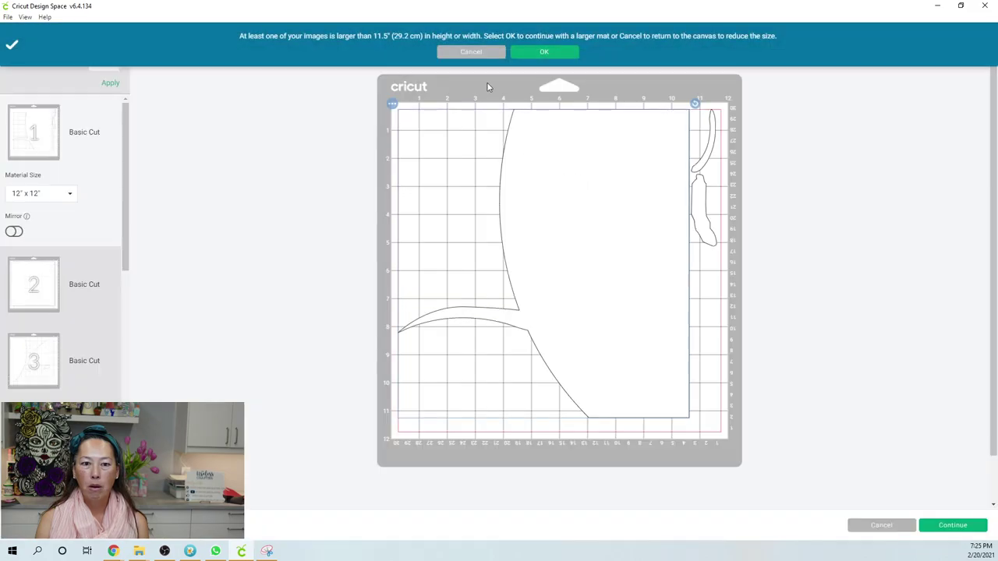
click(545, 53)
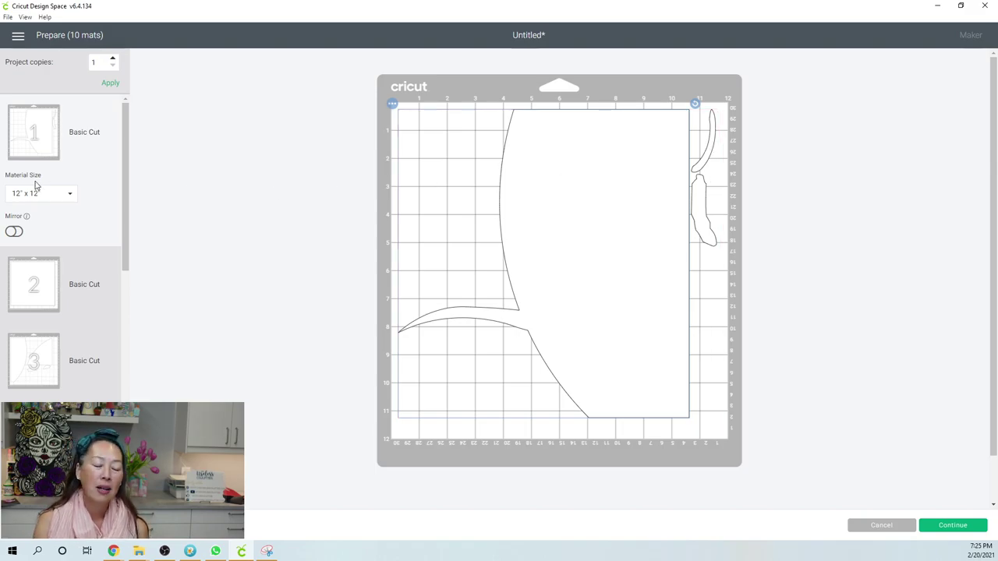
Step: Shift the curved triangular piece on mat 5 to the upper-right corner and transfer it to white mat 3
click(27, 307)
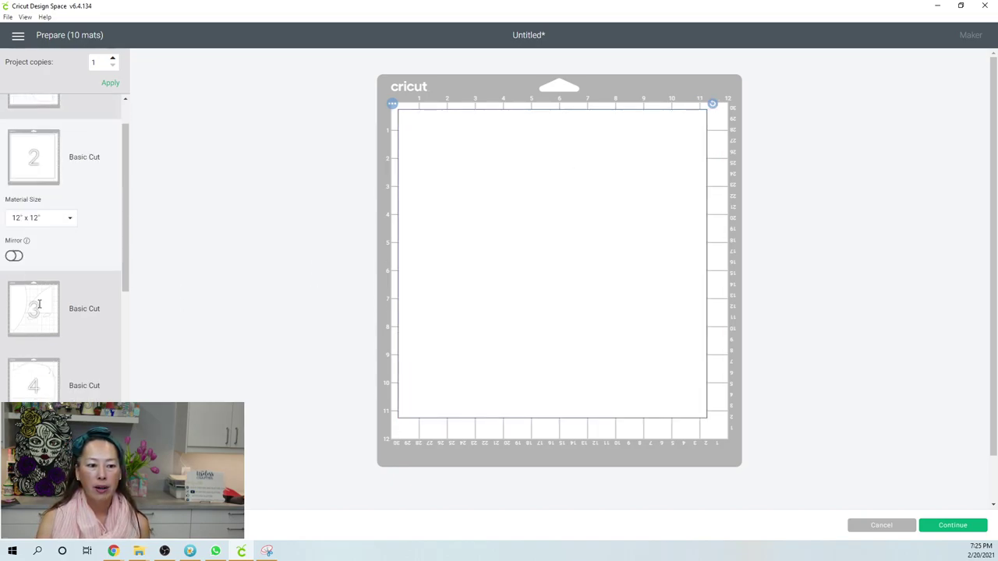
click(39, 305)
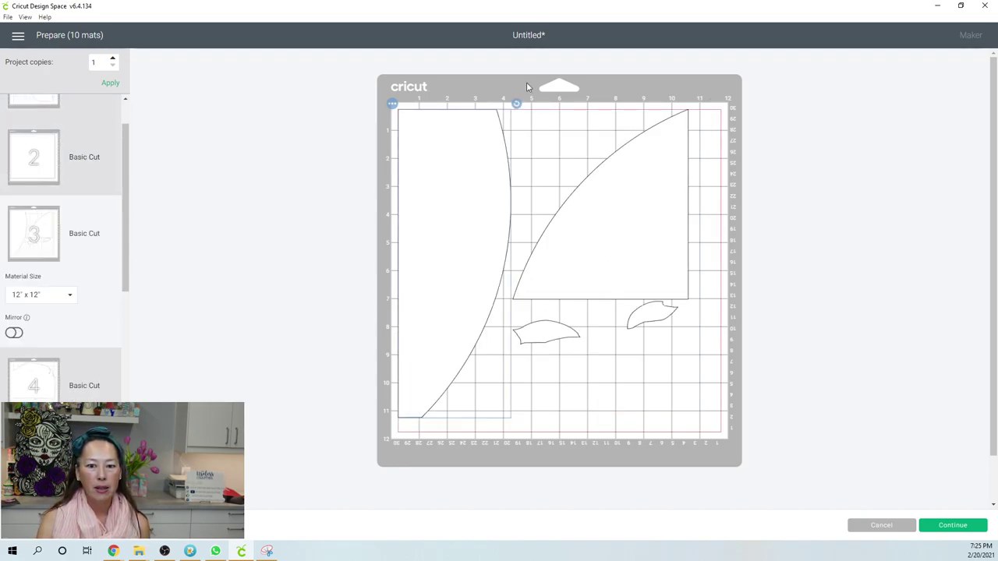
click(34, 383)
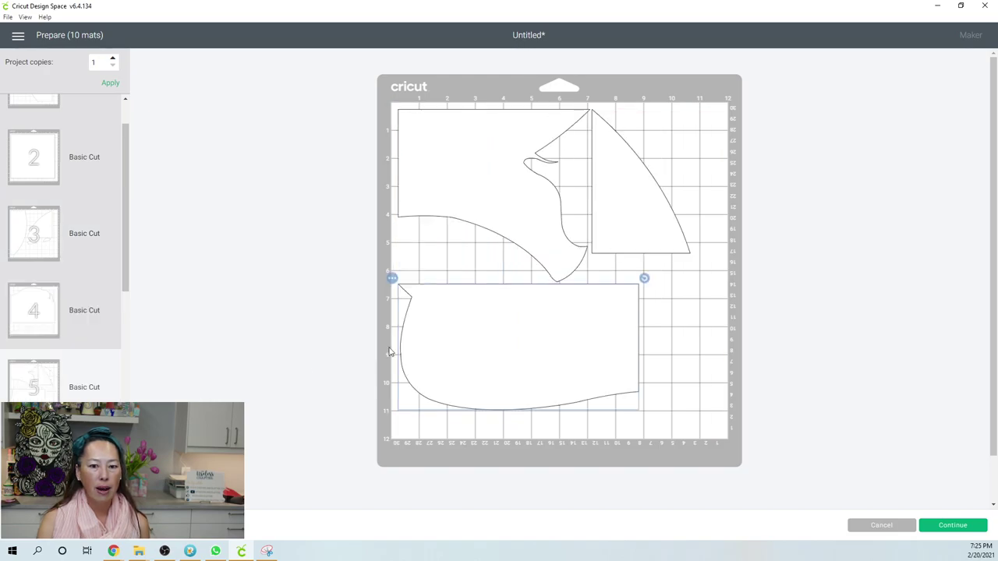
drag(641, 219, 675, 214)
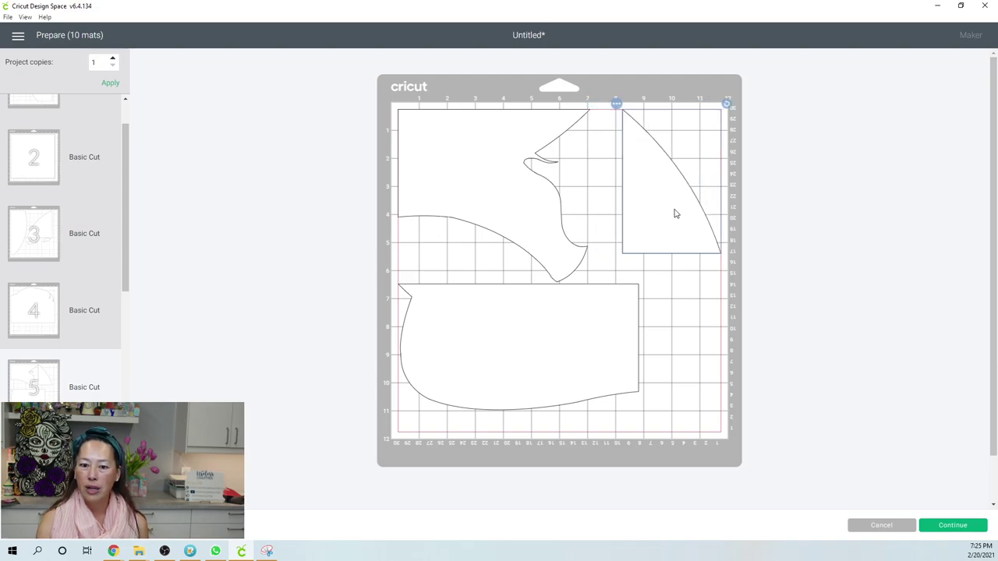
click(618, 106)
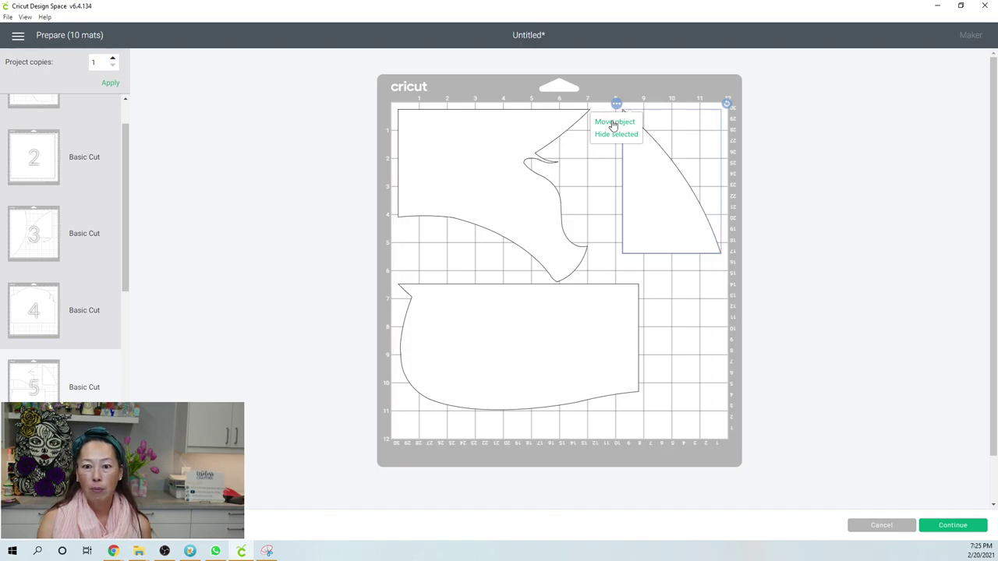
click(614, 122)
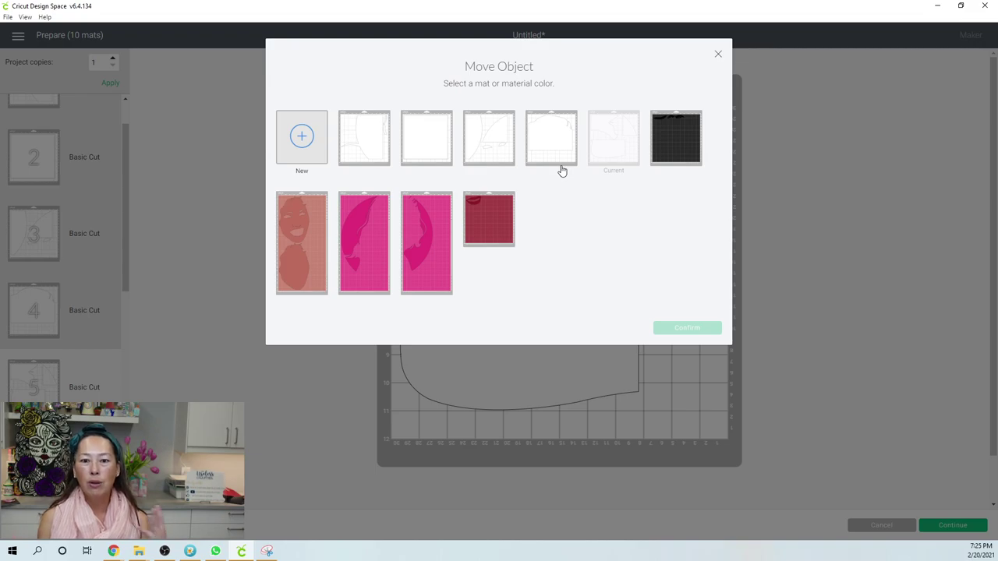
click(485, 161)
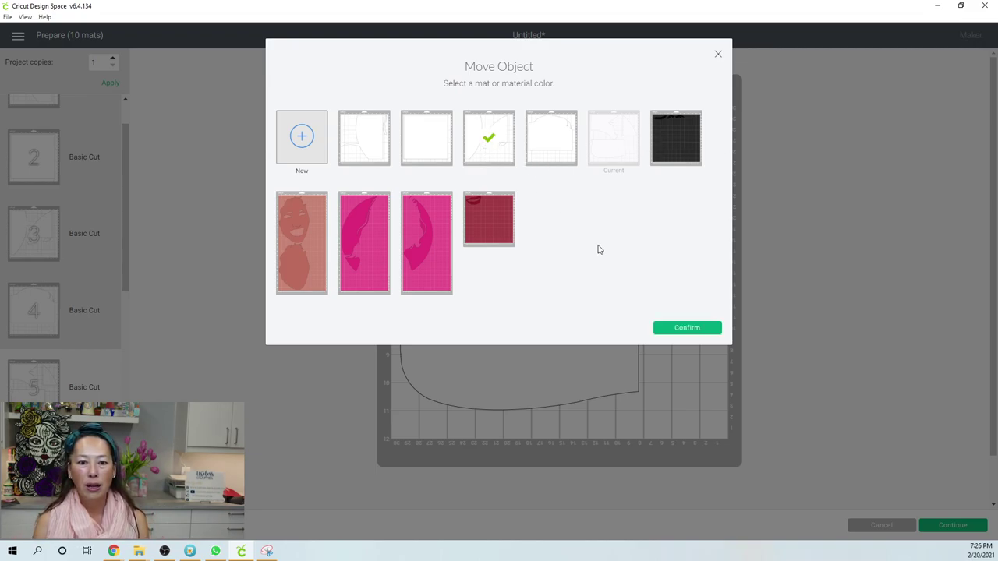
click(687, 328)
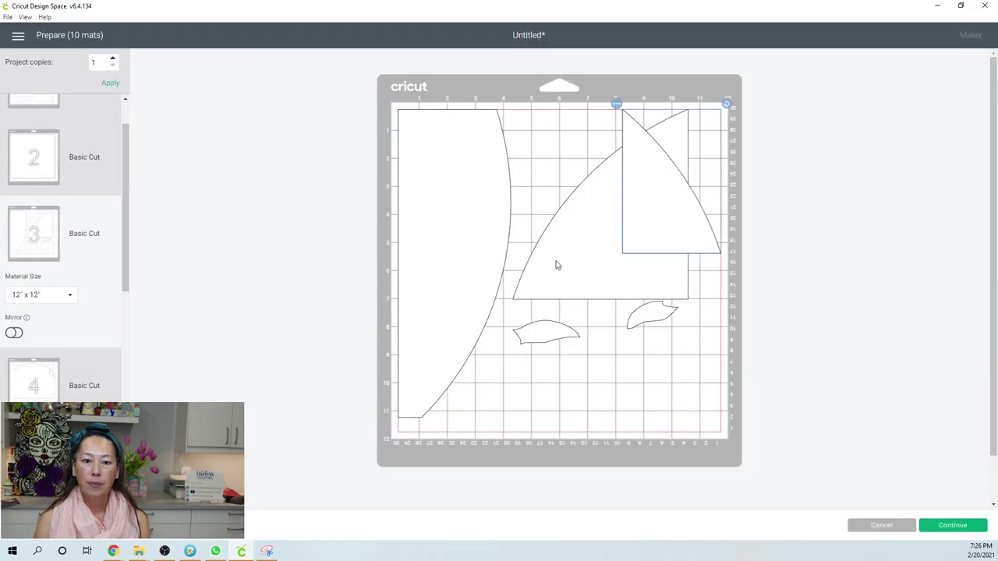
Step: Spread out the pieces on mat 3, with the large curved piece in the lower-right corner and the two small eye pieces in the gap
drag(665, 220, 577, 214)
drag(669, 169, 698, 341)
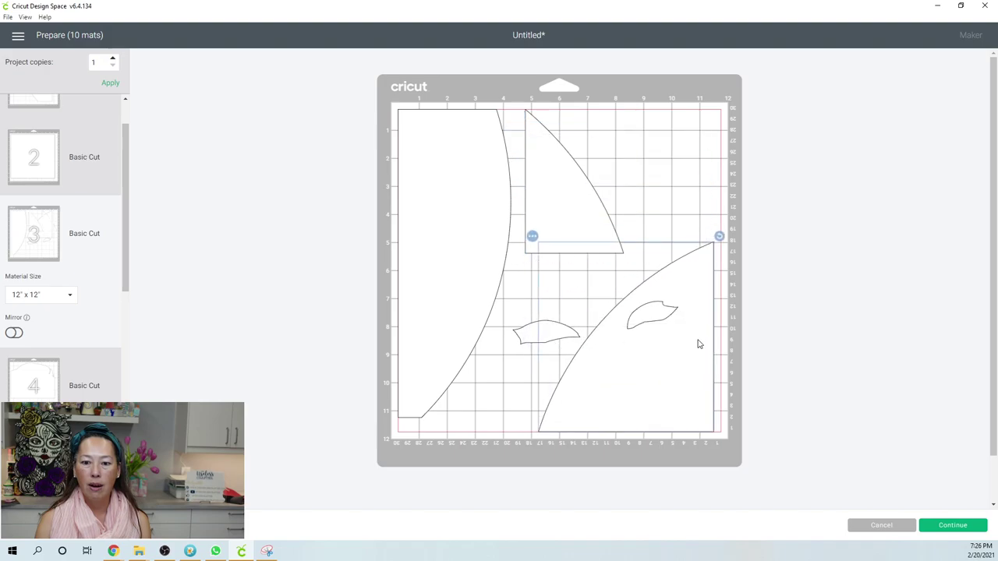
click(528, 335)
drag(526, 335, 485, 385)
drag(643, 344, 550, 321)
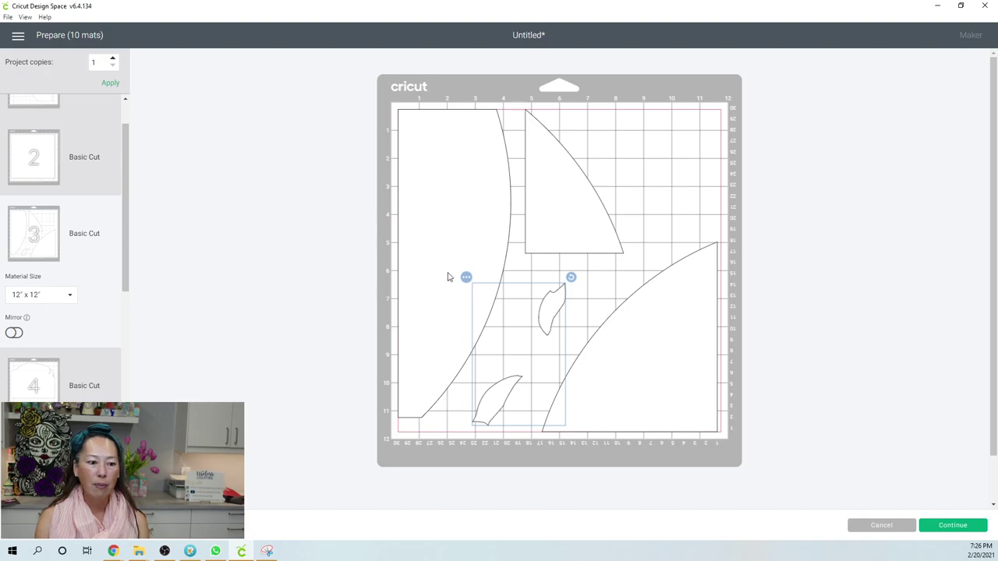
Step: Rotate both skin-tone face pieces on mat 7 clockwise, placing the upper one in the mat's upper-left corner
scroll(63, 234, down, 2)
click(34, 384)
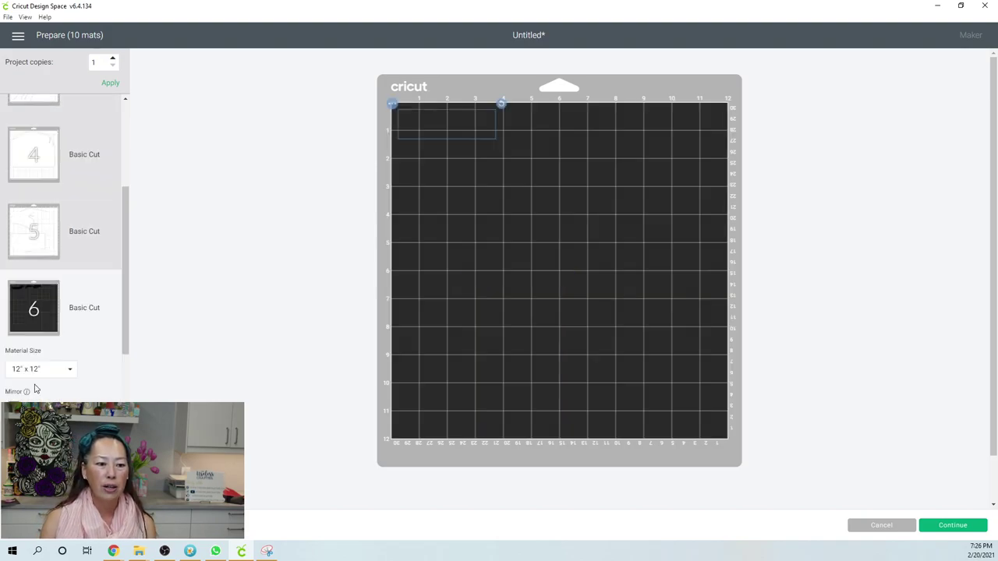
scroll(34, 386, down, 1)
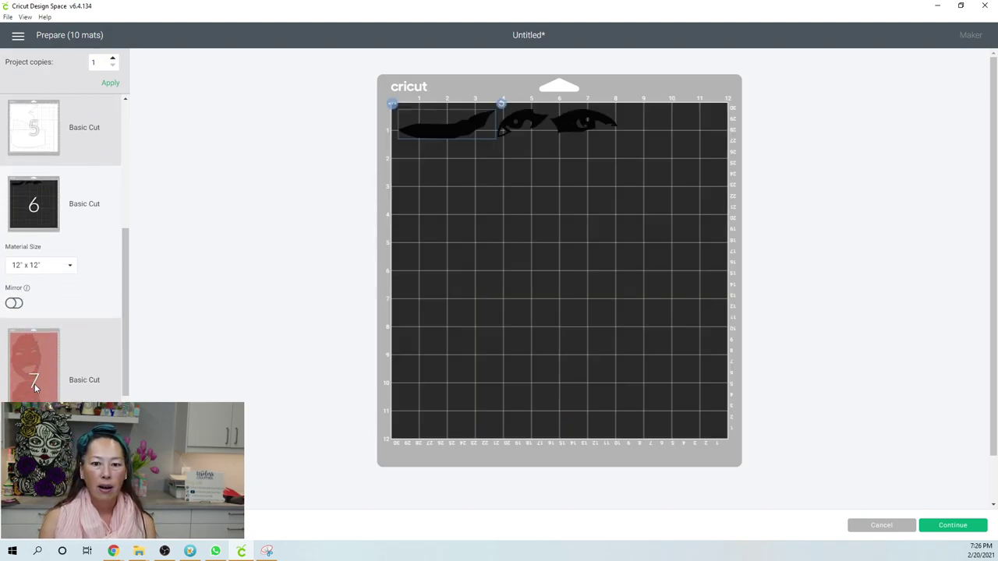
click(33, 335)
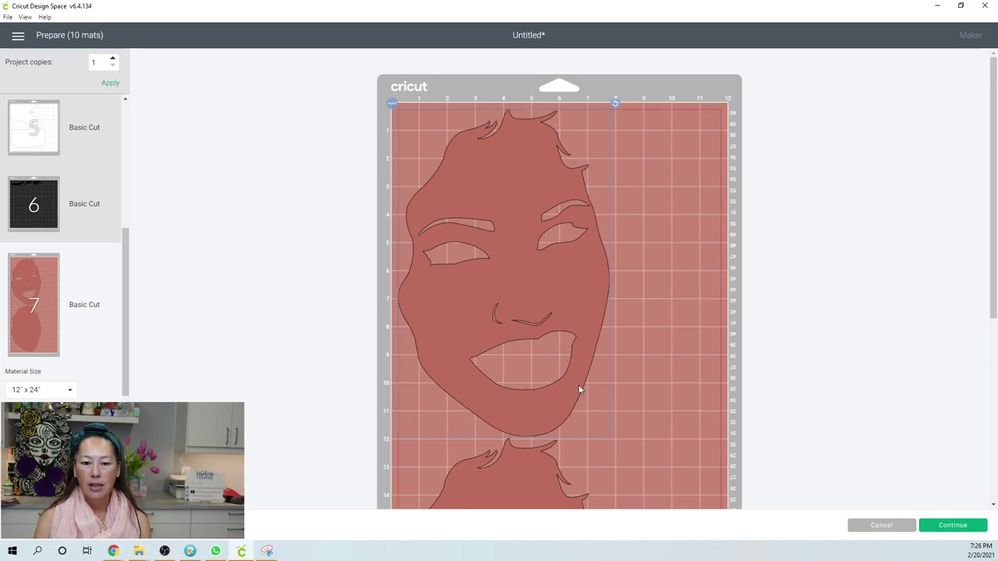
scroll(580, 384, down, 3)
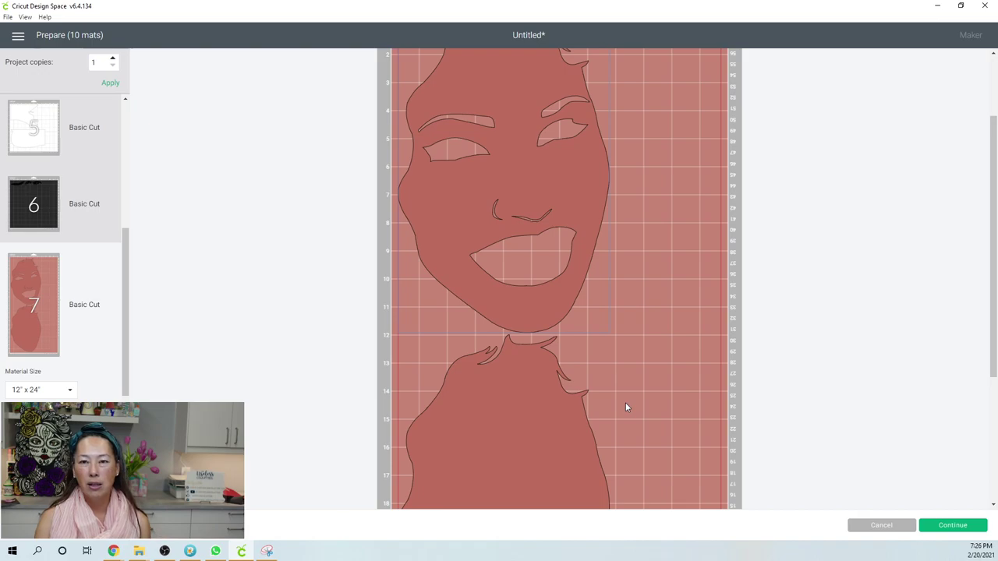
scroll(625, 401, up, 3)
drag(610, 316, 642, 312)
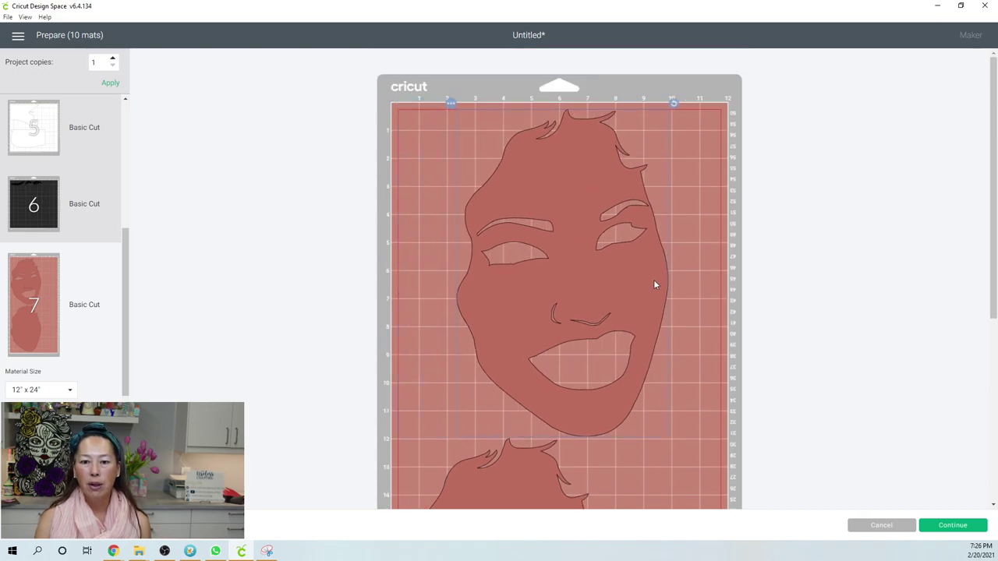
drag(679, 107, 717, 239)
drag(657, 296, 557, 239)
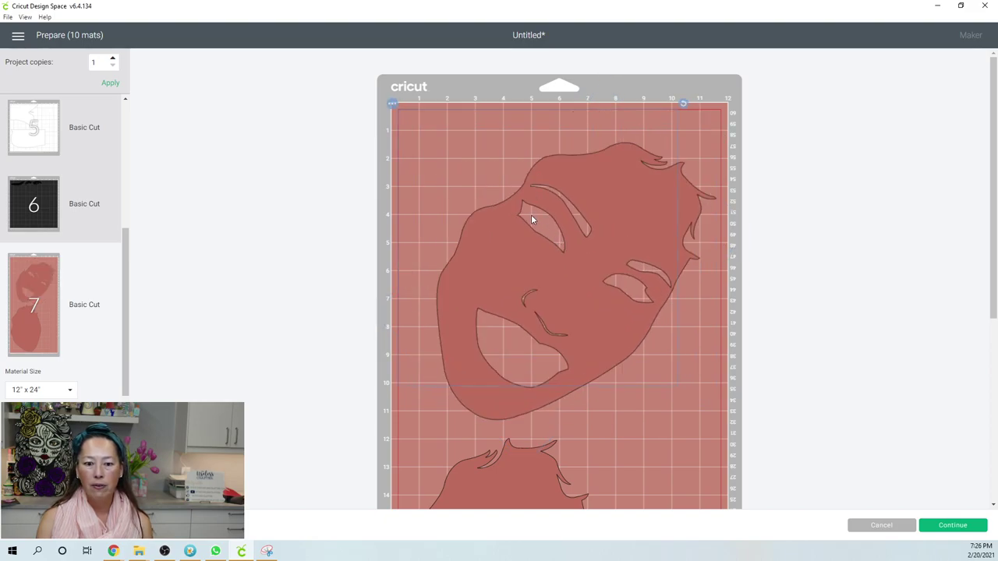
drag(513, 204, 515, 208)
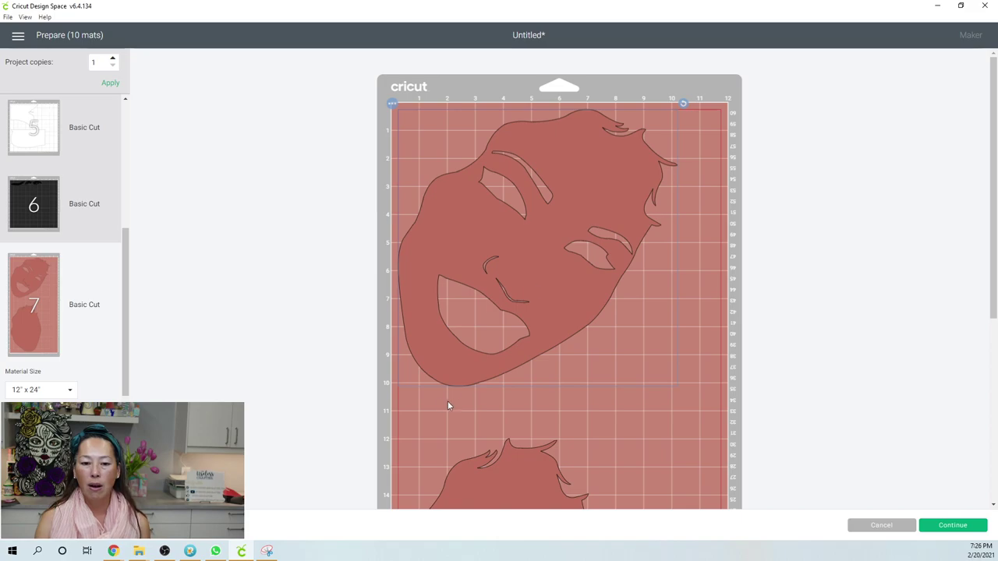
scroll(538, 394, down, 5)
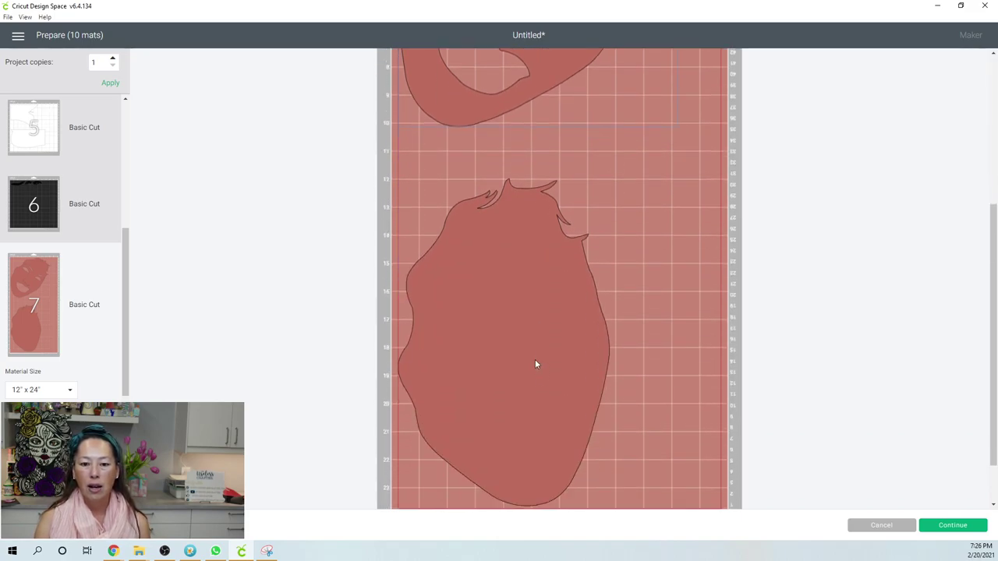
drag(617, 170, 663, 226)
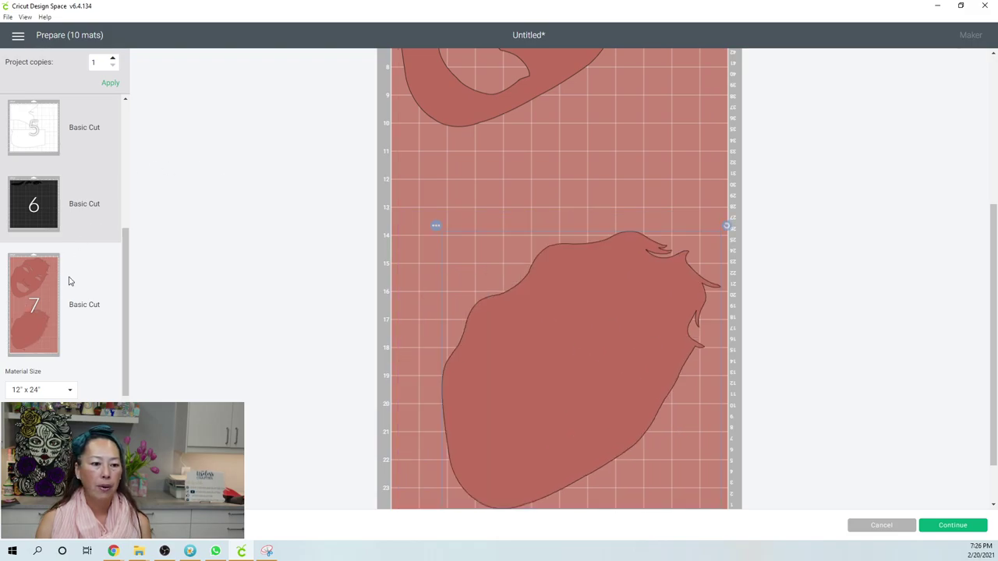
Step: Transfer the pink crescent from mat 9 onto pink mat 8 beside the other crescent
scroll(68, 282, down, 3)
click(41, 280)
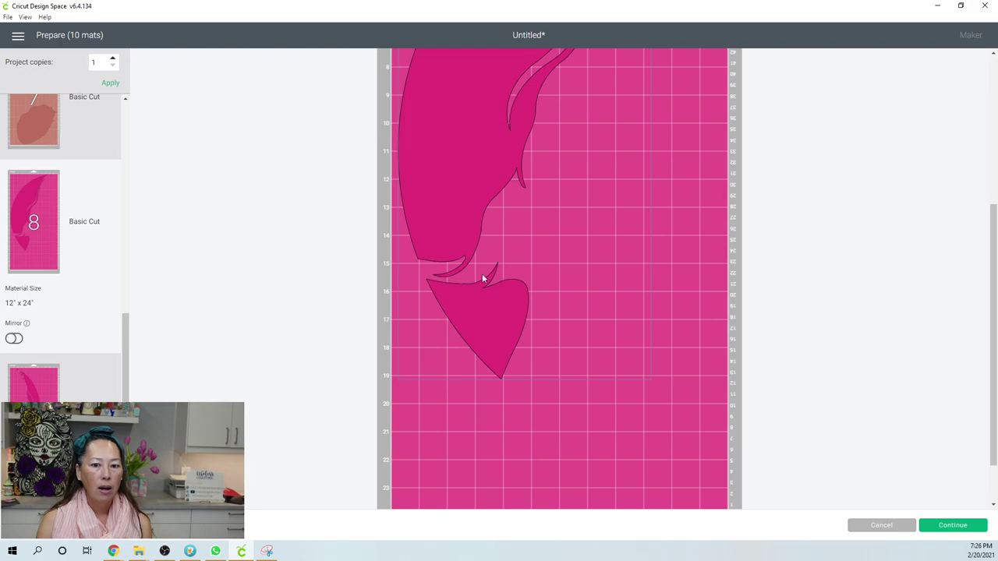
scroll(494, 266, up, 1)
scroll(494, 266, up, 4)
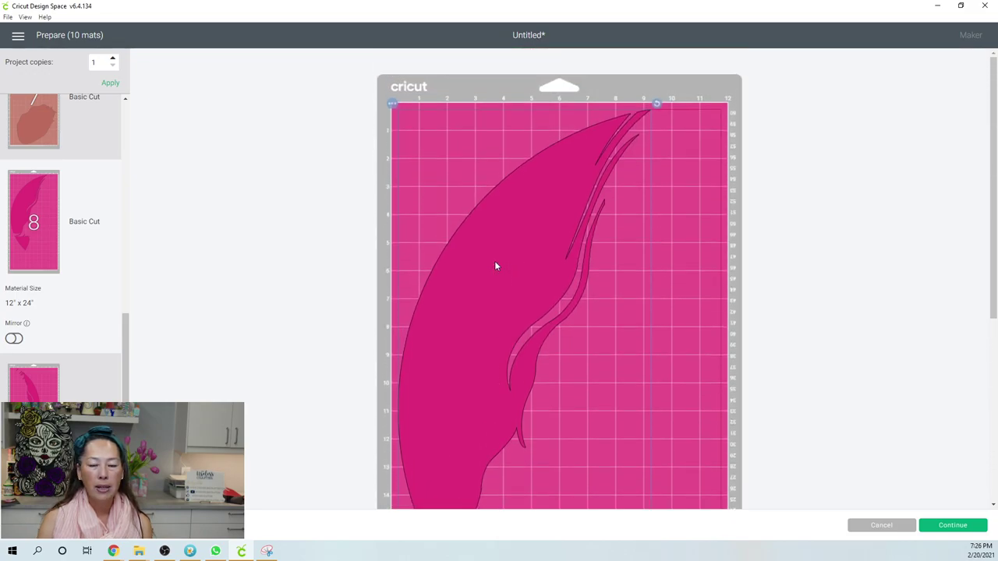
scroll(495, 266, down, 1)
scroll(495, 266, down, 2)
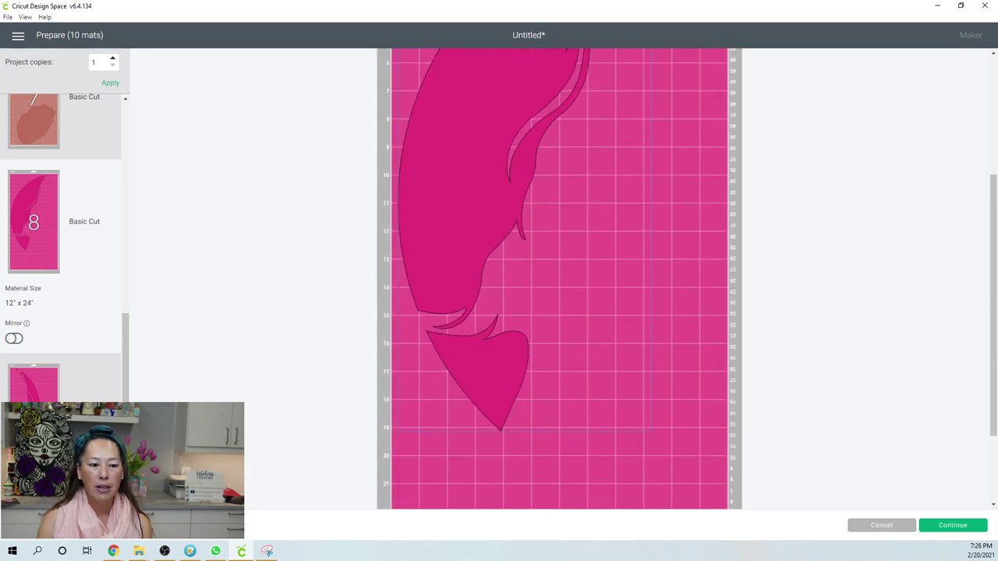
scroll(565, 126, down, 2)
scroll(545, 173, up, 5)
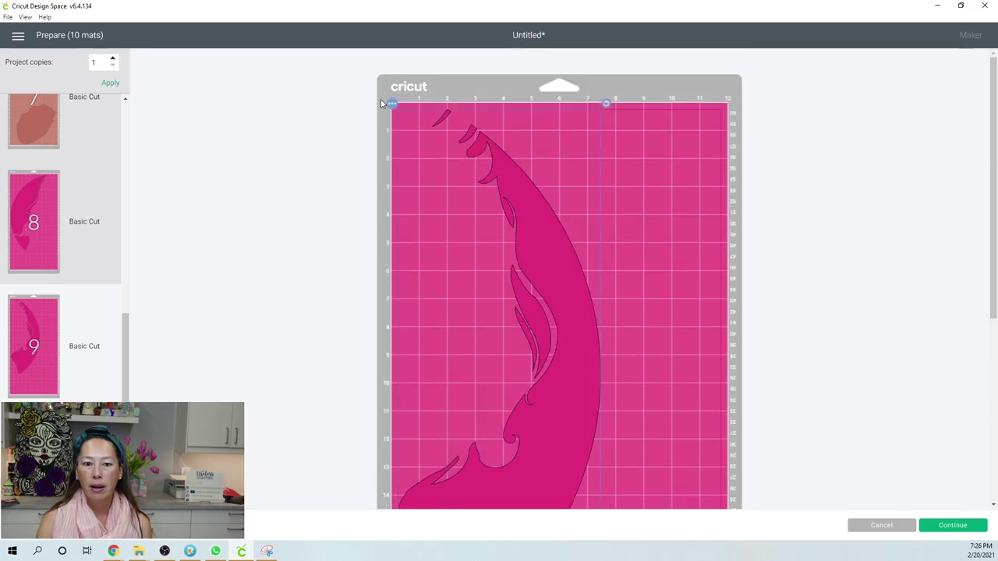
click(392, 103)
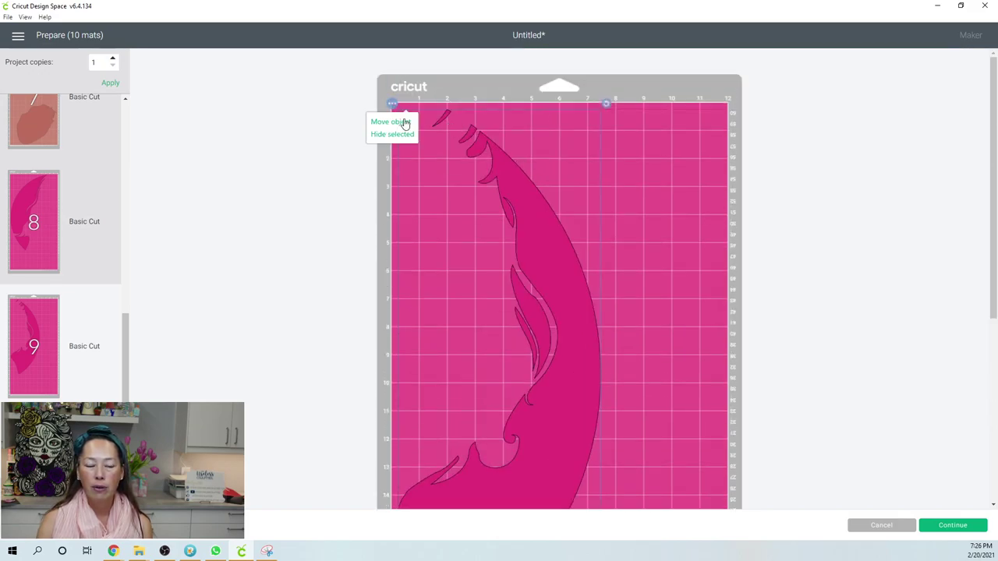
click(405, 124)
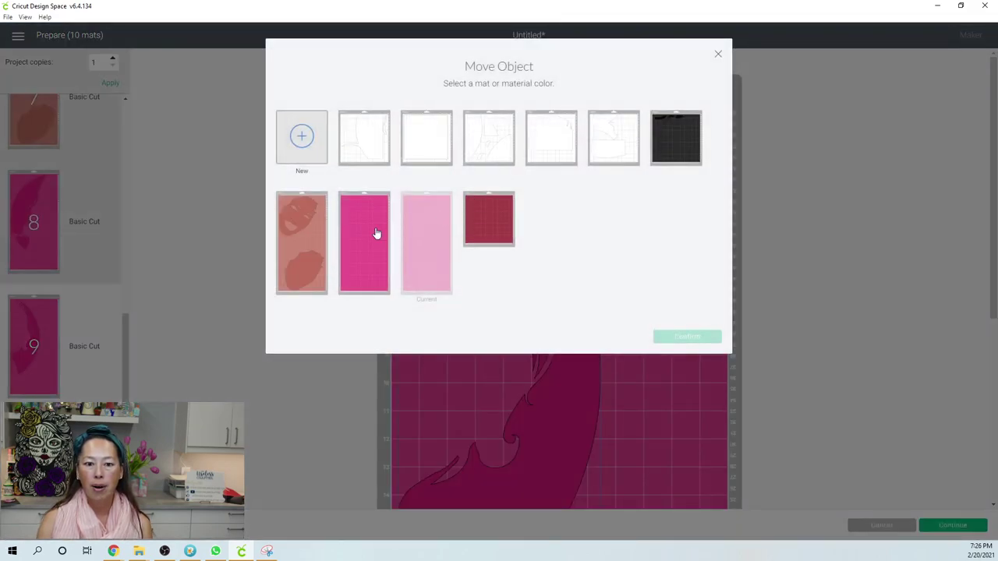
click(377, 234)
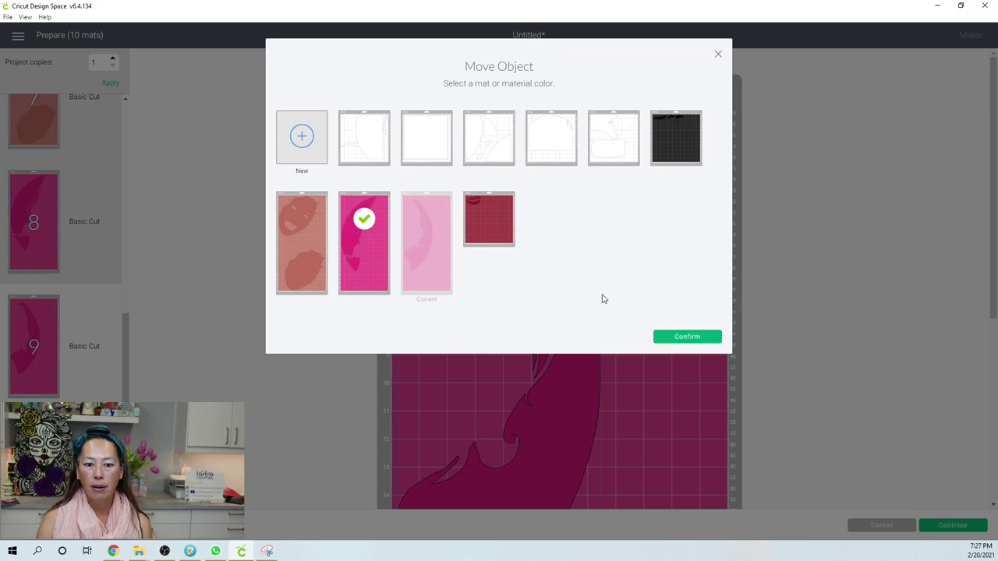
click(687, 336)
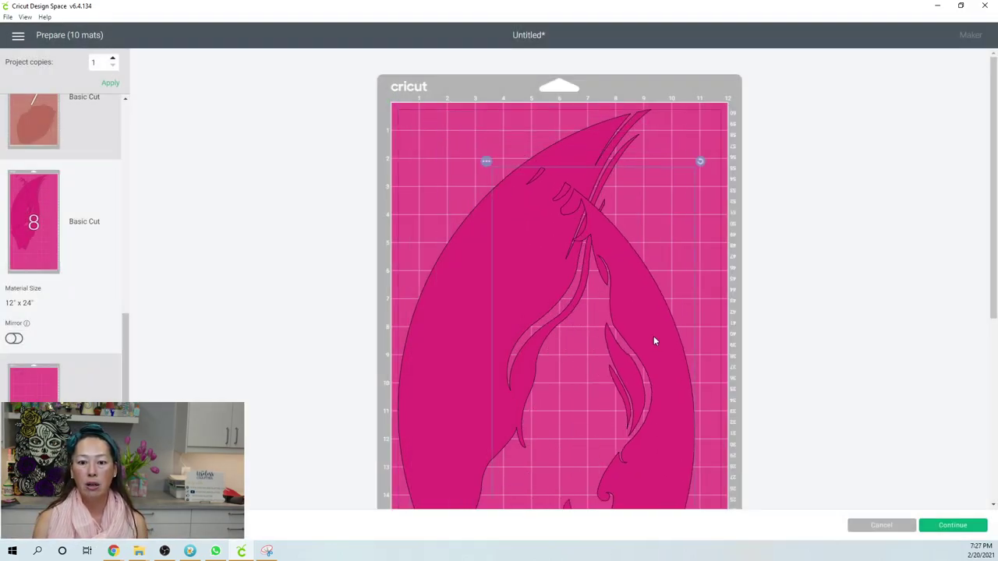
Step: Rotate the transferred crescent slightly clockwise and fit it into the lower-right part of mat 8
scroll(675, 298, down, 3)
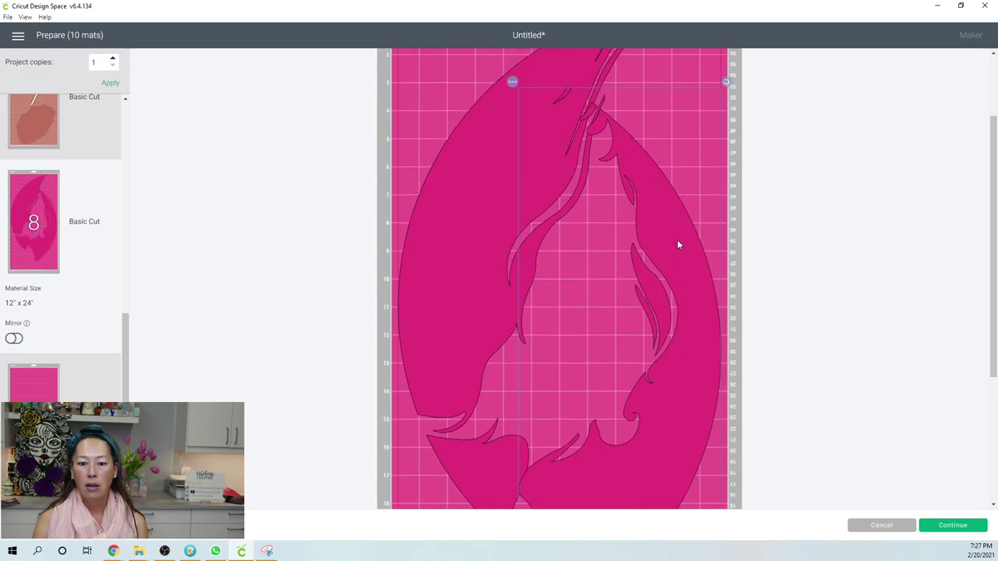
drag(726, 81, 751, 190)
drag(707, 241, 715, 371)
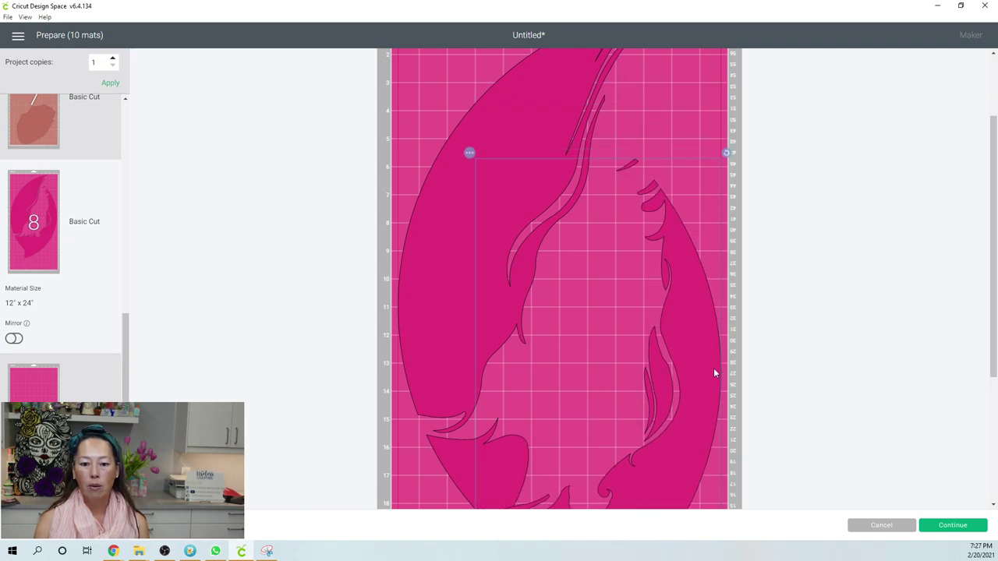
scroll(686, 276, down, 5)
drag(632, 321, 639, 321)
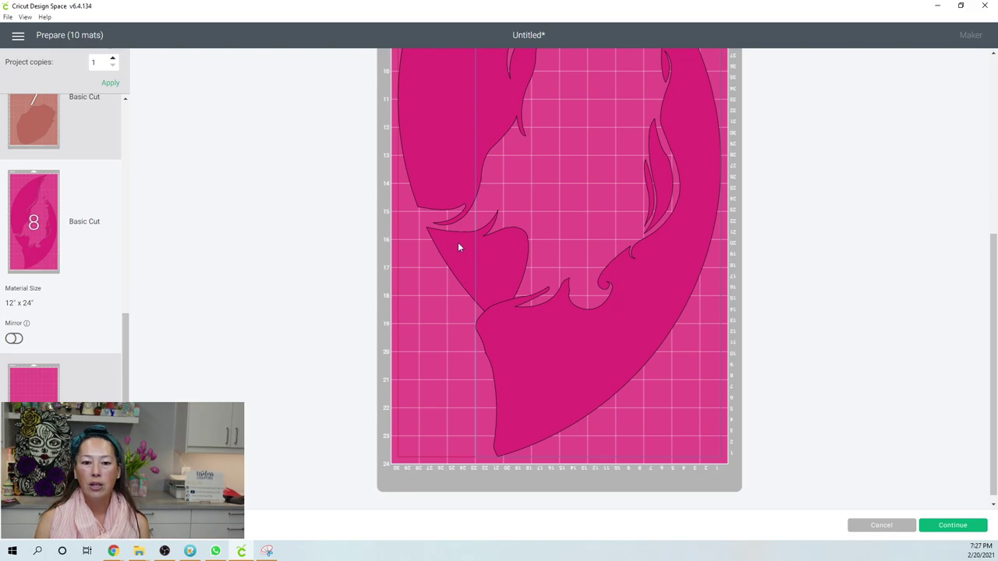
Step: Rotate the left pink crescent slightly clockwise, move it to the upper-left corner of mat 8, and check its clearance from the other crescent
scroll(457, 241, up, 5)
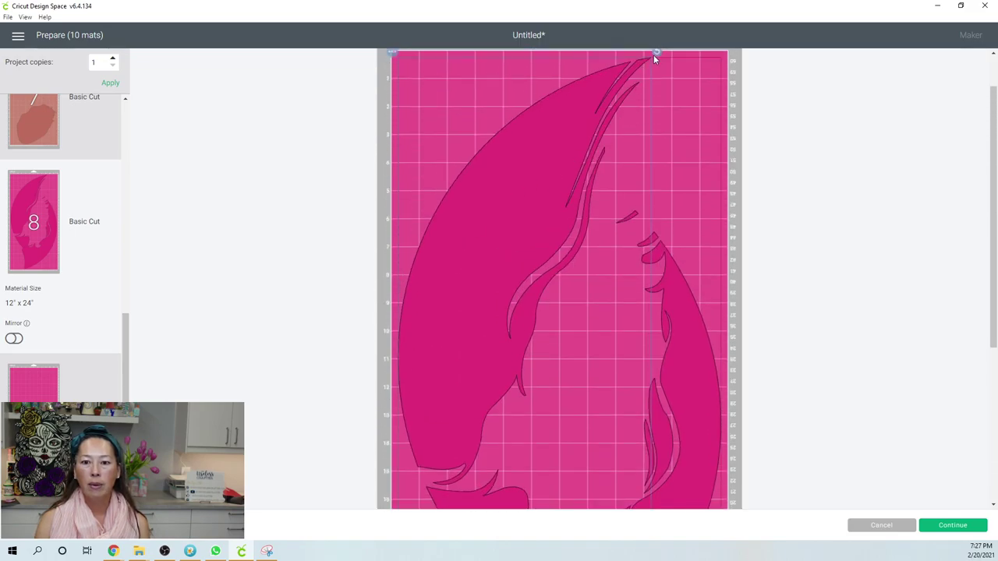
drag(661, 62, 700, 81)
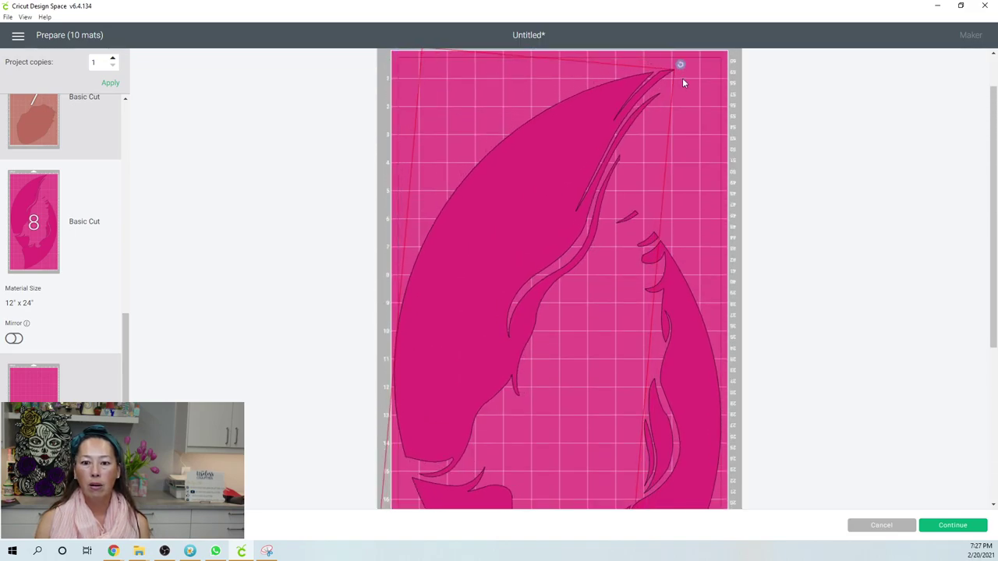
click(506, 257)
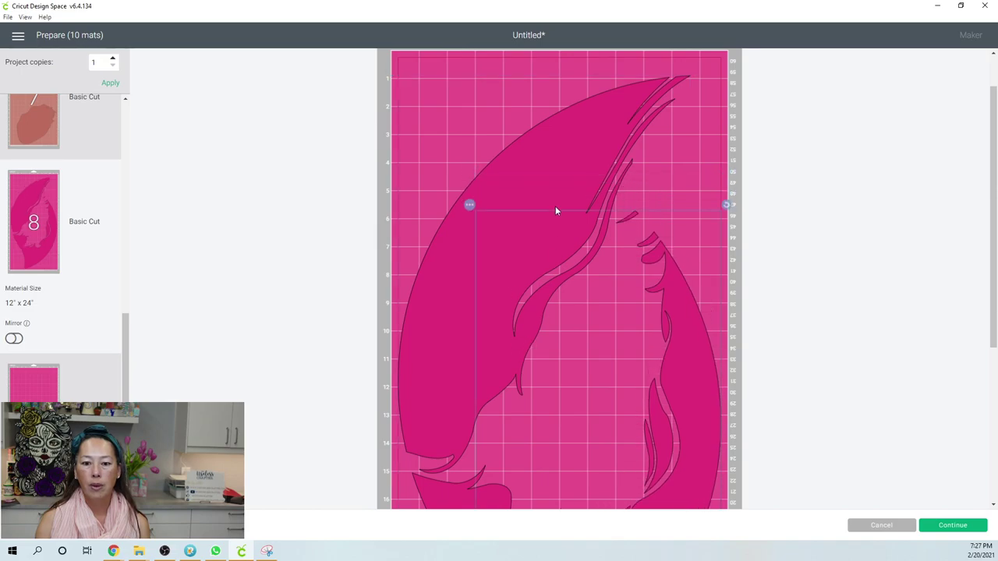
click(560, 154)
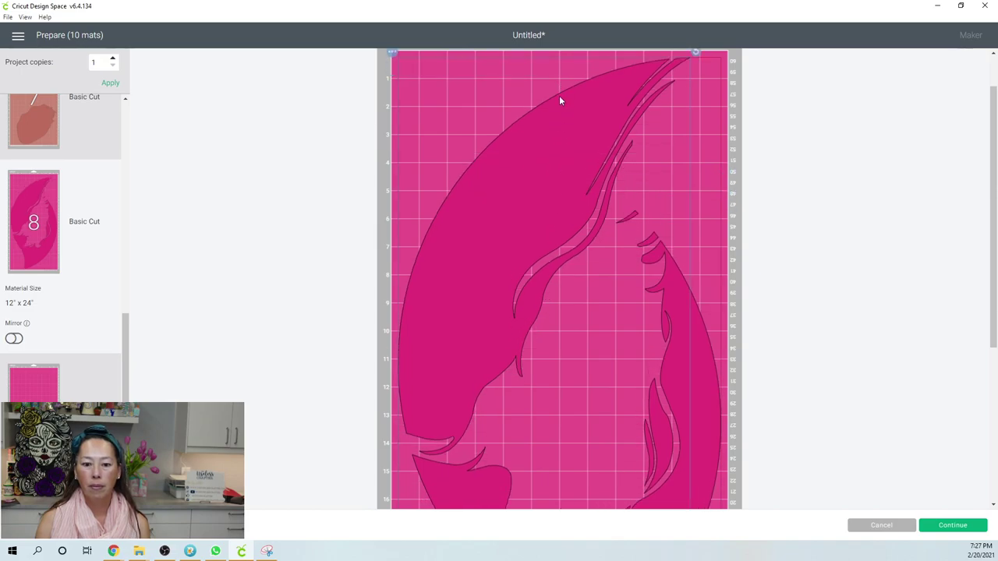
scroll(562, 121, down, 2)
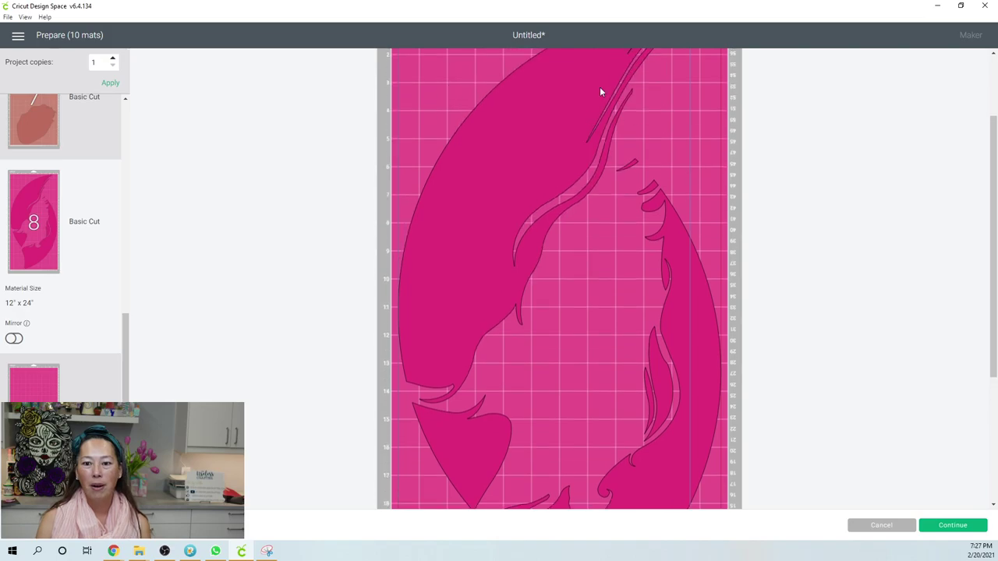
scroll(673, 274, down, 6)
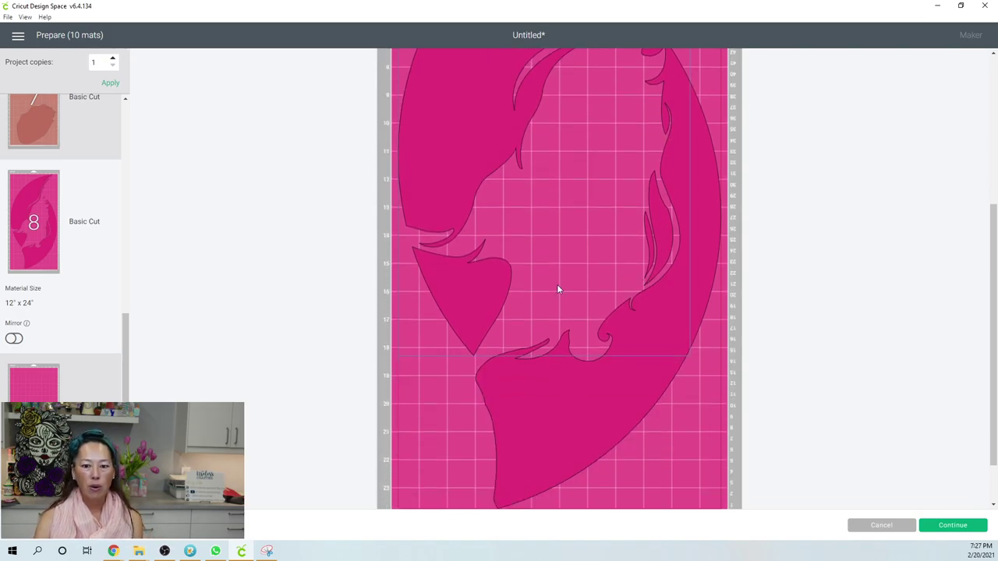
scroll(39, 364, down, 1)
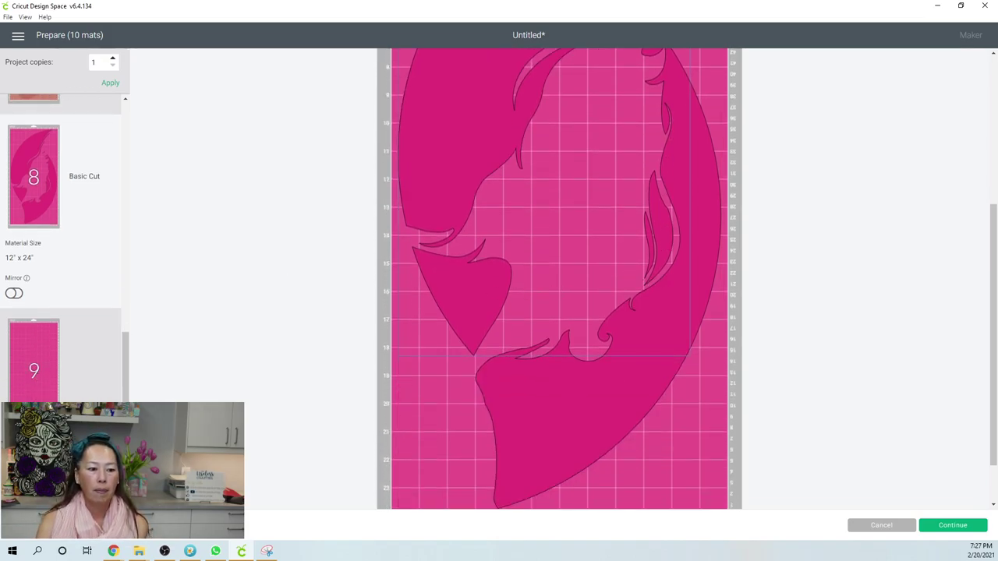